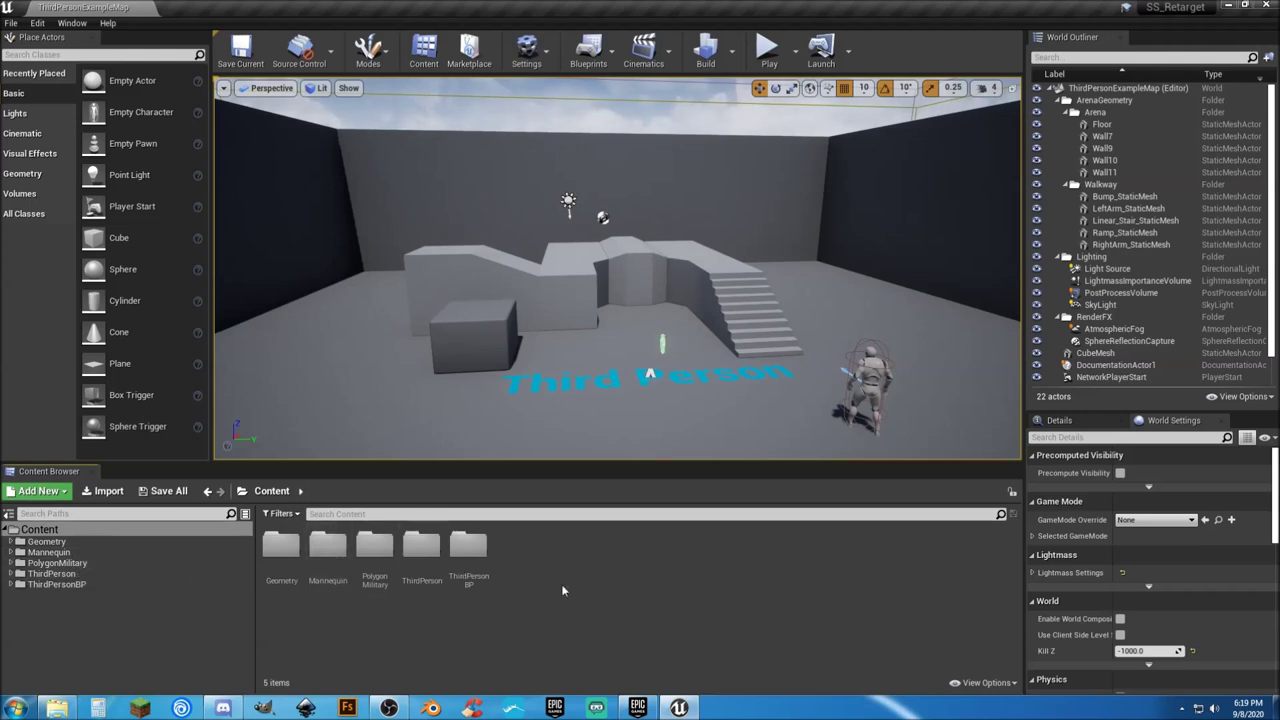
Step: Play-test the level, running the character up the stairs and jumping off, then stop
{"action": "left_click", "coordinate": [767, 52]}
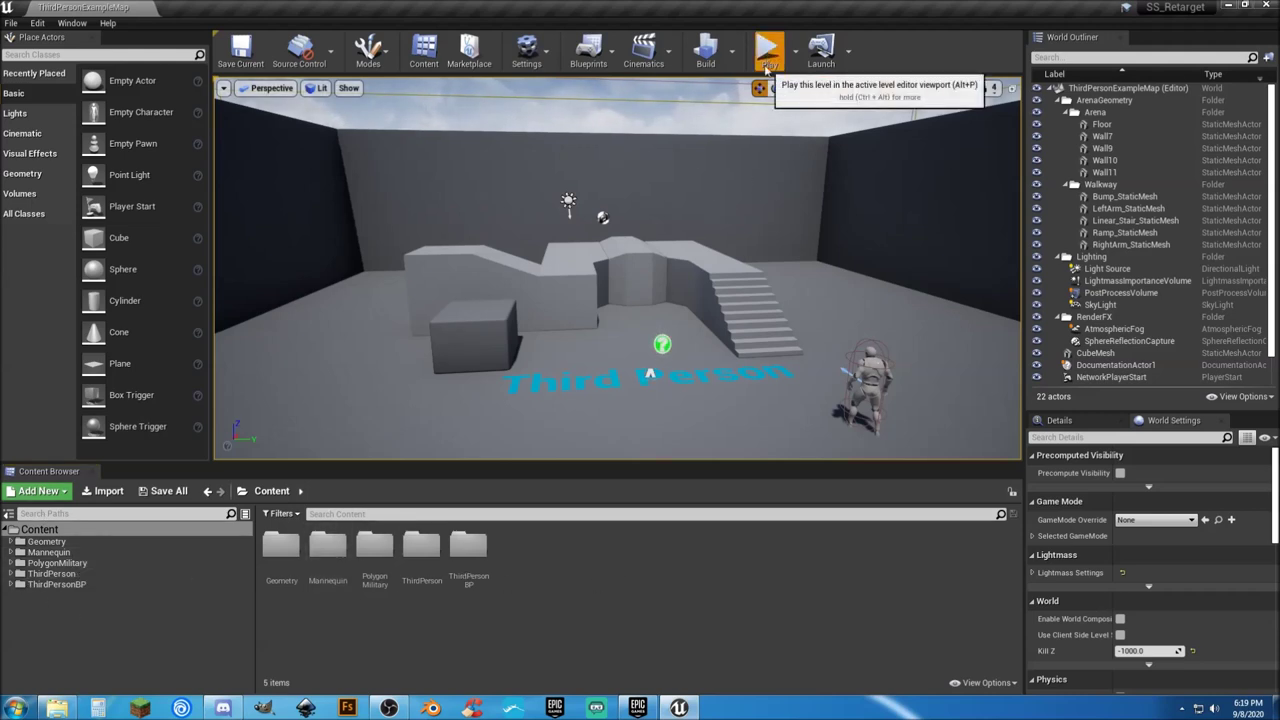
{"action": "left_click", "coordinate": [700, 268]}
{"action": "key", "text": "w"}
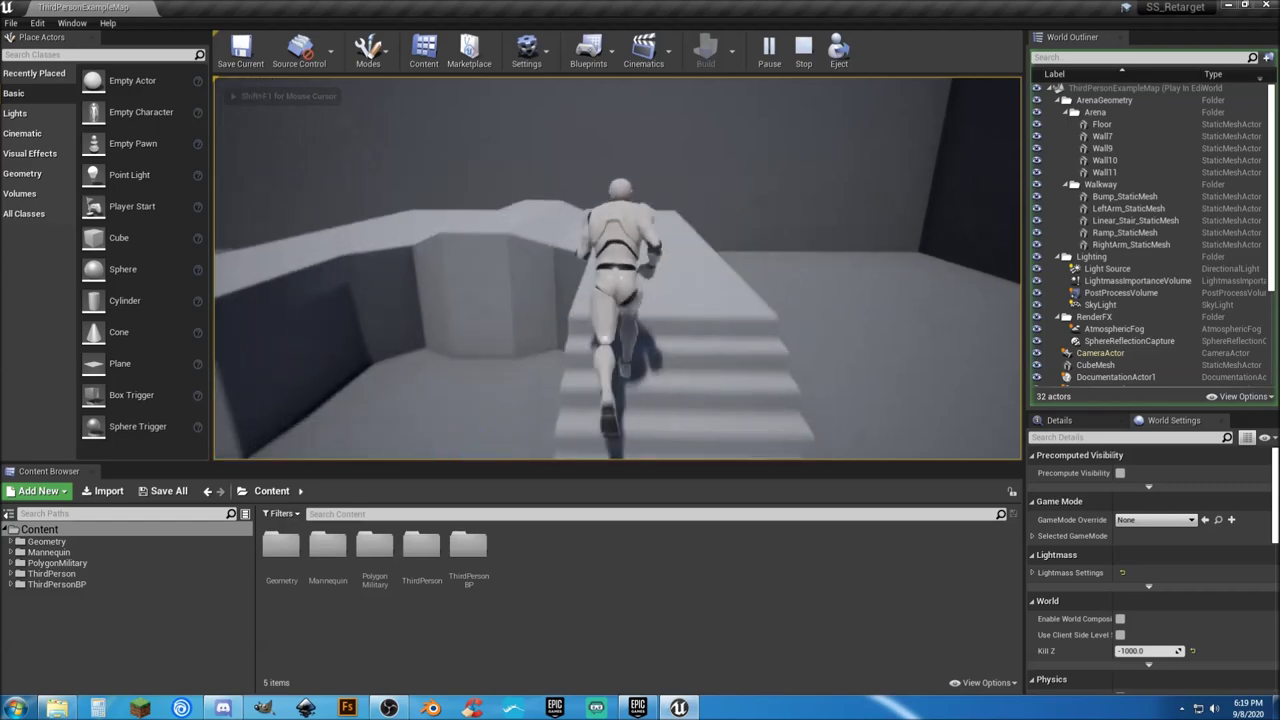
{"action": "key", "text": "space"}
{"action": "key", "text": "w"}
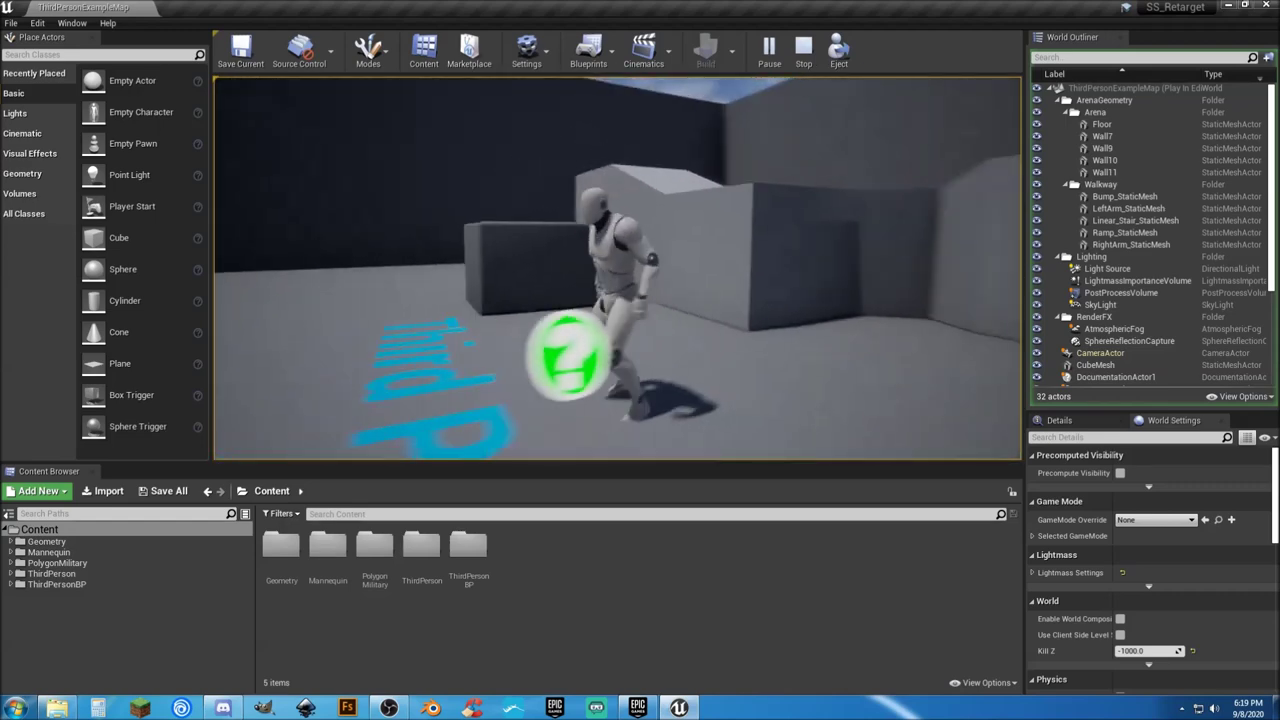
{"action": "key", "text": "w"}
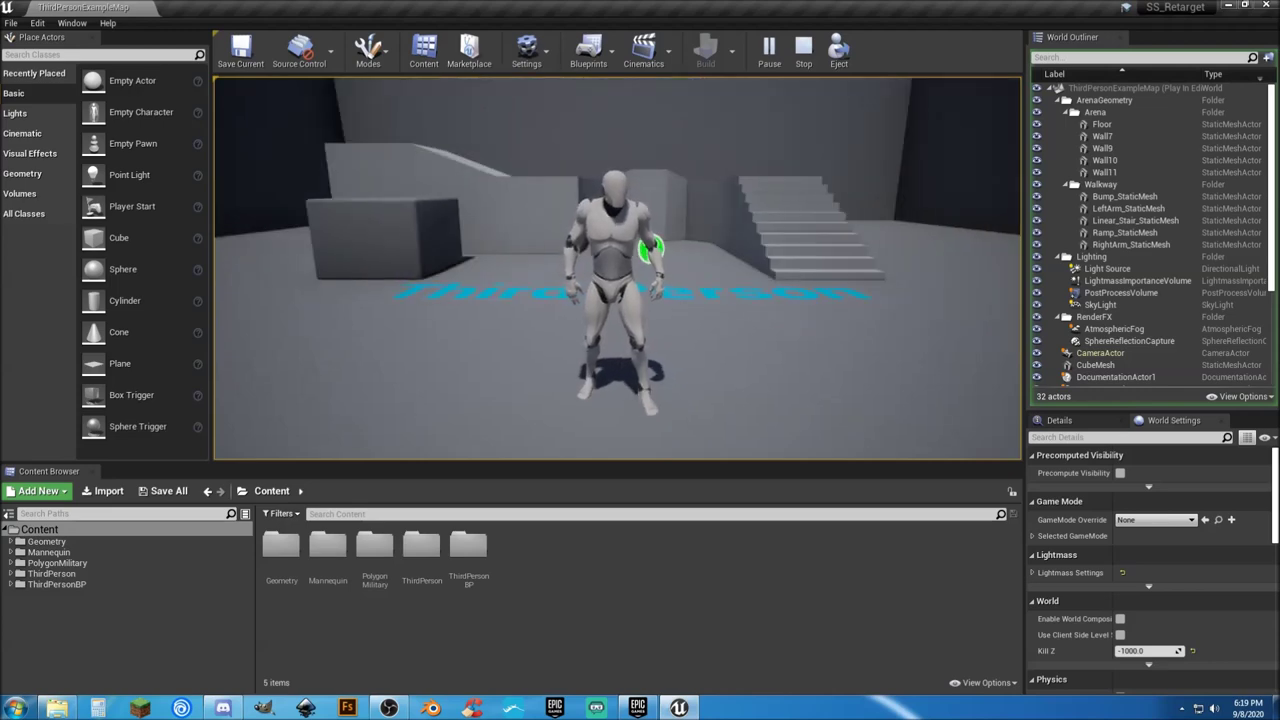
{"action": "key", "text": "Escape"}
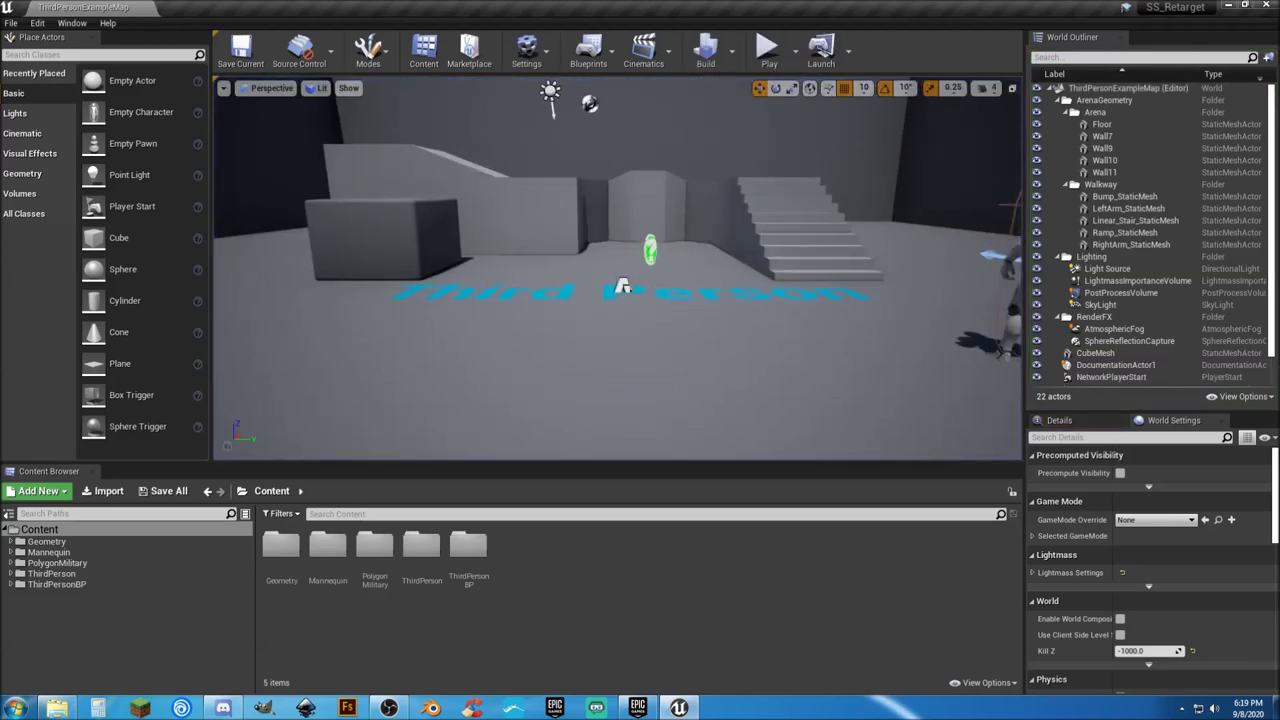
Step: Delete the Third Person floor text, the documentation marker and the placed ThirdPersonCharacter
{"action": "left_click", "coordinate": [622, 289]}
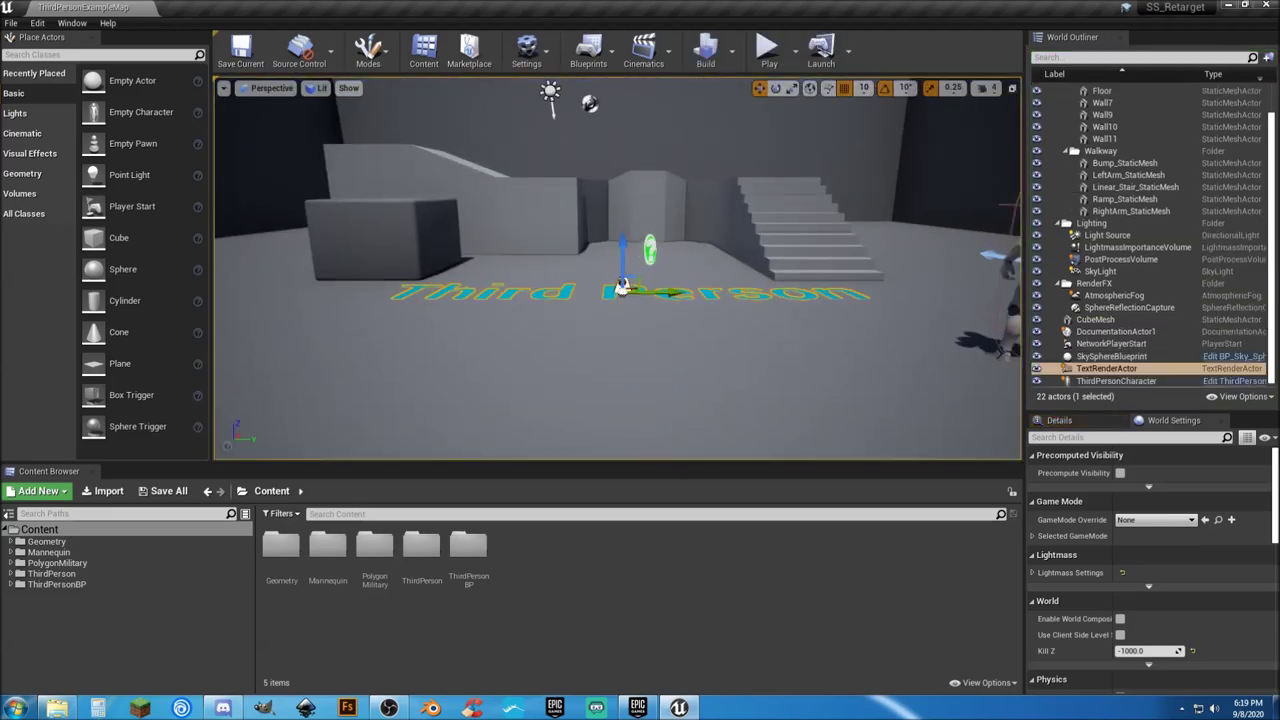
{"action": "key", "text": "Delete"}
{"action": "left_click", "coordinate": [647, 250]}
{"action": "key", "text": "Delete"}
{"action": "right_click_drag", "start_coordinate": [647, 250], "coordinate": [760, 250]}
{"action": "left_click", "coordinate": [735, 235]}
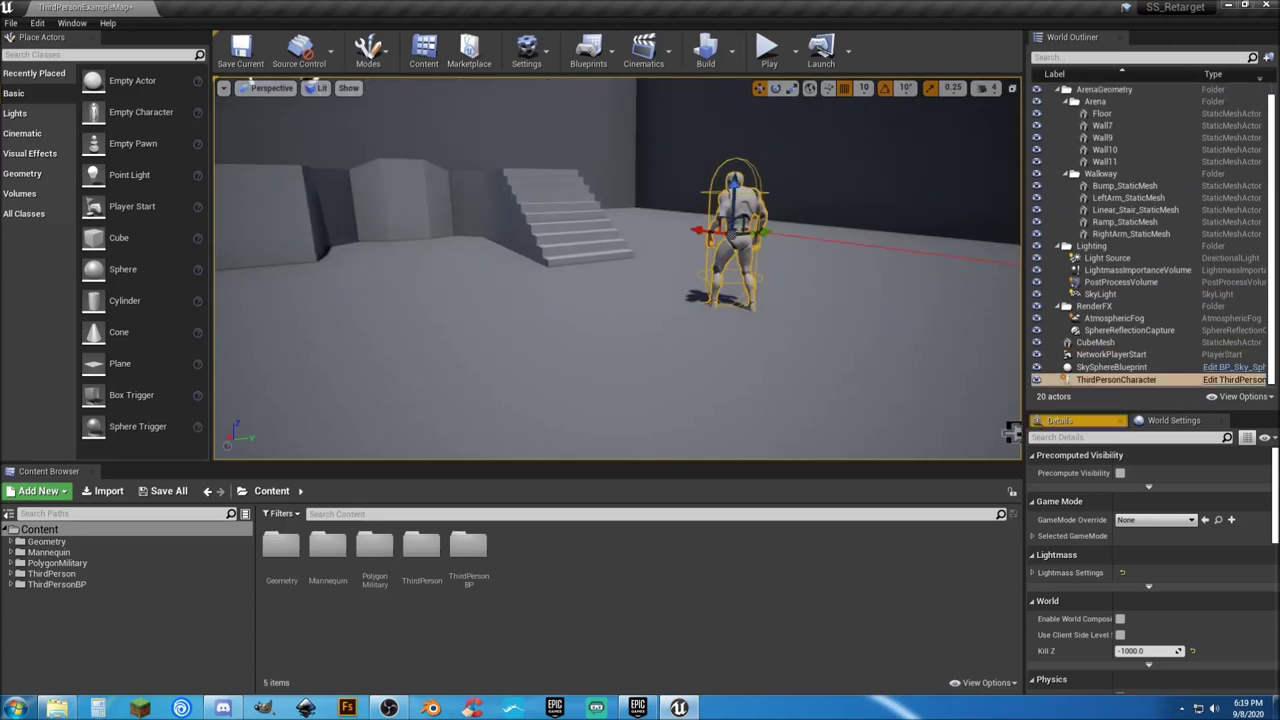
{"action": "key", "text": "Delete"}
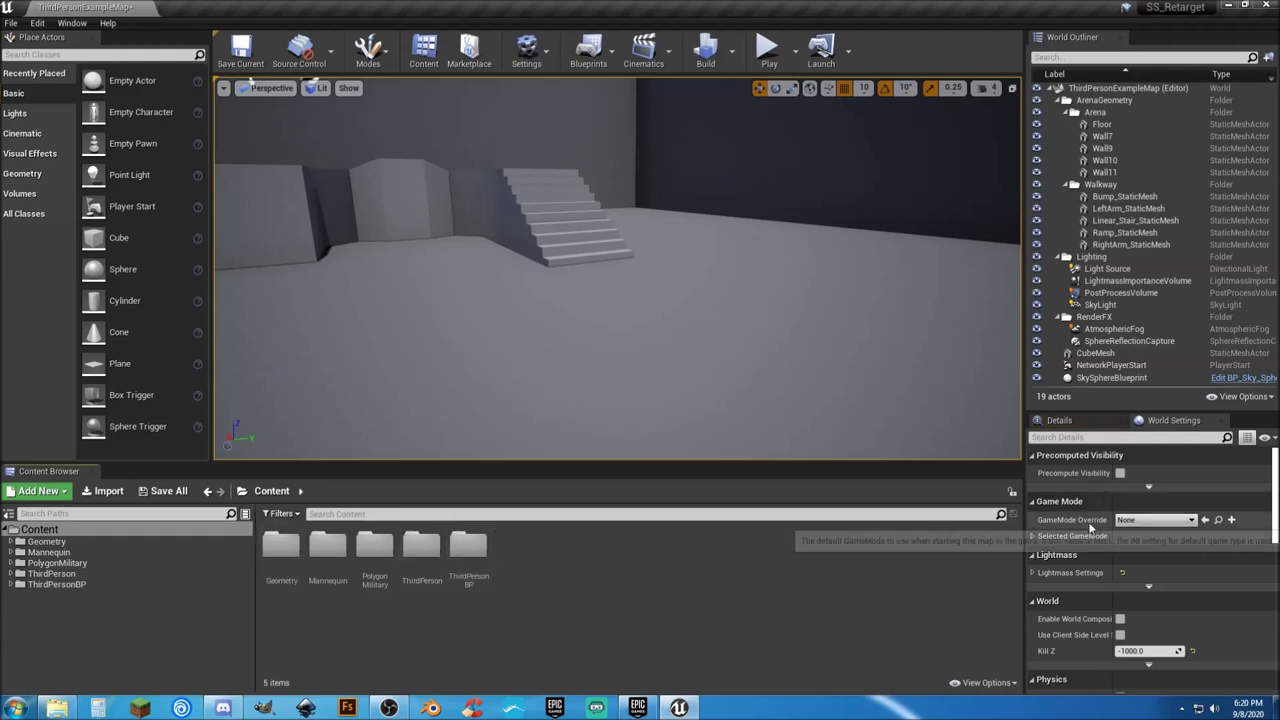
Step: Play-test the level again to check the spawned character runs without the placed one
{"action": "left_click", "coordinate": [767, 47]}
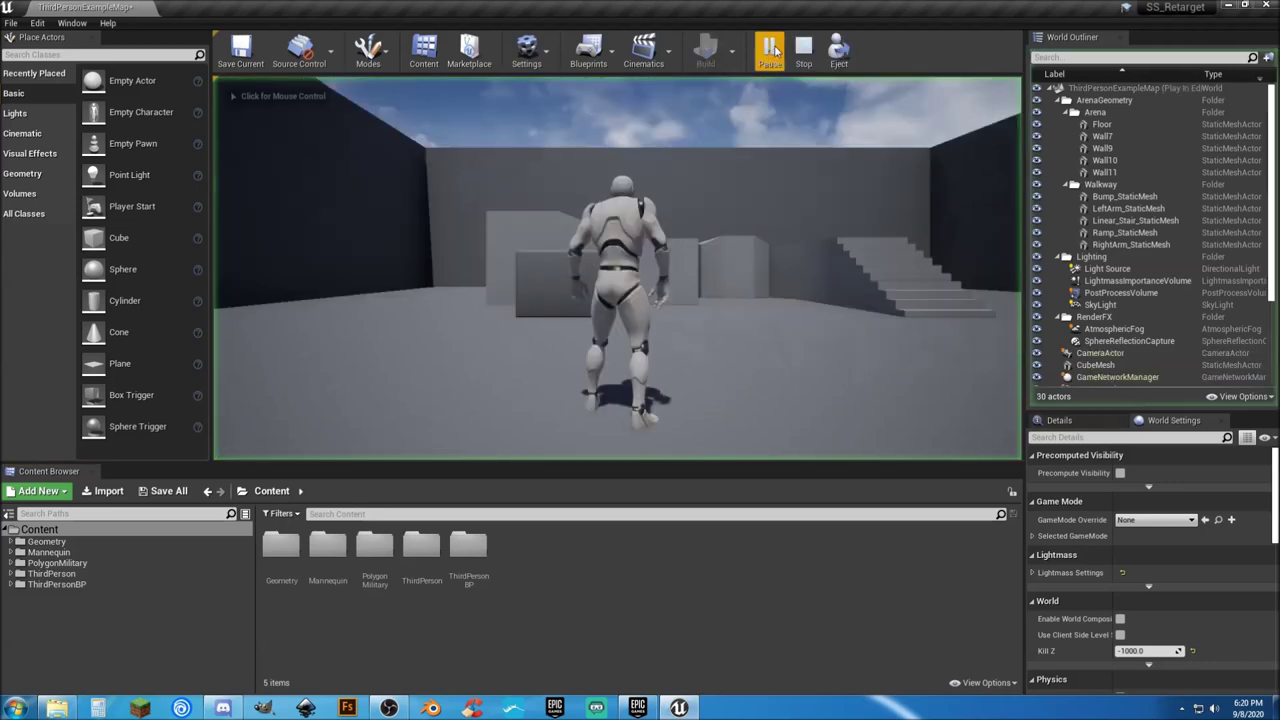
{"action": "left_click", "coordinate": [645, 271]}
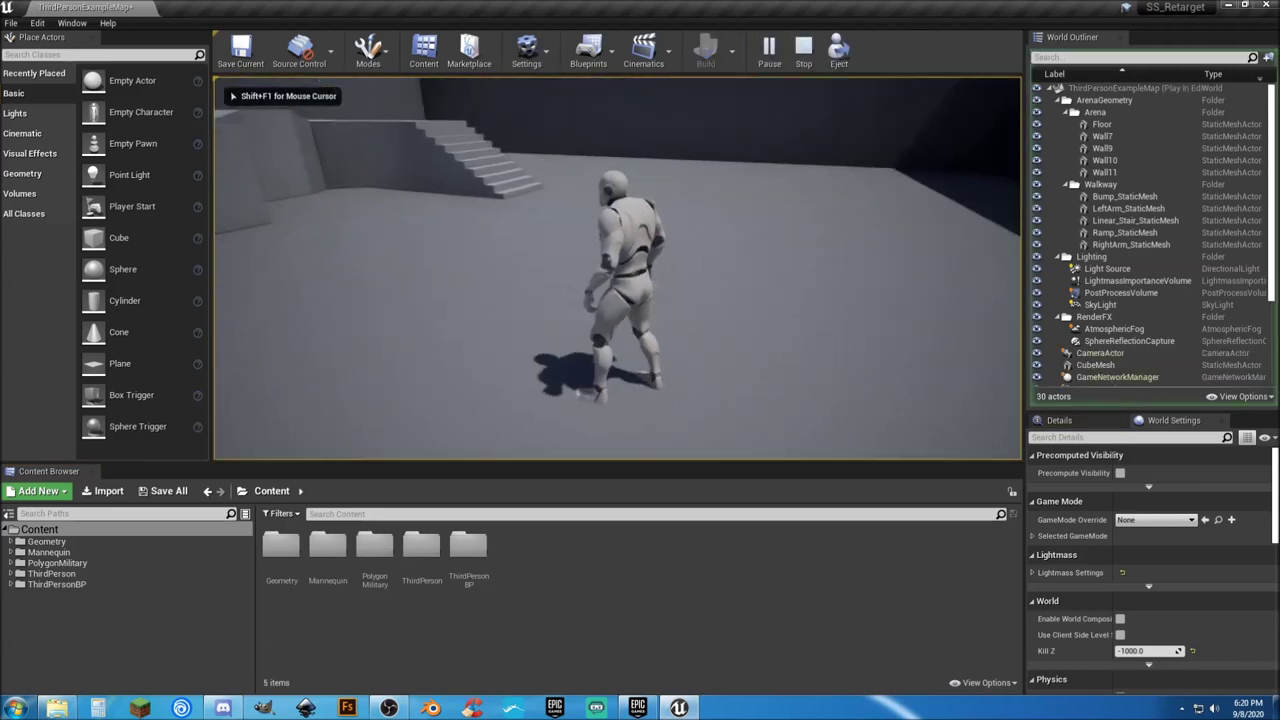
{"action": "key", "text": "w"}
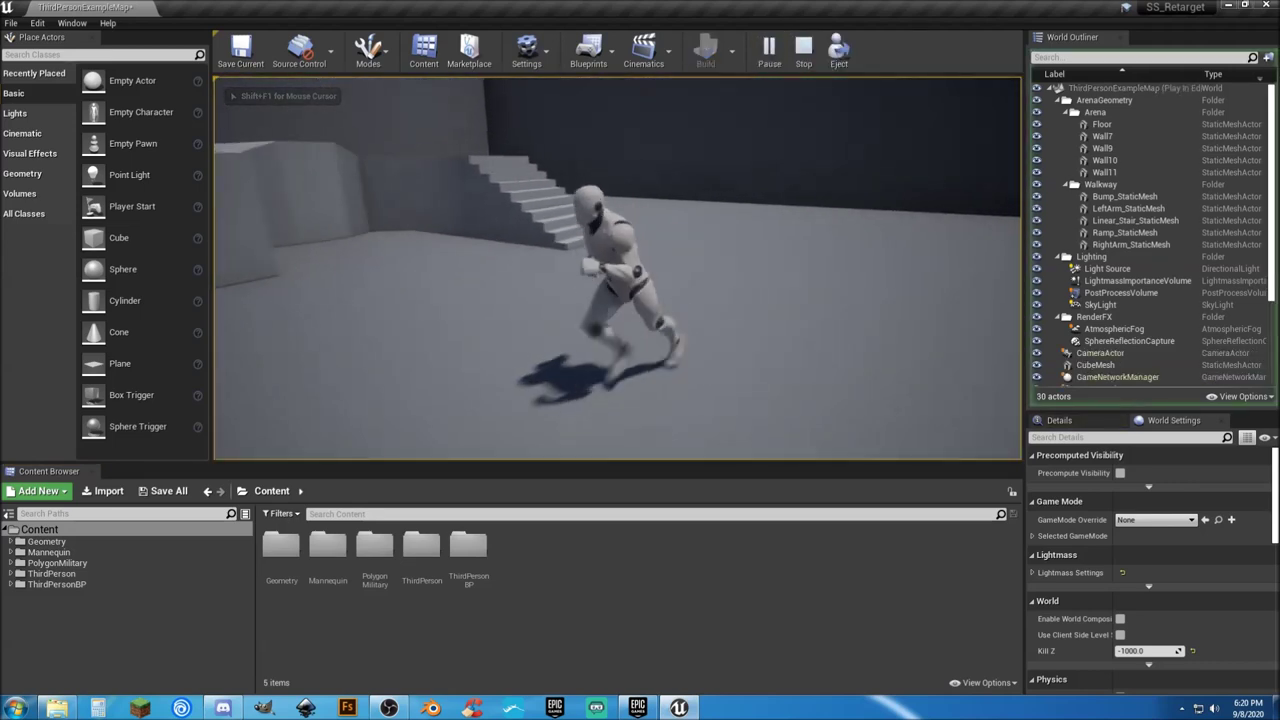
{"action": "key", "text": "Escape"}
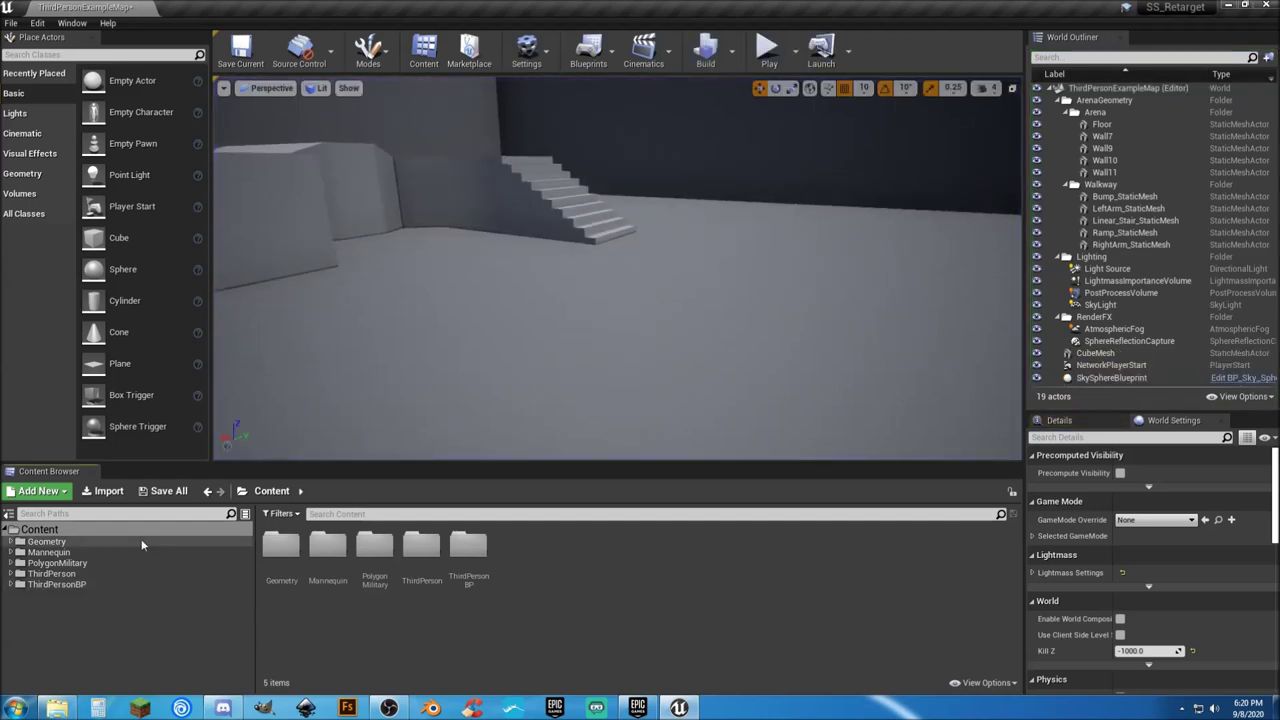
{"action": "left_click", "coordinate": [70, 529]}
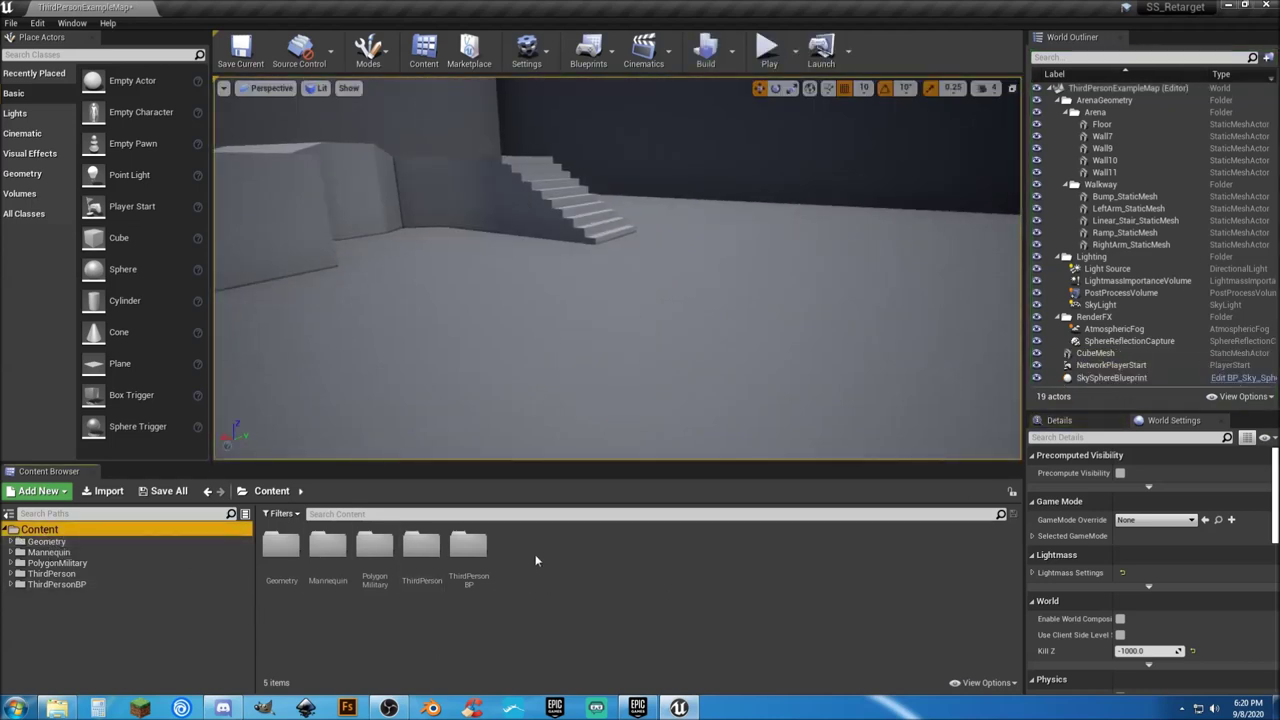
Step: Create a Character folder in Content with an Animations subfolder inside it
{"action": "right_click", "coordinate": [535, 560]}
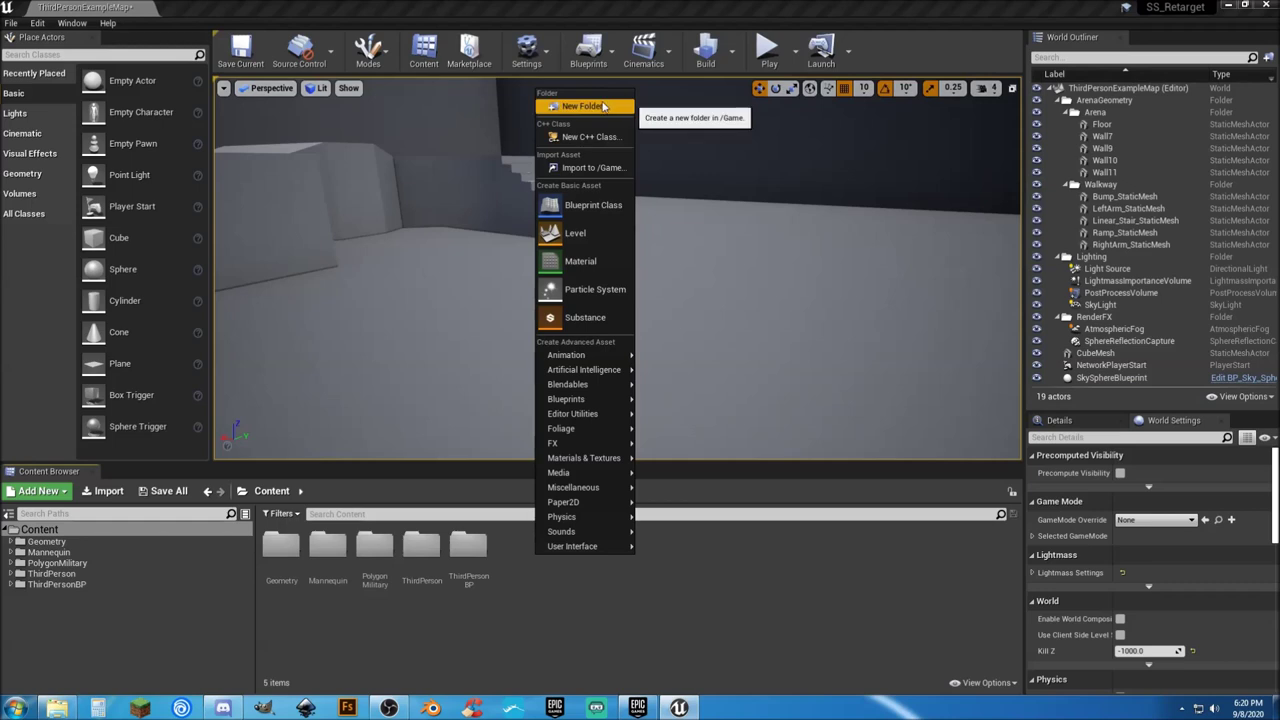
{"action": "left_click", "coordinate": [585, 106]}
{"action": "type", "text": "Character"}
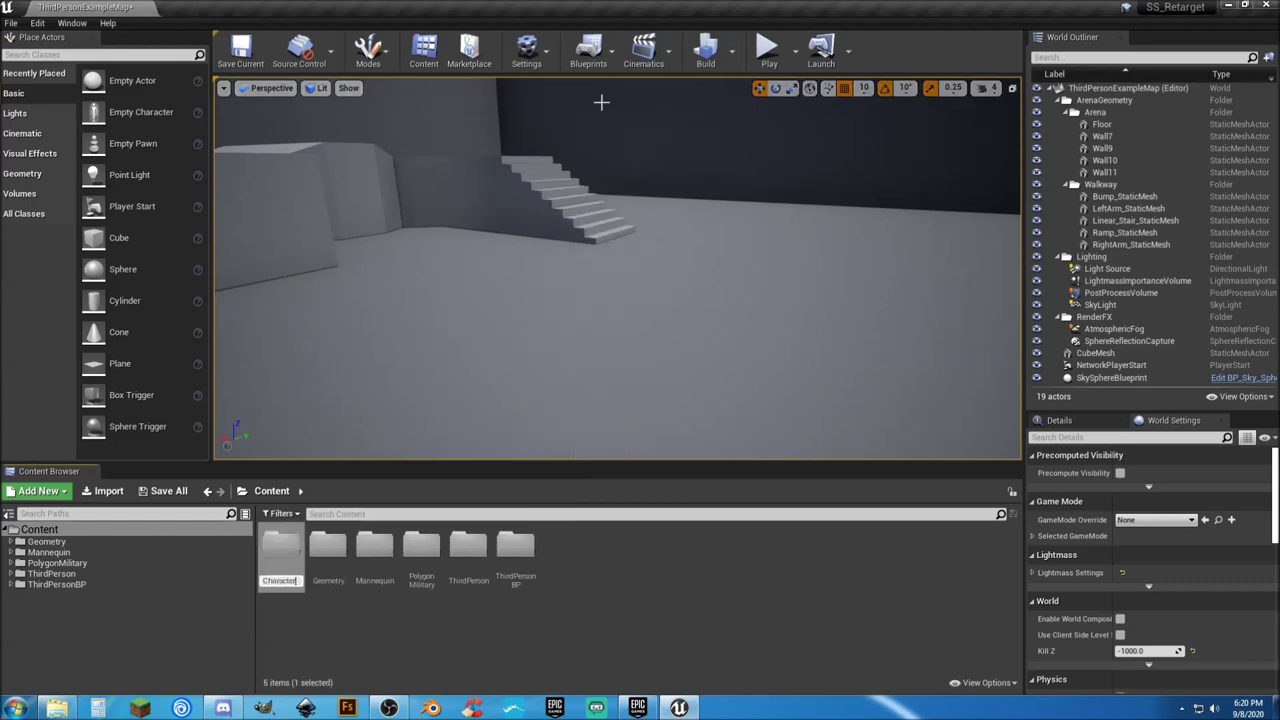
{"action": "key", "text": "Return"}
{"action": "key", "text": "Return"}
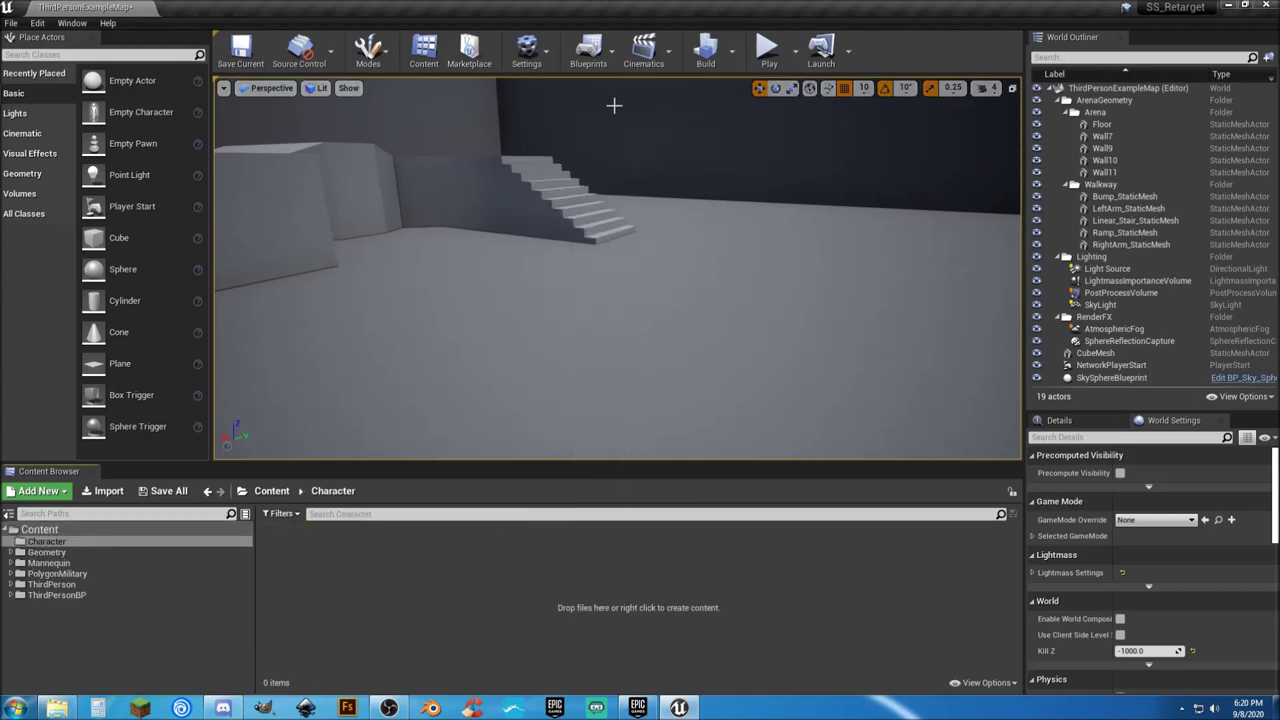
{"action": "right_click", "coordinate": [350, 562]}
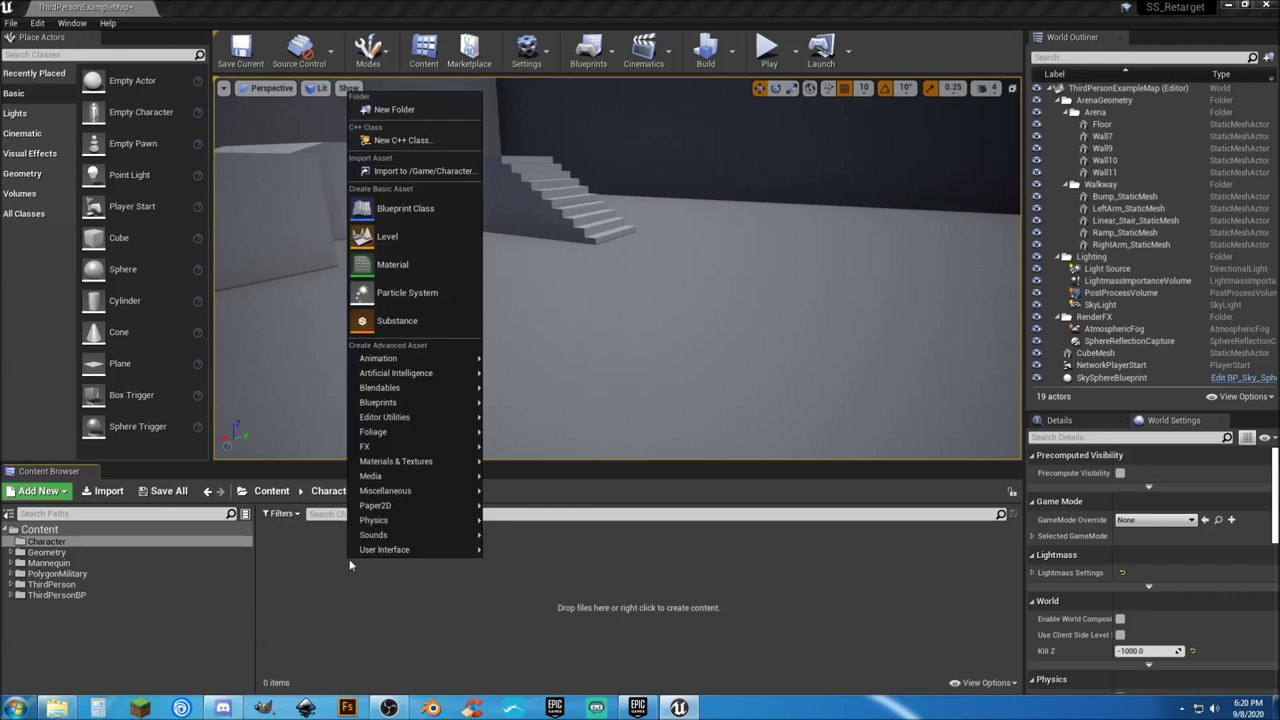
{"action": "left_click", "coordinate": [449, 112]}
{"action": "type", "text": "Animation"}
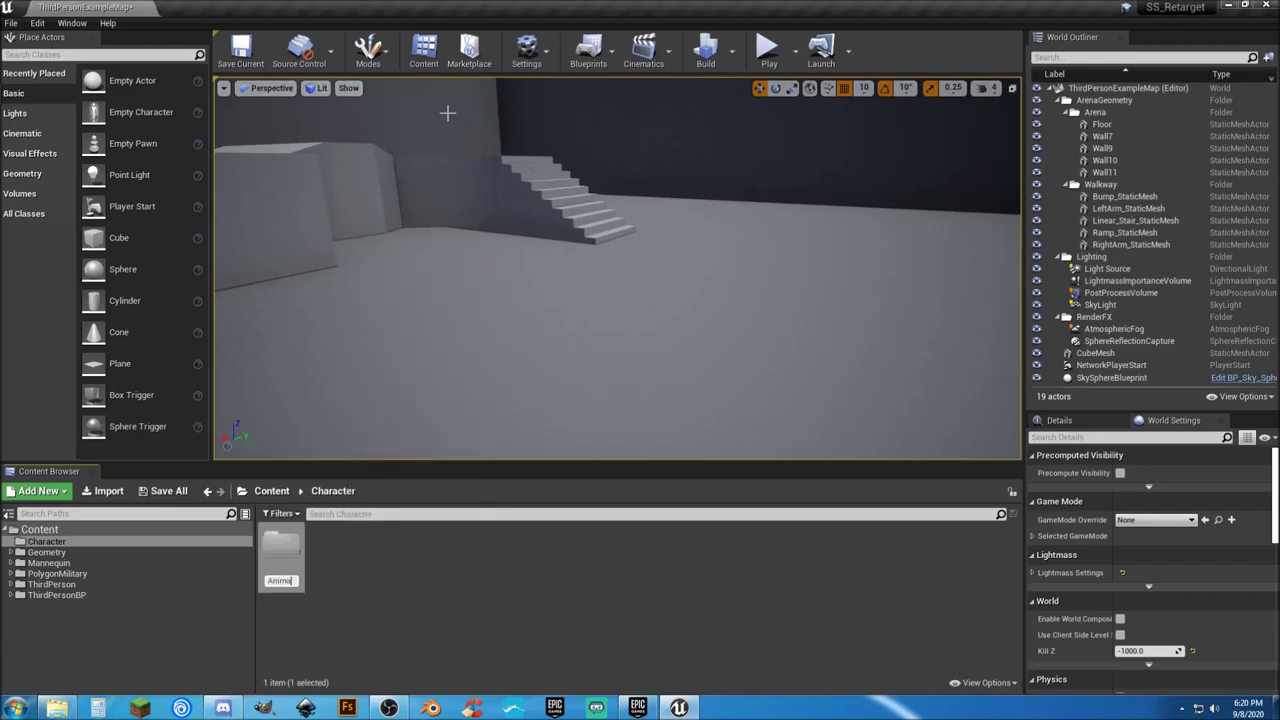
{"action": "type", "text": "s"}
{"action": "key", "text": "Return"}
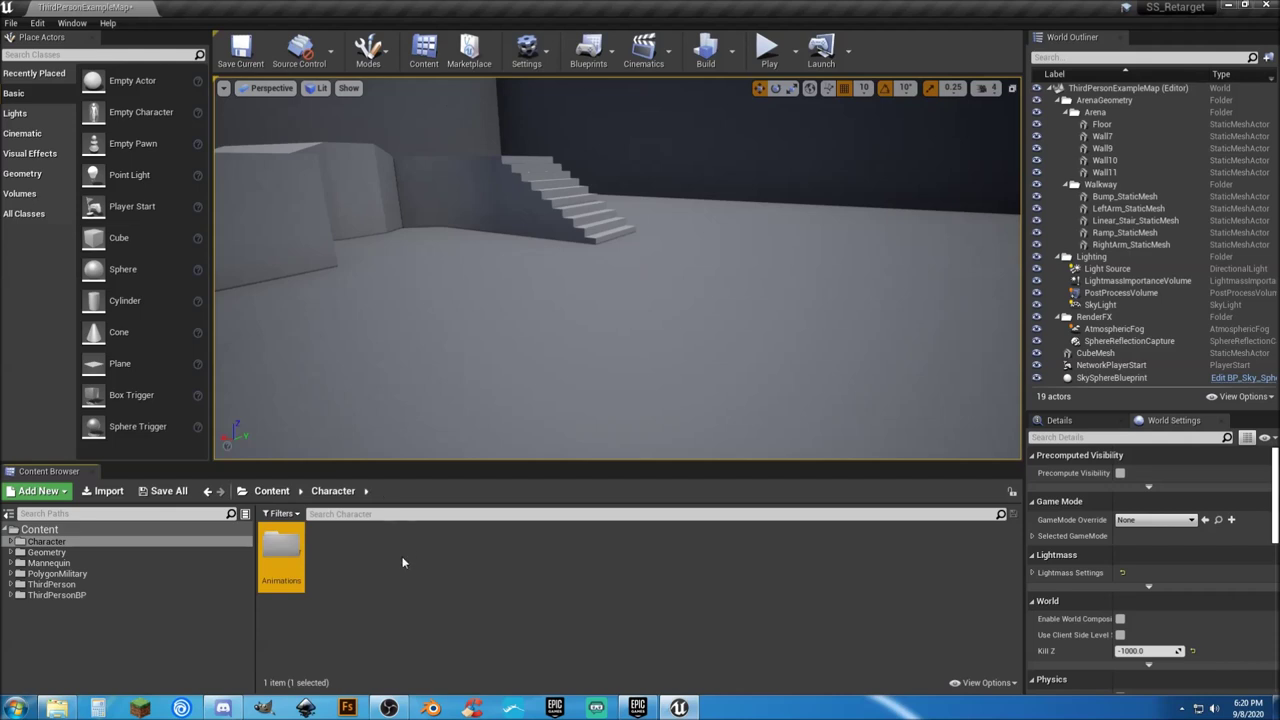
Step: Play-test the level briefly, moving the character, then end the session
{"action": "left_click", "coordinate": [767, 52]}
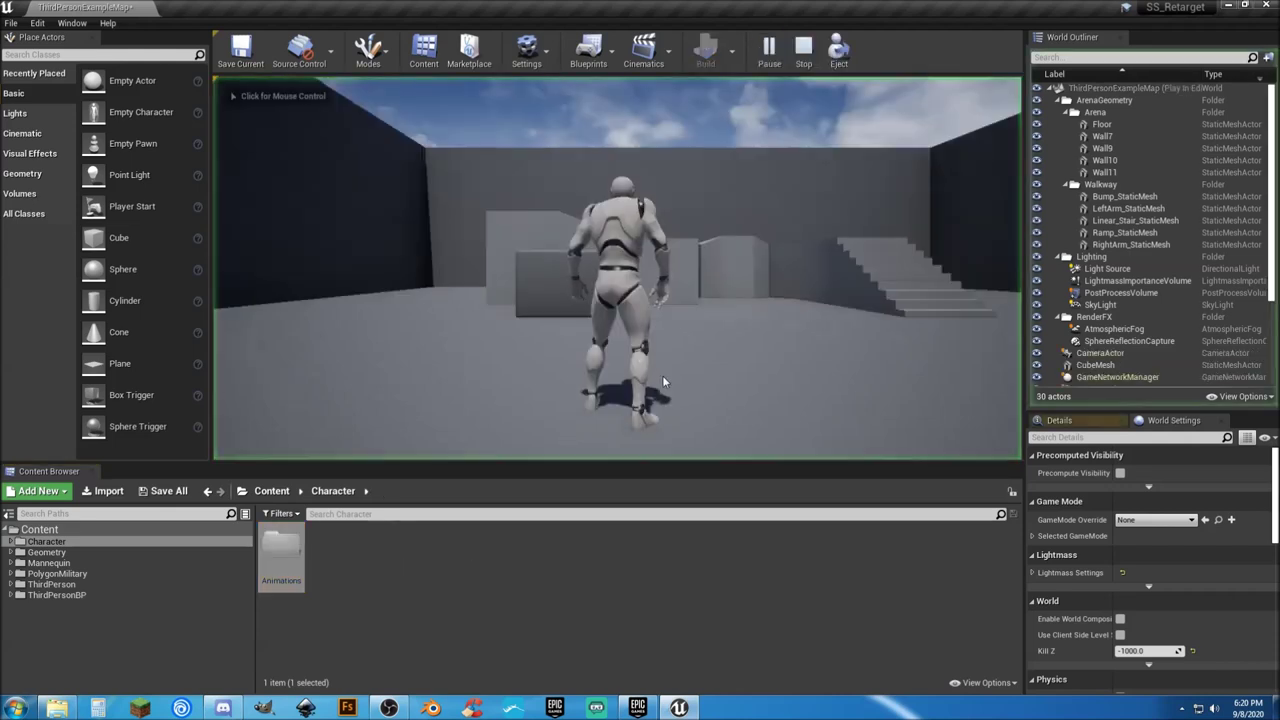
{"action": "key", "text": "w"}
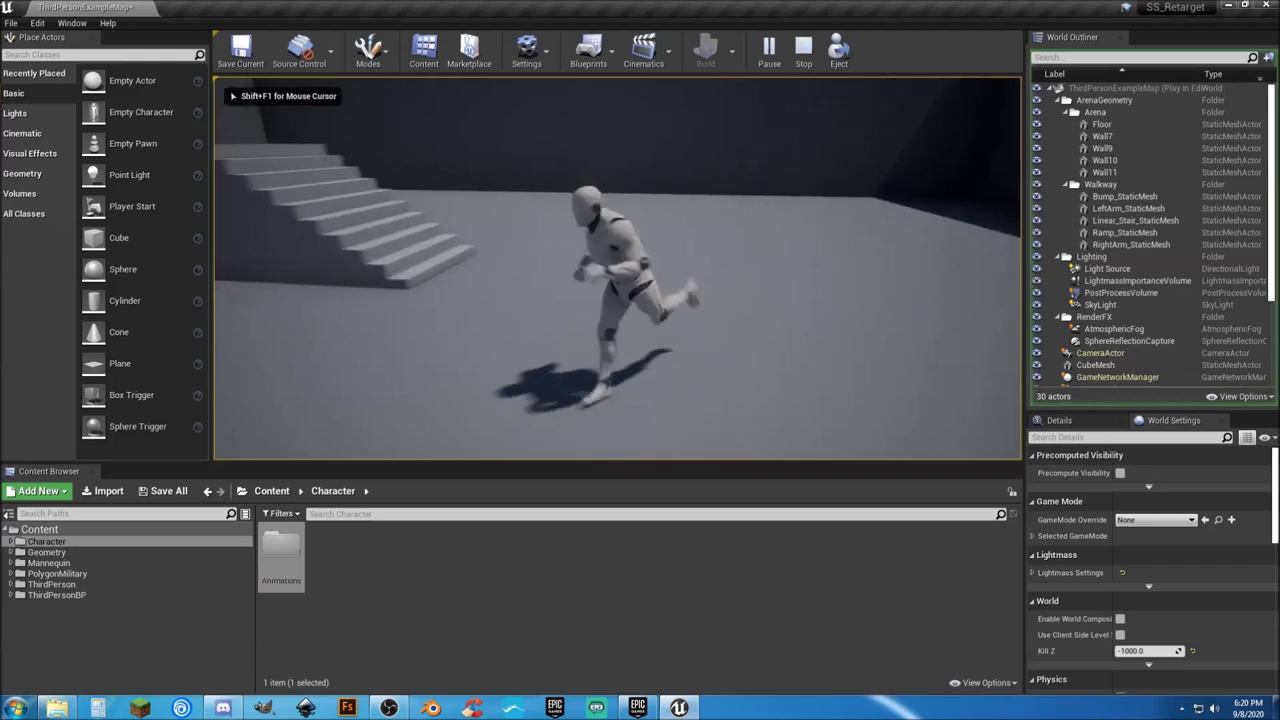
{"action": "key", "text": "s"}
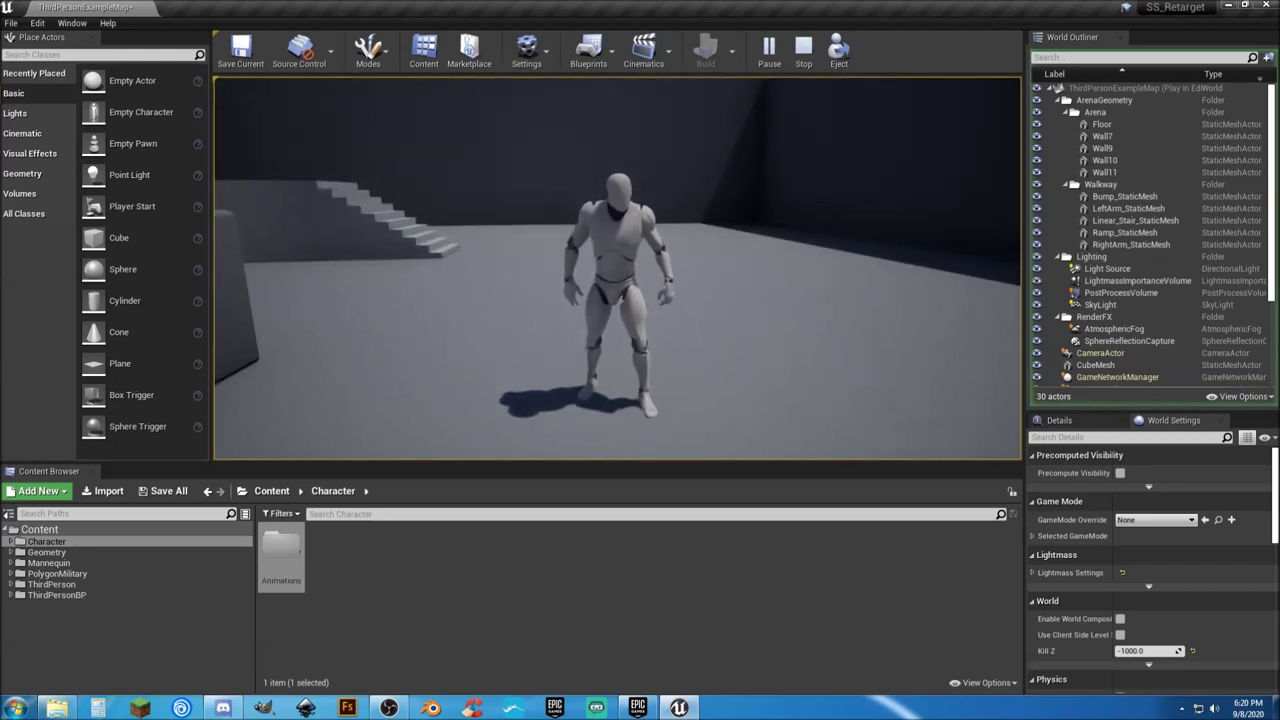
{"action": "key", "text": "shift+F1"}
{"action": "key", "text": "Escape"}
Step: Add a second subfolder named Mesh inside Character
{"action": "left_click", "coordinate": [488, 572]}
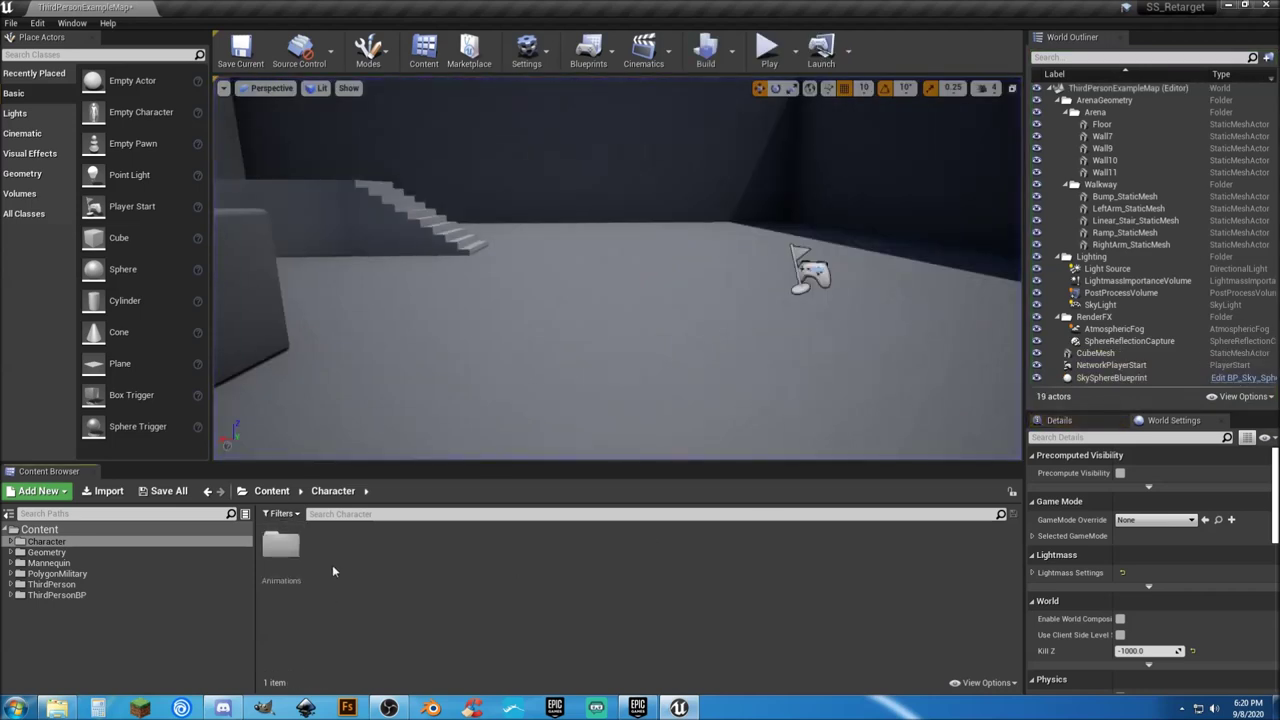
{"action": "right_click", "coordinate": [349, 555]}
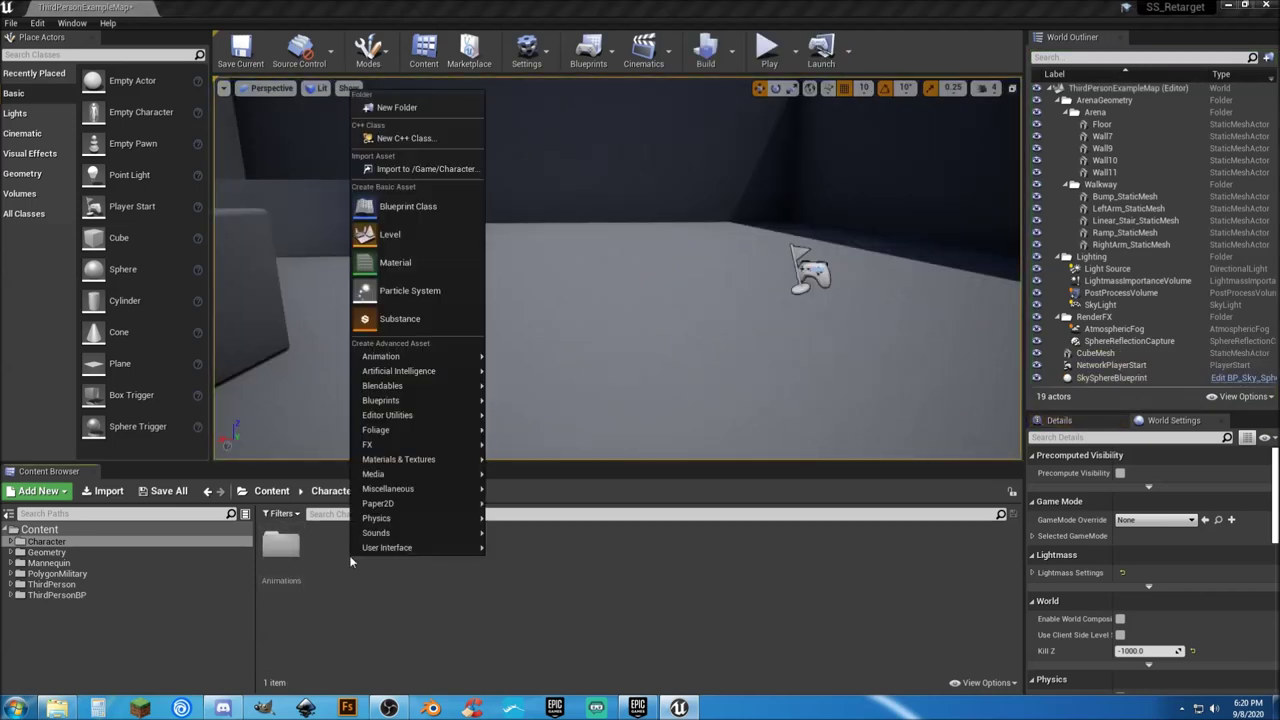
{"action": "left_click", "coordinate": [422, 108]}
{"action": "type", "text": "Mesh"}
{"action": "key", "text": "Return"}
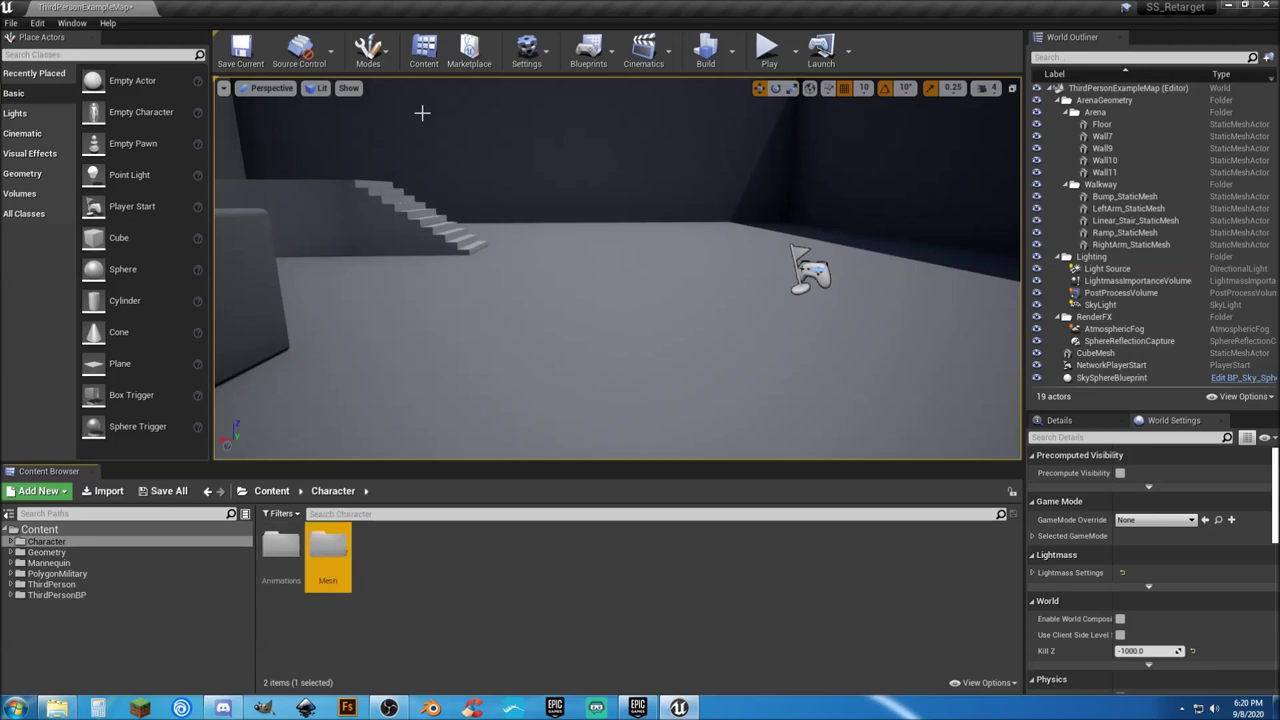
{"action": "left_click", "coordinate": [390, 567]}
Step: Browse to PolygonMilitary > Meshes > Characters in the Content Browser
{"action": "double_click", "coordinate": [335, 560]}
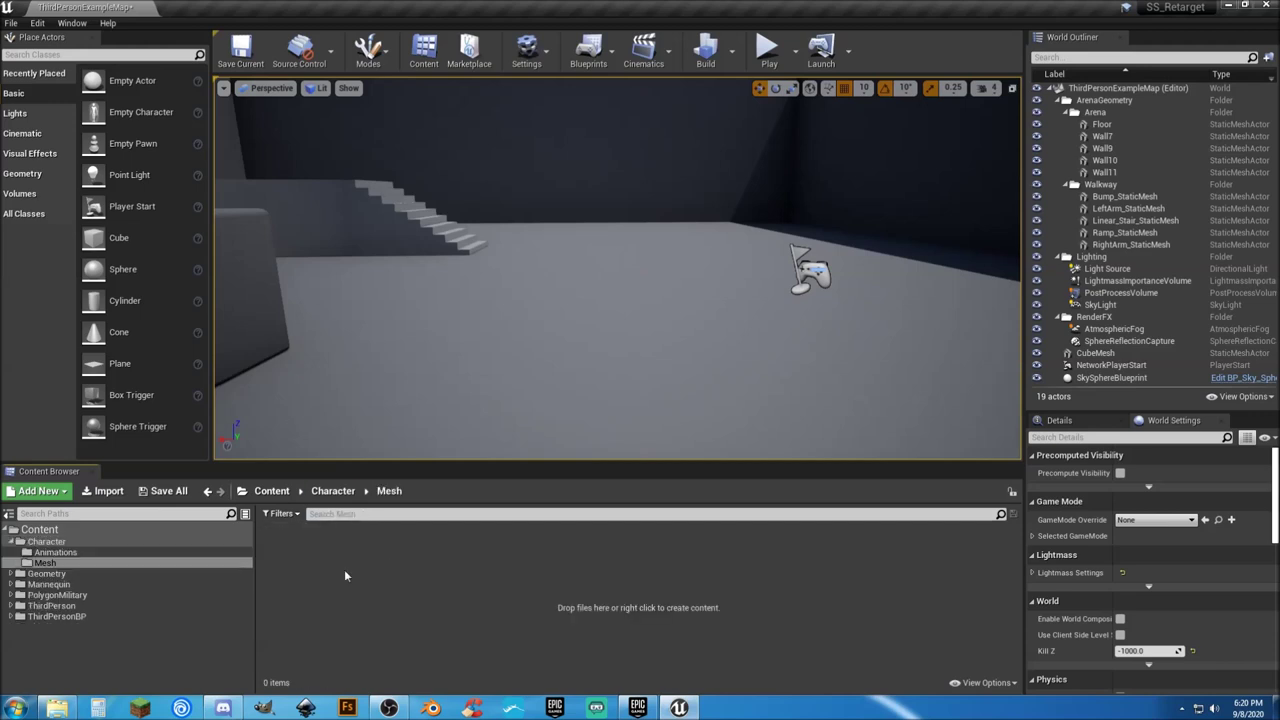
{"action": "left_click", "coordinate": [36, 594]}
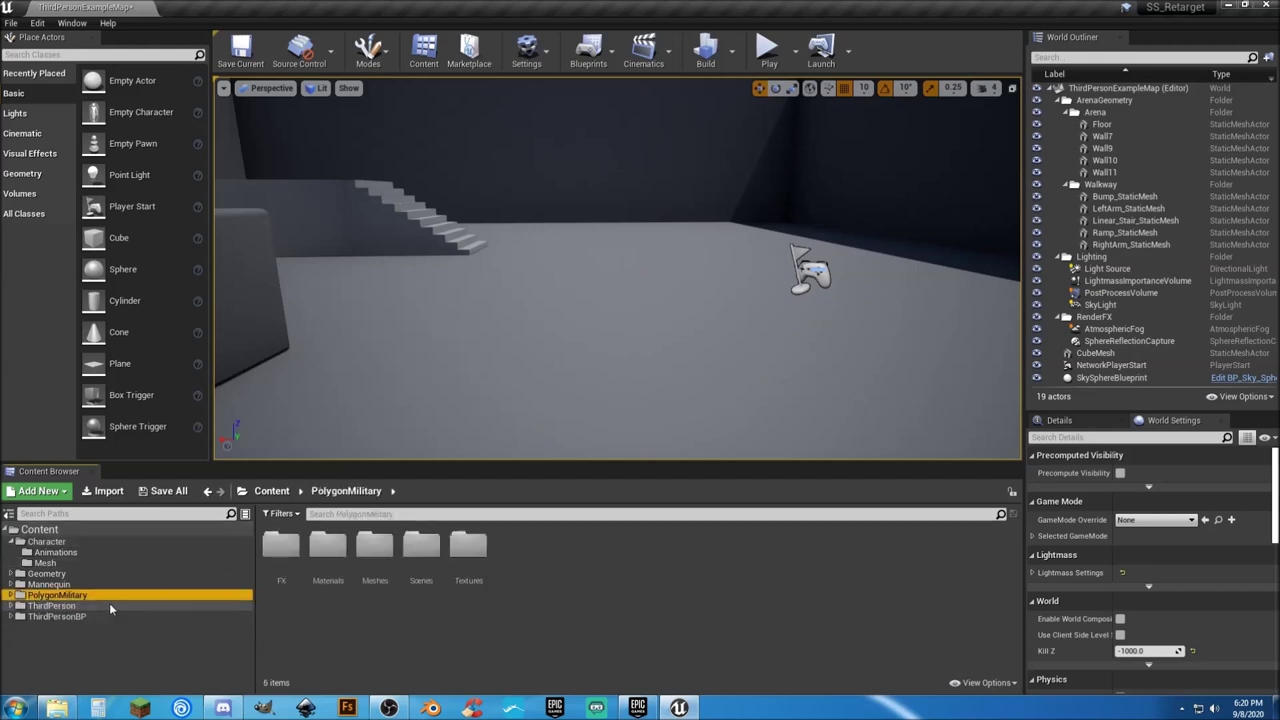
{"action": "left_click", "coordinate": [11, 595]}
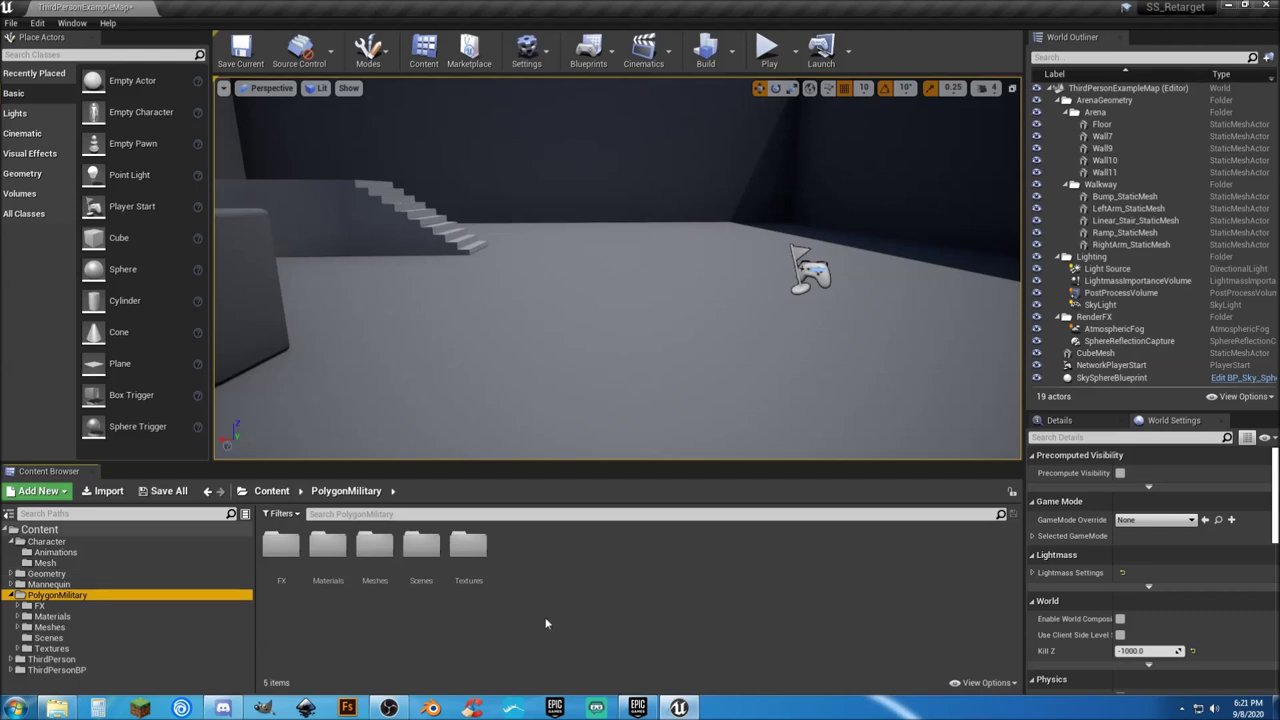
{"action": "left_click", "coordinate": [17, 627]}
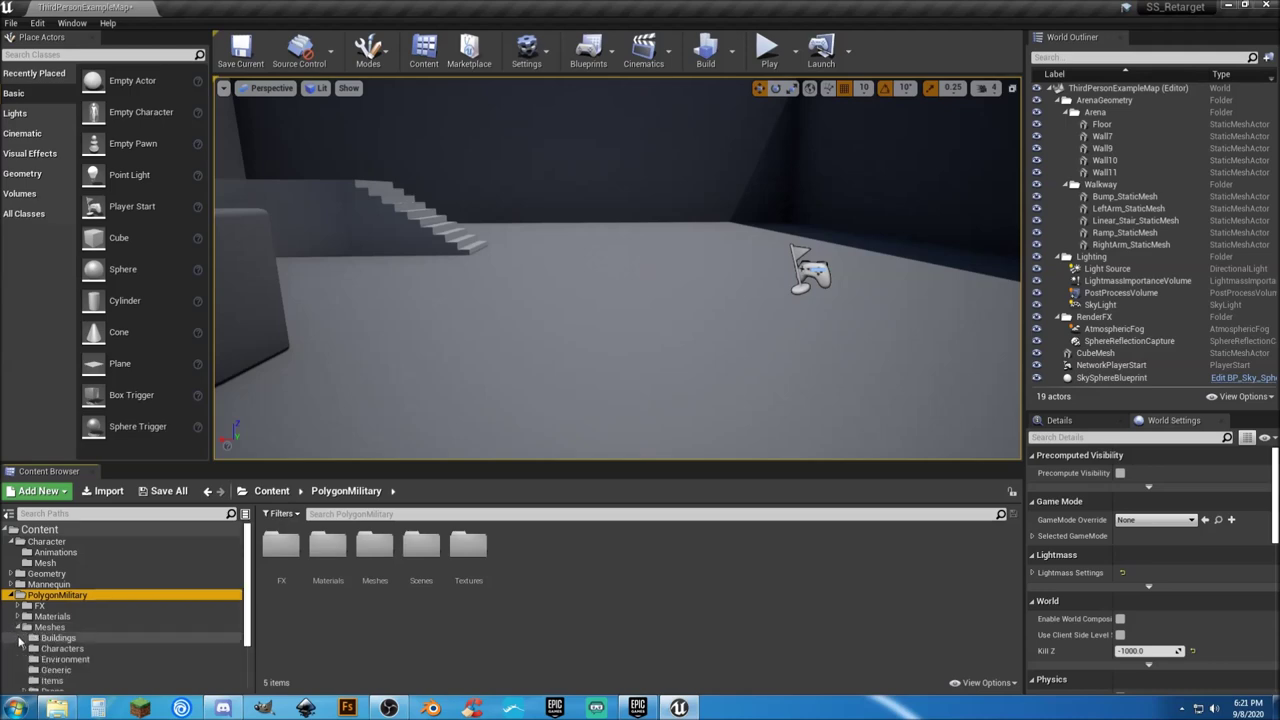
{"action": "left_click", "coordinate": [60, 648]}
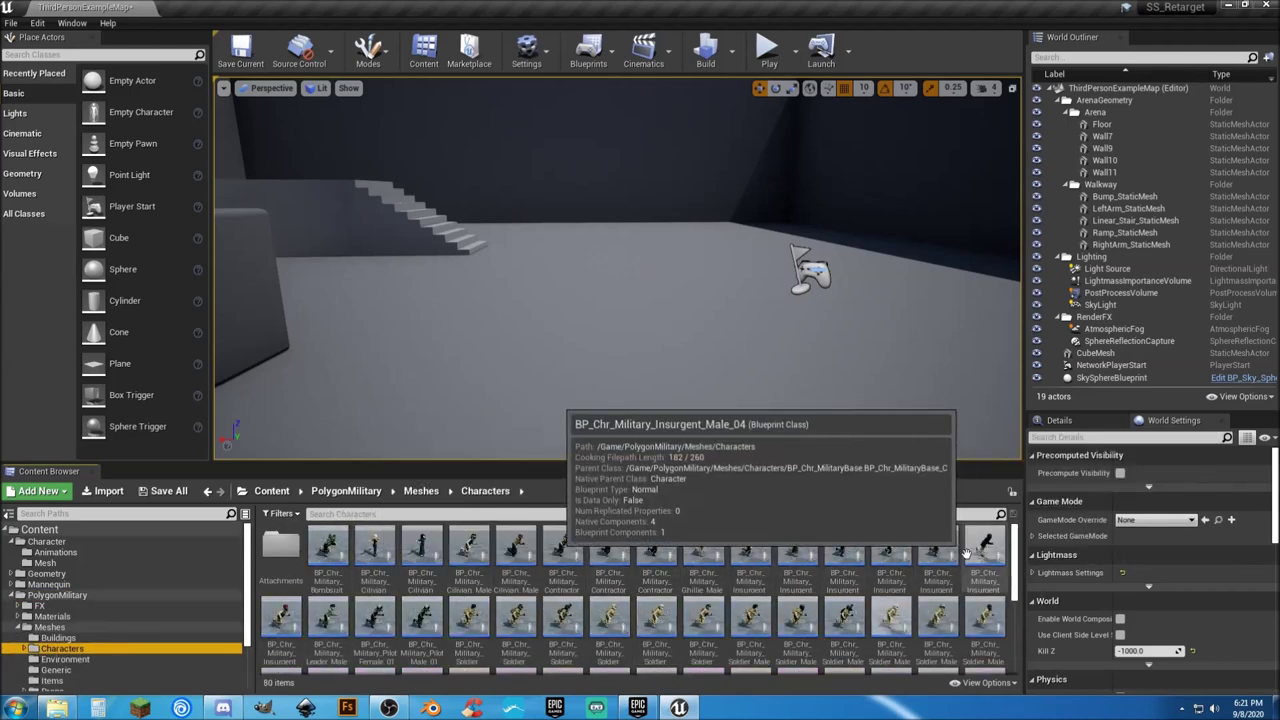
Step: Select every character blueprint from Bombsuit through BP_Chr_MilitaryBase
{"action": "left_click", "coordinate": [330, 548]}
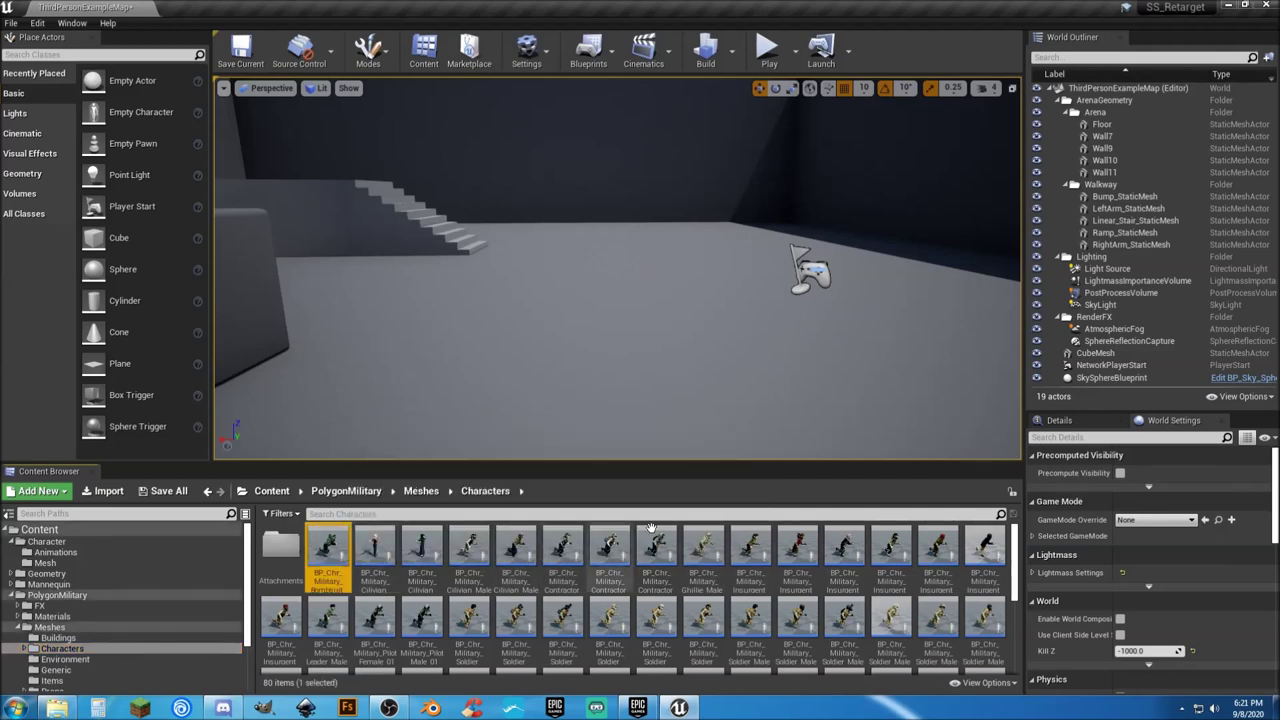
{"action": "scroll", "coordinate": [860, 570], "scroll_direction": "down", "scroll_amount": 2}
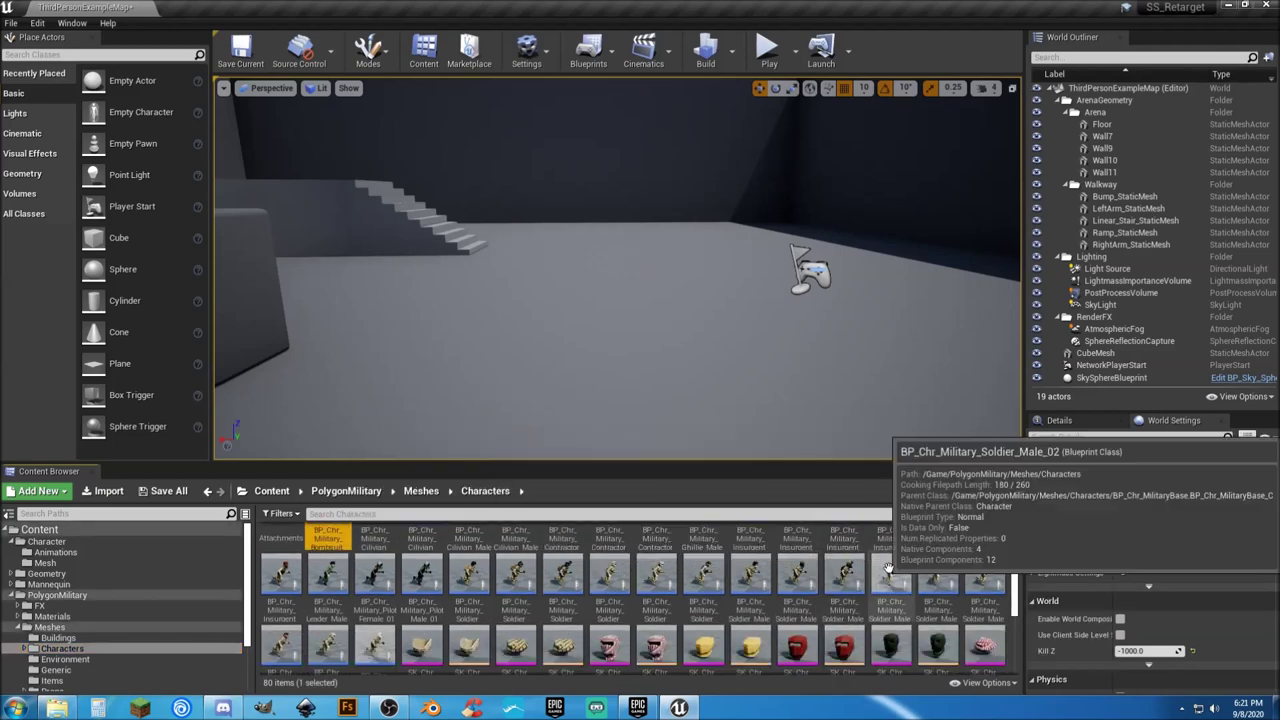
{"action": "scroll", "coordinate": [900, 580], "scroll_direction": "down", "scroll_amount": 1}
{"action": "left_click", "coordinate": [369, 625], "text": "shift"}
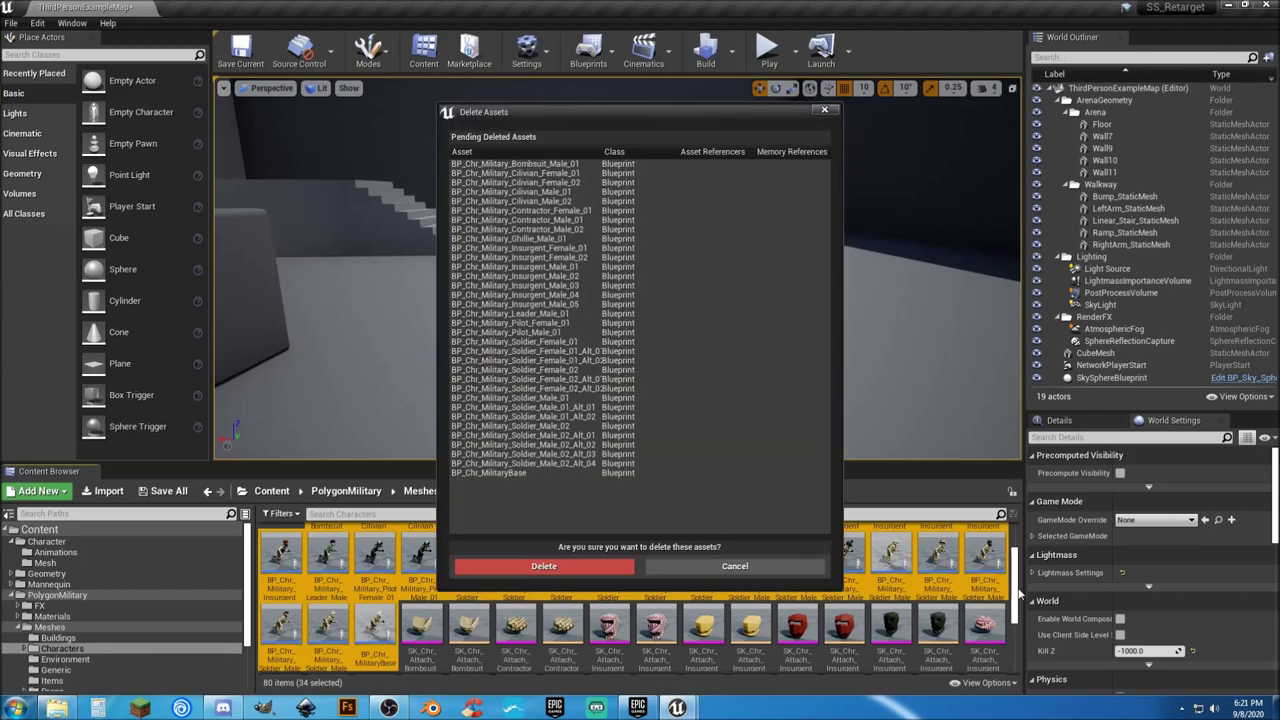
Step: Confirm deleting the 34 BP_Chr character blueprints in the Delete Assets dialog
{"action": "left_click", "coordinate": [593, 567]}
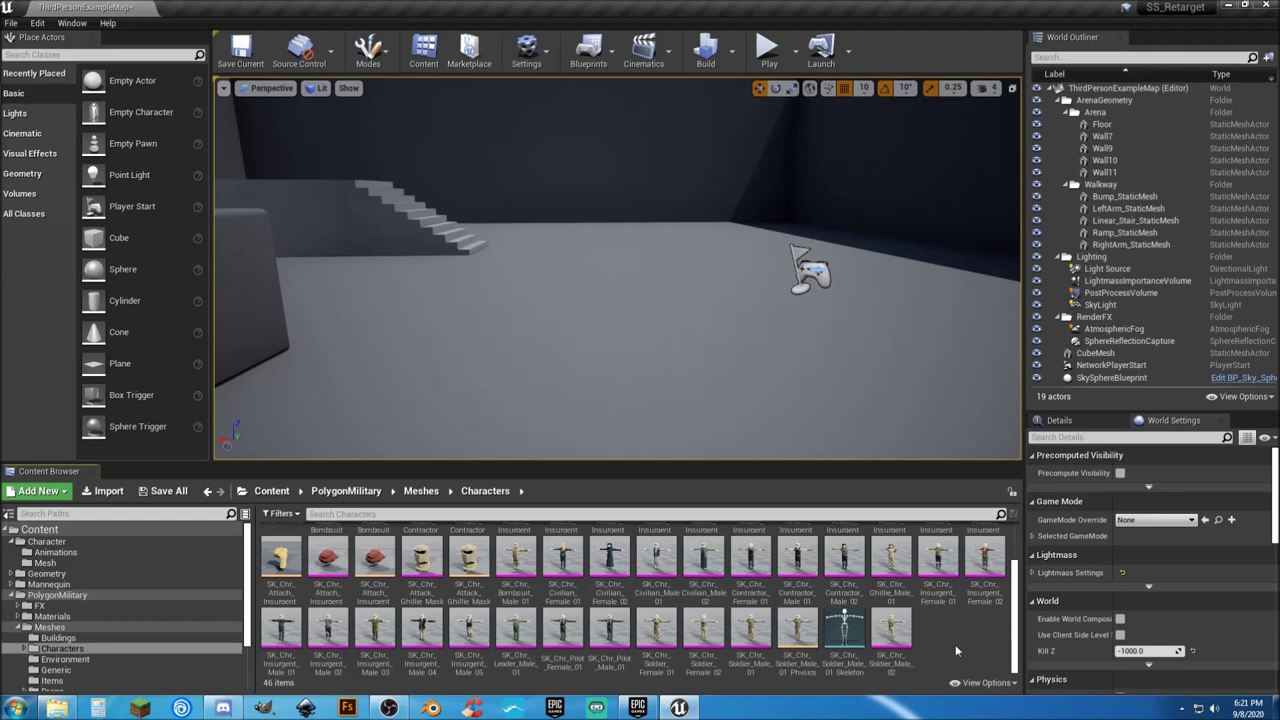
Step: Copy SK_Chr_Soldier_Male_01_Skeleton into the Character/Mesh folder
{"action": "scroll", "coordinate": [955, 644], "scroll_direction": "up", "scroll_amount": 1}
{"action": "scroll", "coordinate": [957, 647], "scroll_direction": "down", "scroll_amount": 1}
{"action": "left_click", "coordinate": [845, 632]}
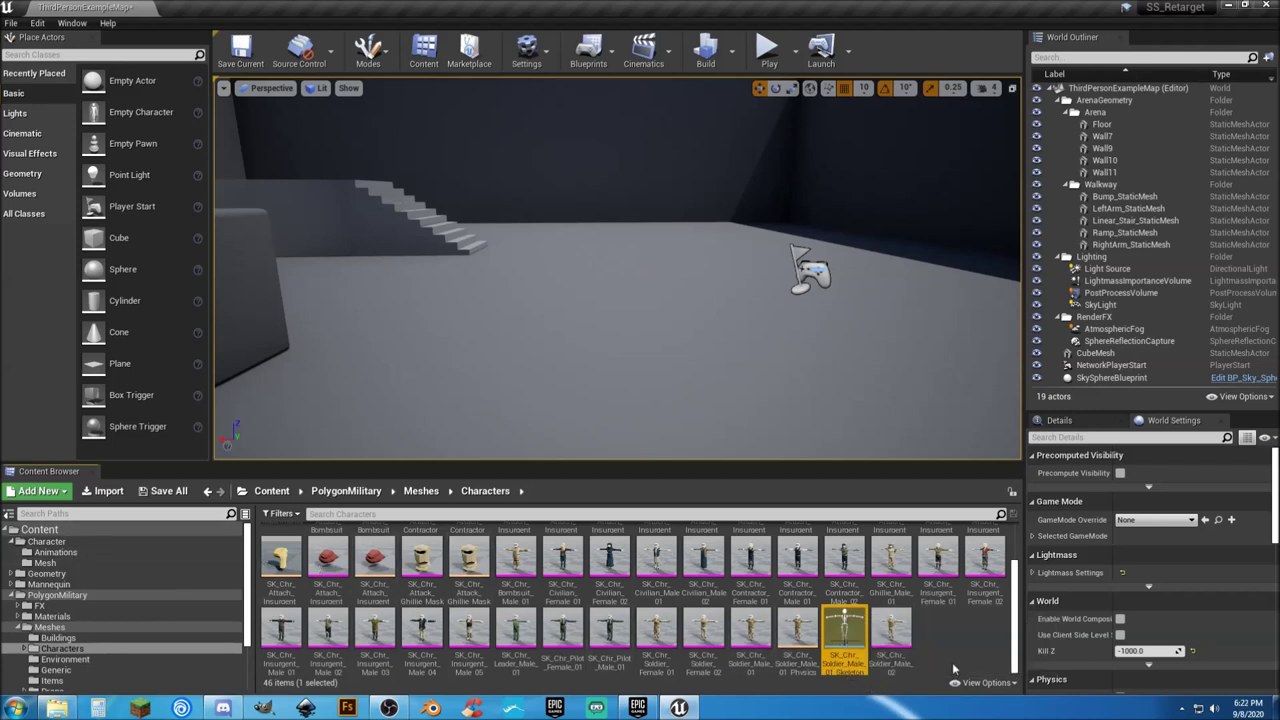
{"action": "left_click_drag", "start_coordinate": [845, 635], "coordinate": [82, 563]}
{"action": "left_click", "coordinate": [110, 580]}
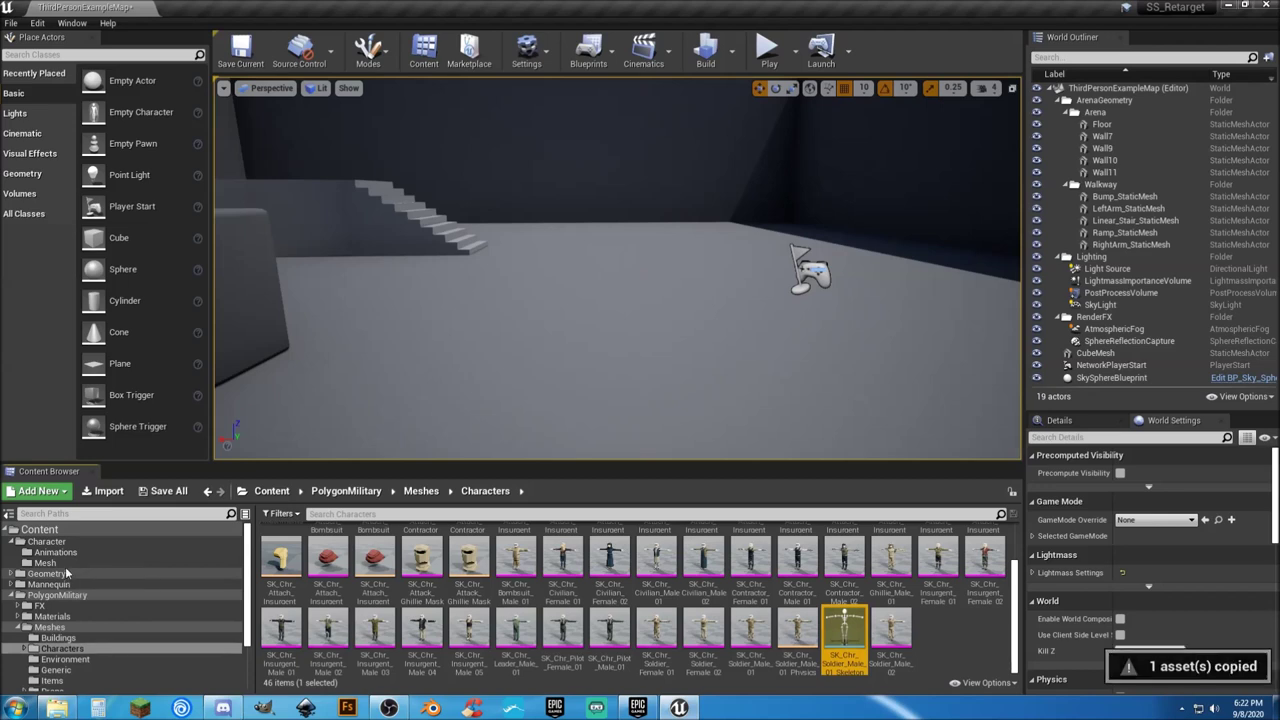
Step: Rename the copied skeleton in Character/Mesh to SK_Polygon
{"action": "left_click", "coordinate": [46, 563]}
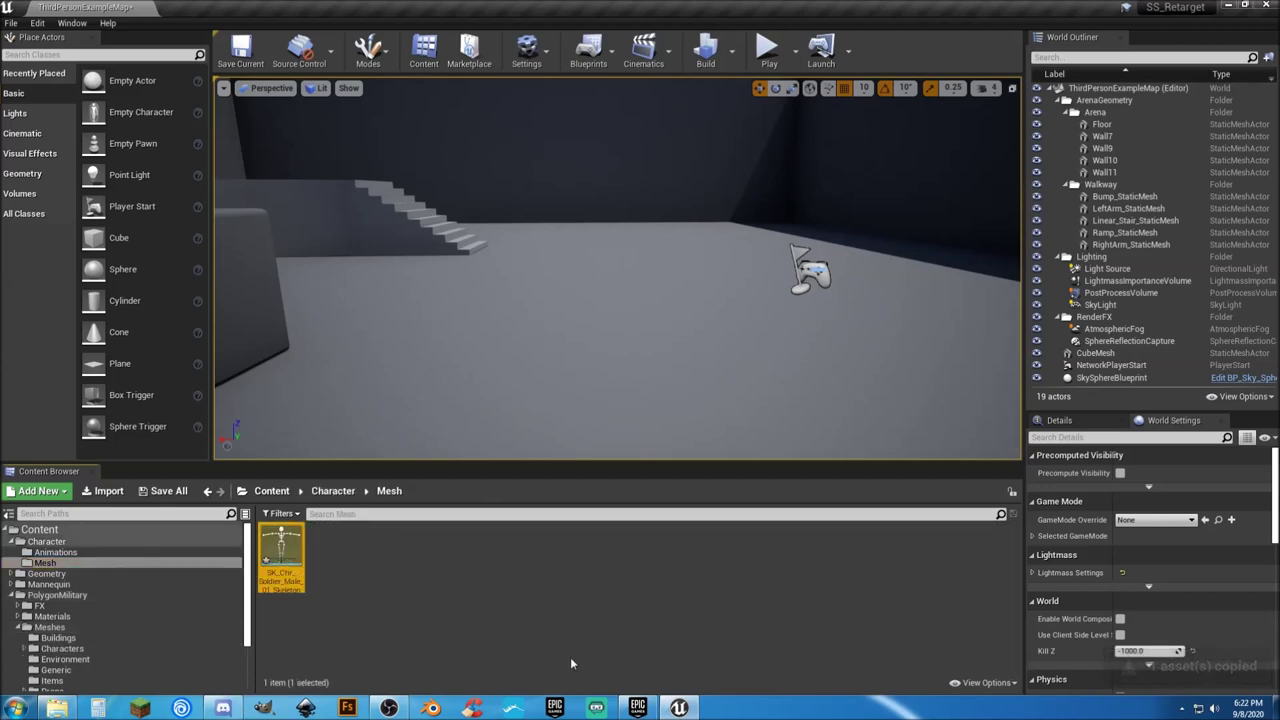
{"action": "key", "text": "F2"}
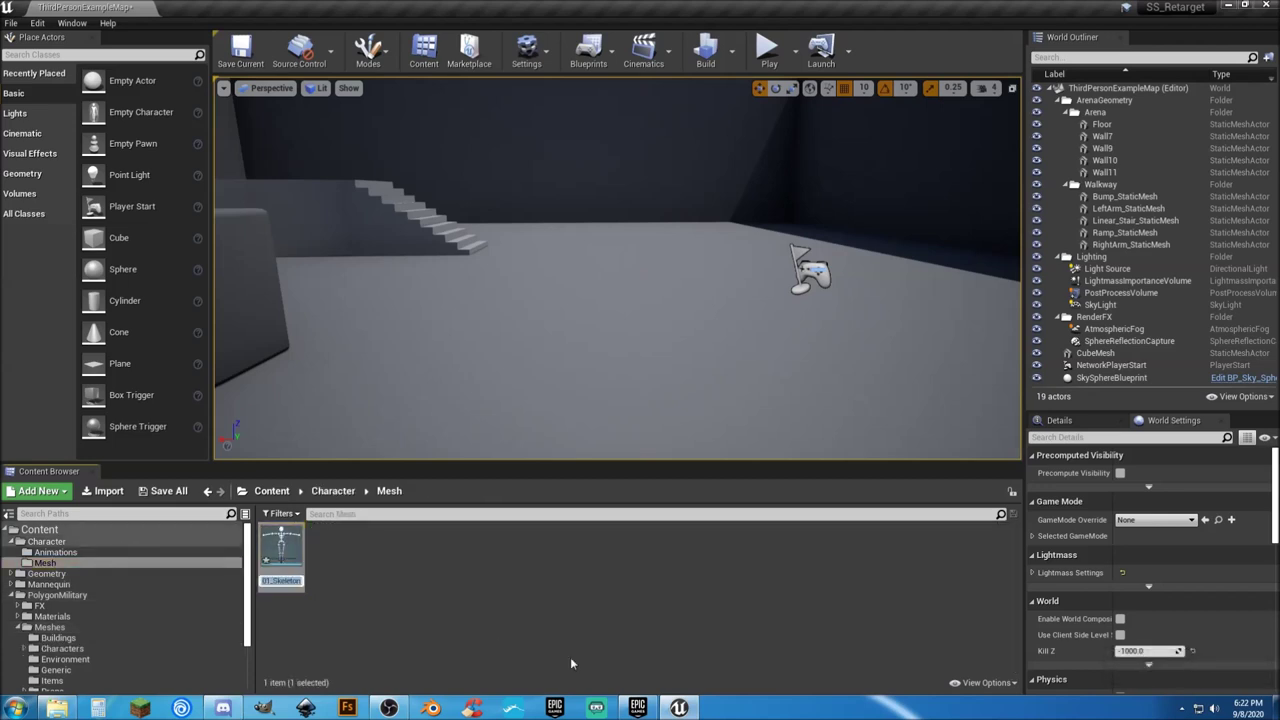
{"action": "type", "text": "SK_Polygon"}
{"action": "key", "text": "Return"}
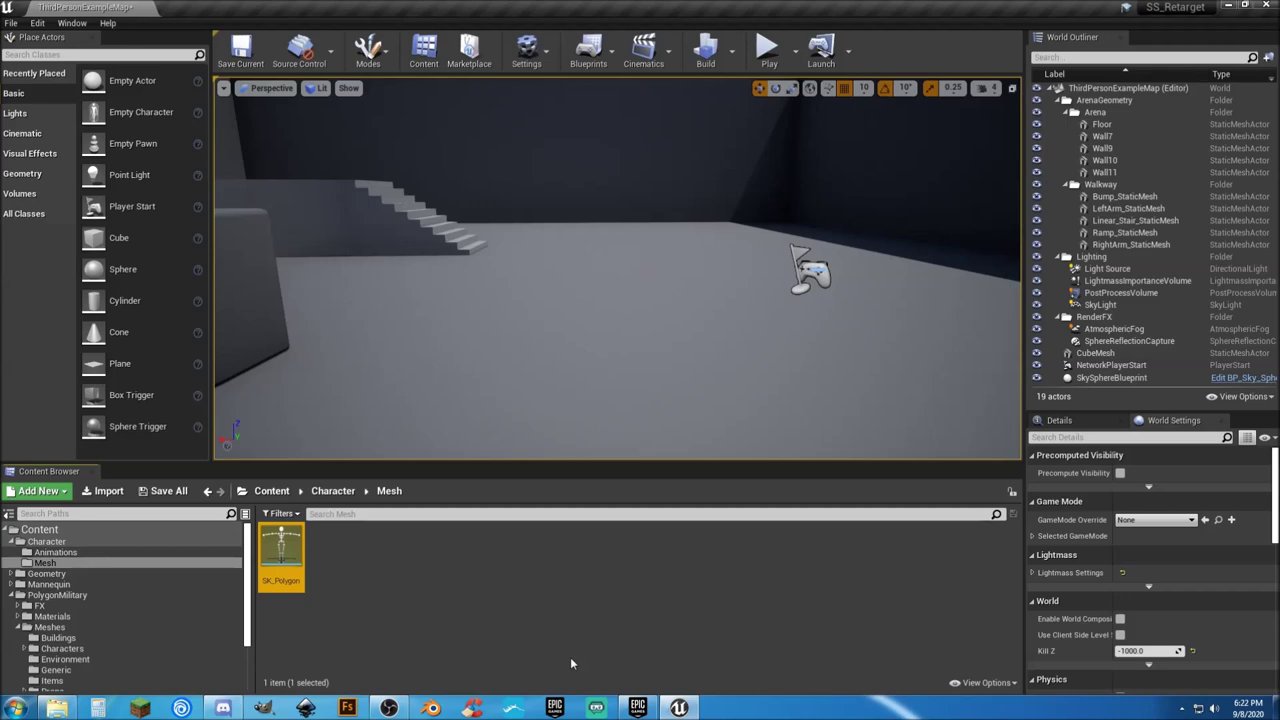
Step: Select the PolygonMilitary skeletal meshes from Bombsuit through Soldier_Male_02
{"action": "left_click", "coordinate": [113, 647]}
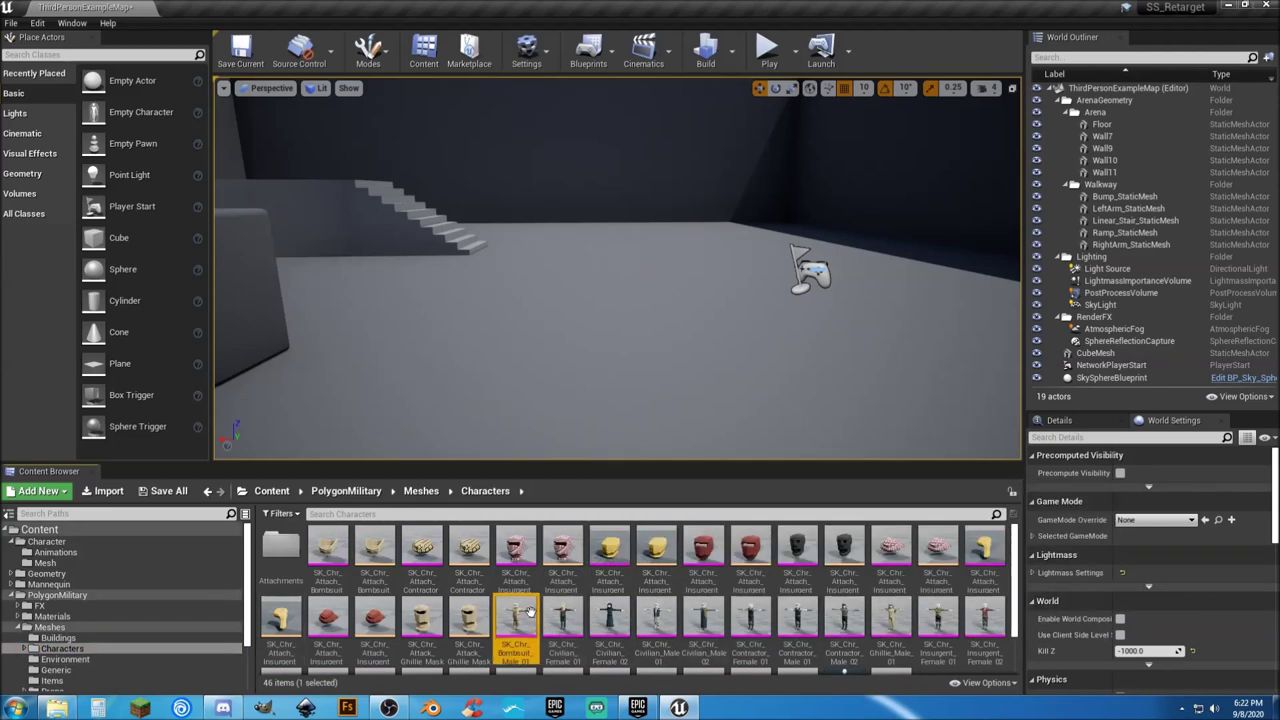
{"action": "scroll", "coordinate": [627, 569], "scroll_direction": "down", "scroll_amount": 2}
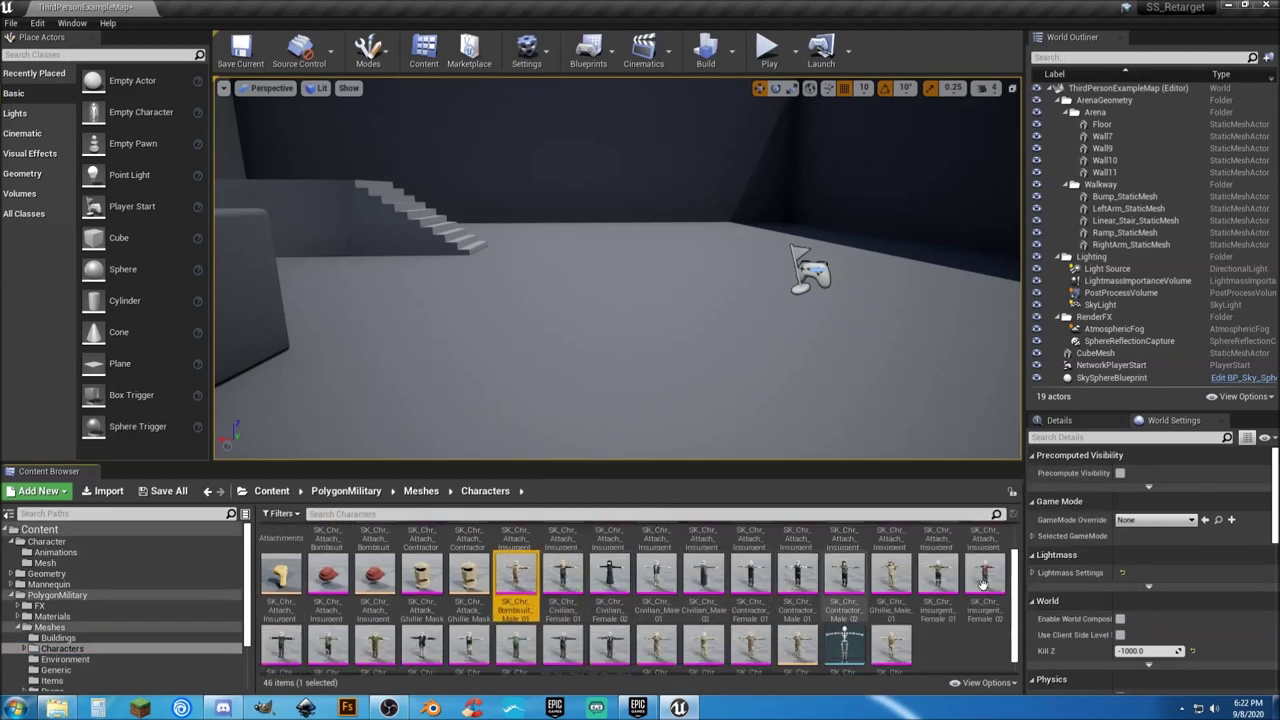
{"action": "mouse_move", "coordinate": [601, 598]}
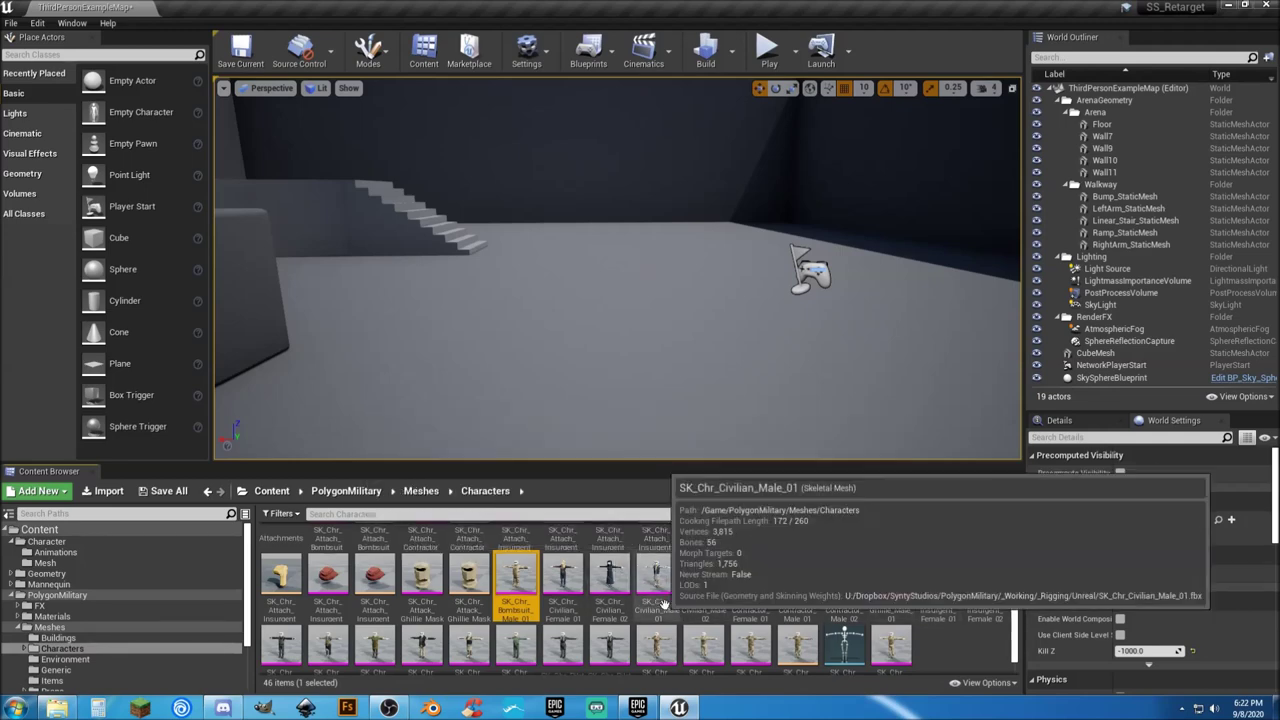
{"action": "scroll", "coordinate": [728, 605], "scroll_direction": "down", "scroll_amount": 1}
{"action": "mouse_move", "coordinate": [536, 578]}
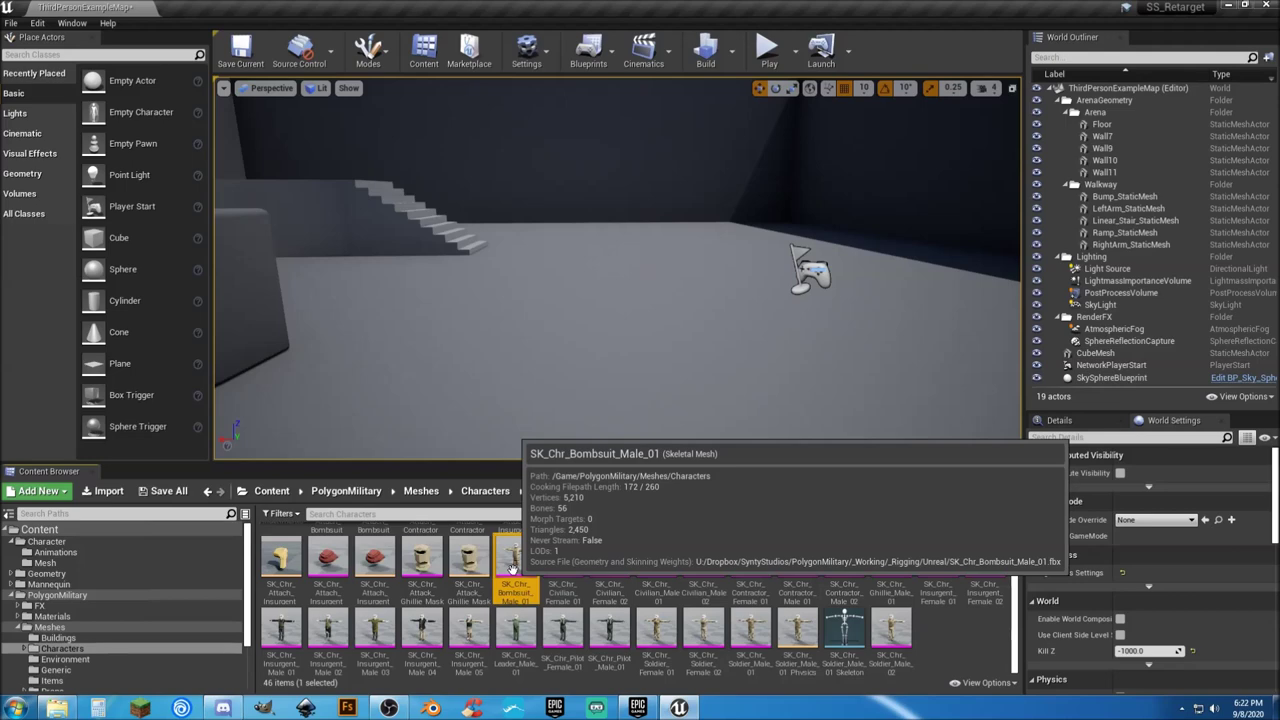
{"action": "left_click", "coordinate": [748, 628], "text": "shift"}
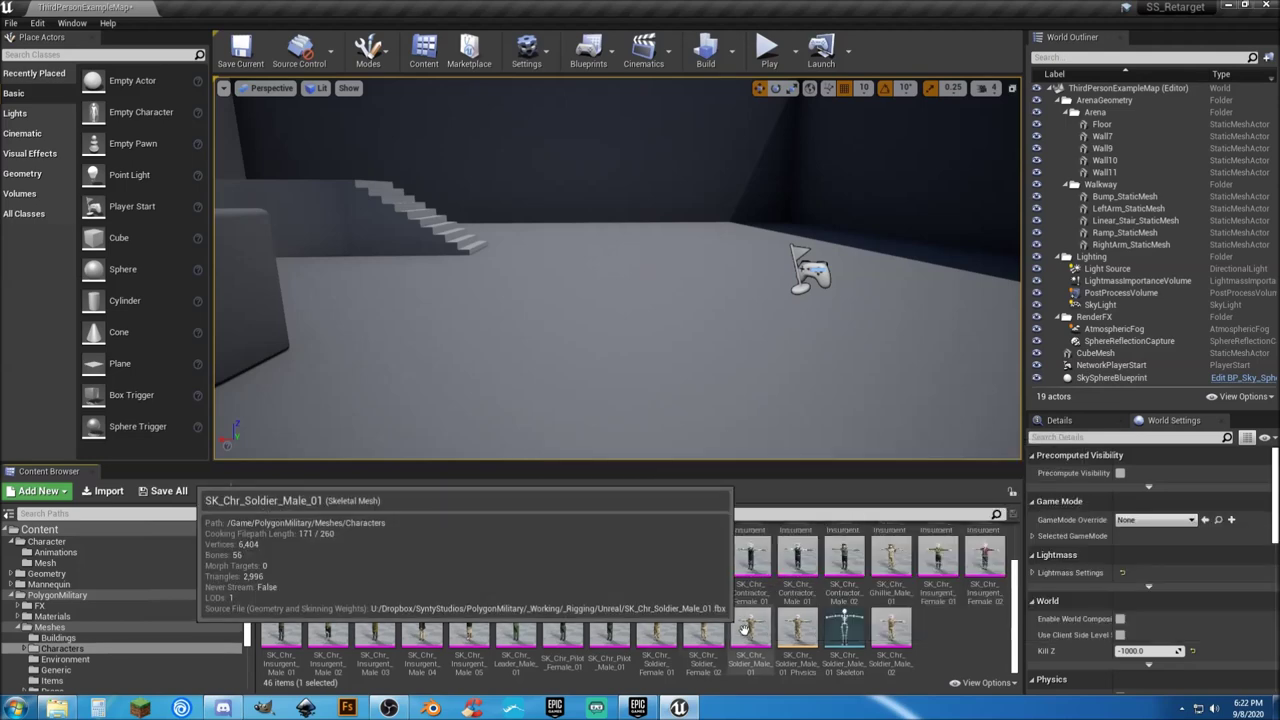
{"action": "left_click", "coordinate": [893, 632], "text": "ctrl"}
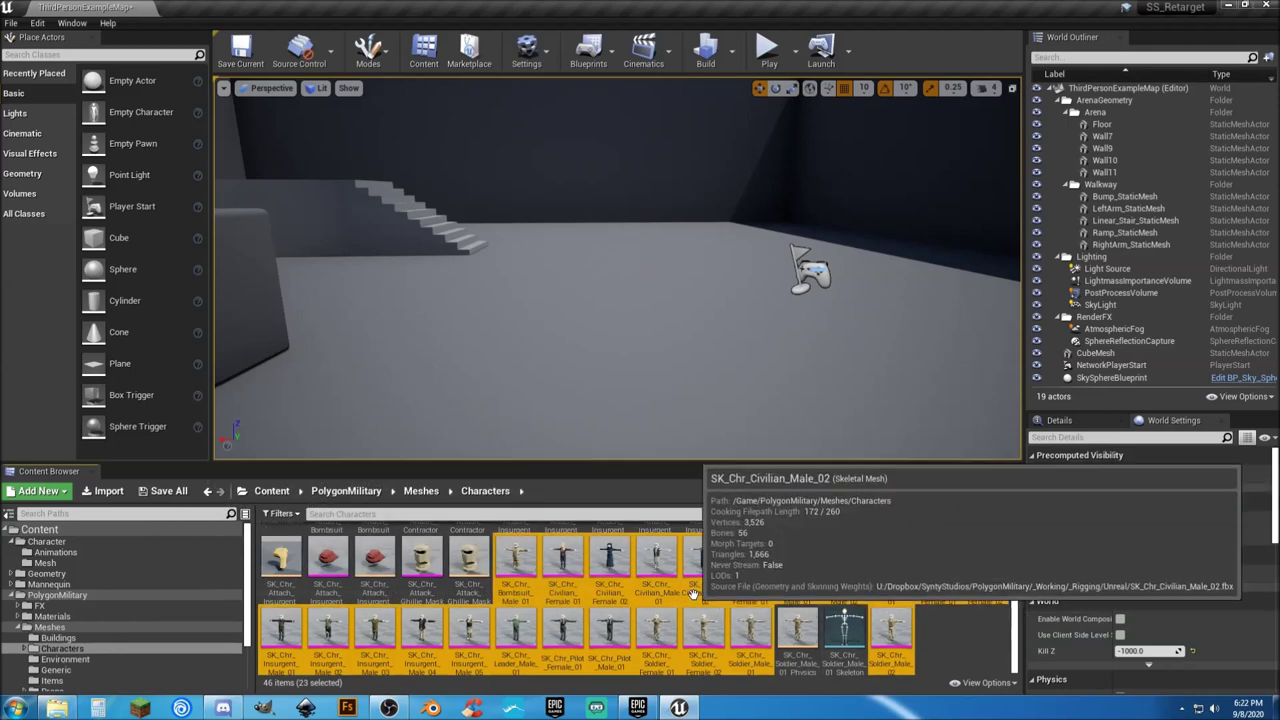
Step: Assign a skeleton to the selected meshes, accepting SK_Polygon for the first mesh
{"action": "right_click", "coordinate": [693, 594]}
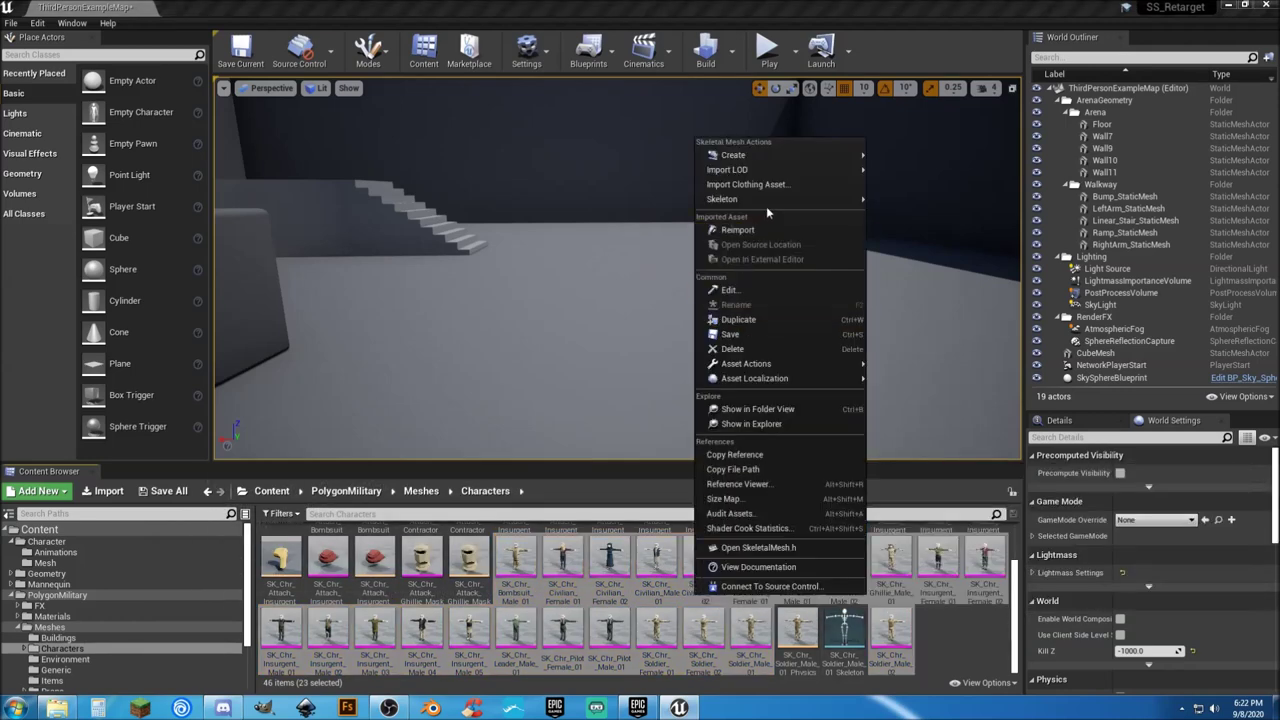
{"action": "mouse_move", "coordinate": [770, 199]}
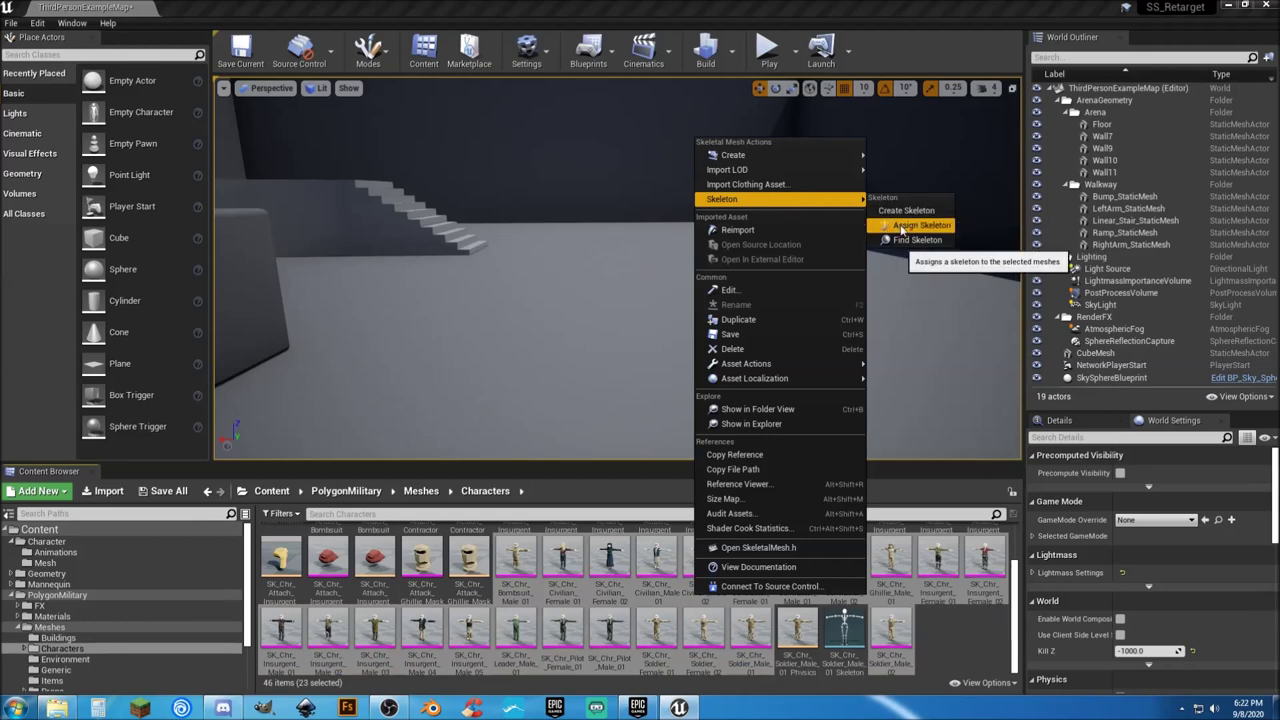
{"action": "left_click", "coordinate": [902, 228]}
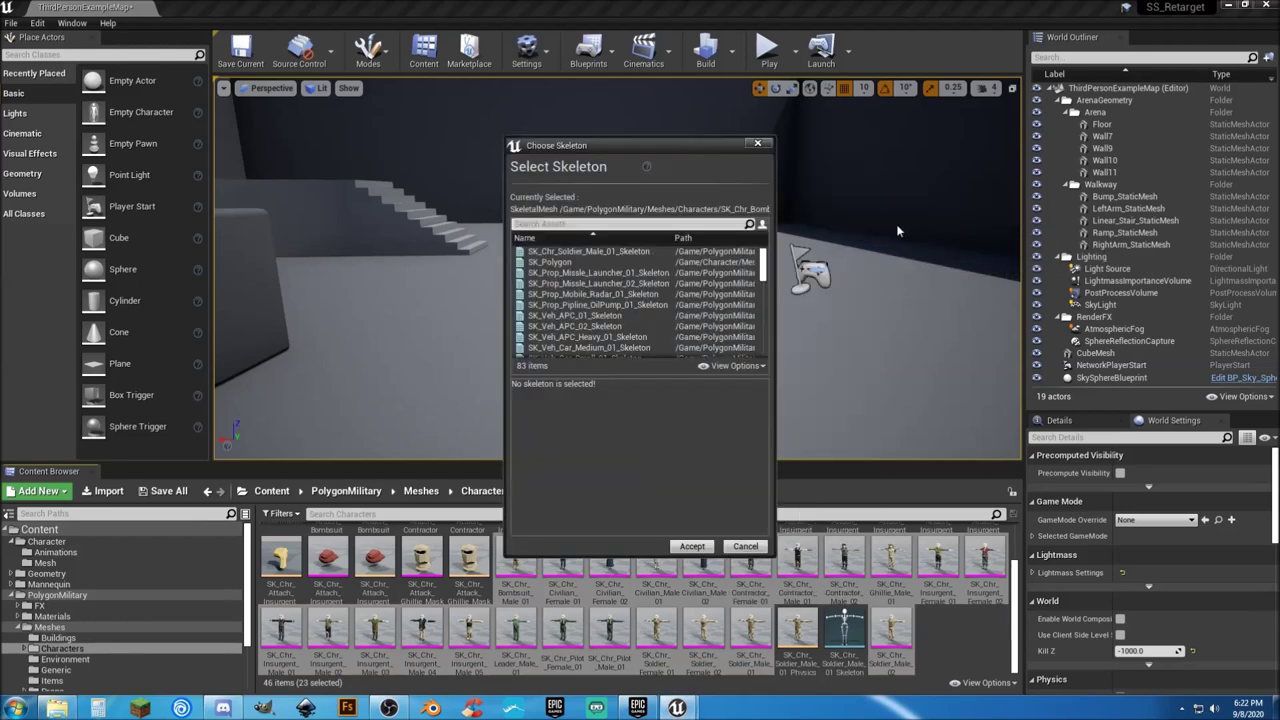
{"action": "left_click", "coordinate": [592, 261]}
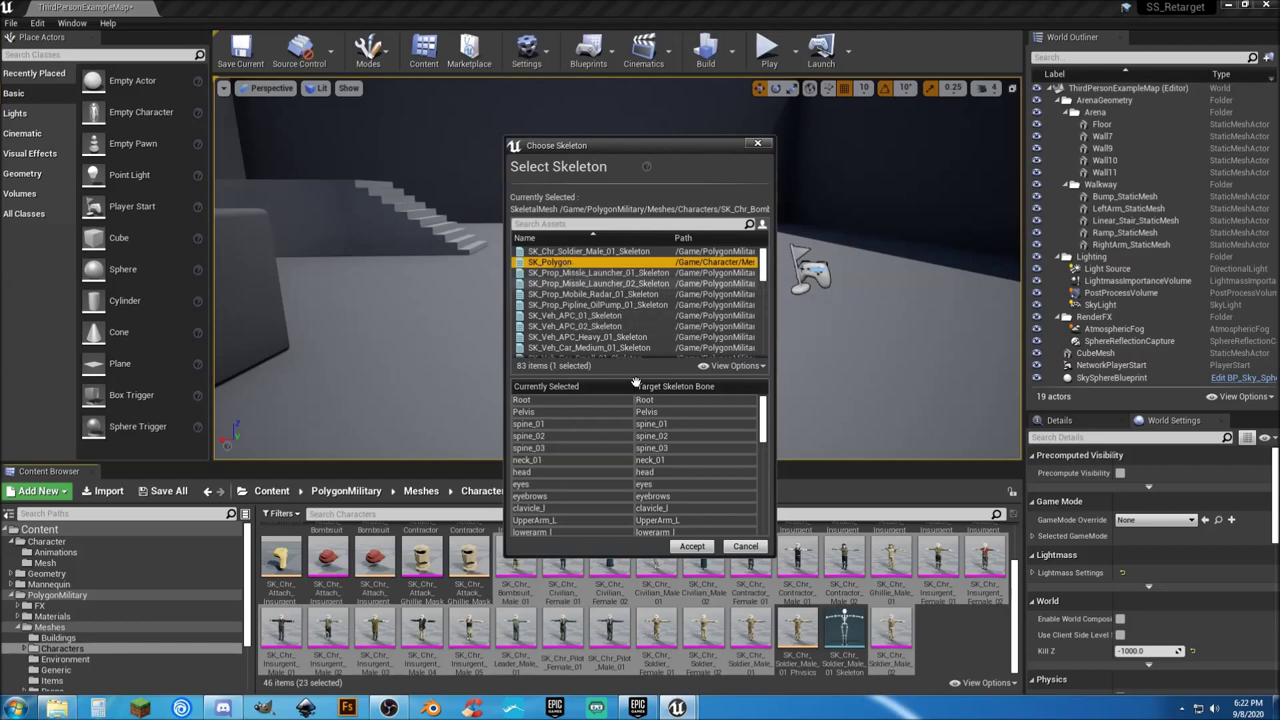
{"action": "left_click", "coordinate": [692, 546]}
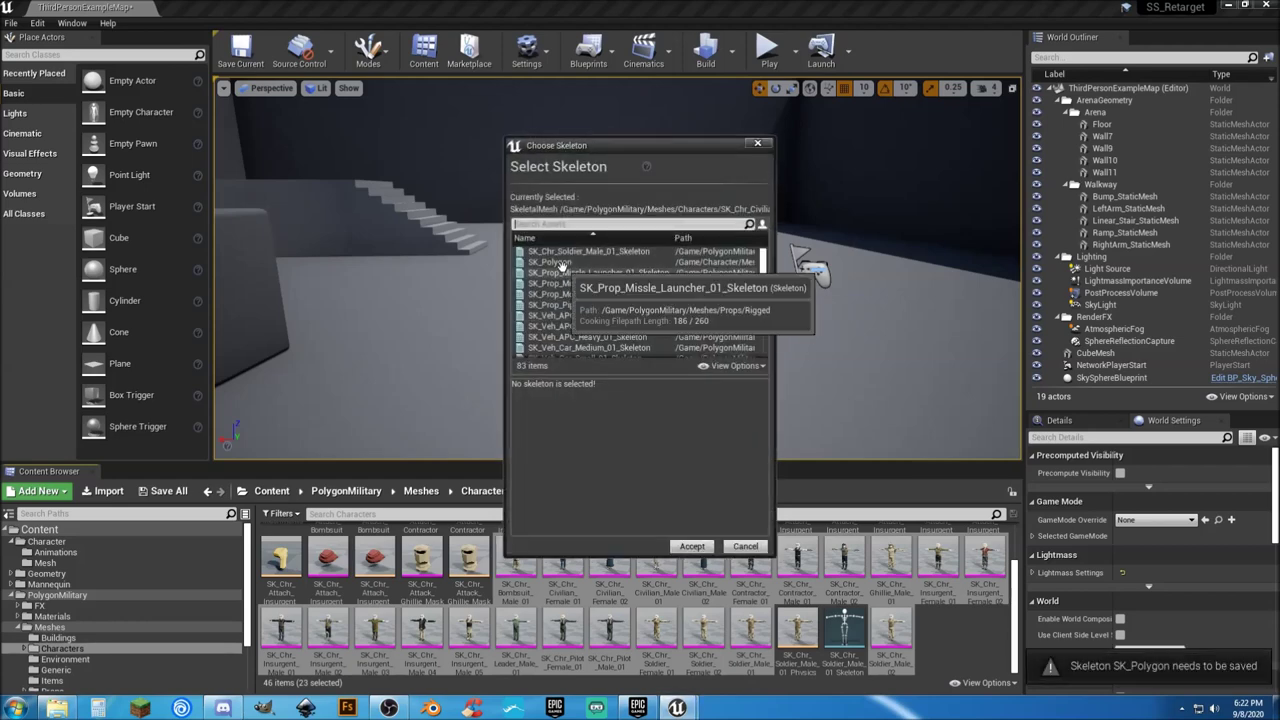
Step: Accept SK_Polygon as the skeleton for each remaining mesh through the last one
{"action": "left_click", "coordinate": [640, 262]}
{"action": "left_click", "coordinate": [692, 546]}
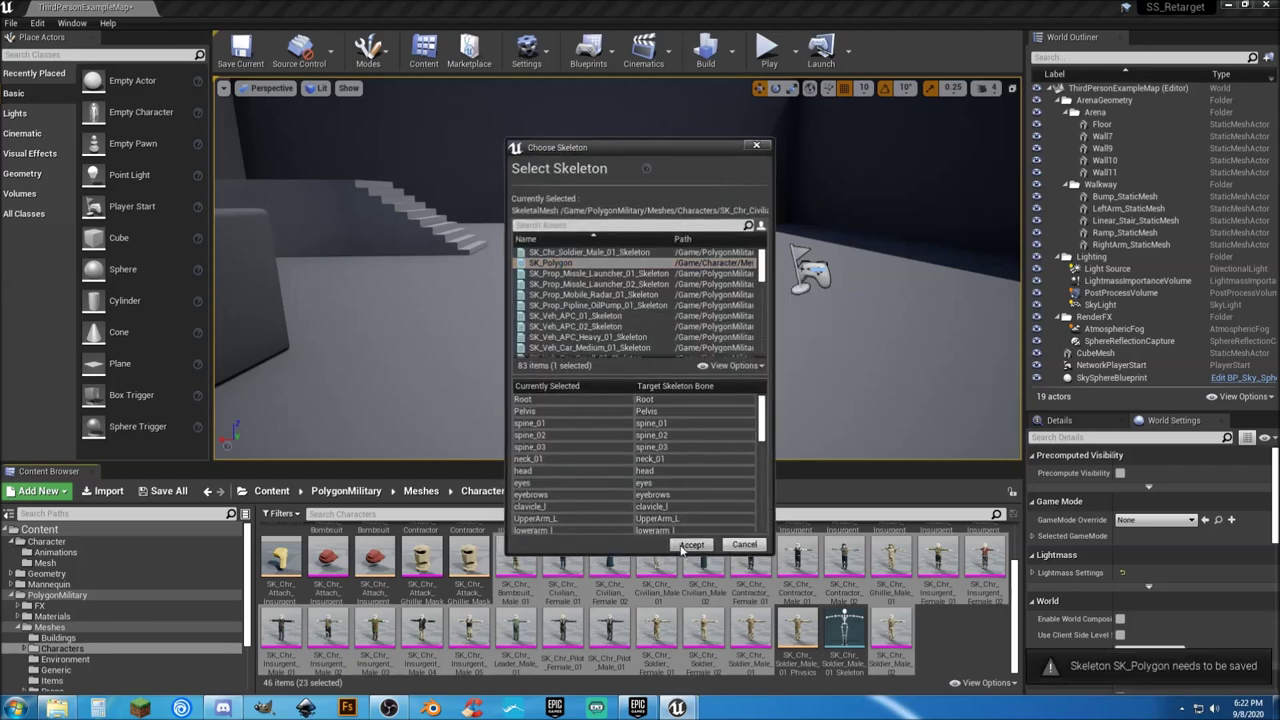
{"action": "left_click", "coordinate": [563, 262]}
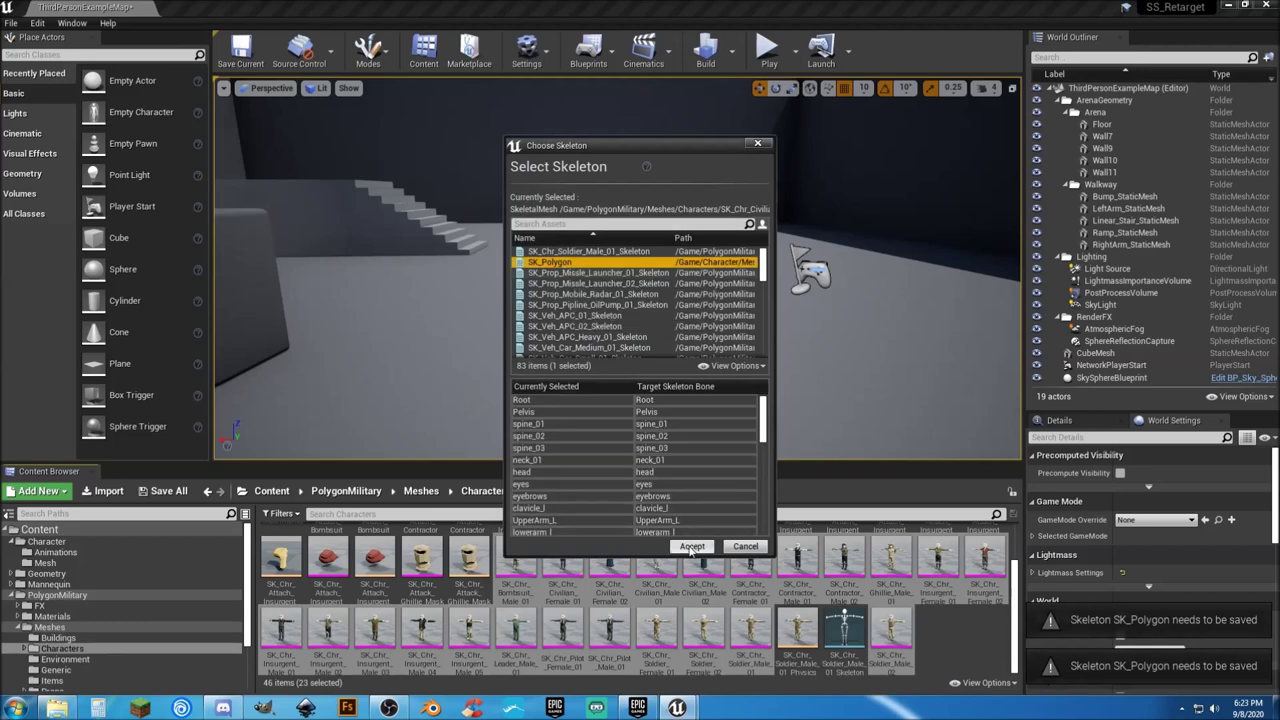
{"action": "key", "text": "Return"}
{"action": "left_click", "coordinate": [563, 262]}
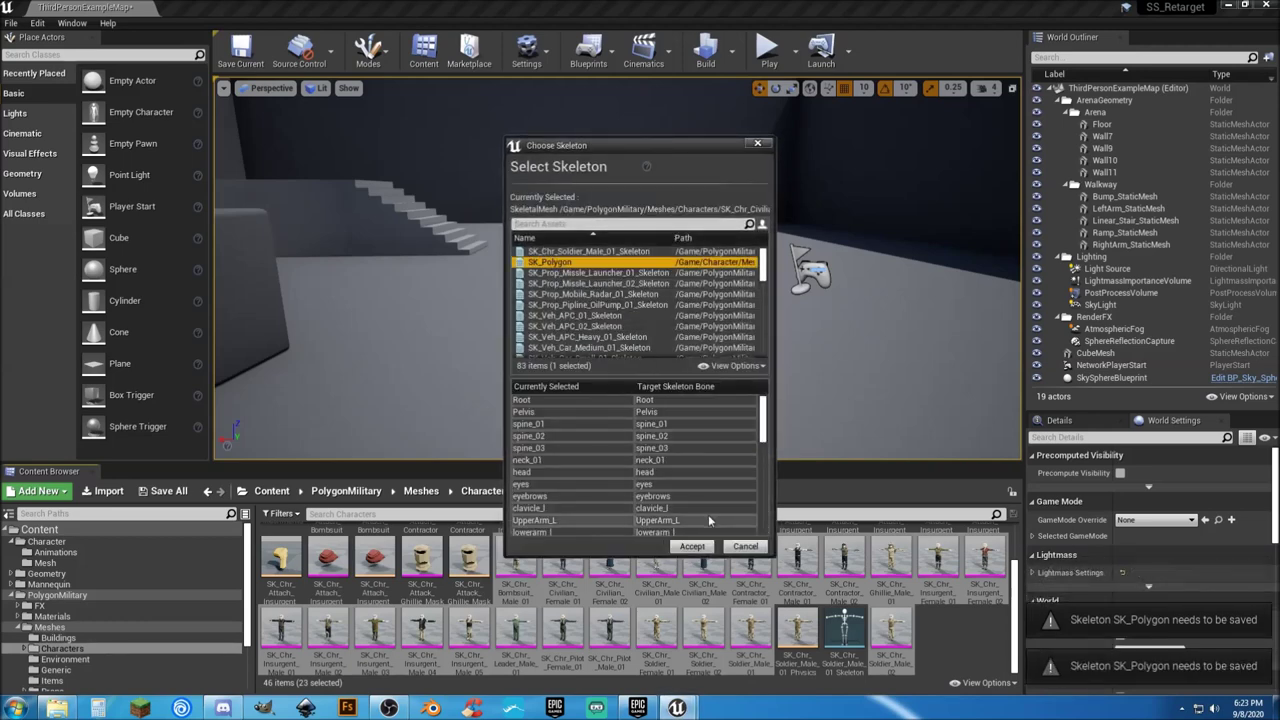
{"action": "key", "text": "Return"}
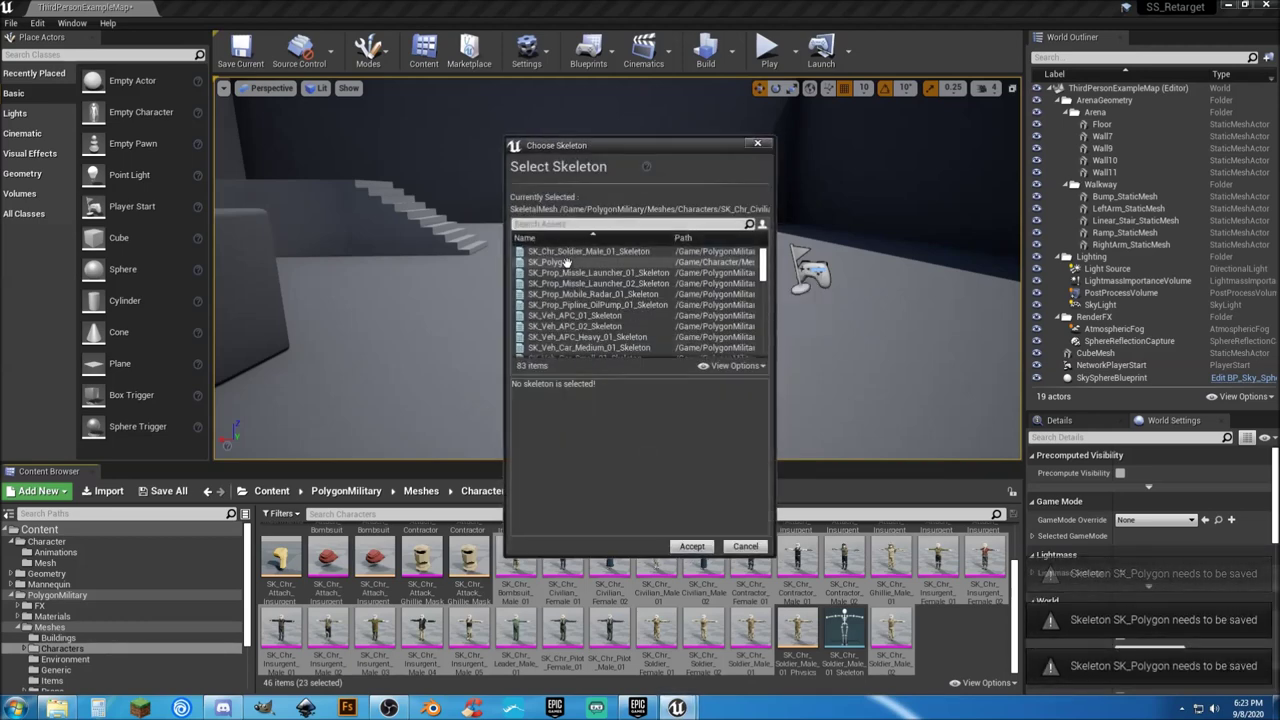
{"action": "left_click", "coordinate": [556, 262]}
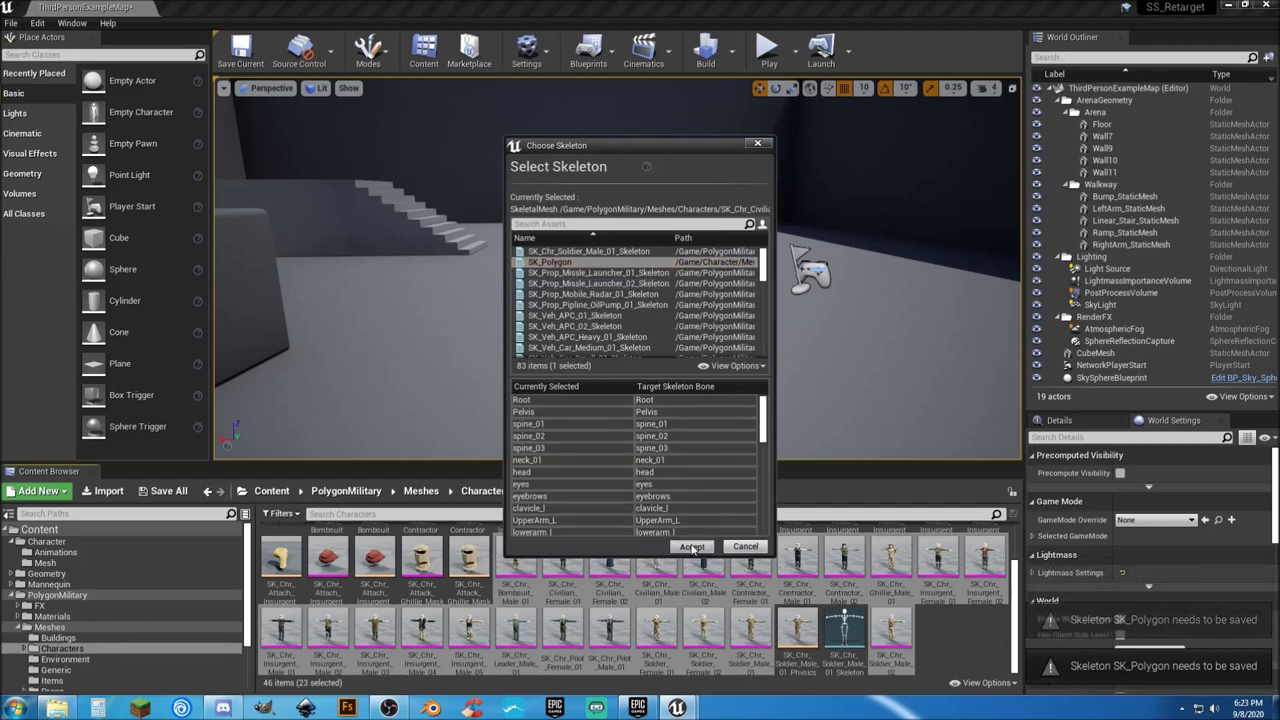
{"action": "left_click", "coordinate": [692, 547]}
{"action": "left_click", "coordinate": [560, 262]}
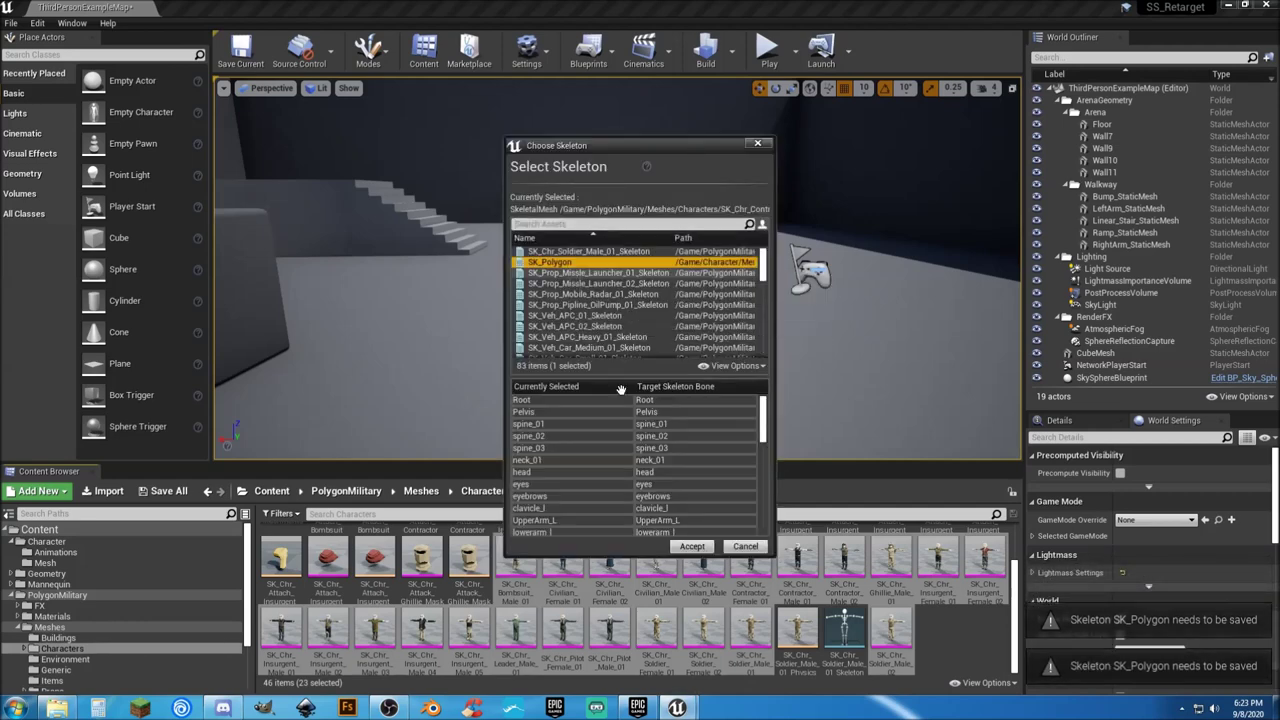
{"action": "left_click", "coordinate": [692, 547]}
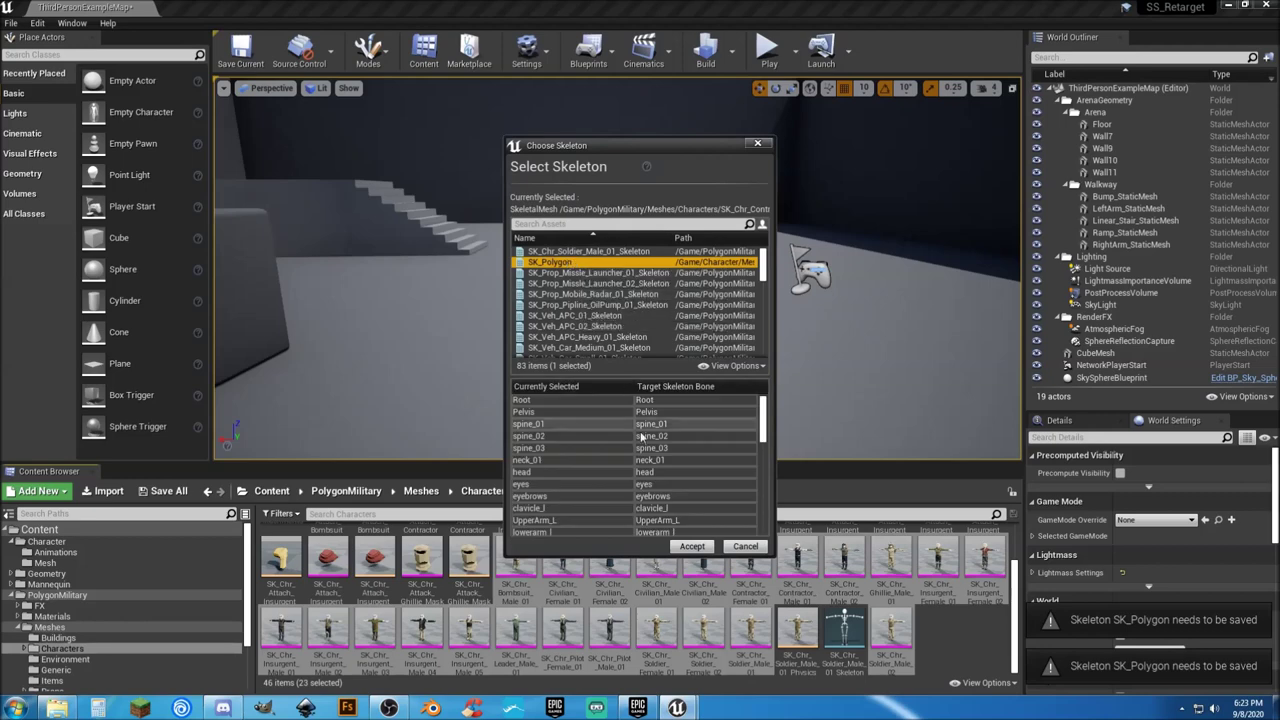
{"action": "left_click", "coordinate": [692, 547]}
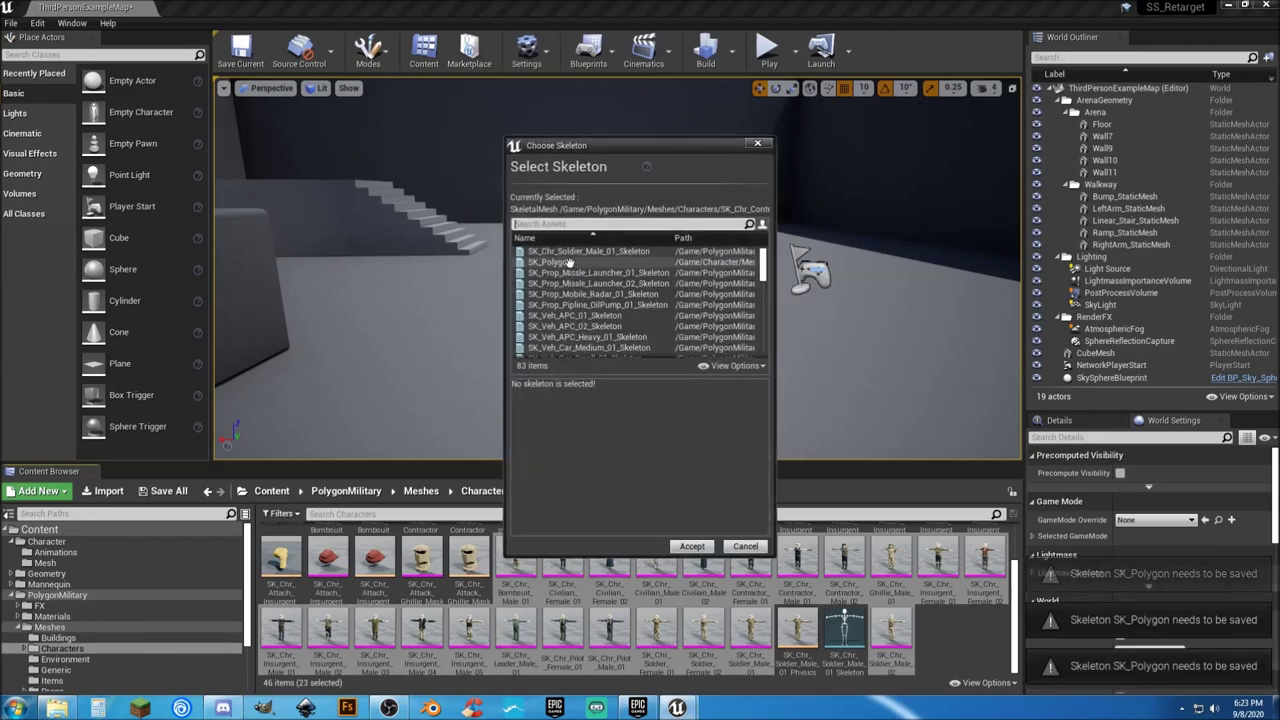
{"action": "left_click", "coordinate": [692, 547]}
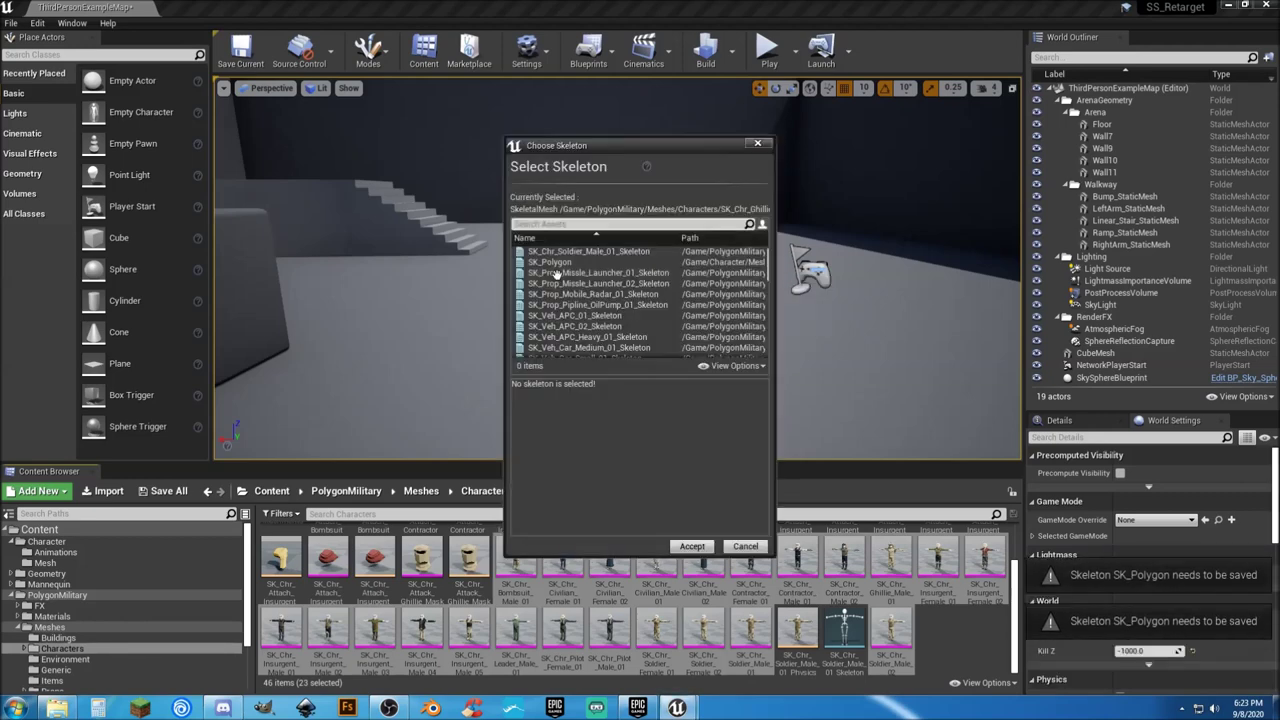
{"action": "left_click", "coordinate": [692, 547]}
{"action": "left_click", "coordinate": [692, 547]}
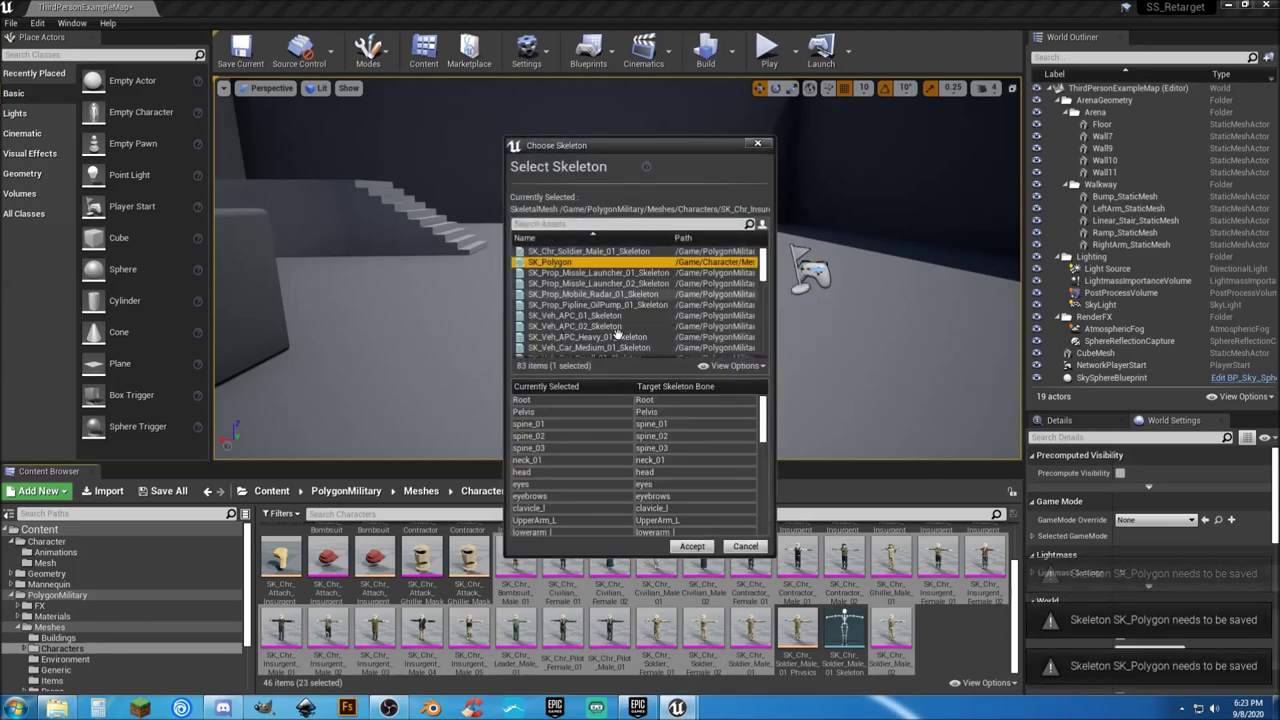
{"action": "left_click", "coordinate": [692, 547]}
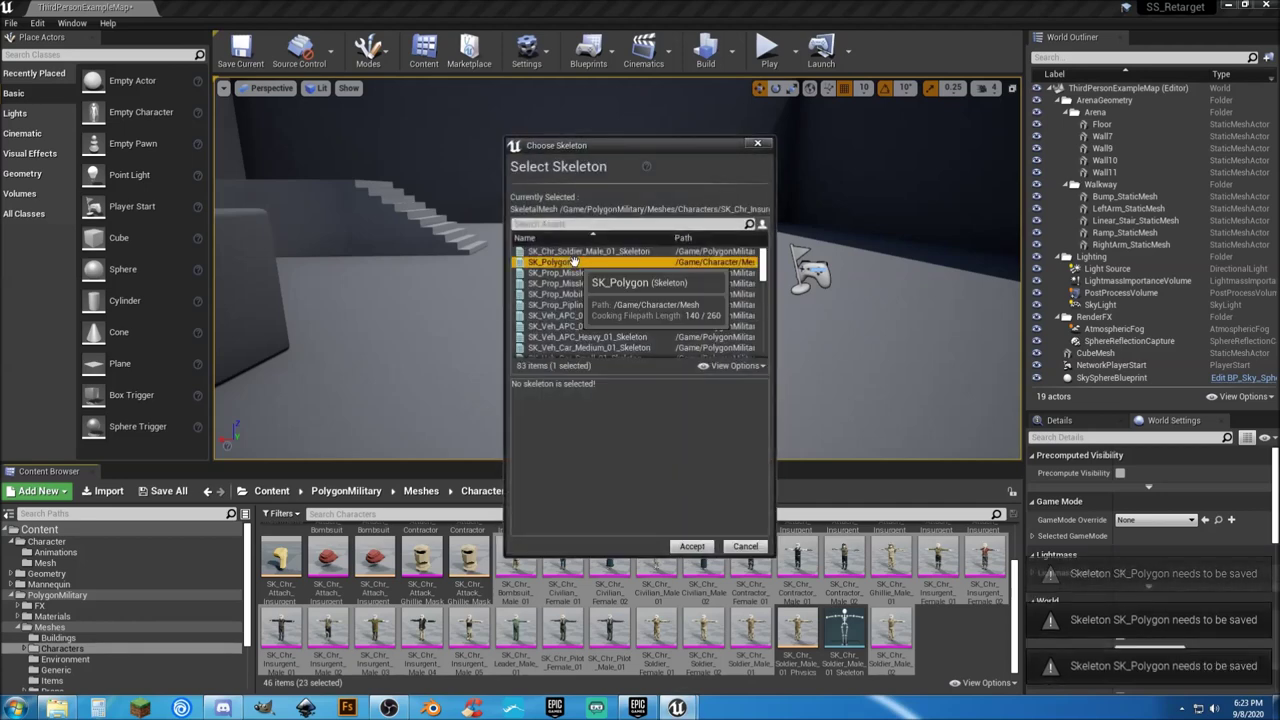
{"action": "left_click", "coordinate": [705, 551]}
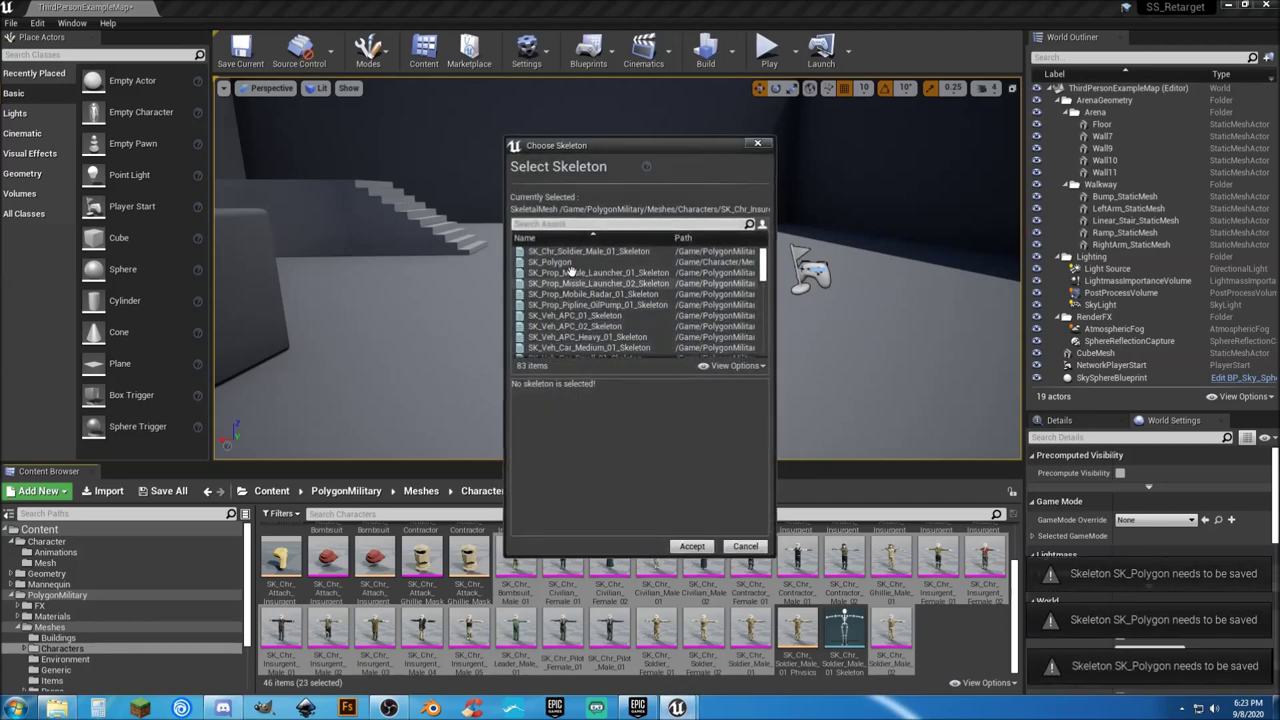
{"action": "left_click", "coordinate": [688, 549]}
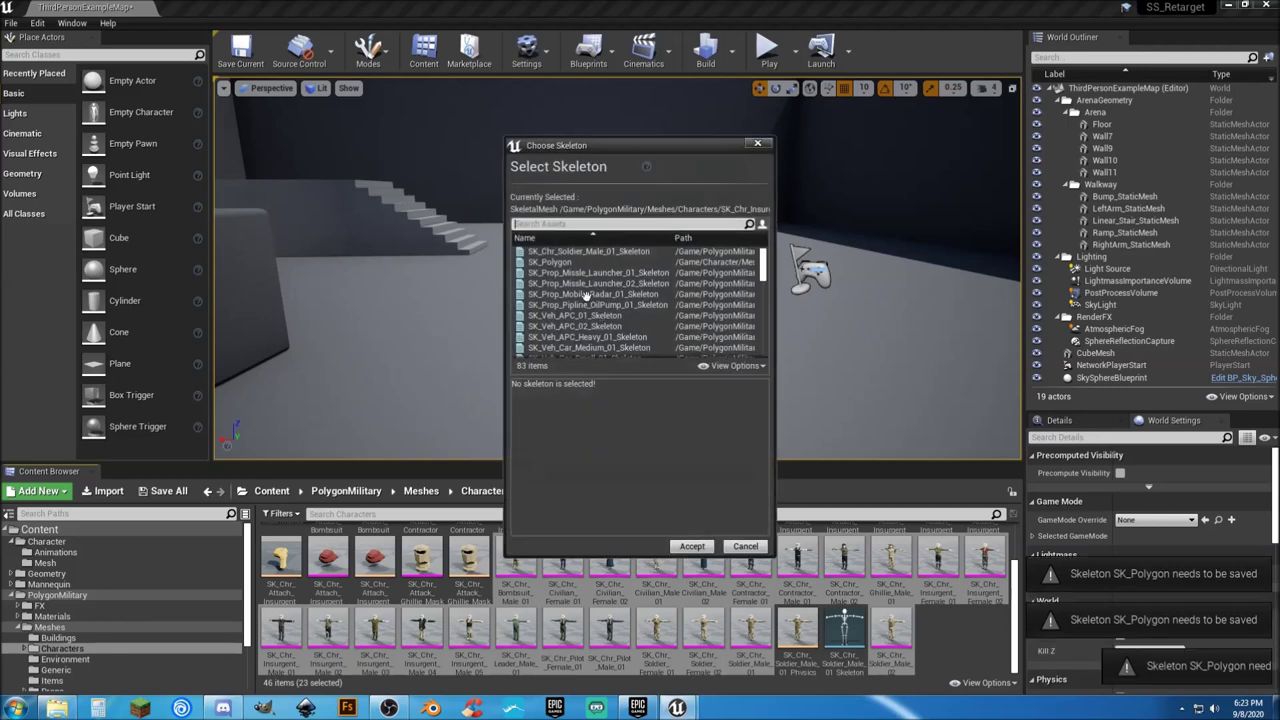
{"action": "left_click", "coordinate": [692, 547]}
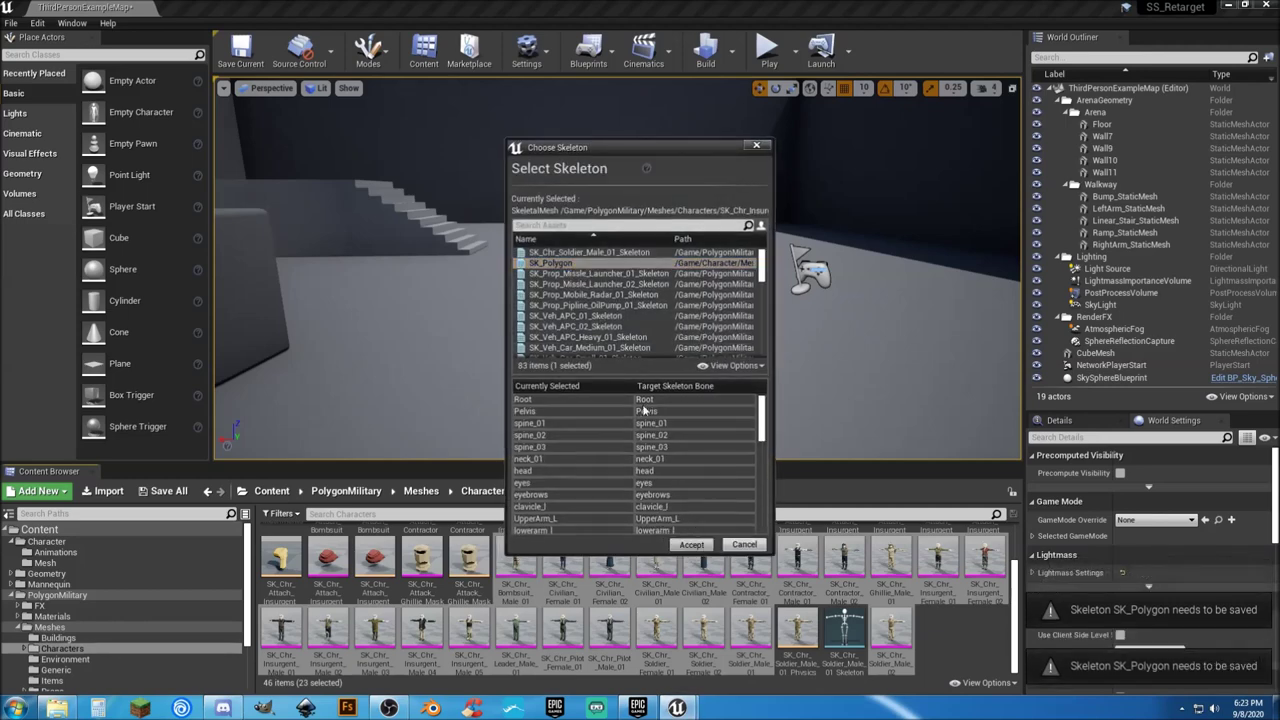
{"action": "left_click", "coordinate": [692, 546]}
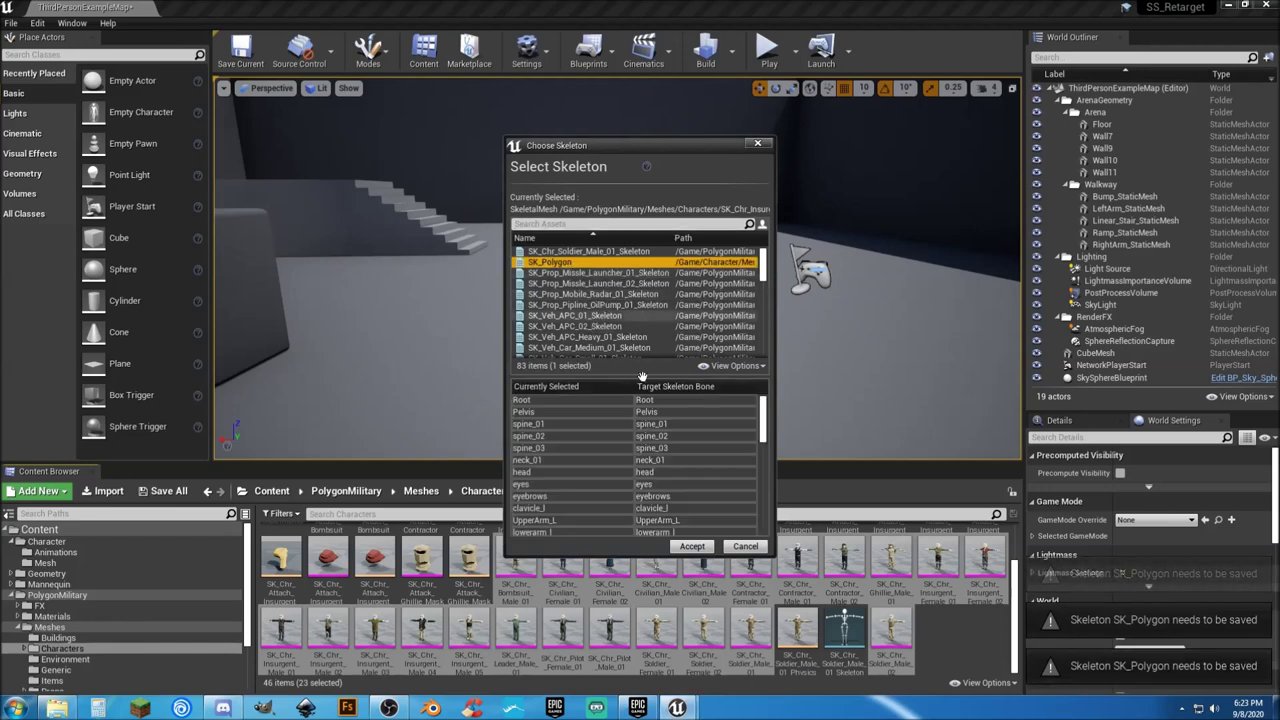
{"action": "left_click", "coordinate": [692, 547]}
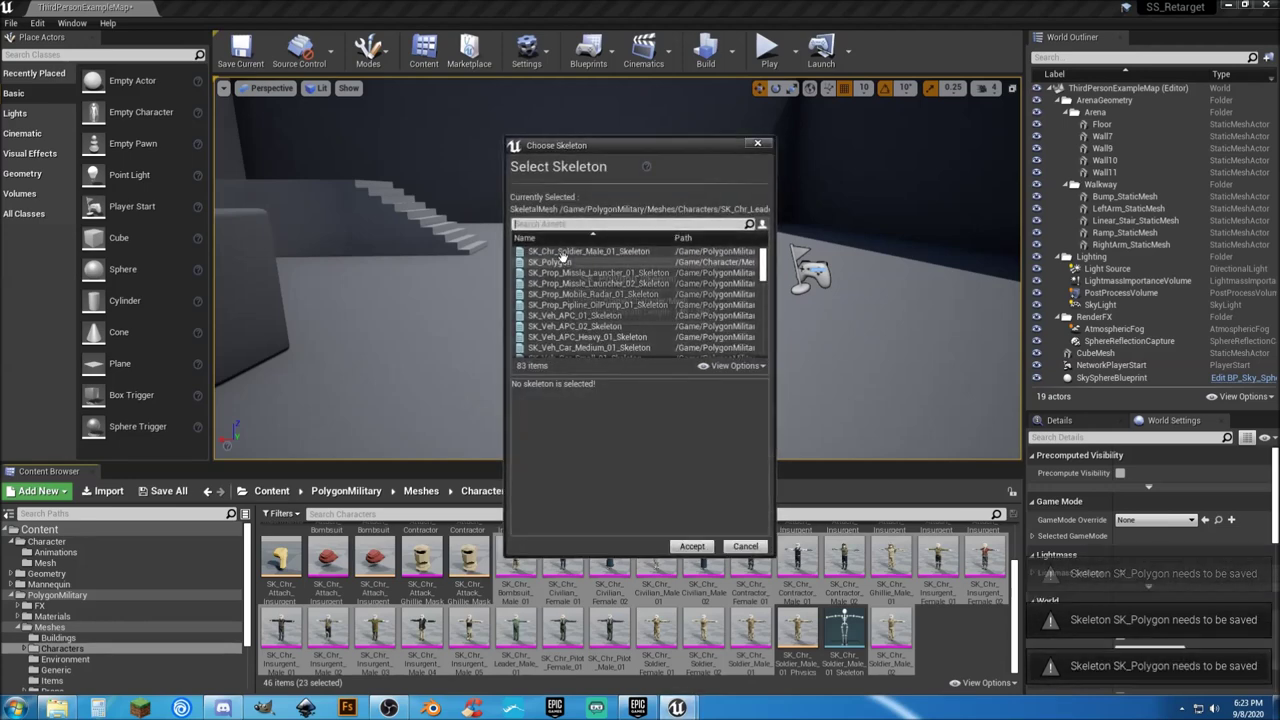
{"action": "left_click", "coordinate": [692, 546]}
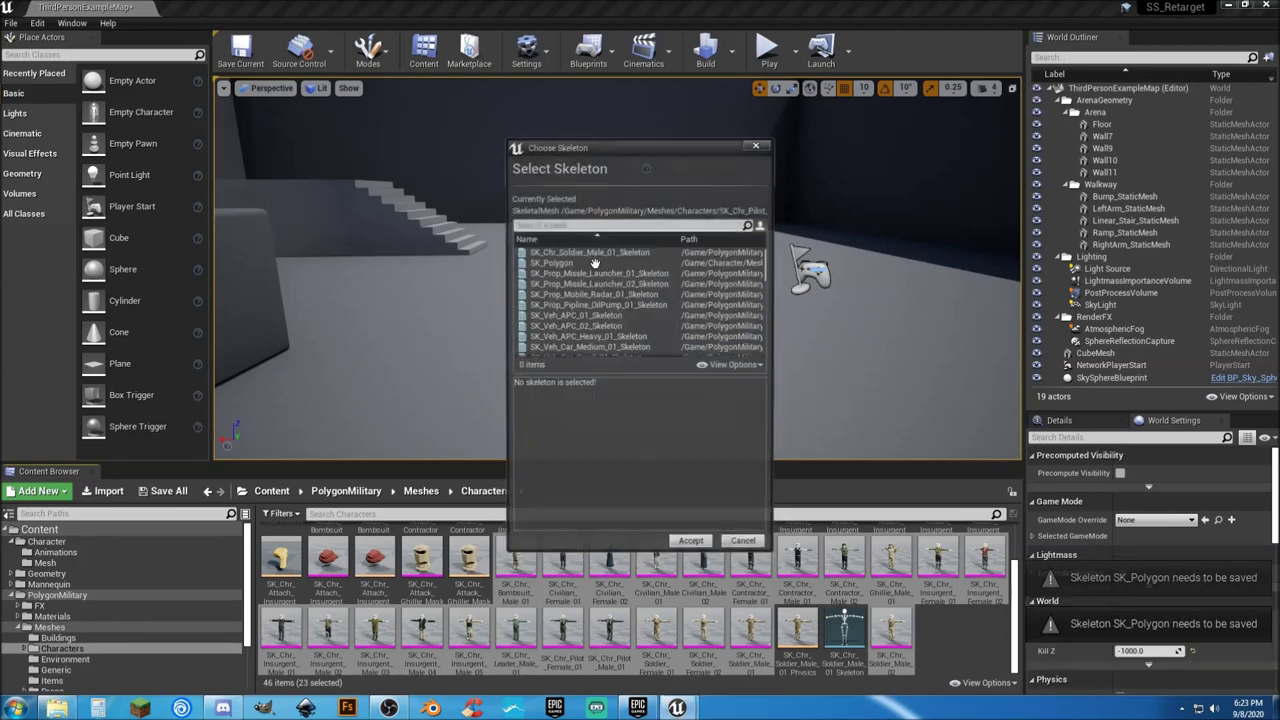
{"action": "left_click", "coordinate": [581, 262]}
{"action": "left_click", "coordinate": [700, 547]}
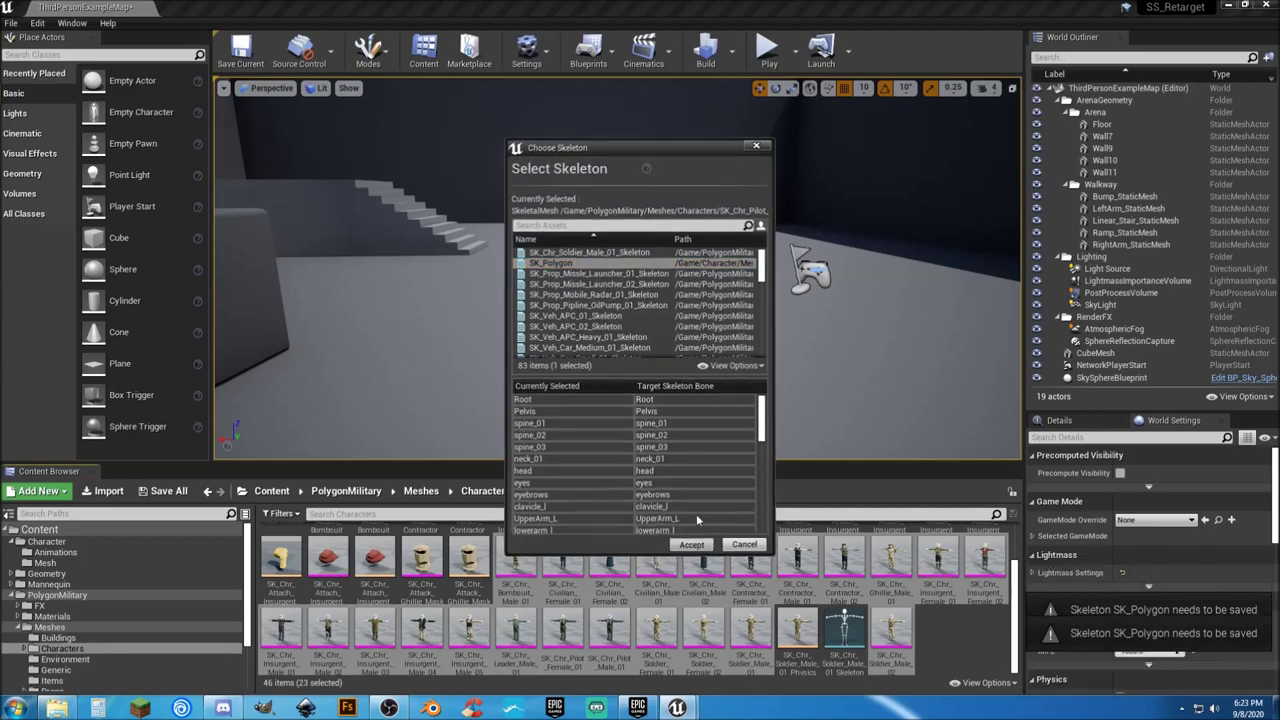
{"action": "left_click", "coordinate": [566, 263]}
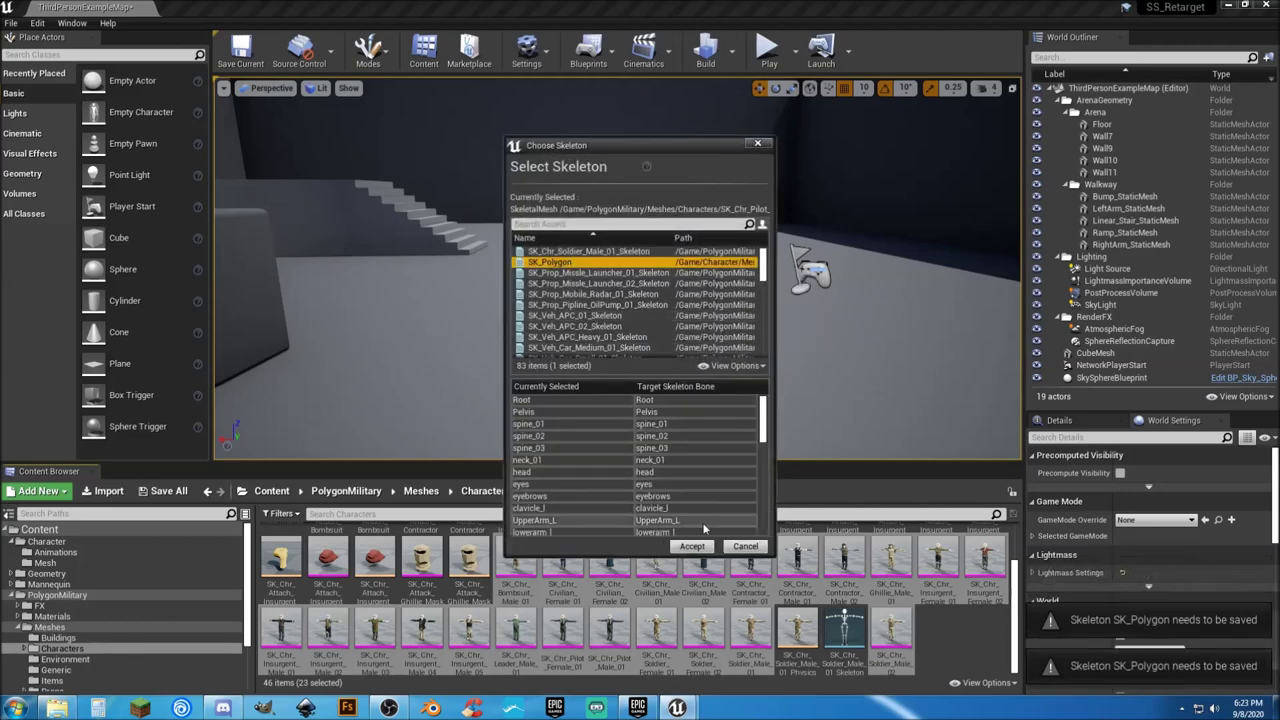
{"action": "left_click", "coordinate": [694, 546]}
{"action": "left_click", "coordinate": [571, 262]}
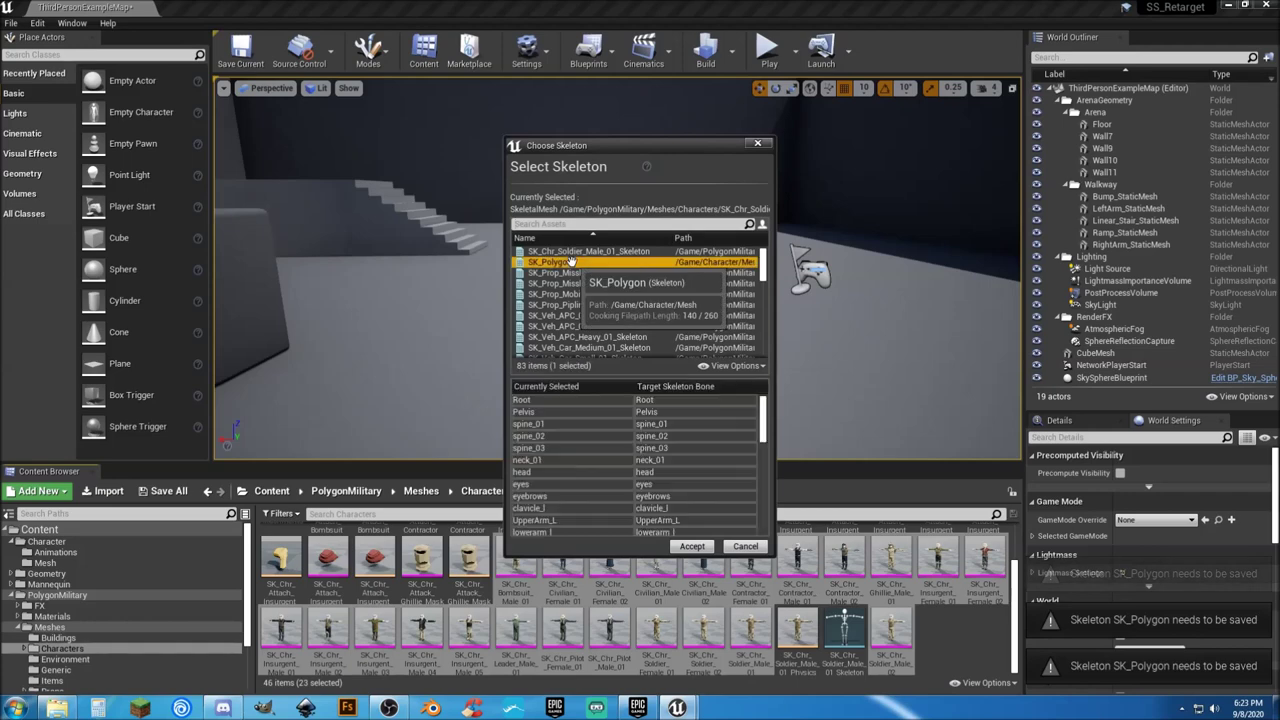
{"action": "left_click", "coordinate": [692, 547]}
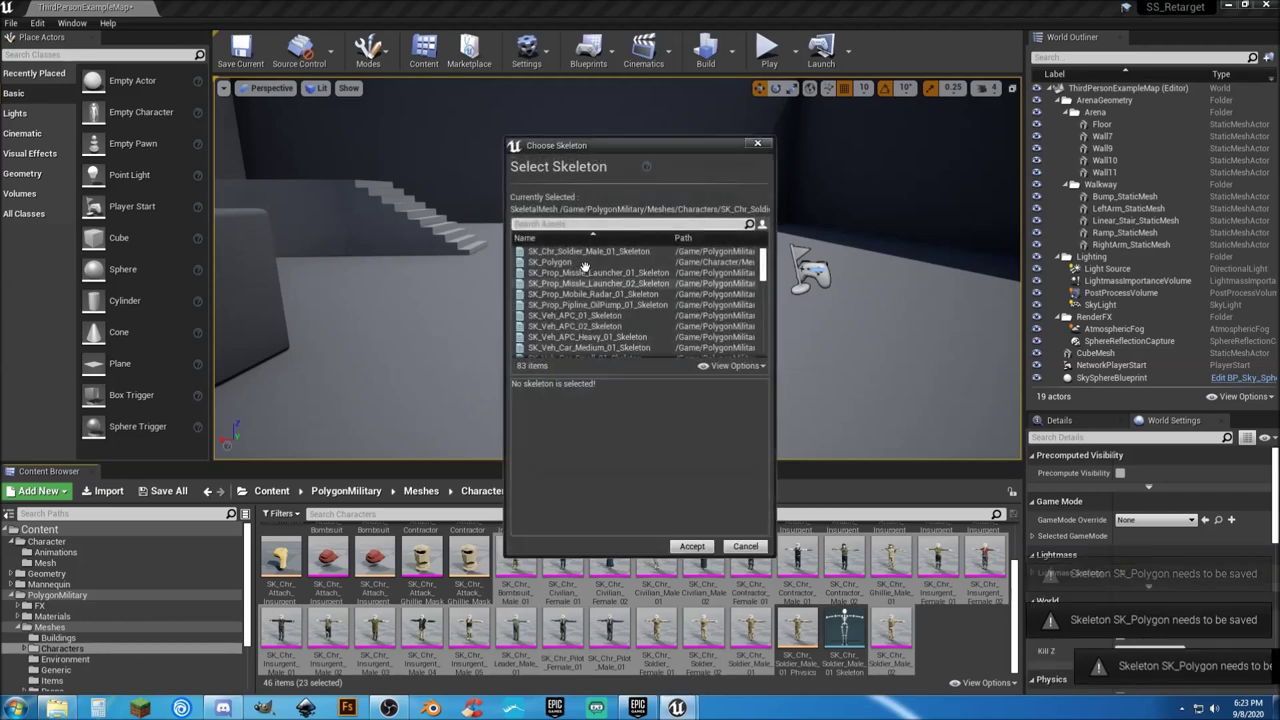
{"action": "left_click", "coordinate": [575, 263]}
{"action": "left_click", "coordinate": [692, 547]}
{"action": "left_click", "coordinate": [575, 263]}
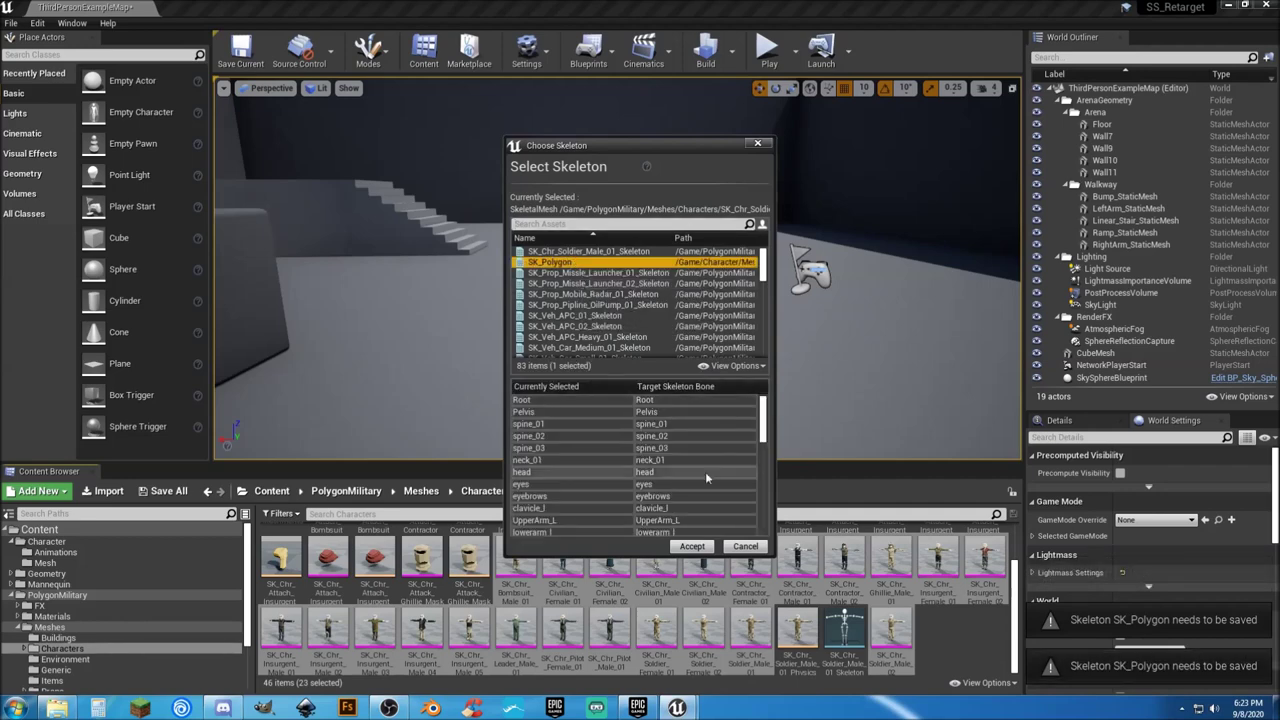
{"action": "left_click", "coordinate": [692, 547]}
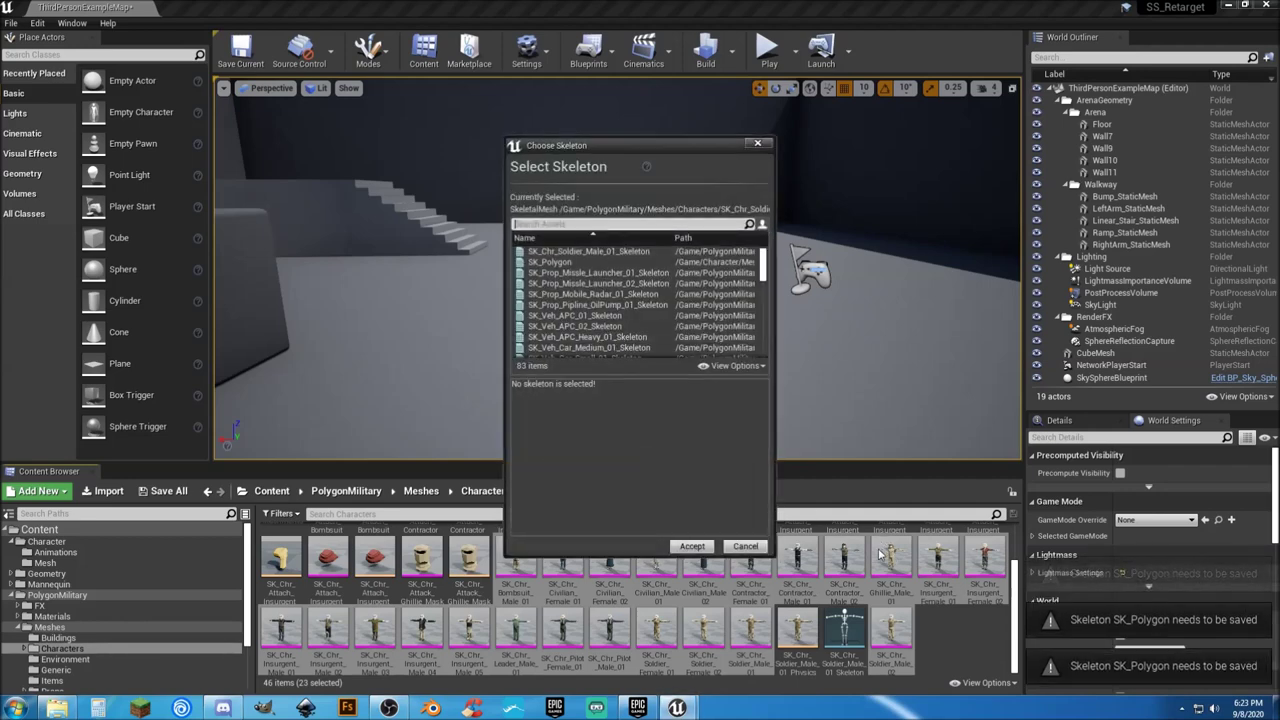
{"action": "left_click", "coordinate": [560, 262]}
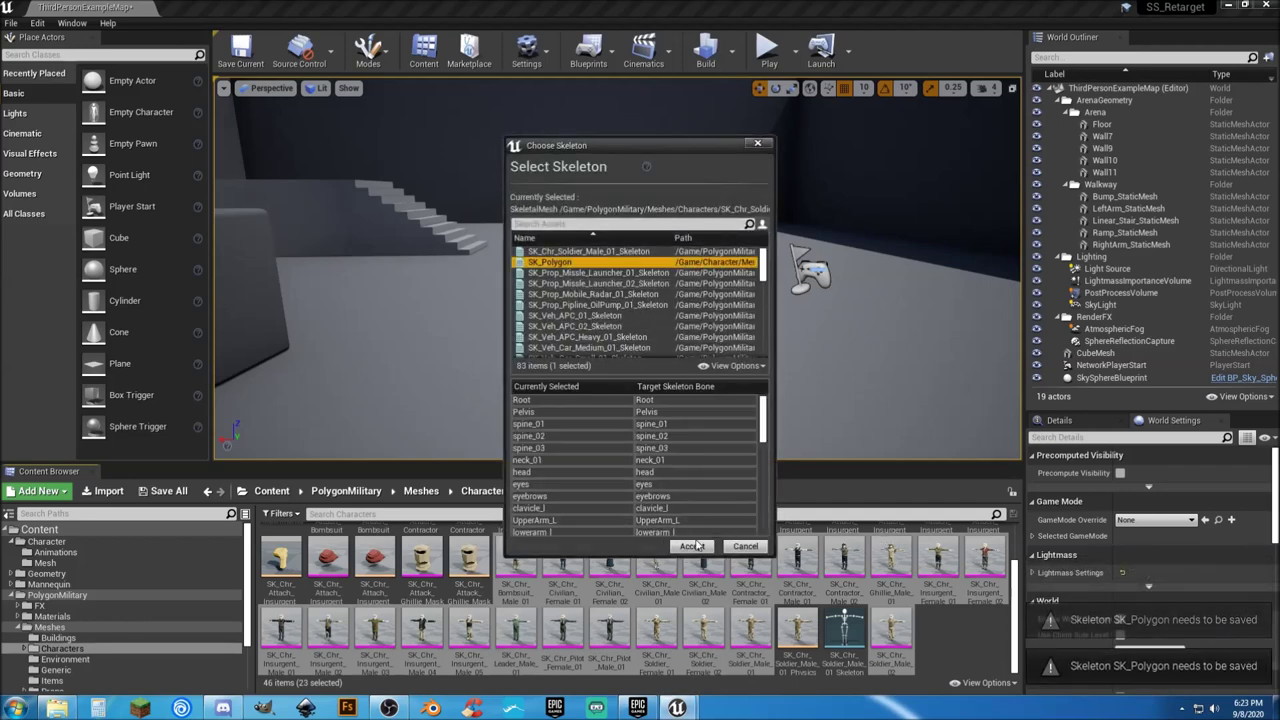
{"action": "left_click", "coordinate": [692, 544]}
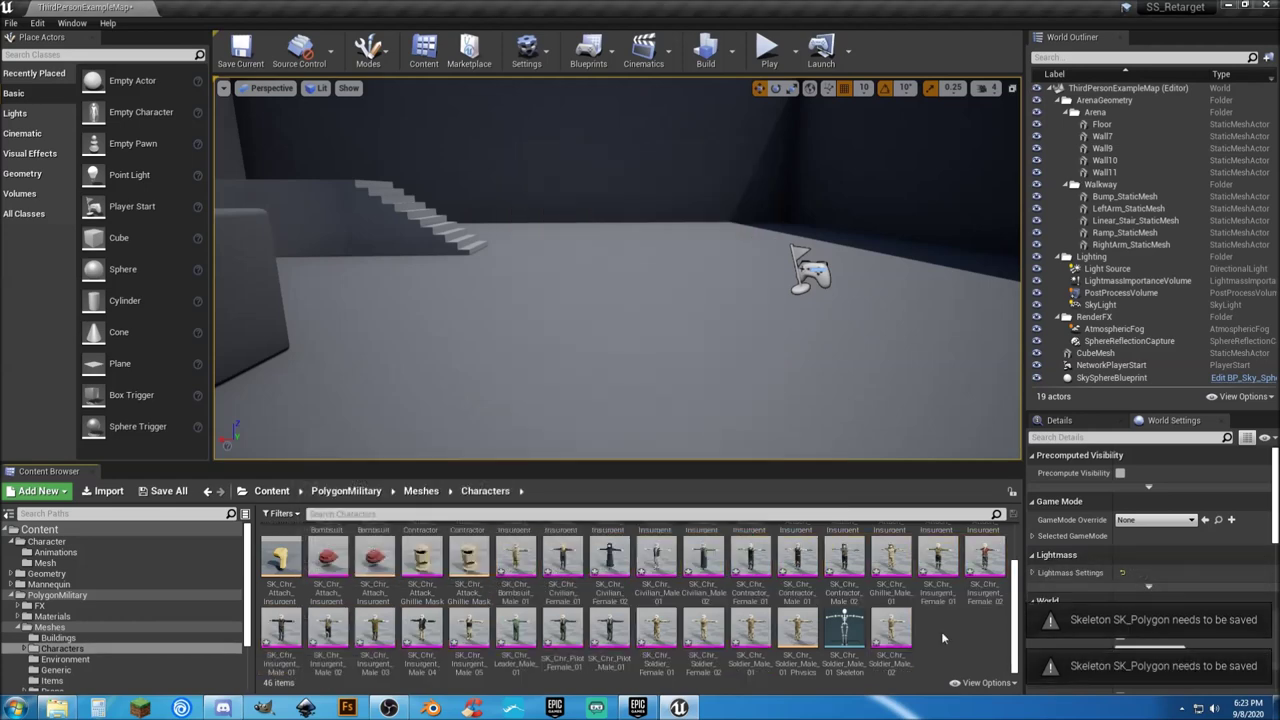
Step: Save the modified meshes and map from the unsaved-assets list
{"action": "left_click", "coordinate": [168, 491]}
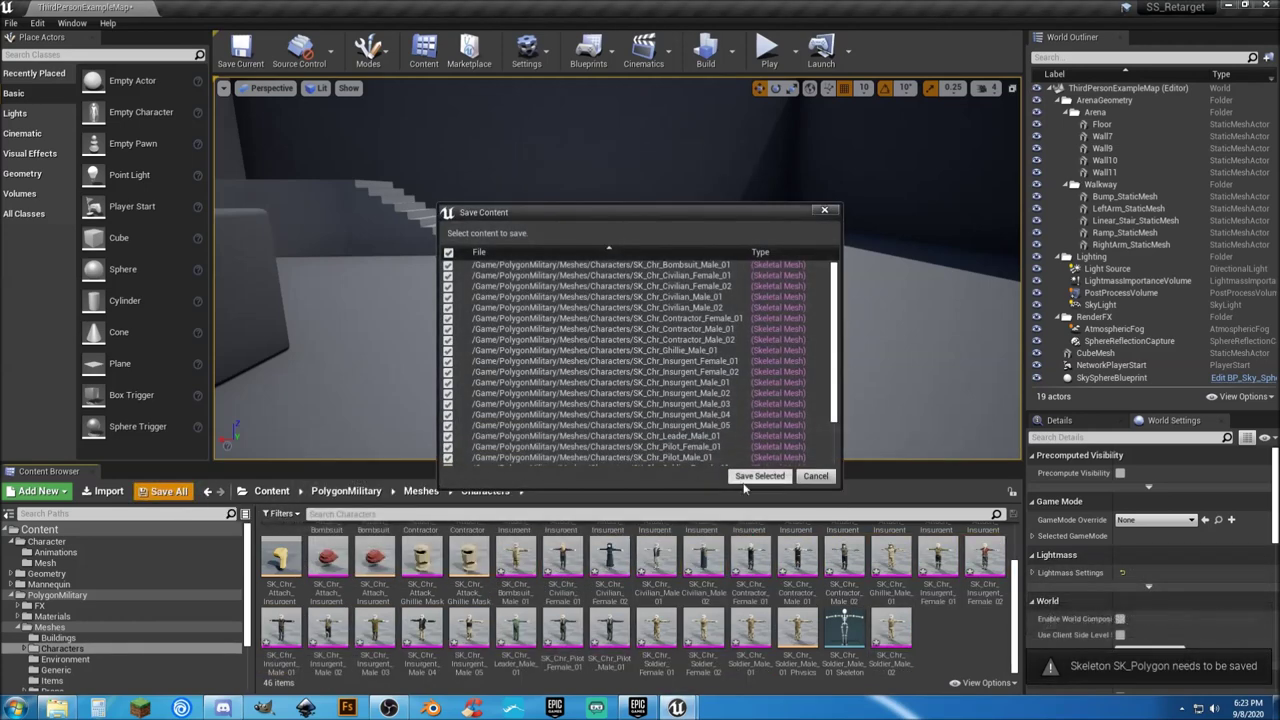
{"action": "left_click", "coordinate": [758, 475]}
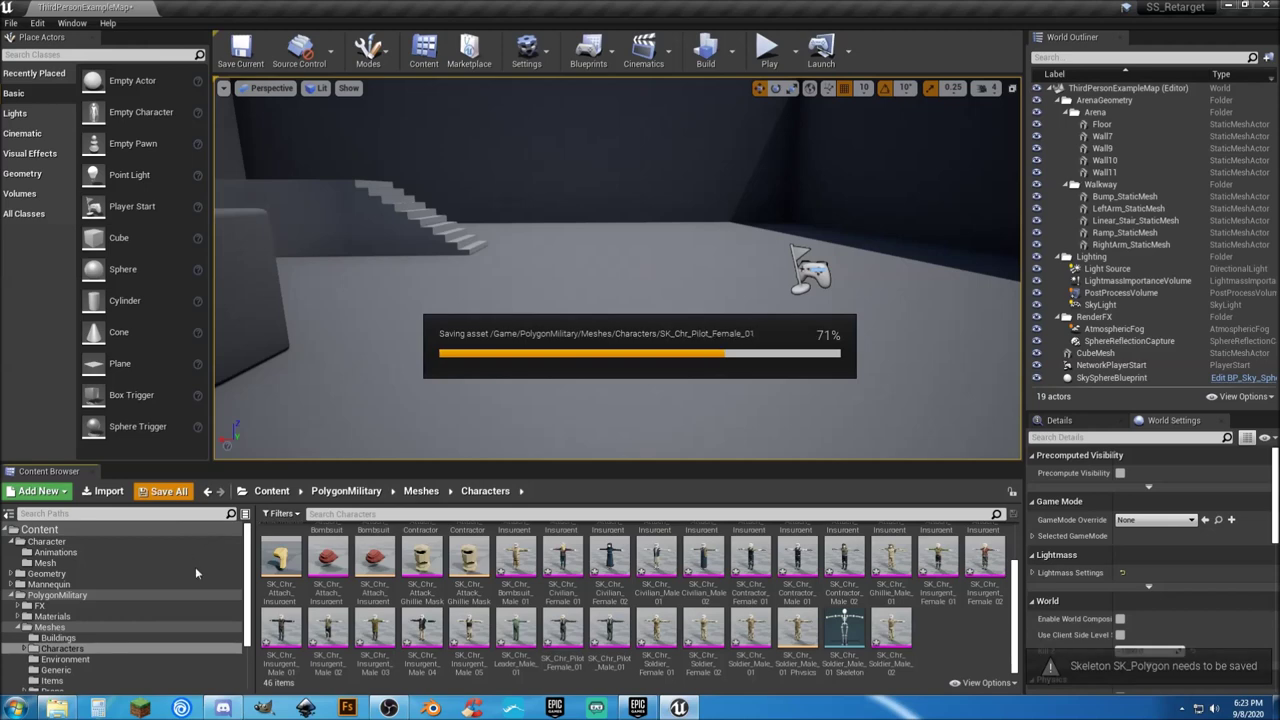
{"action": "left_click", "coordinate": [80, 566]}
Step: Apply SK_Chr_Soldier_Male_01 as SK_Polygon's preview mesh and return to the level editor
{"action": "double_click", "coordinate": [281, 555]}
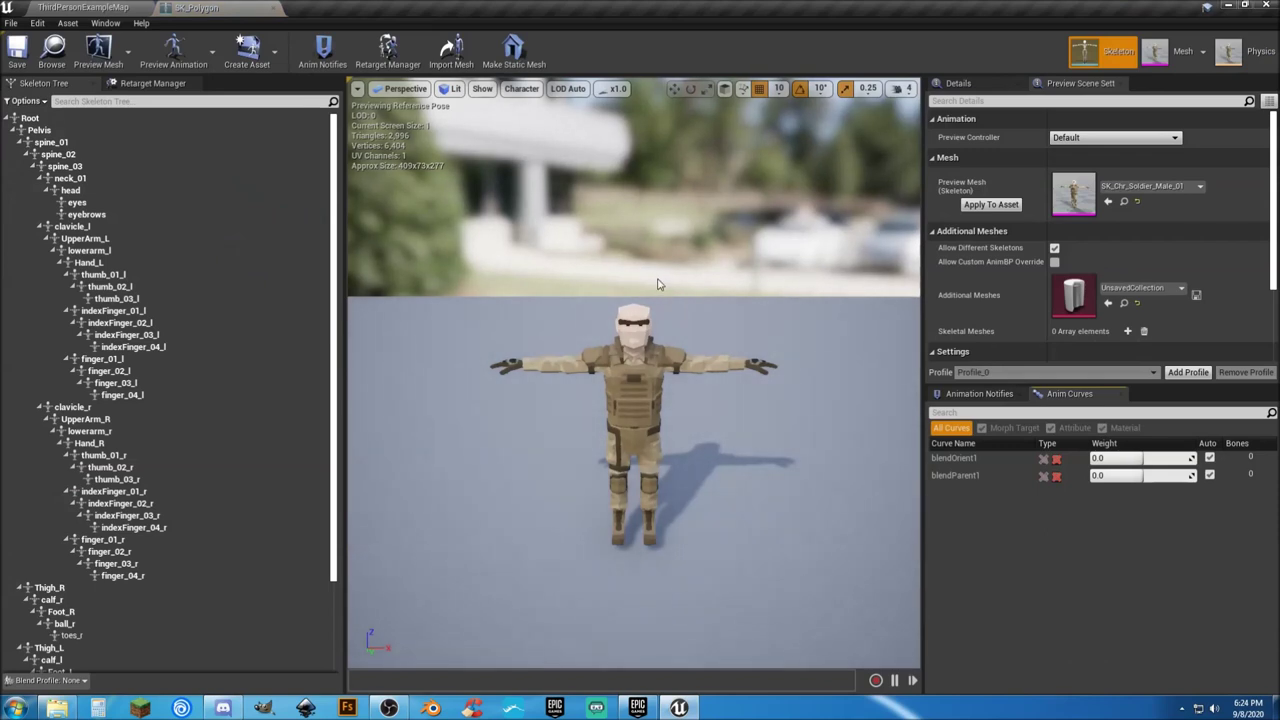
{"action": "left_click", "coordinate": [990, 205]}
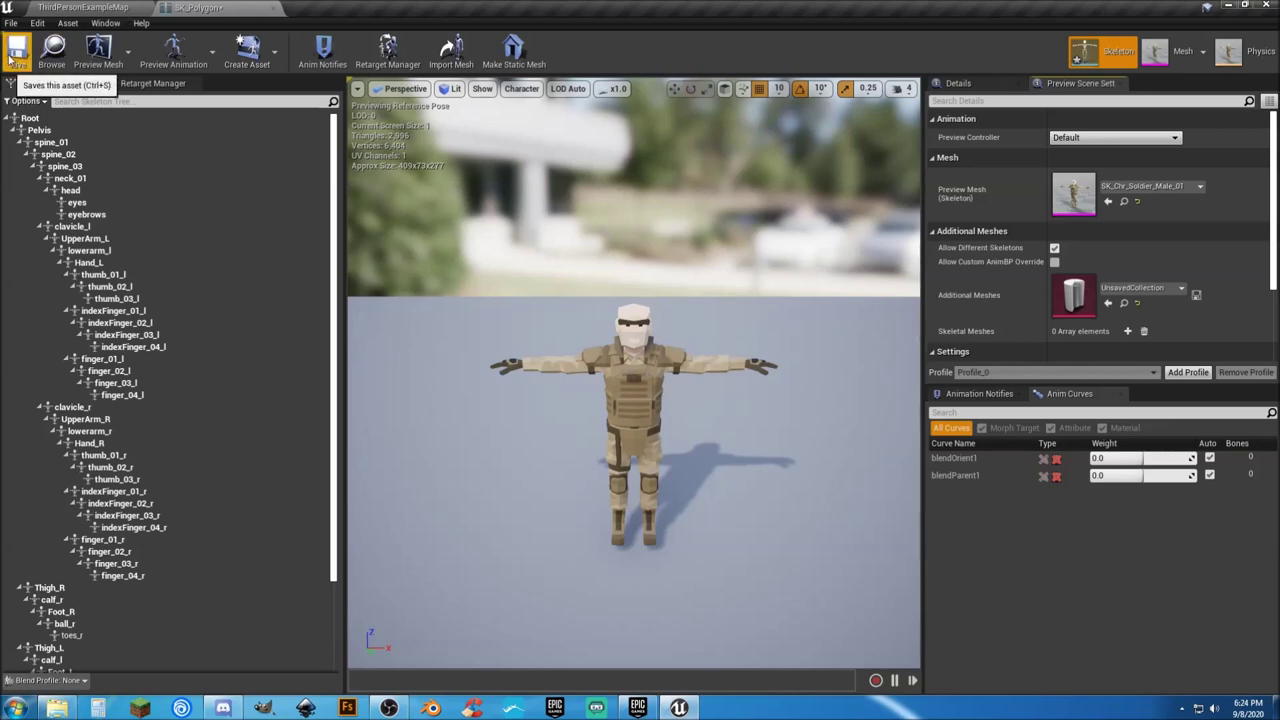
{"action": "left_click", "coordinate": [82, 8]}
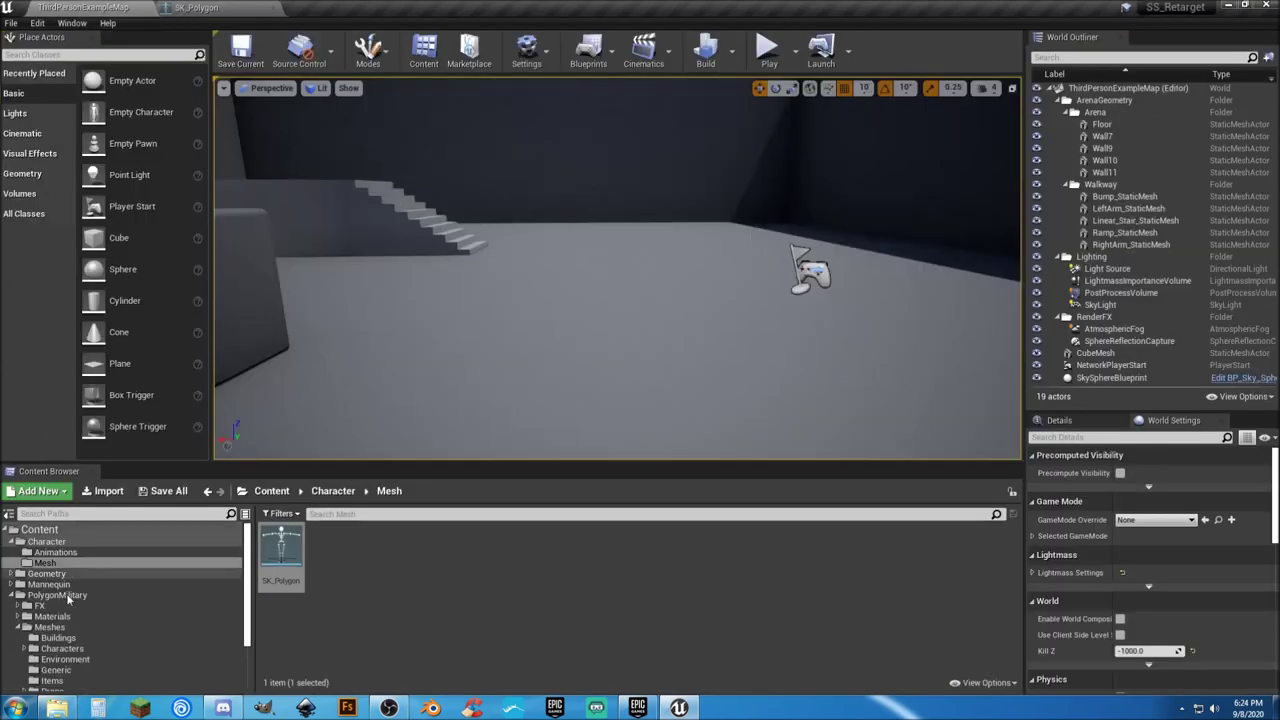
Step: Open UE4_Mannequin_Skeleton from Content/Mannequin/Character/Mesh in the skeleton editor
{"action": "left_click", "coordinate": [10, 584]}
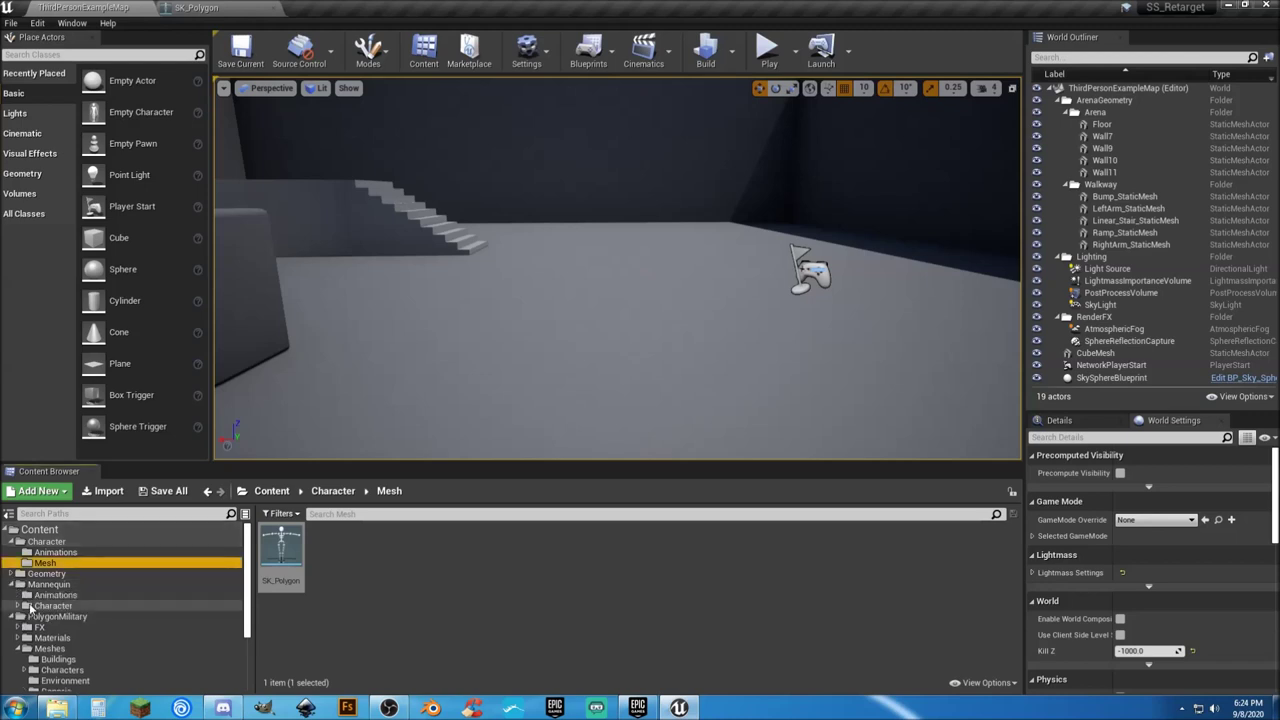
{"action": "left_click", "coordinate": [28, 607]}
{"action": "left_click", "coordinate": [18, 606]}
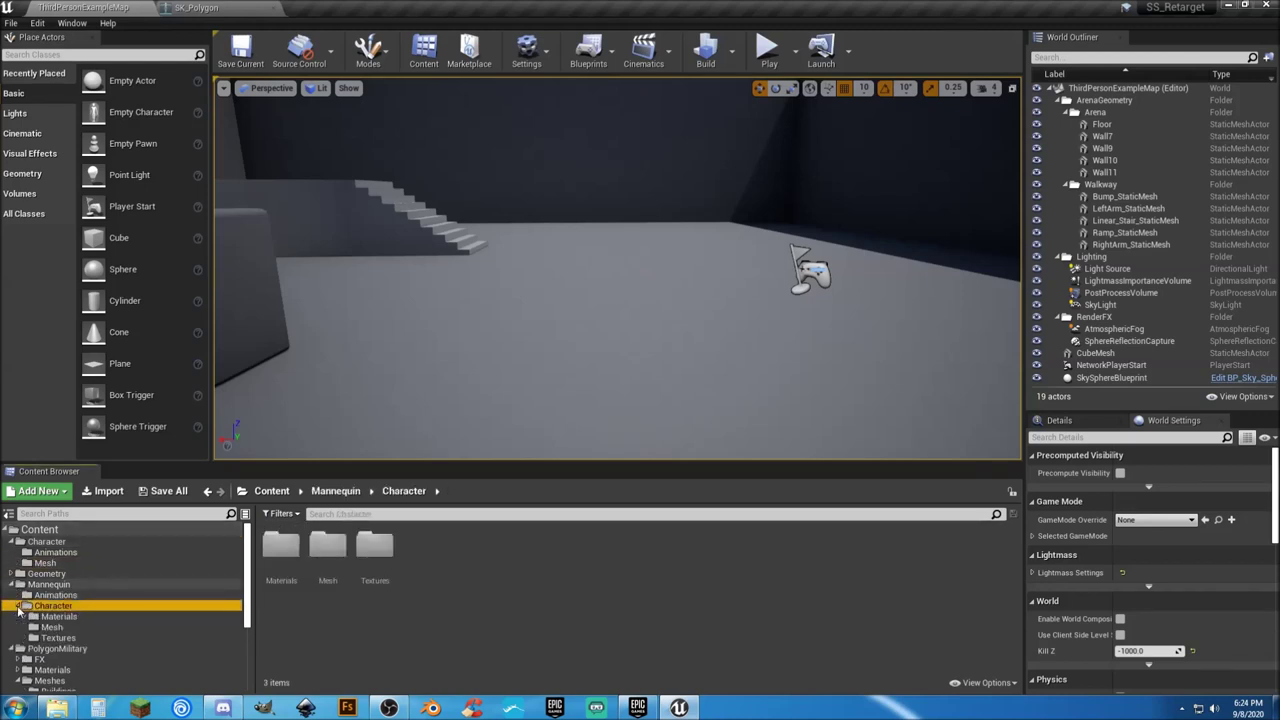
{"action": "scroll", "coordinate": [30, 610], "scroll_direction": "down", "scroll_amount": 1}
{"action": "left_click", "coordinate": [47, 605]}
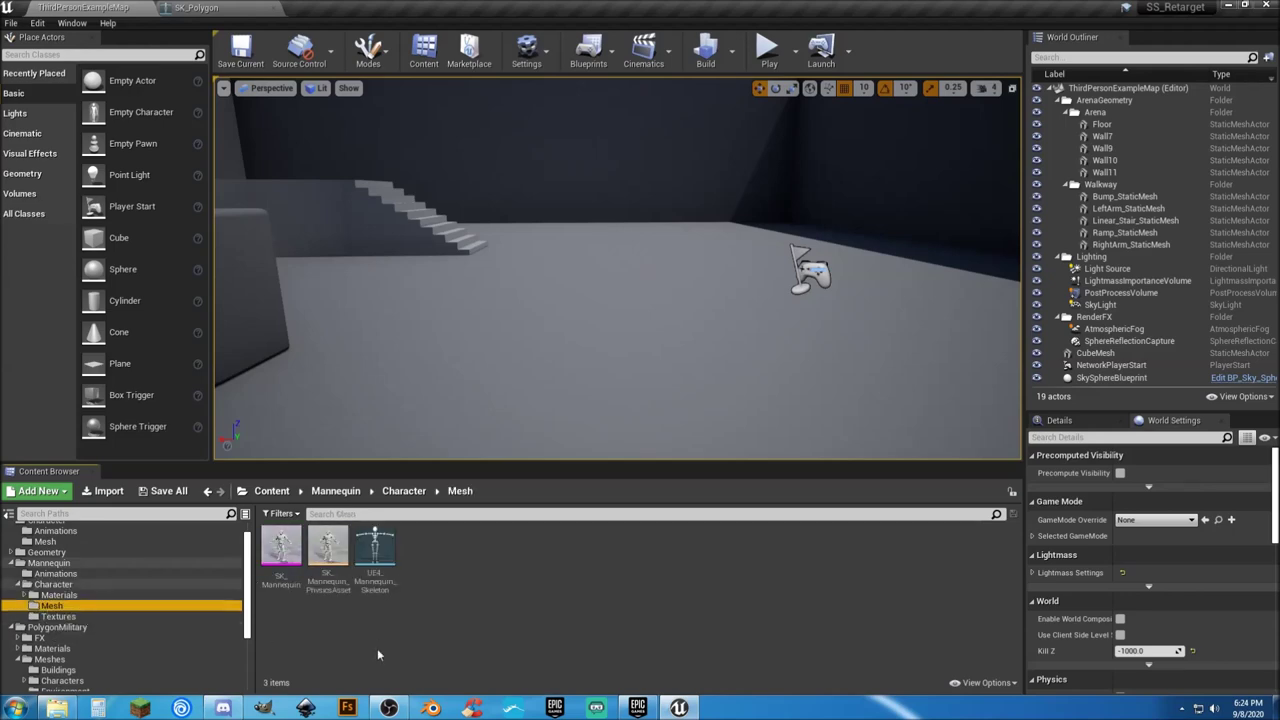
{"action": "double_click", "coordinate": [377, 590]}
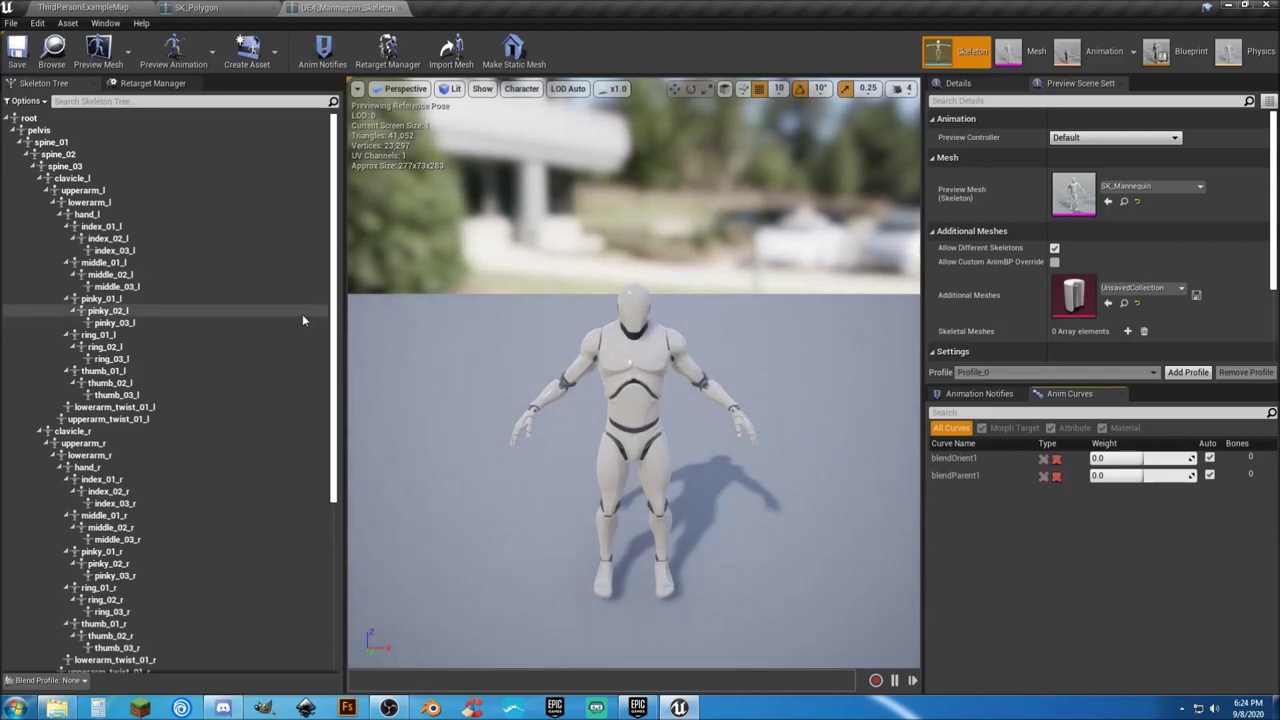
Step: Set the mannequin skeleton's rig to Humanoid in Retarget Manager and raise the left upper arm
{"action": "left_click", "coordinate": [140, 84]}
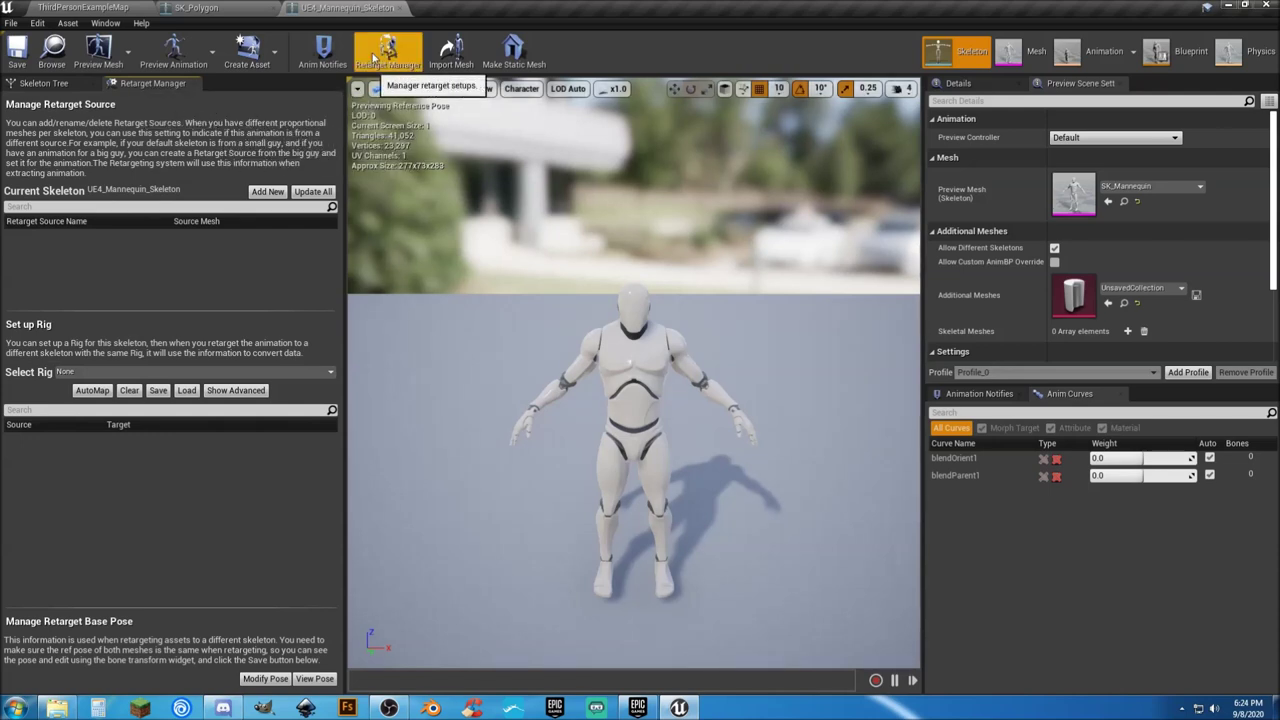
{"action": "left_click", "coordinate": [320, 371]}
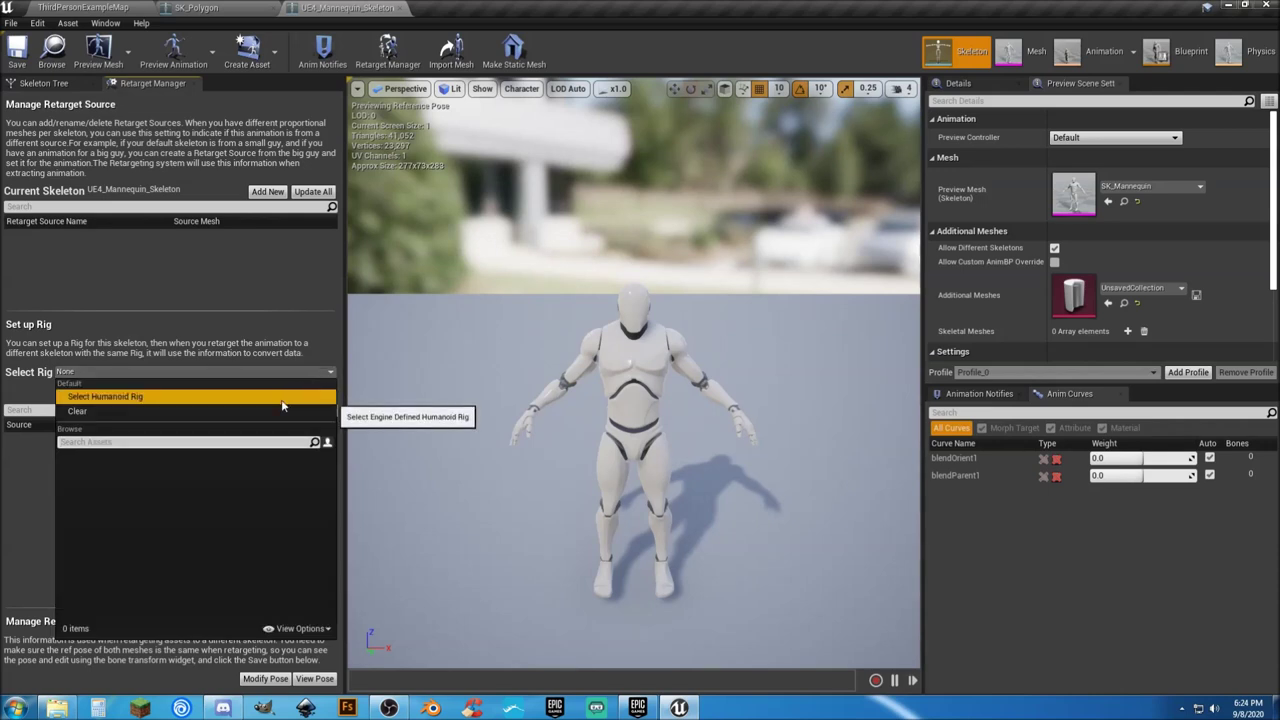
{"action": "left_click", "coordinate": [282, 400]}
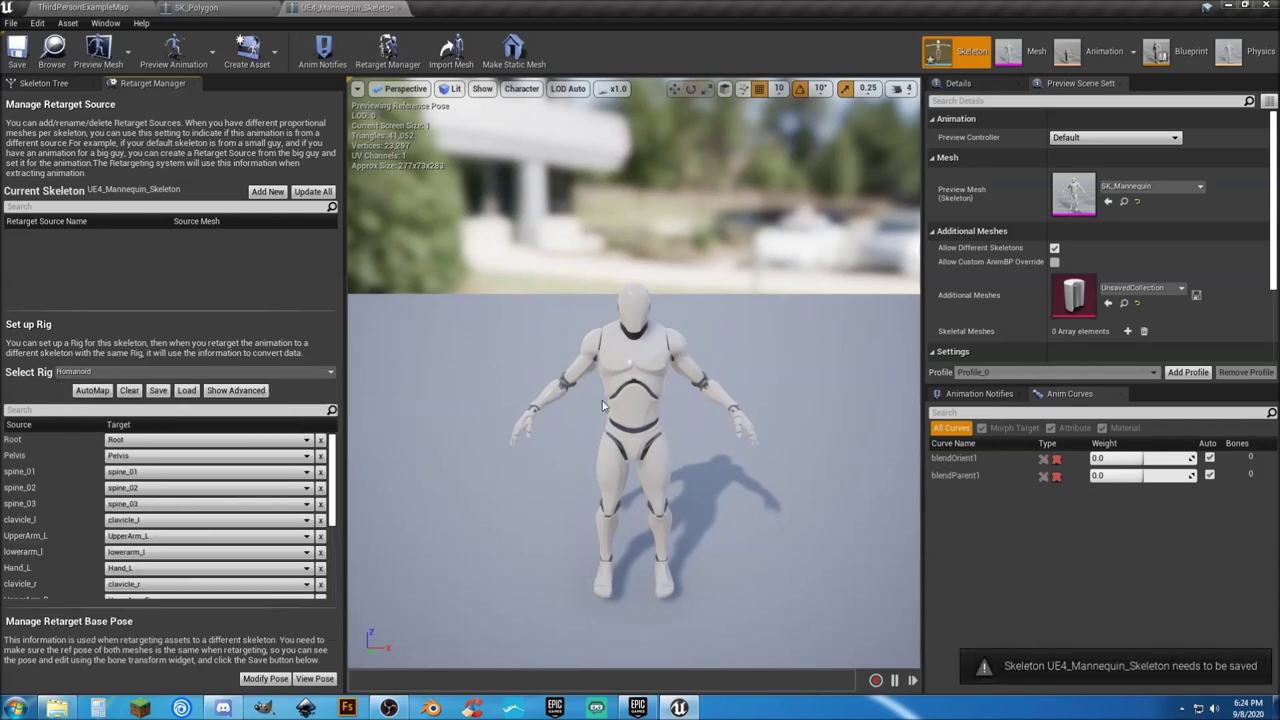
{"action": "left_click", "coordinate": [686, 364]}
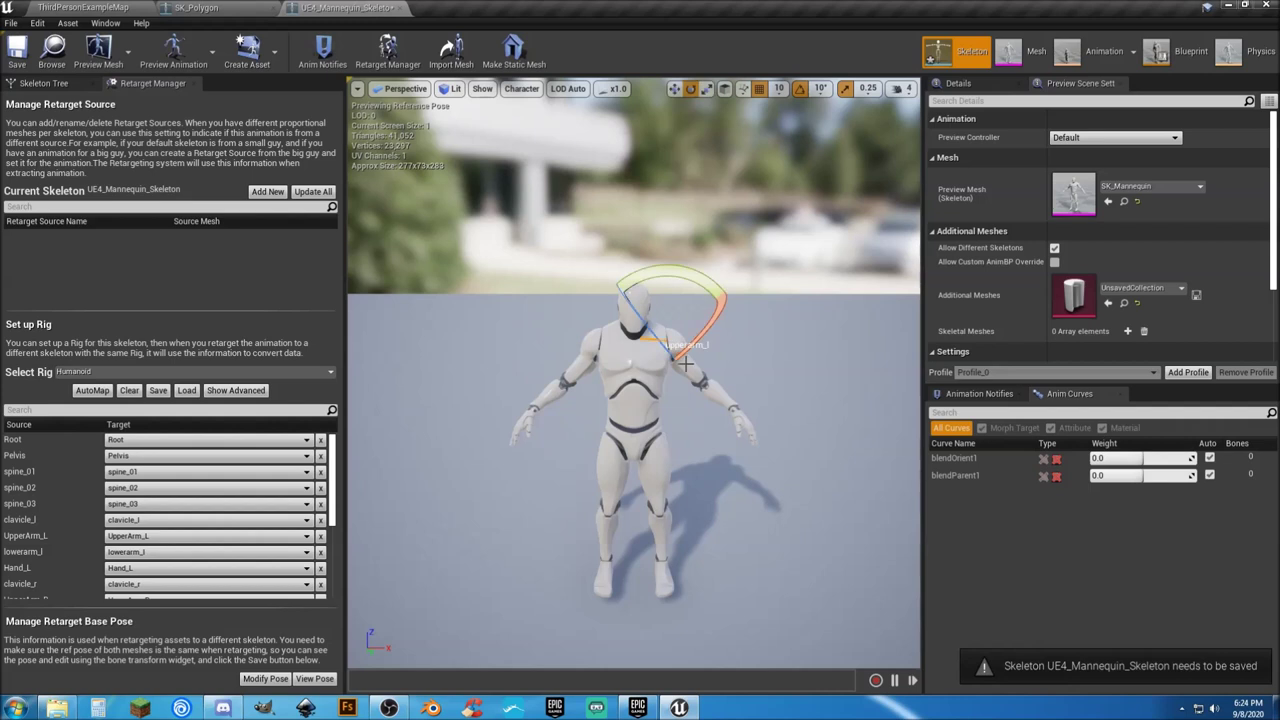
{"action": "left_click_drag", "start_coordinate": [704, 287], "coordinate": [792, 333]}
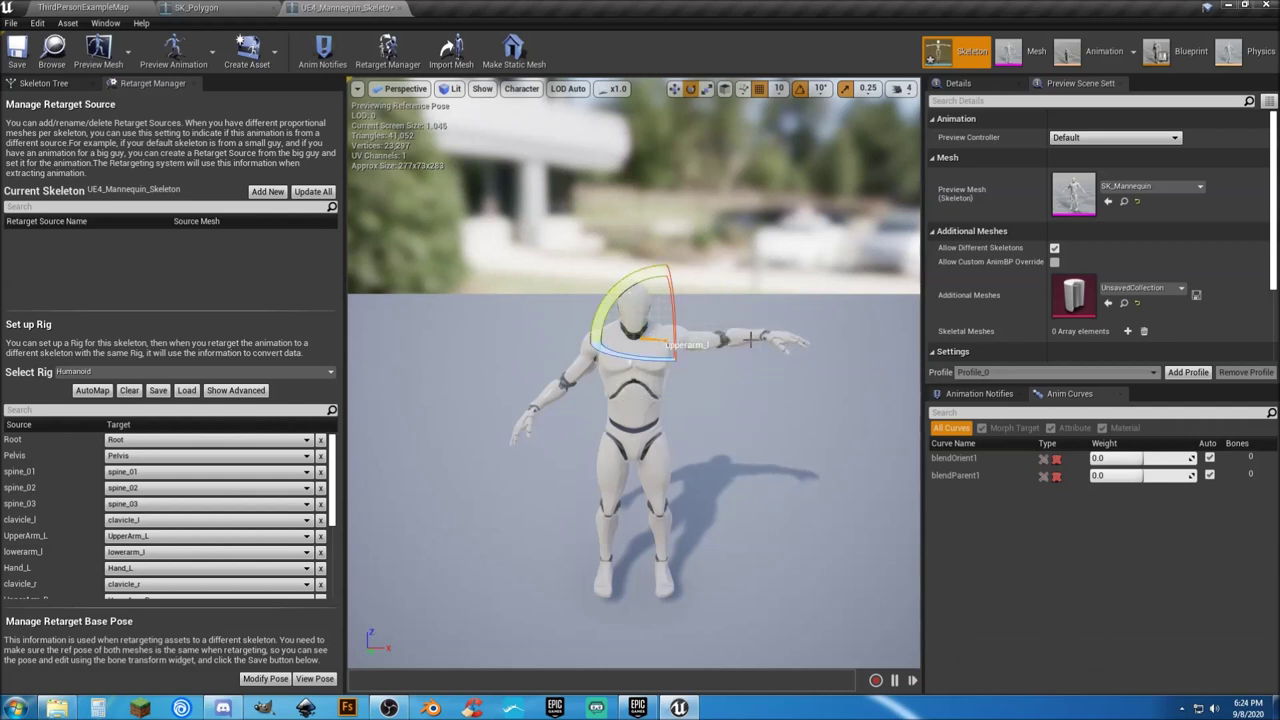
Step: Rotate the left forearm and turn the left hand 20 degrees into the T-pose
{"action": "left_click", "coordinate": [743, 337]}
{"action": "left_click_drag", "start_coordinate": [735, 273], "coordinate": [738, 292]}
{"action": "left_click_drag", "start_coordinate": [734, 353], "coordinate": [789, 346]}
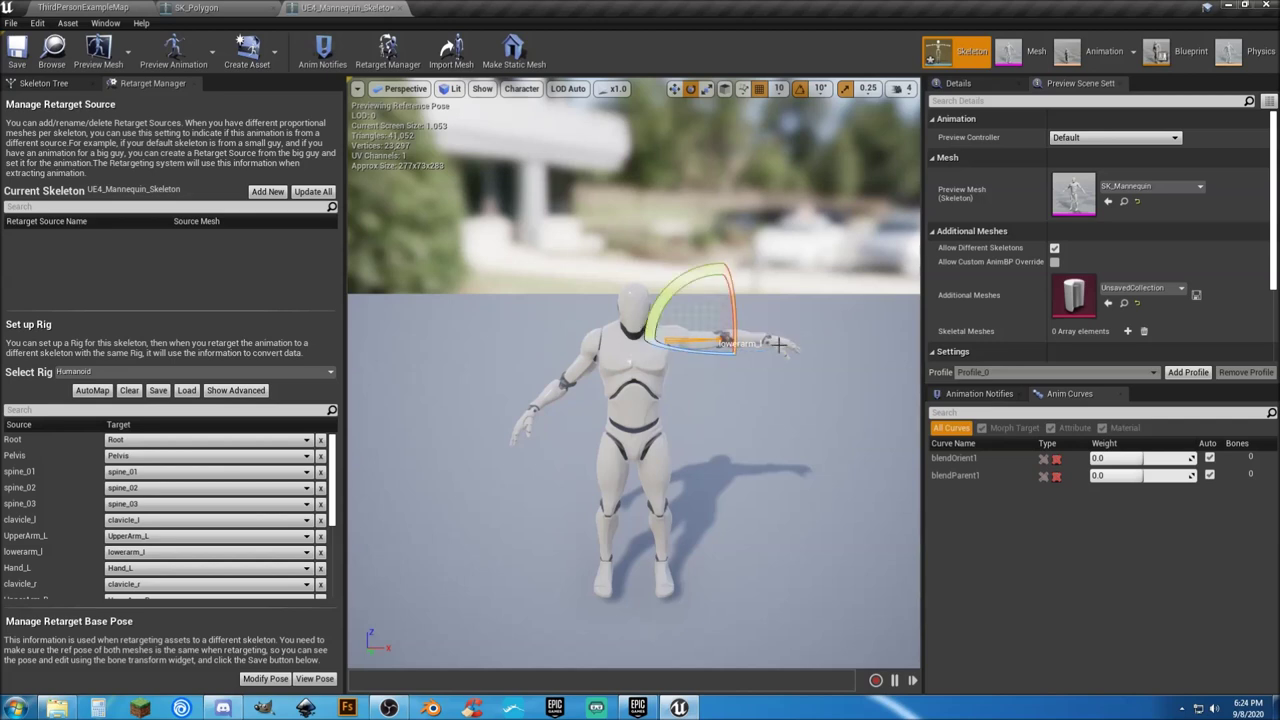
{"action": "left_click", "coordinate": [778, 341]}
{"action": "left_click_drag", "start_coordinate": [751, 287], "coordinate": [842, 326]}
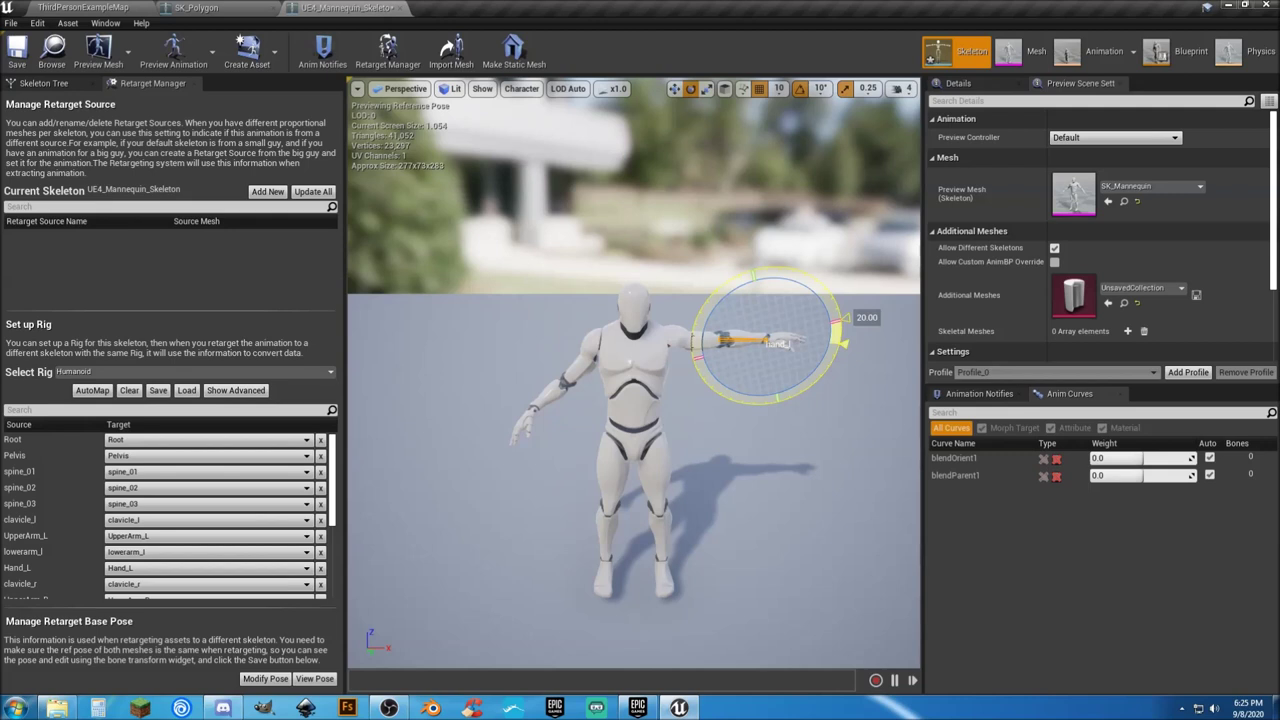
{"action": "left_click_drag", "start_coordinate": [842, 326], "coordinate": [842, 328]}
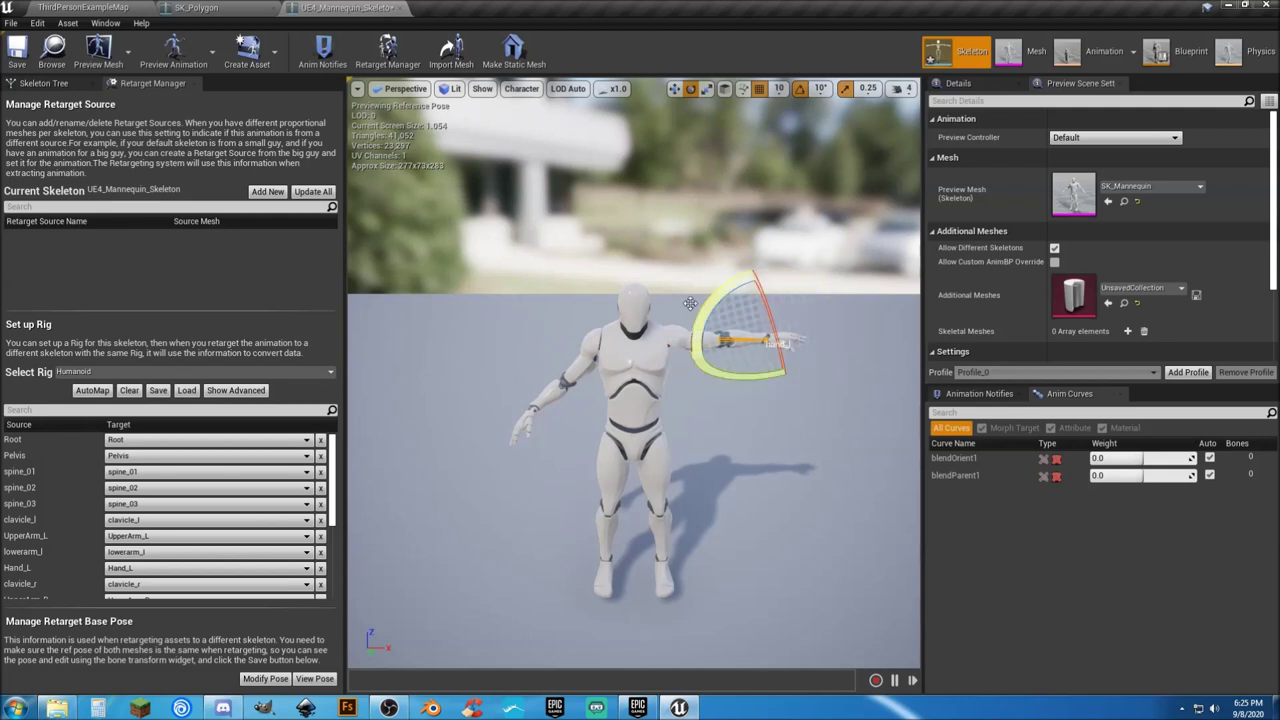
Step: Rotate the right upper arm horizontal, roll the forearm -30 degrees and hand 20 degrees
{"action": "left_click", "coordinate": [580, 367]}
{"action": "mouse_move", "coordinate": [621, 280]}
{"action": "left_mouse_down"}
{"action": "mouse_move", "coordinate": [688, 330]}
{"action": "mouse_move", "coordinate": [608, 288]}
{"action": "left_mouse_up"}
{"action": "left_click", "coordinate": [520, 339]}
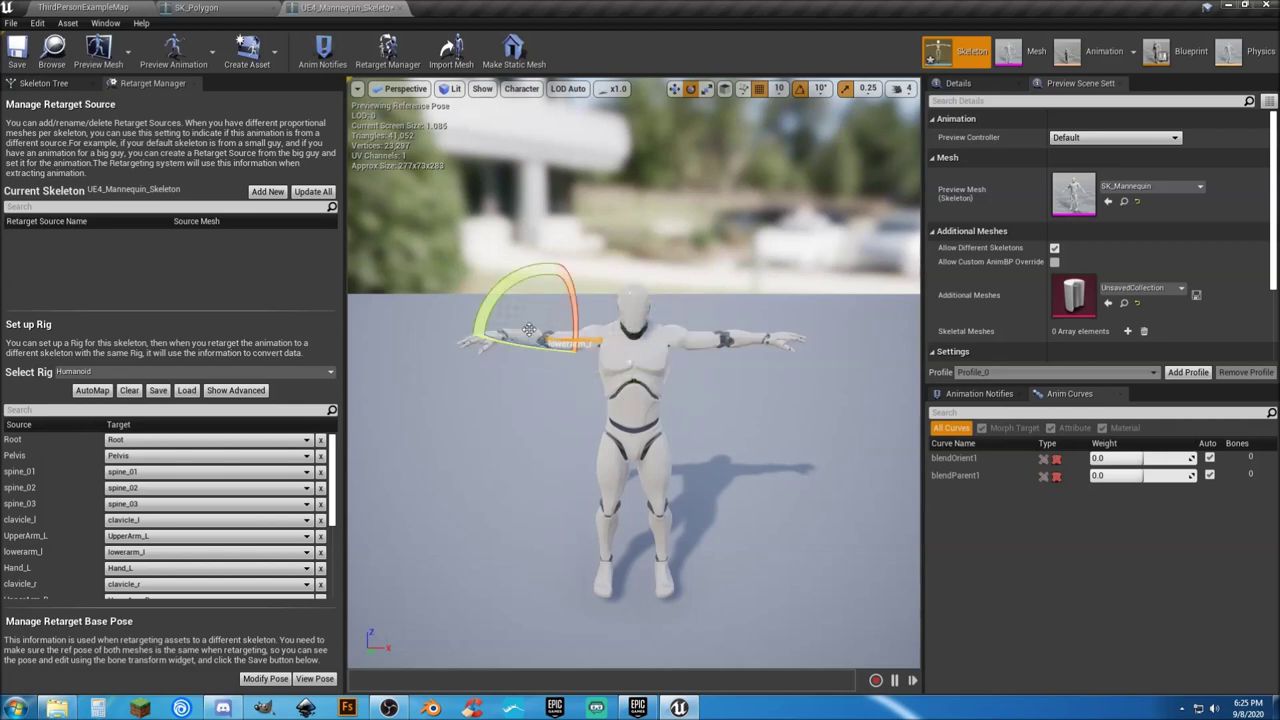
{"action": "left_click_drag", "start_coordinate": [598, 296], "coordinate": [614, 342]}
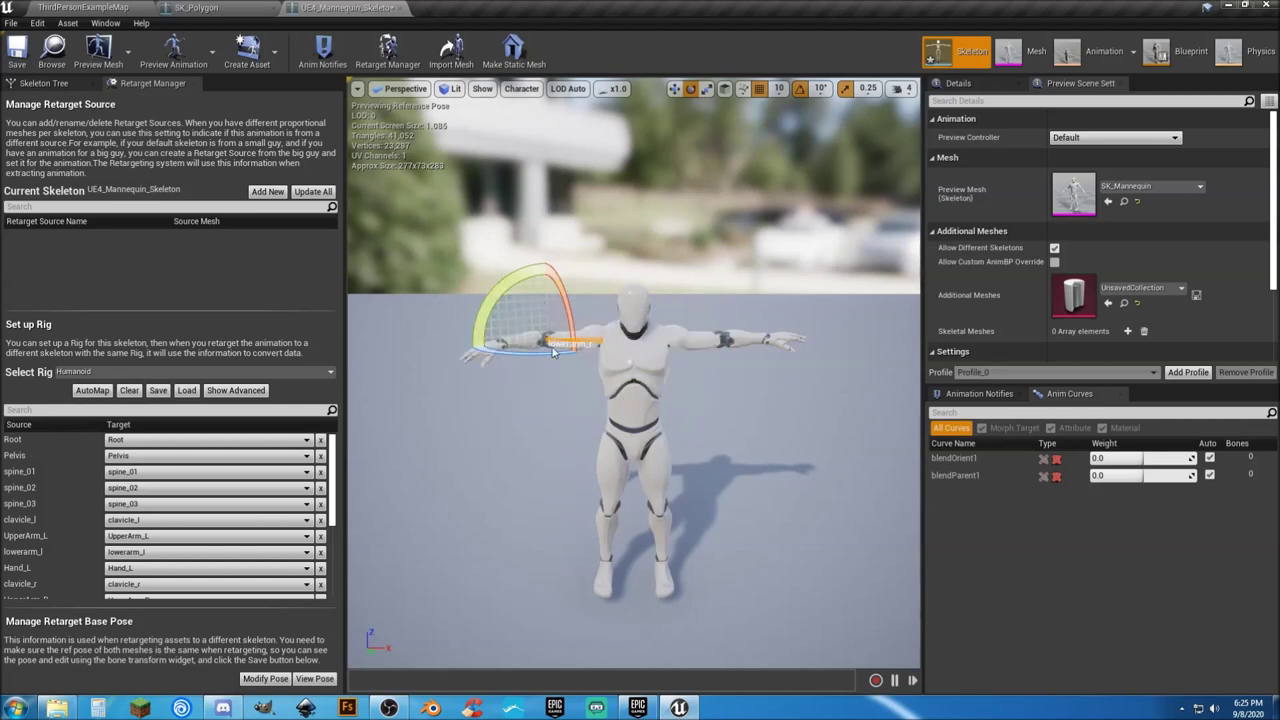
{"action": "left_click_drag", "start_coordinate": [537, 353], "coordinate": [620, 338]}
{"action": "left_click", "coordinate": [492, 341]}
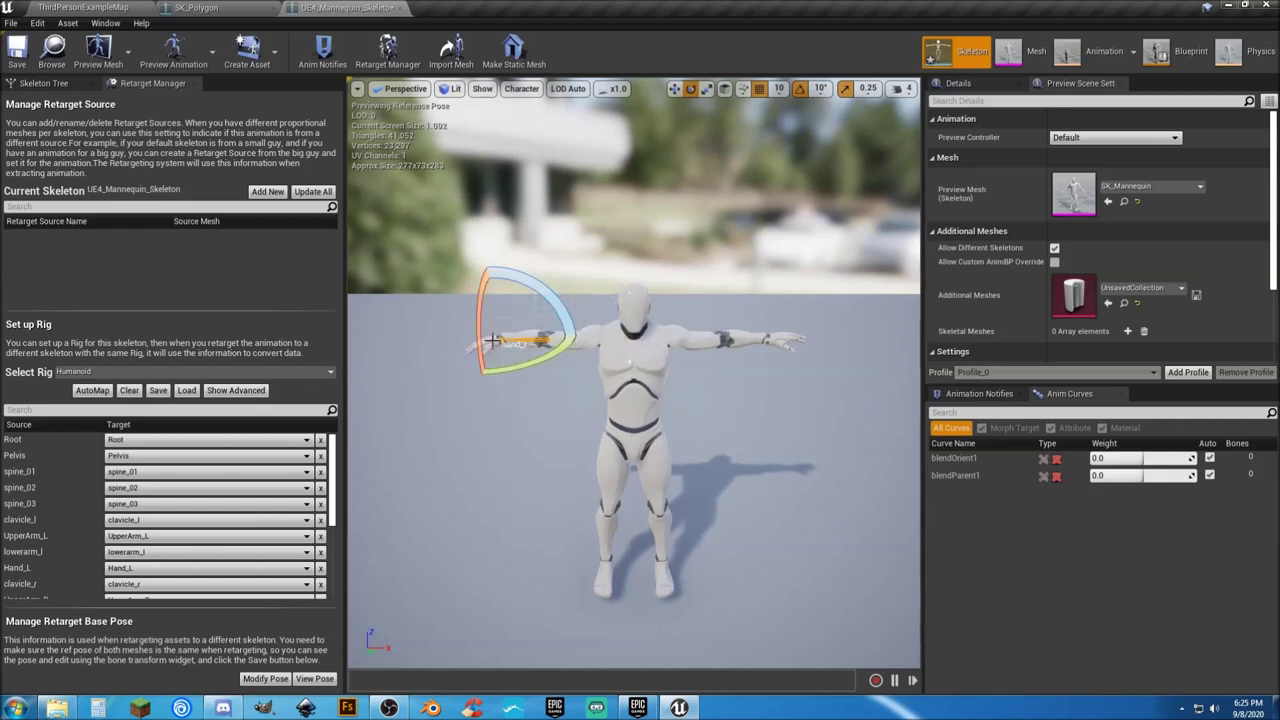
{"action": "left_click_drag", "start_coordinate": [513, 284], "coordinate": [578, 340]}
{"action": "left_click", "coordinate": [535, 502]}
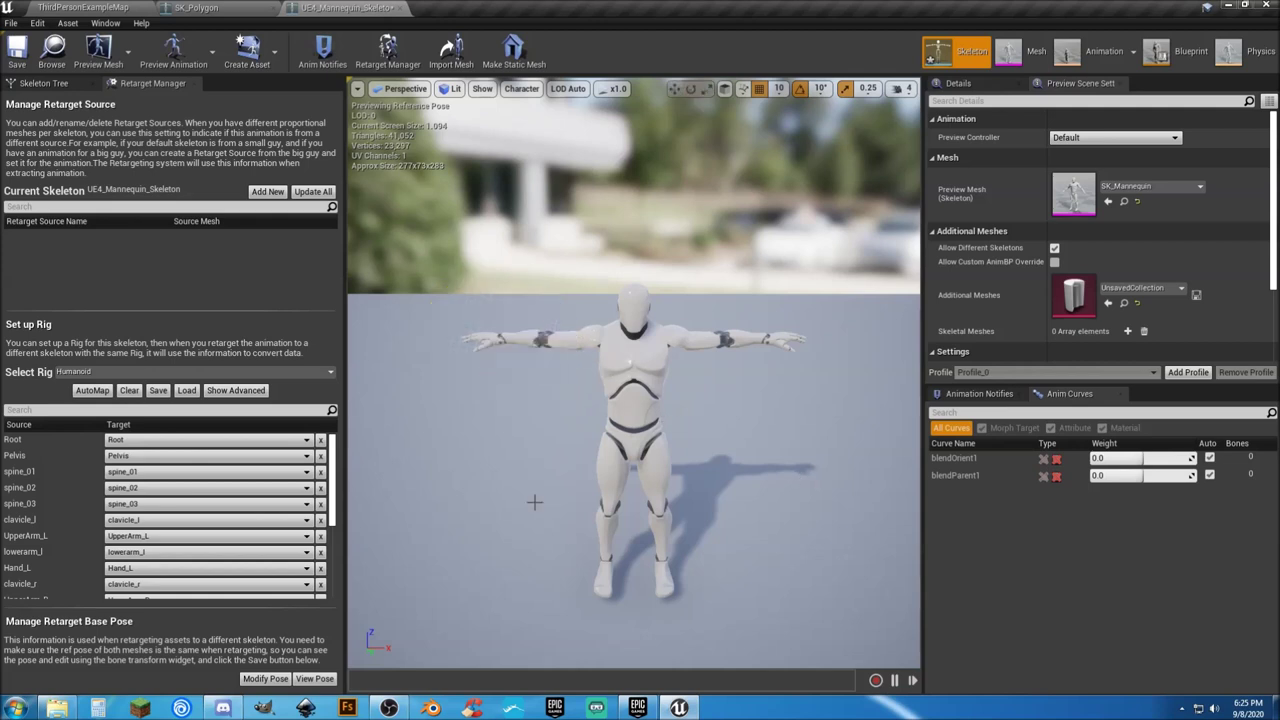
Step: Store the mannequin's current T-pose as its retarget base pose, save the skeleton and close its editor
{"action": "left_click", "coordinate": [270, 682]}
{"action": "left_click", "coordinate": [330, 607]}
{"action": "left_click", "coordinate": [17, 52]}
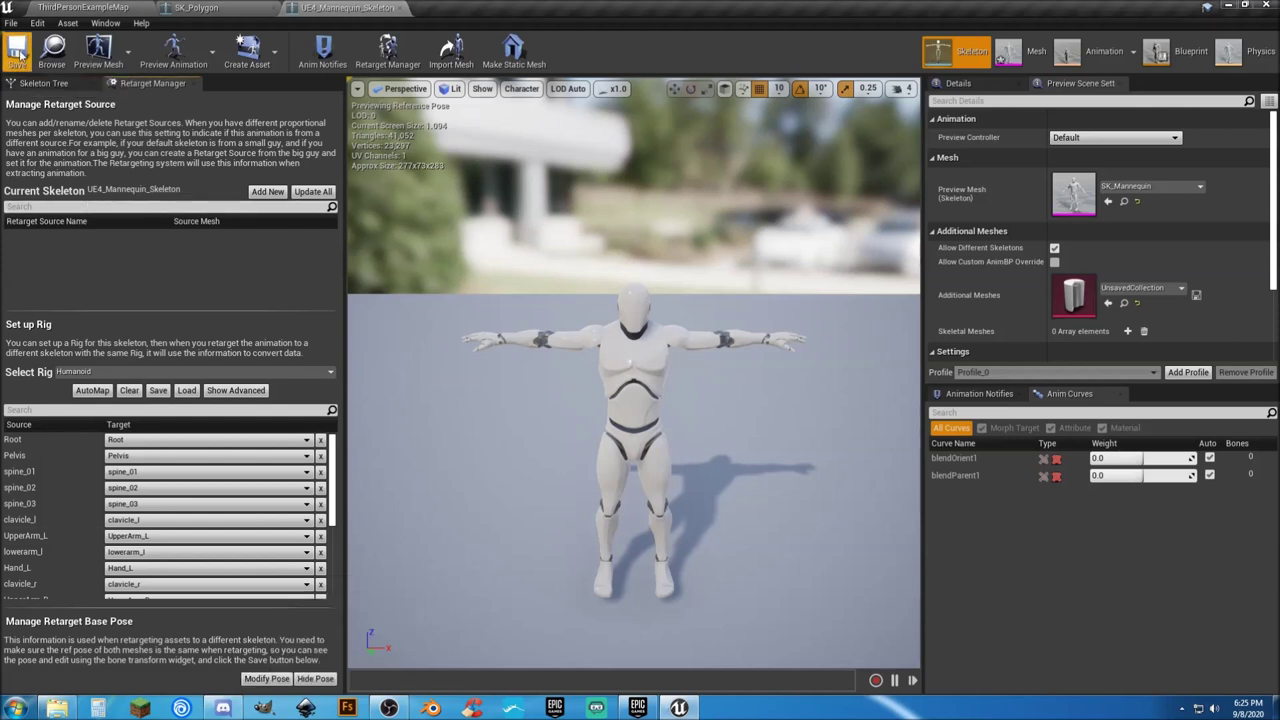
{"action": "left_click", "coordinate": [401, 9]}
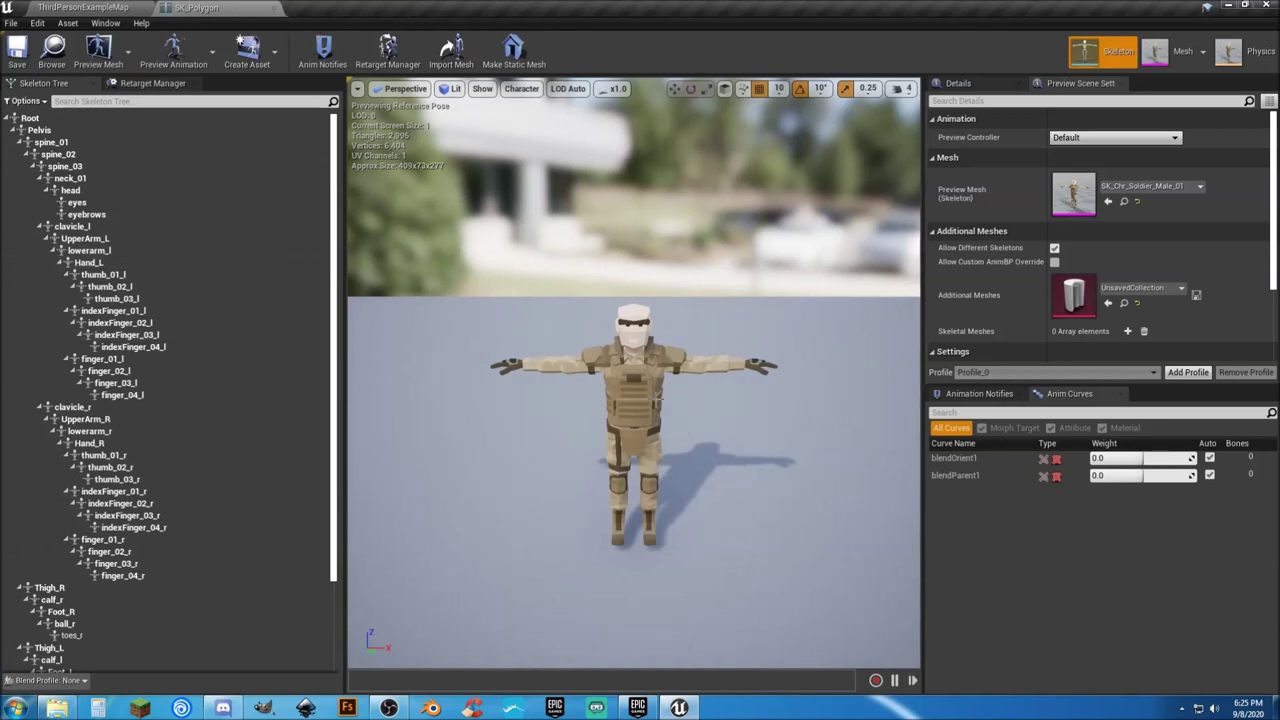
Step: Orbit to a side view of the soldier and show SK_Polygon's Retarget Manager with the Humanoid rig
{"action": "mouse_move", "coordinate": [682, 397]}
{"action": "left_mouse_down"}
{"action": "mouse_move", "coordinate": [800, 397]}
{"action": "mouse_move", "coordinate": [672, 350]}
{"action": "mouse_move", "coordinate": [672, 300]}
{"action": "mouse_move", "coordinate": [672, 379]}
{"action": "left_mouse_up"}
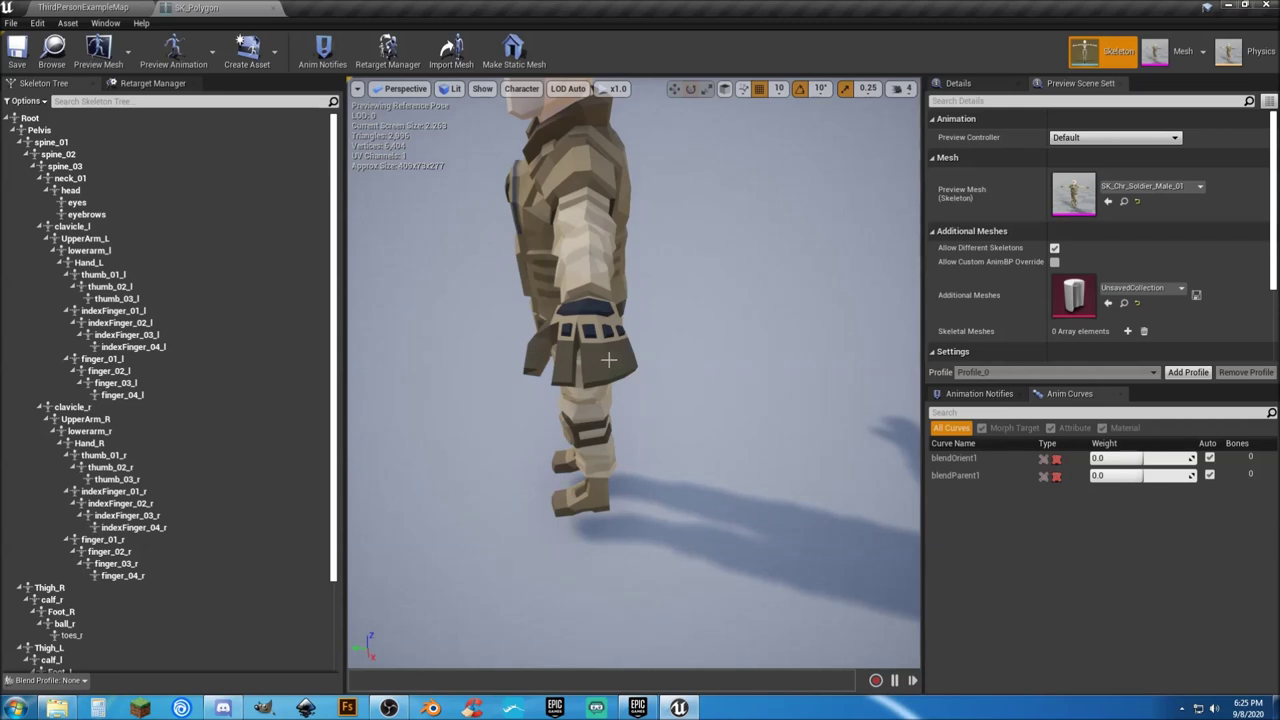
{"action": "left_click", "coordinate": [136, 84]}
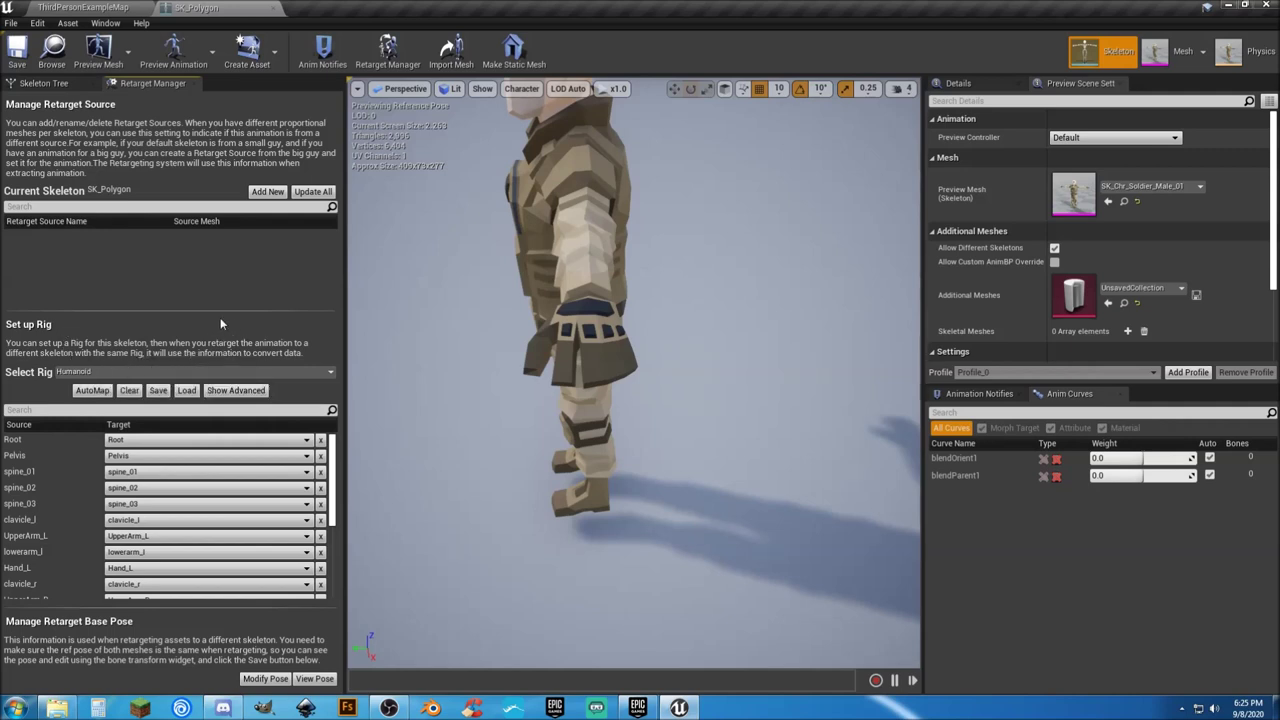
Step: Show the advanced bone list and map middle_01–03_l to finger_01–03_l
{"action": "left_click", "coordinate": [230, 392]}
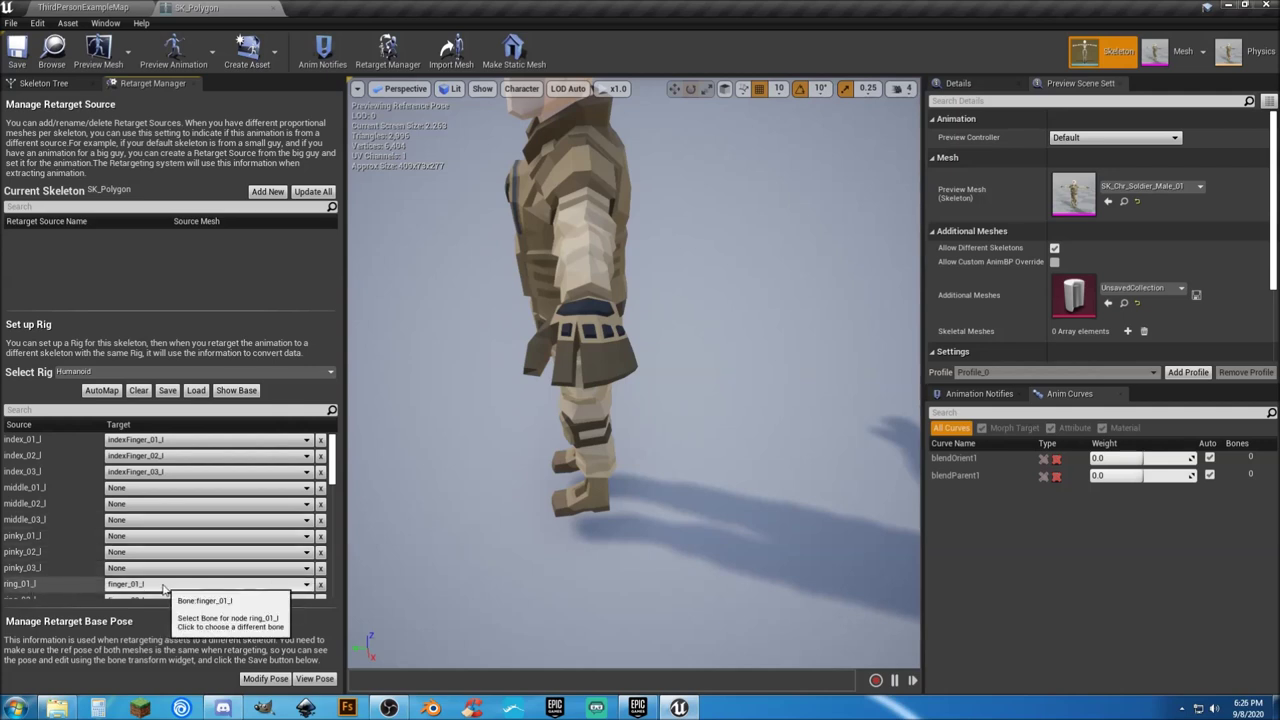
{"action": "scroll", "coordinate": [168, 585], "scroll_direction": "down", "scroll_amount": 2}
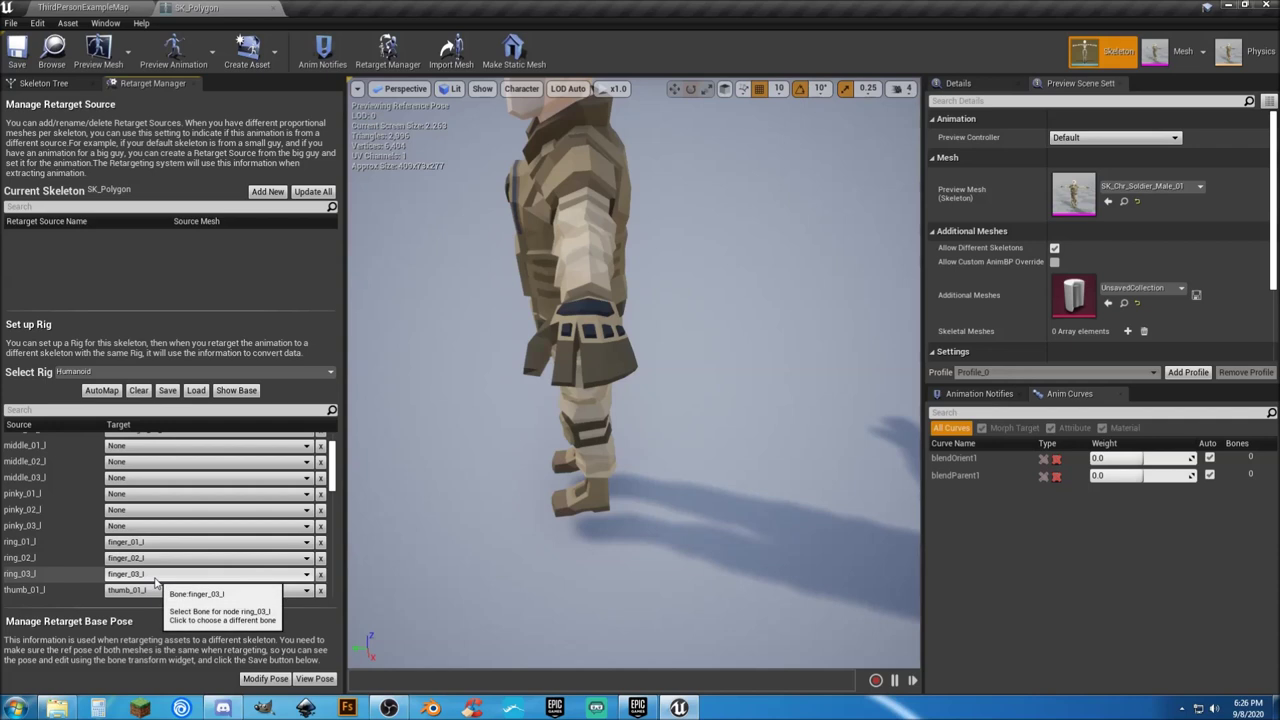
{"action": "left_click", "coordinate": [155, 450]}
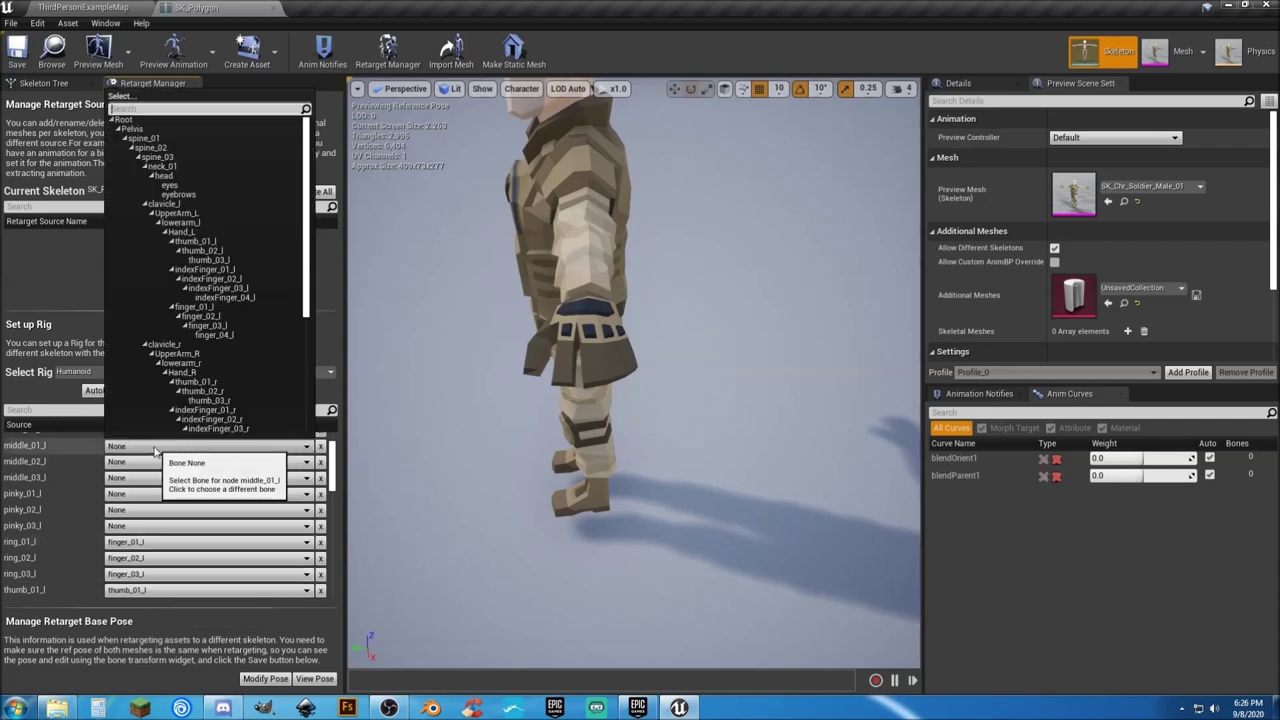
{"action": "scroll", "coordinate": [228, 404], "scroll_direction": "down", "scroll_amount": 1}
{"action": "scroll", "coordinate": [230, 402], "scroll_direction": "up", "scroll_amount": 1}
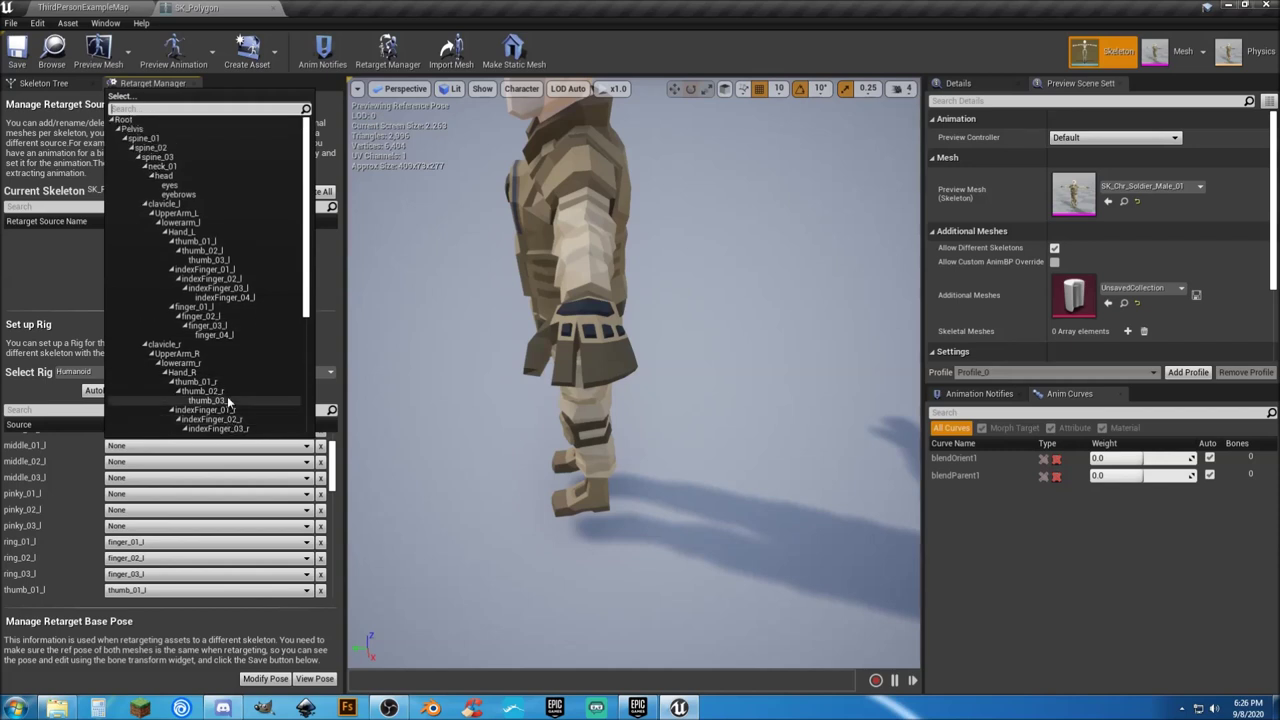
{"action": "left_click", "coordinate": [214, 306]}
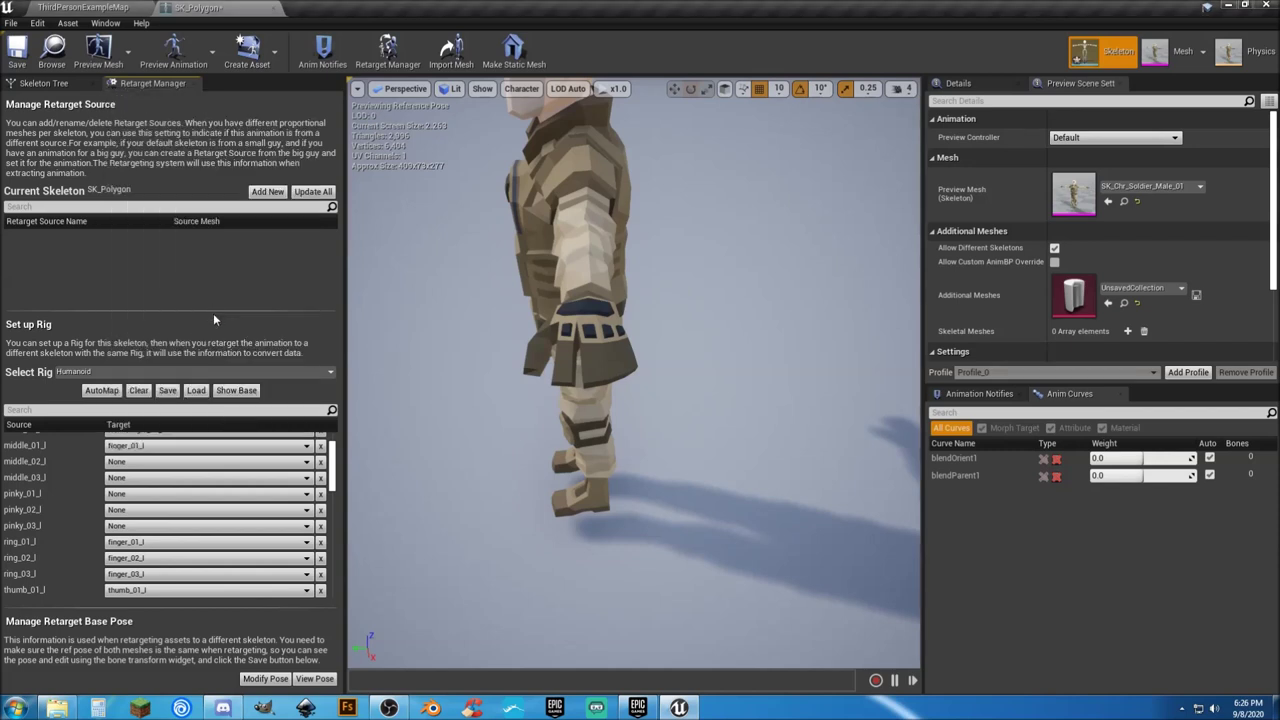
{"action": "left_click", "coordinate": [155, 461]}
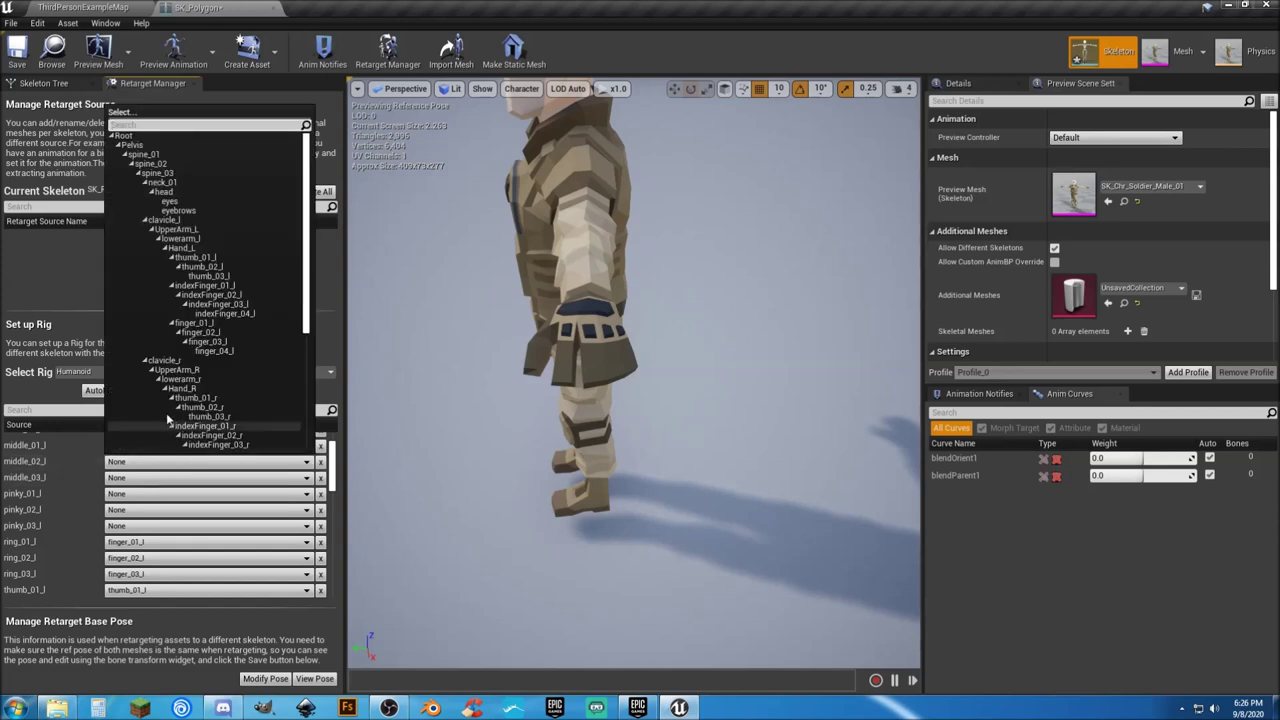
{"action": "left_click", "coordinate": [204, 341]}
{"action": "left_click", "coordinate": [175, 477]}
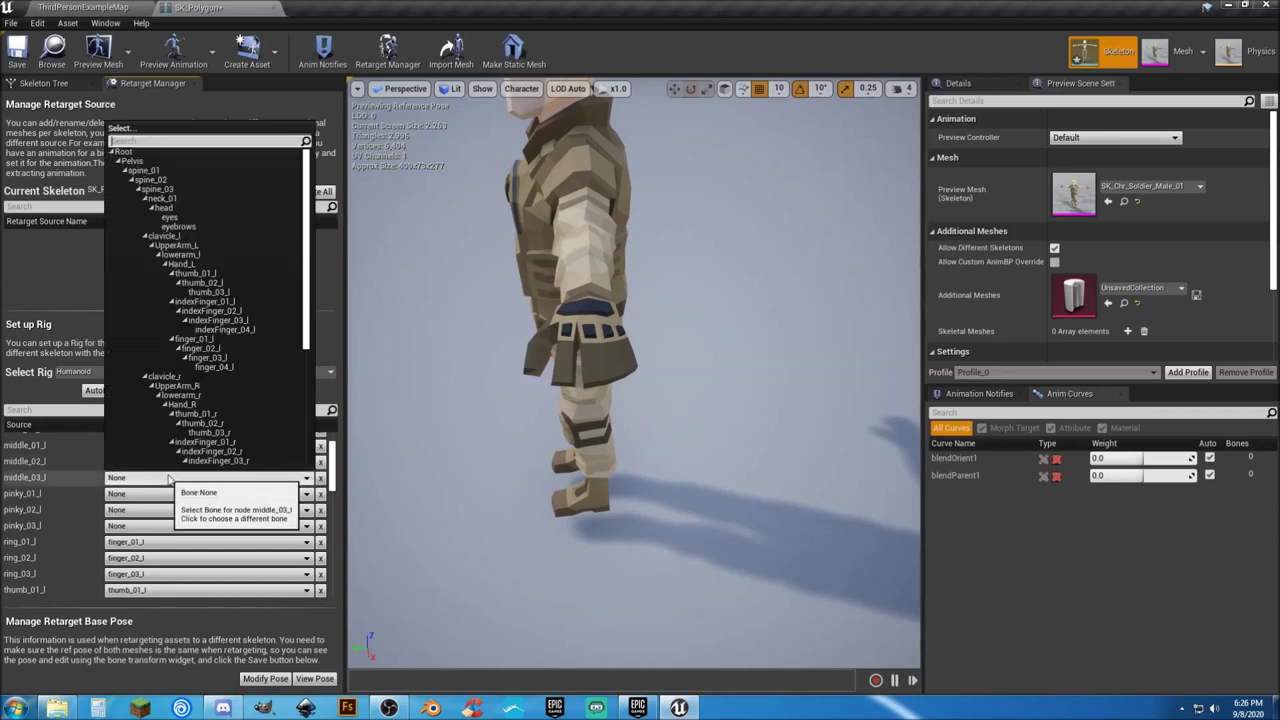
{"action": "left_click", "coordinate": [214, 360]}
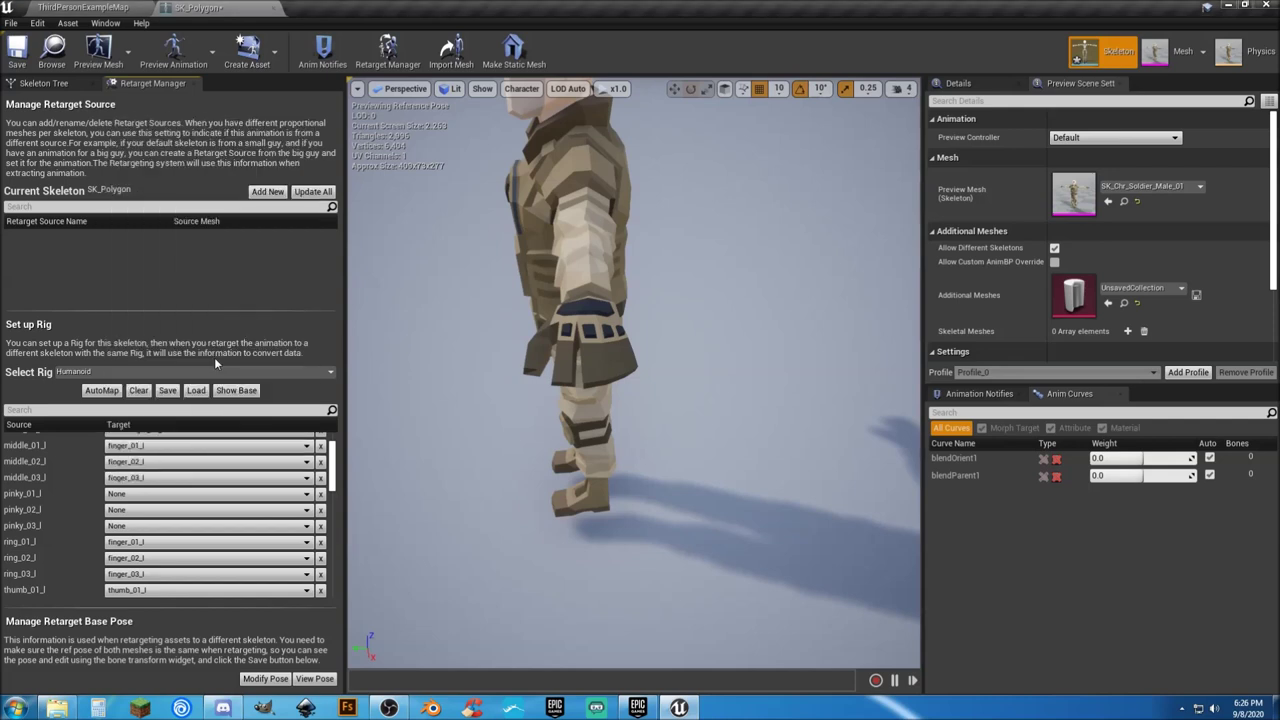
Step: Map pinky_01_l, pinky_02_l and pinky_03_l to finger_01_l, finger_02_l and indexFinger_03_l
{"action": "left_click", "coordinate": [158, 496]}
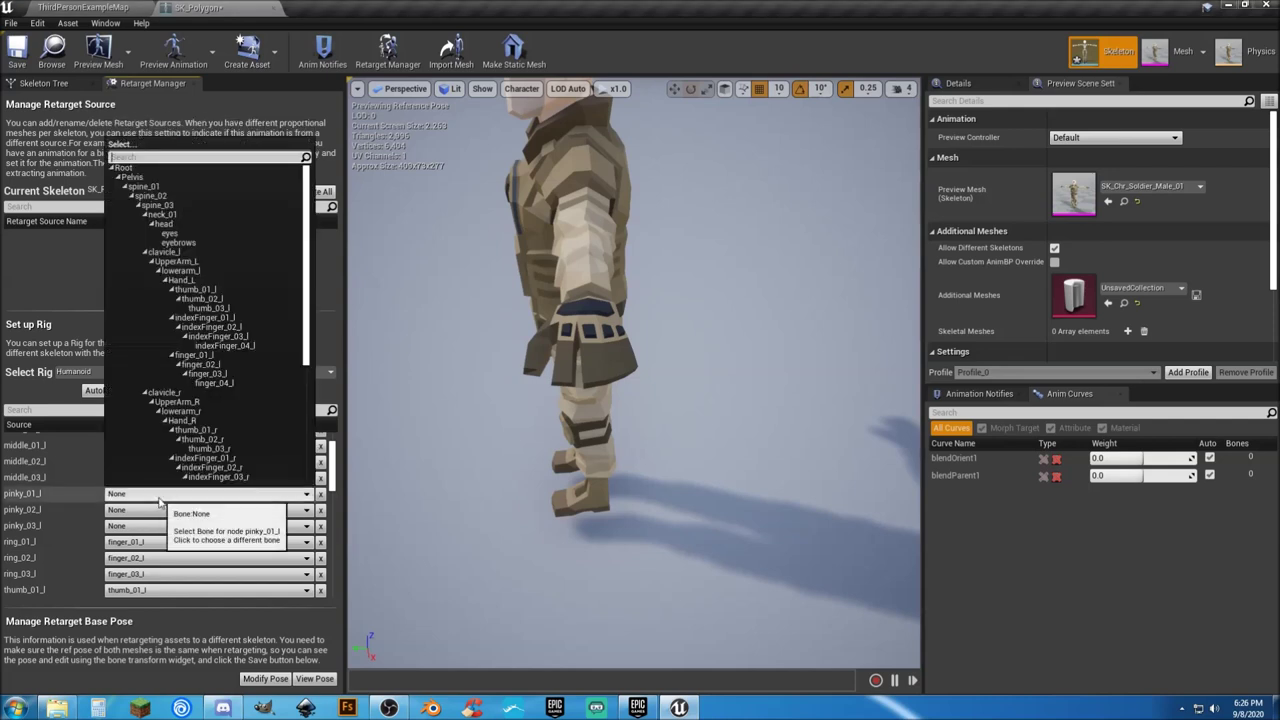
{"action": "left_click", "coordinate": [210, 365]}
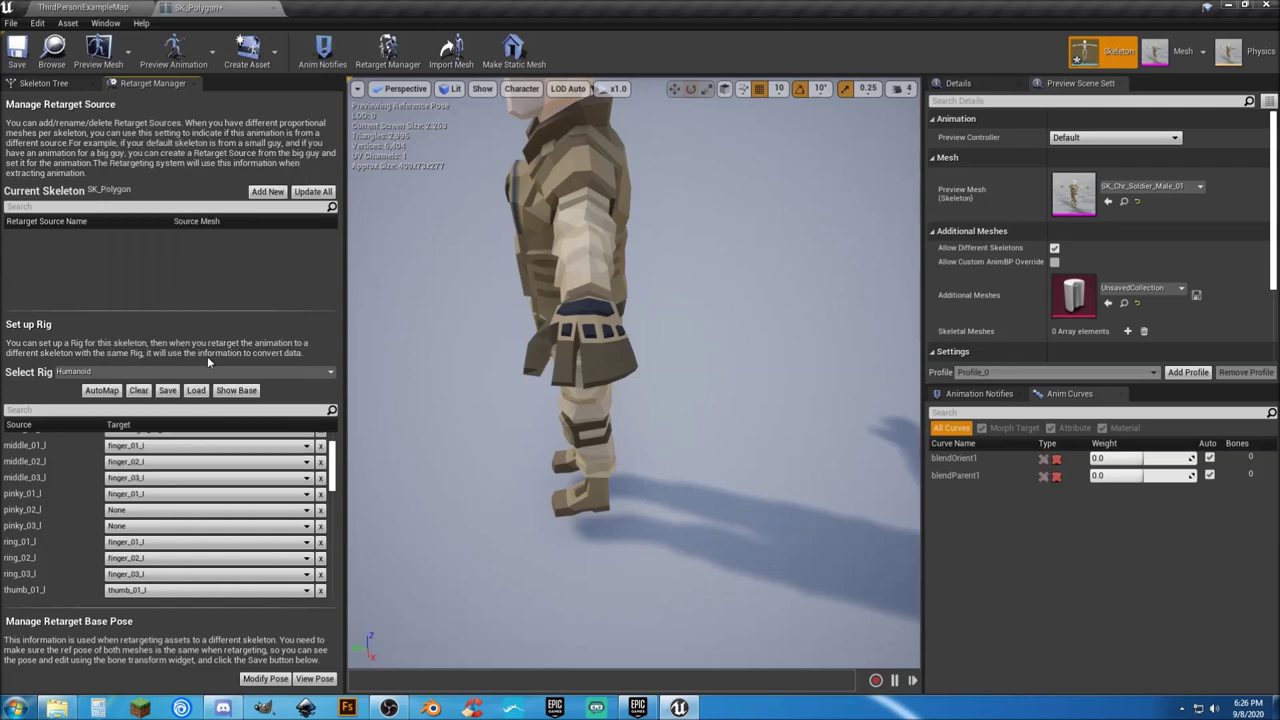
{"action": "left_click", "coordinate": [200, 510]}
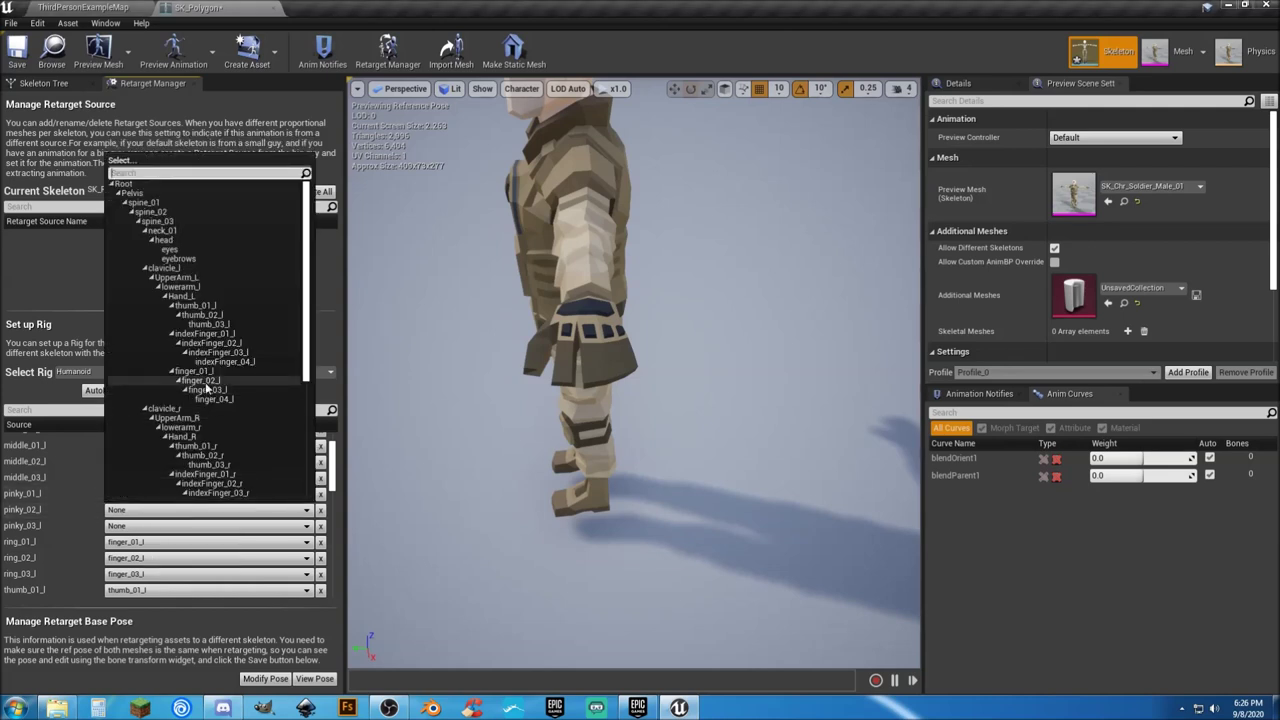
{"action": "left_click", "coordinate": [200, 381]}
{"action": "left_click", "coordinate": [152, 527]}
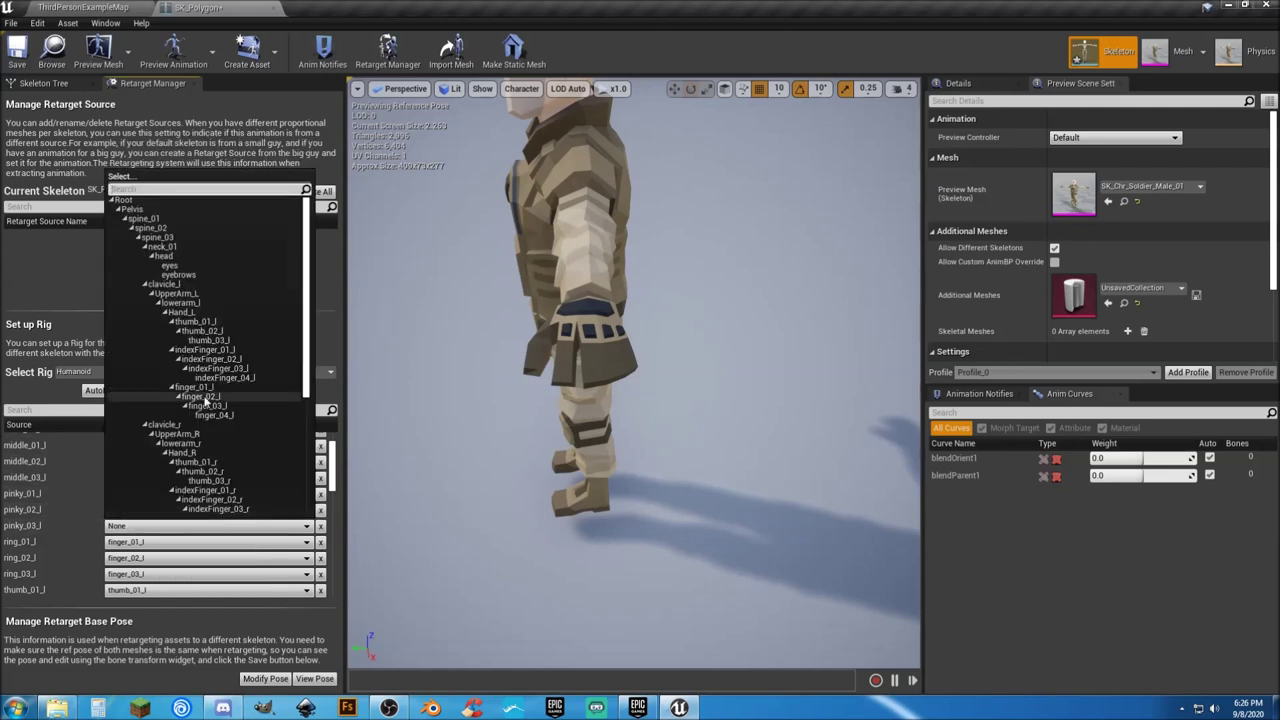
{"action": "left_click", "coordinate": [226, 371]}
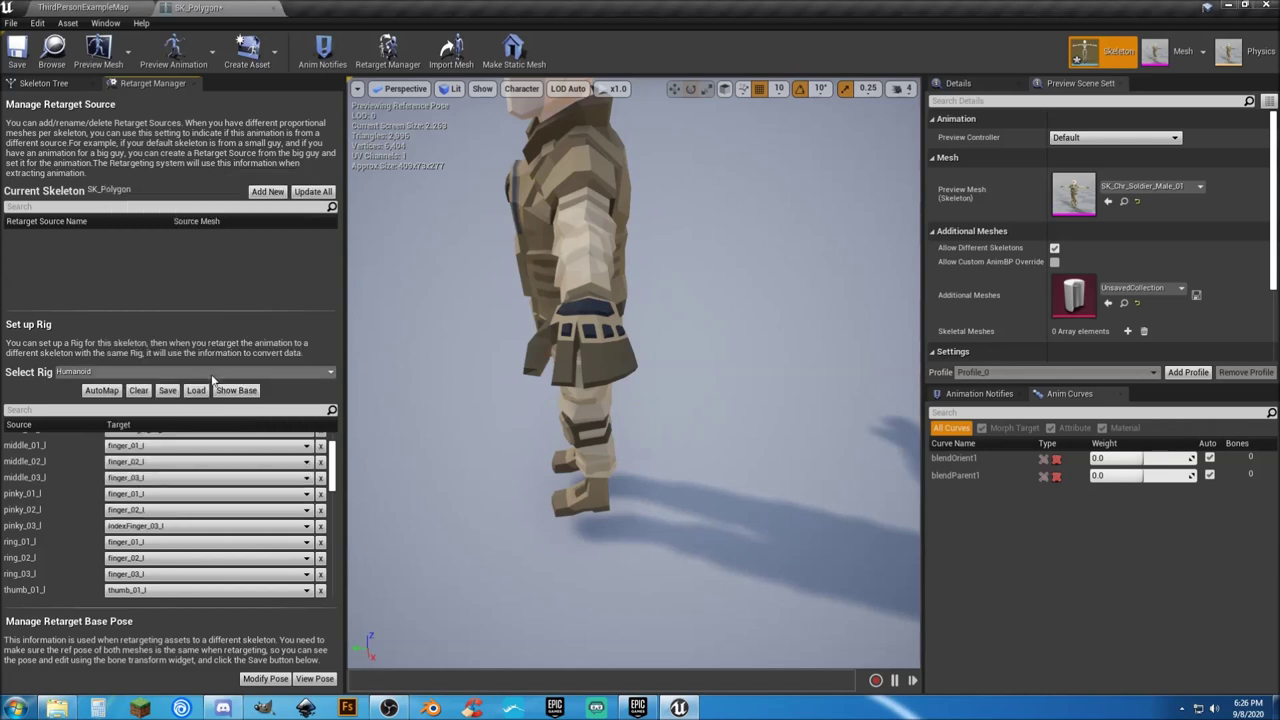
{"action": "scroll", "coordinate": [254, 467], "scroll_direction": "down", "scroll_amount": 8}
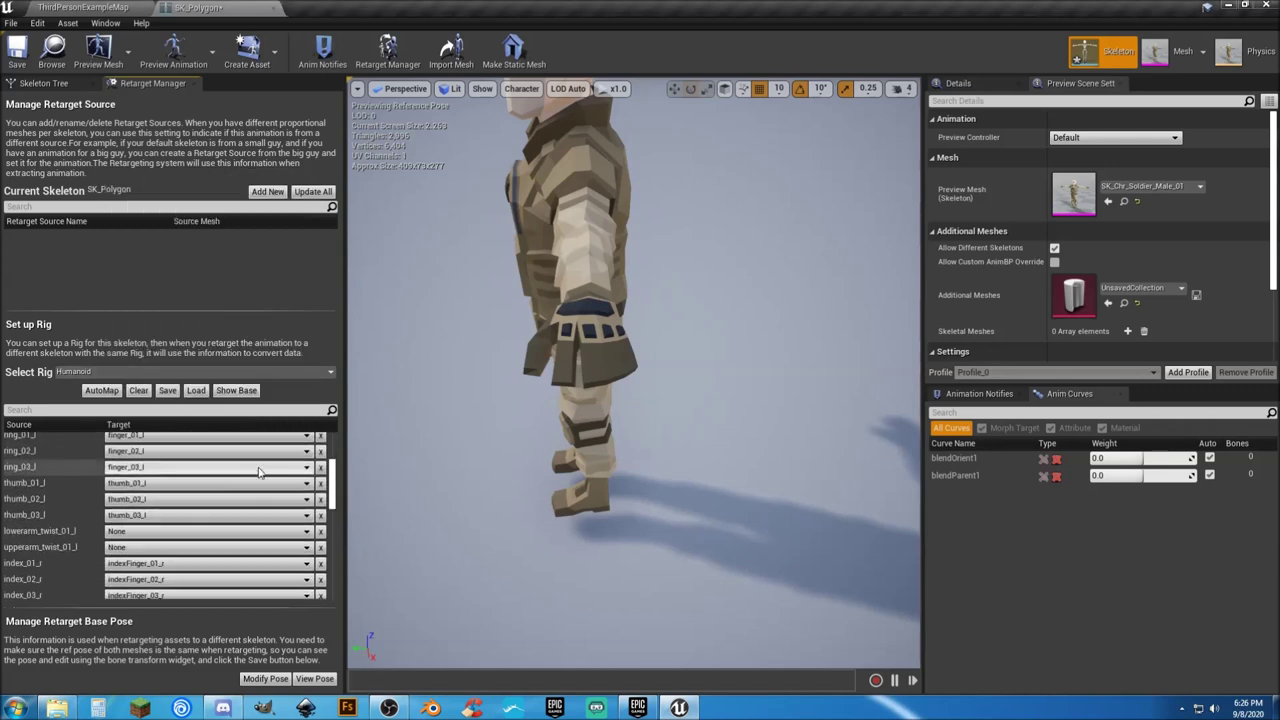
Step: Map middle_01_r to finger_01_r and middle_03_r to finger_03_r
{"action": "scroll", "coordinate": [258, 470], "scroll_direction": "down", "scroll_amount": 3}
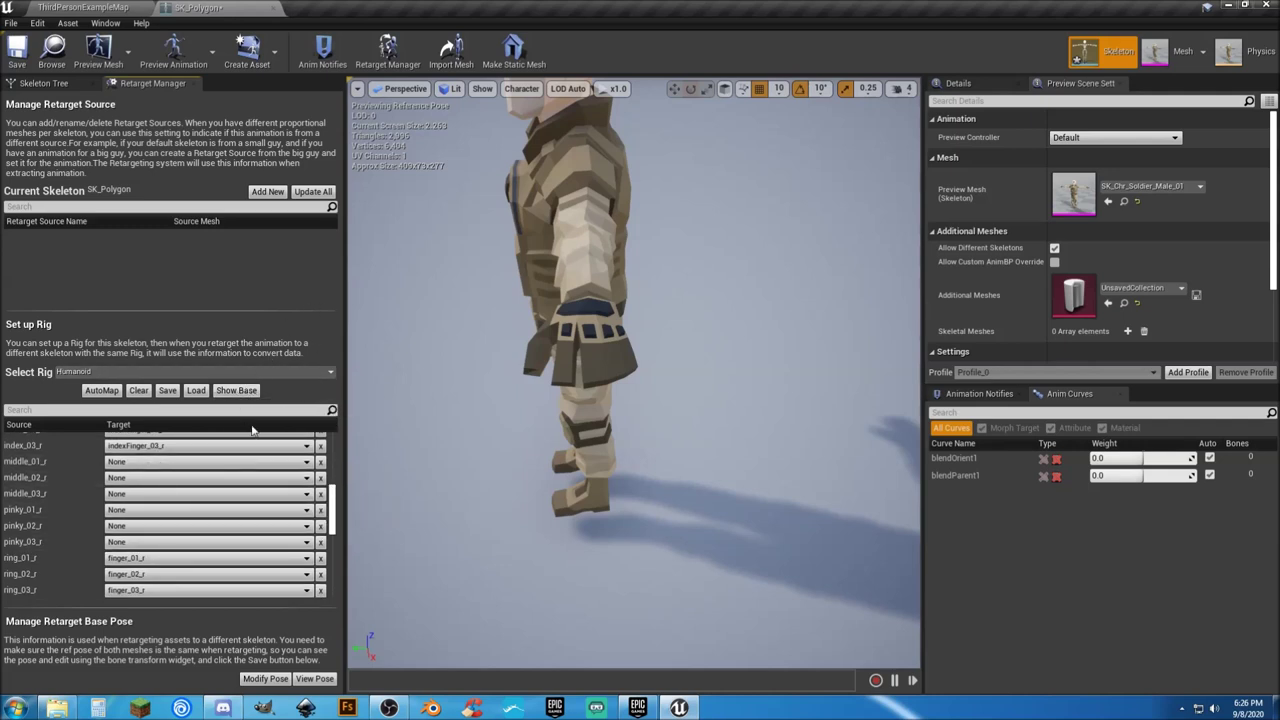
{"action": "left_click", "coordinate": [305, 465]}
{"action": "scroll", "coordinate": [254, 343], "scroll_direction": "down", "scroll_amount": 3}
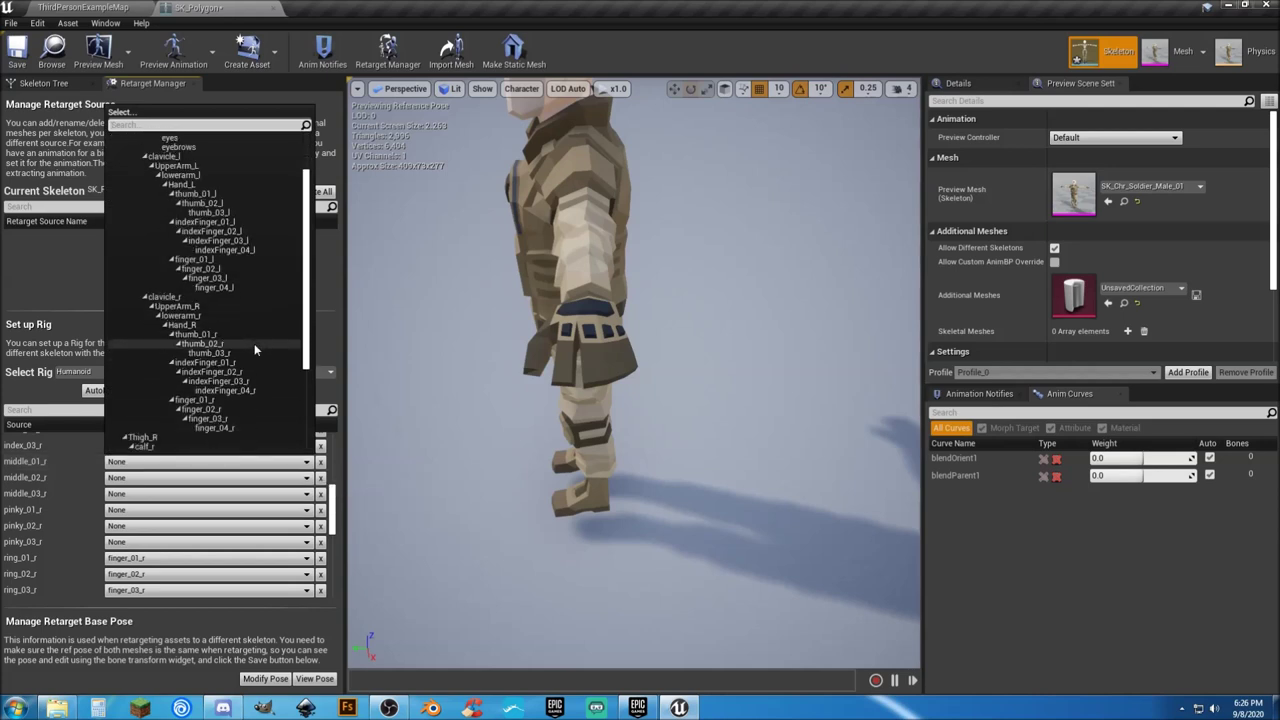
{"action": "left_click", "coordinate": [200, 379]}
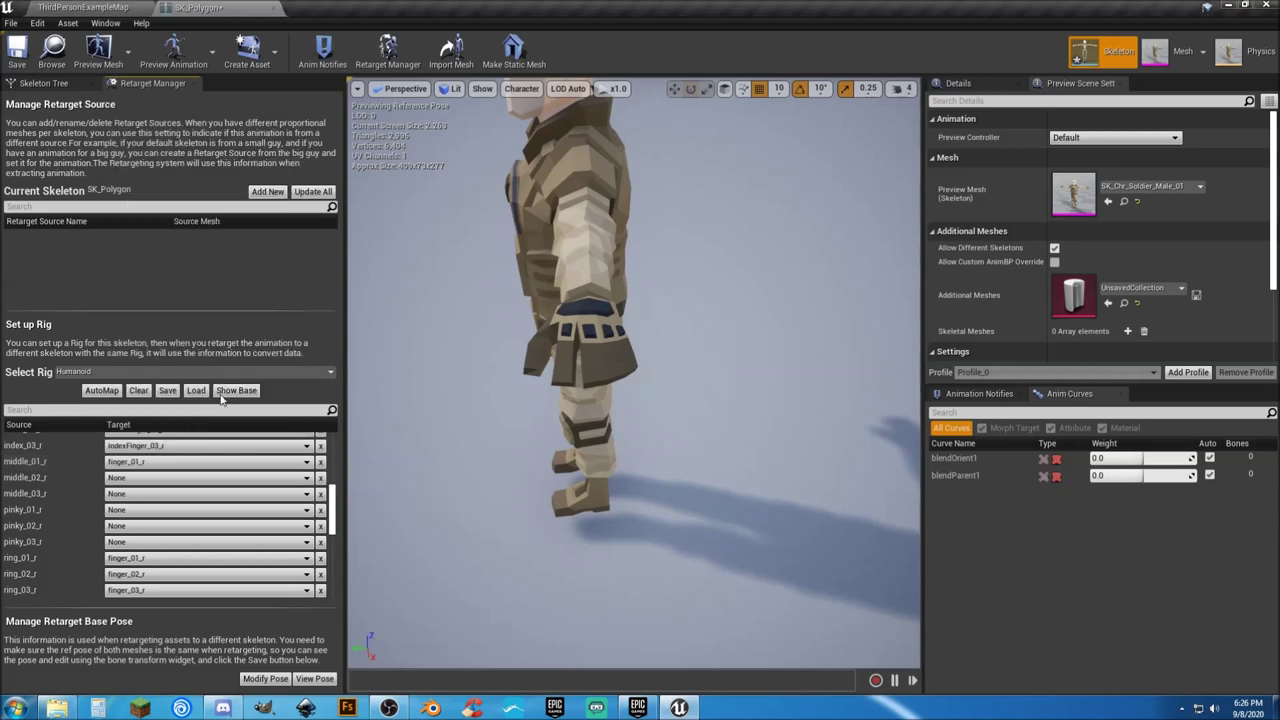
{"action": "left_click", "coordinate": [206, 478]}
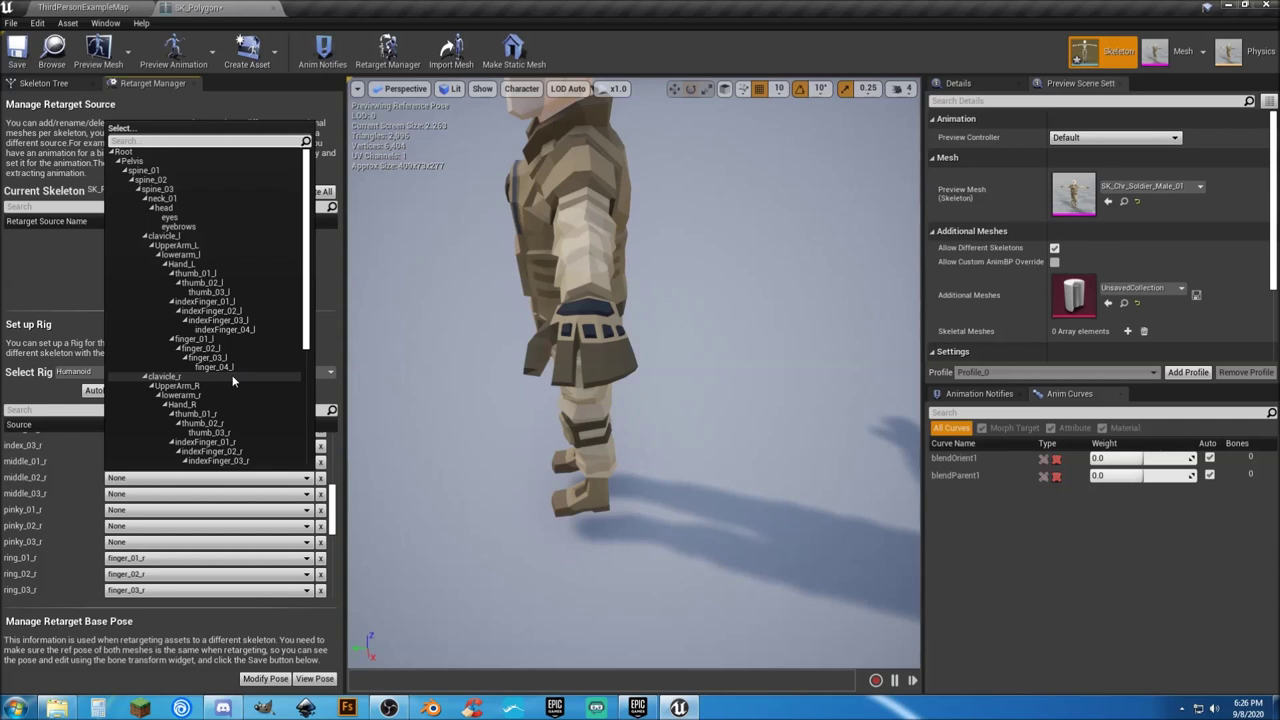
{"action": "scroll", "coordinate": [232, 375], "scroll_direction": "down", "scroll_amount": 2}
{"action": "scroll", "coordinate": [232, 378], "scroll_direction": "down", "scroll_amount": 3}
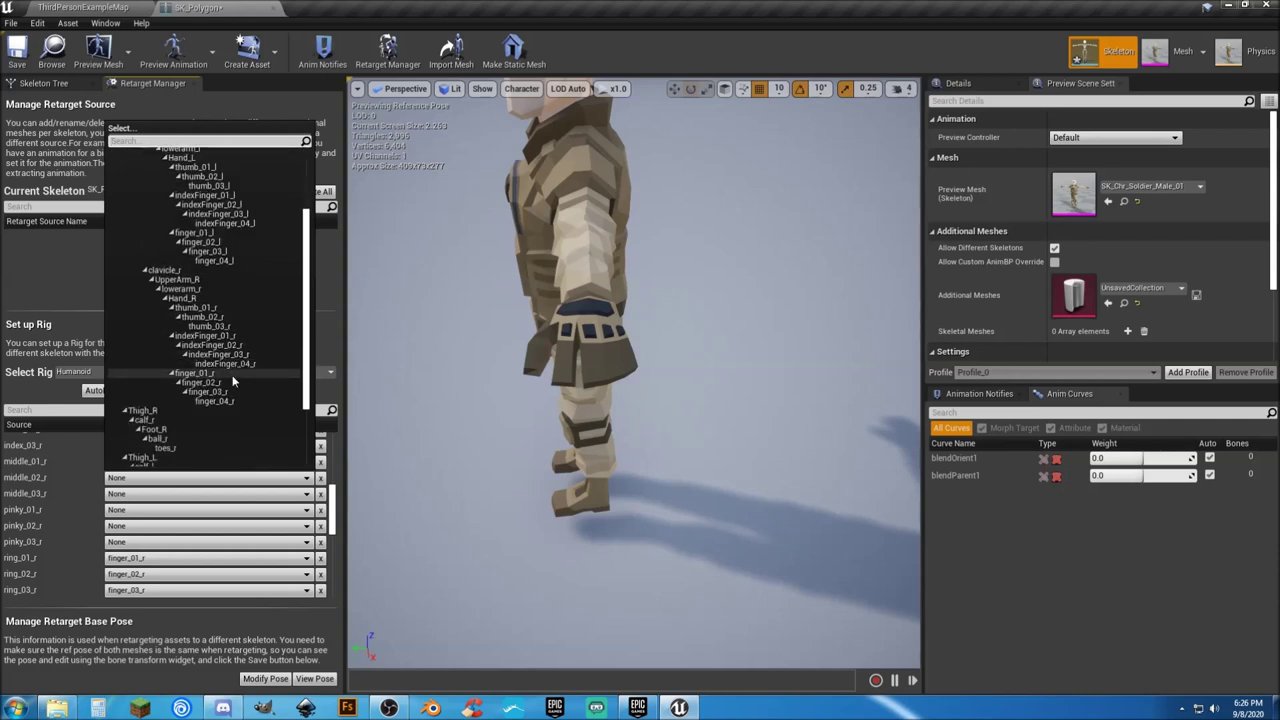
{"action": "scroll", "coordinate": [232, 380], "scroll_direction": "down", "scroll_amount": 1}
{"action": "key", "text": "Escape"}
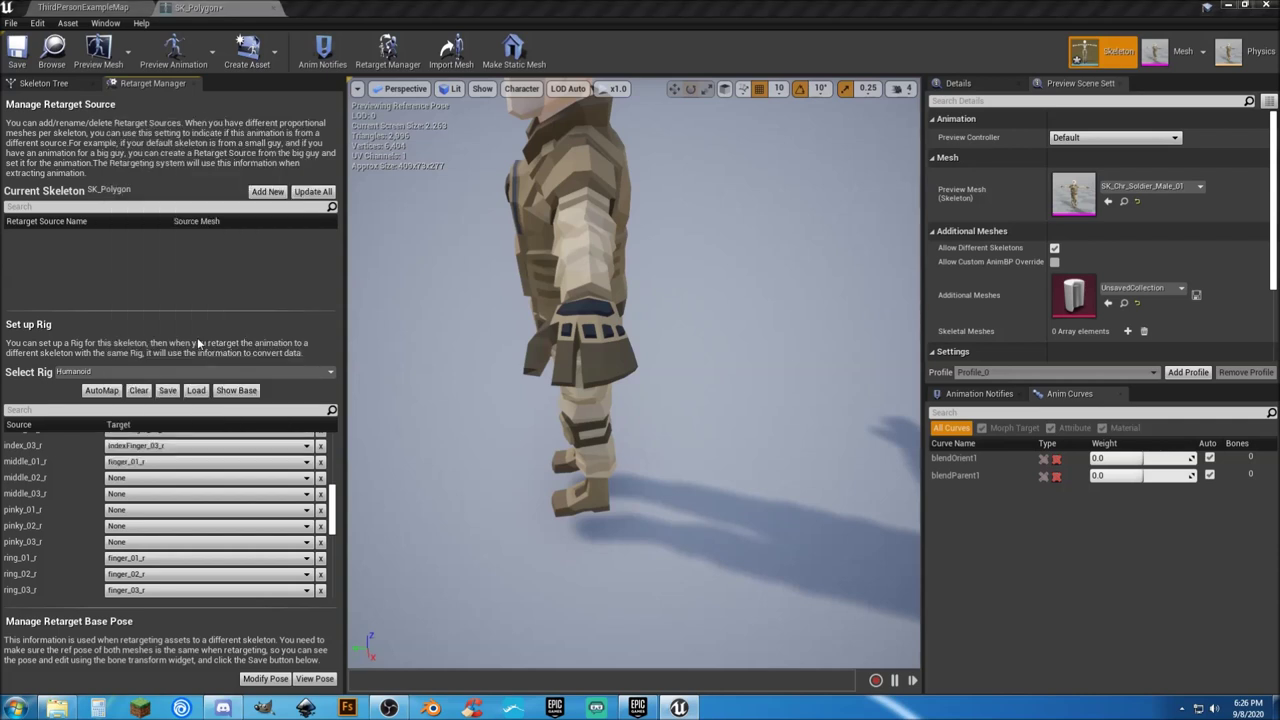
{"action": "left_click", "coordinate": [190, 494]}
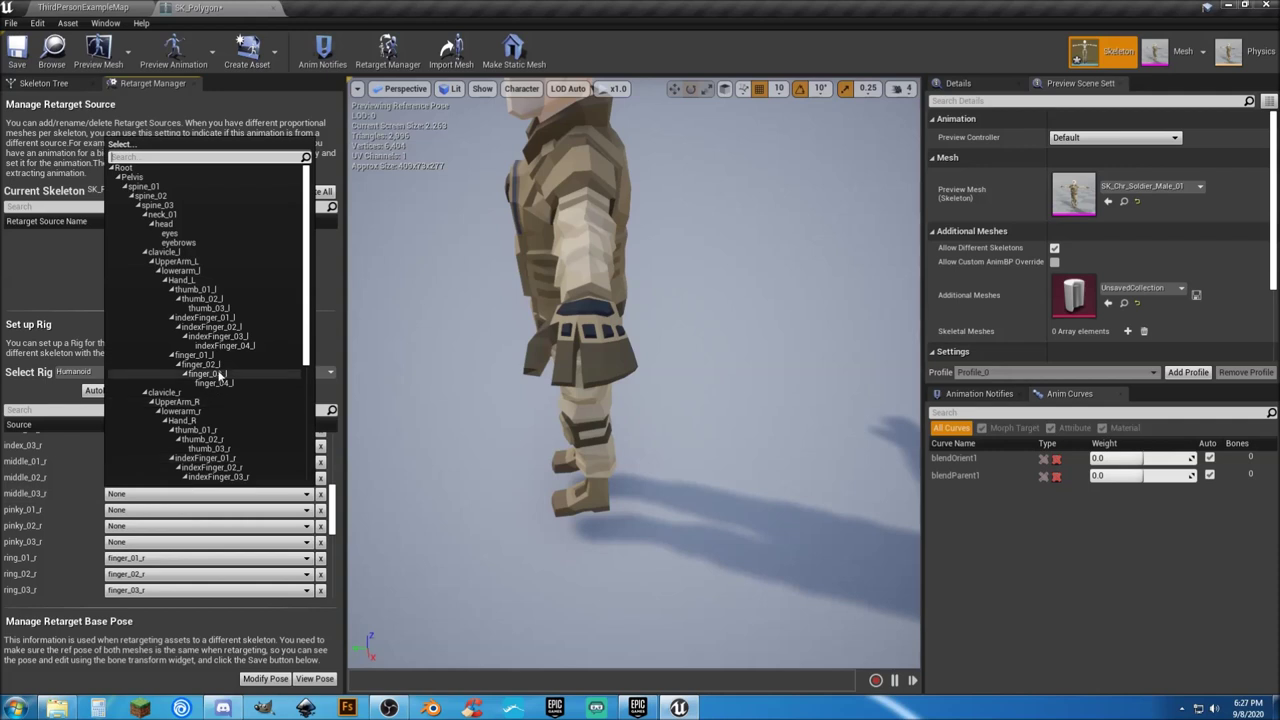
{"action": "scroll", "coordinate": [222, 375], "scroll_direction": "down", "scroll_amount": 4}
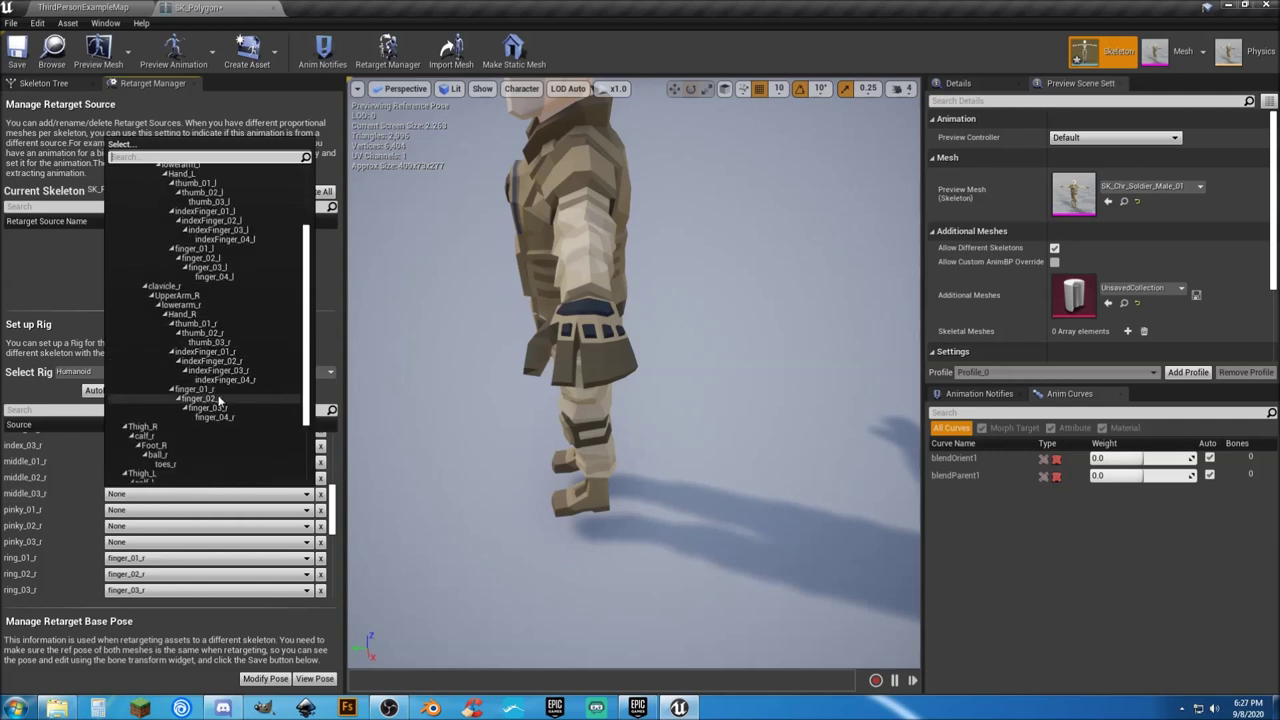
{"action": "left_click", "coordinate": [216, 408]}
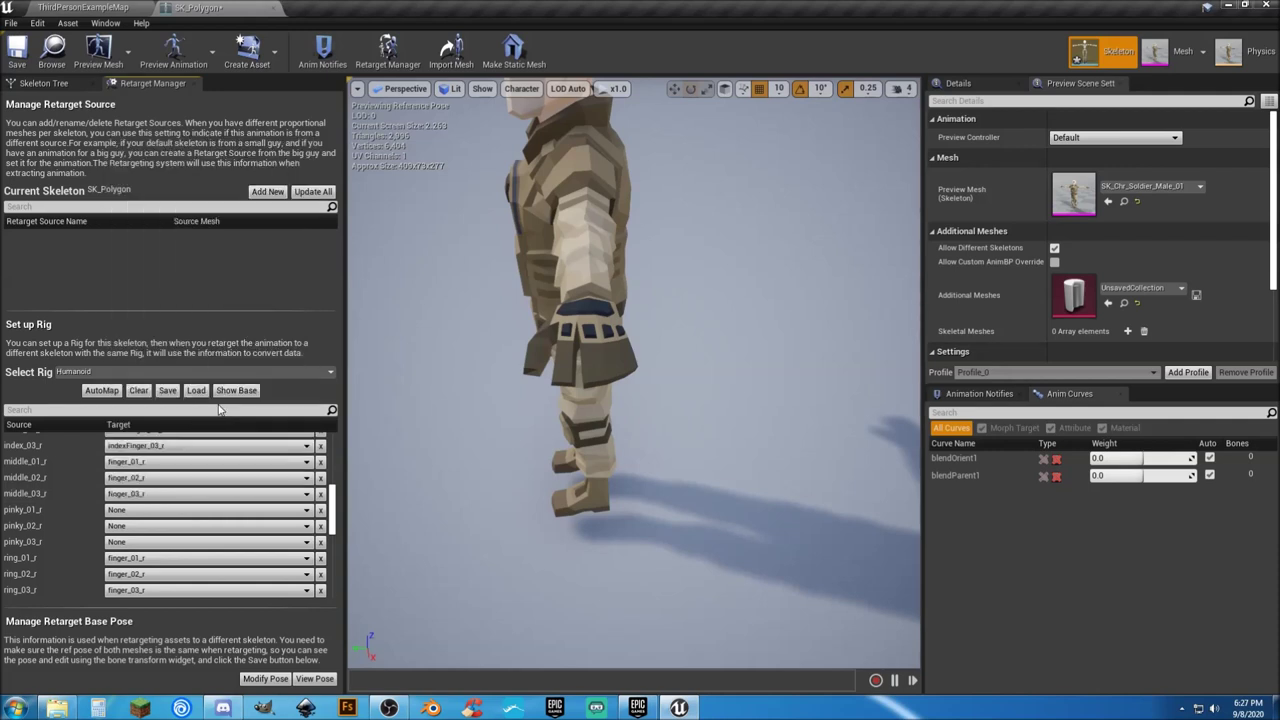
Step: Map pinky_01–03_r to finger_01–03_r and save the SK_Polygon skeleton
{"action": "left_click", "coordinate": [165, 516]}
{"action": "scroll", "coordinate": [213, 424], "scroll_direction": "down", "scroll_amount": 3}
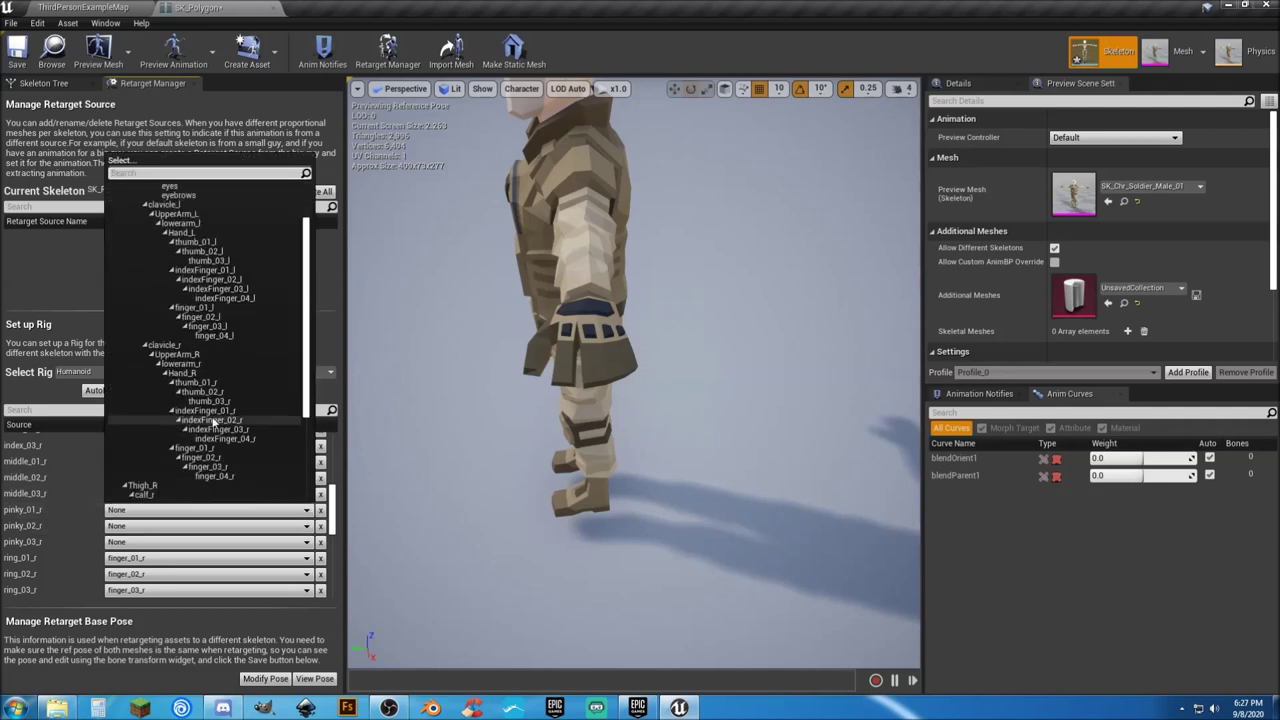
{"action": "left_click", "coordinate": [205, 427]}
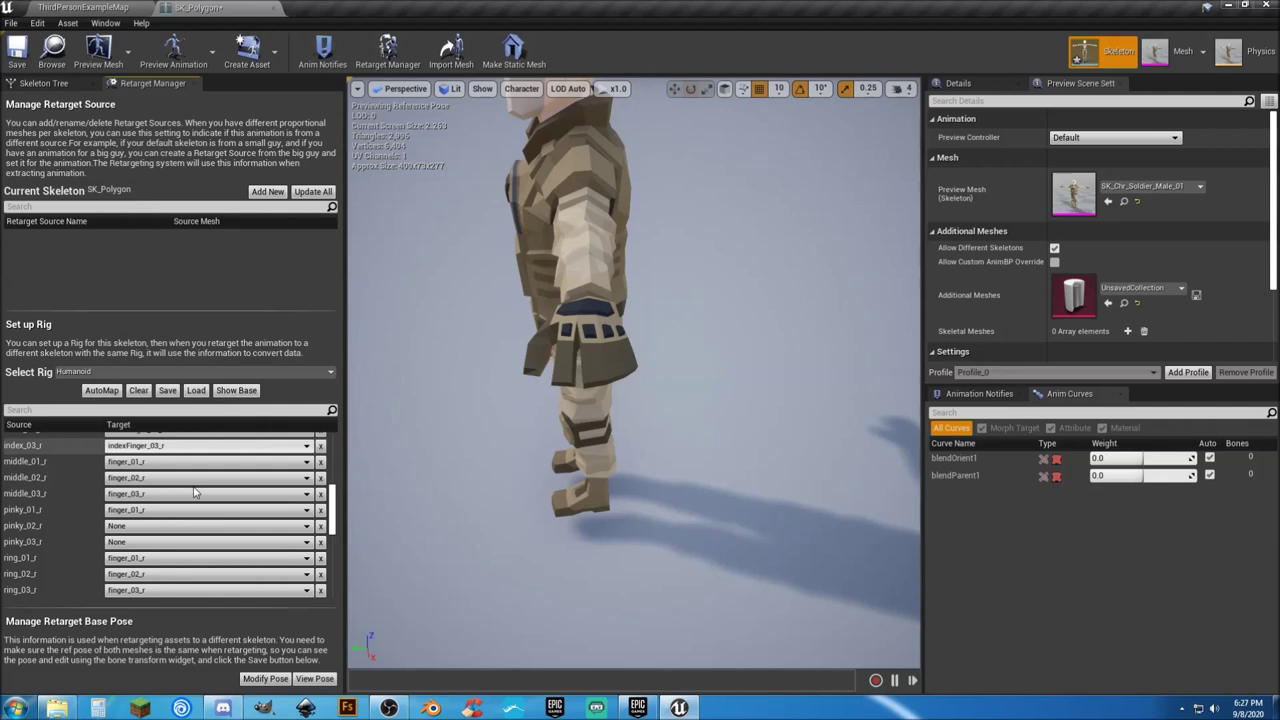
{"action": "left_click", "coordinate": [178, 526]}
{"action": "scroll", "coordinate": [210, 470], "scroll_direction": "down", "scroll_amount": 2}
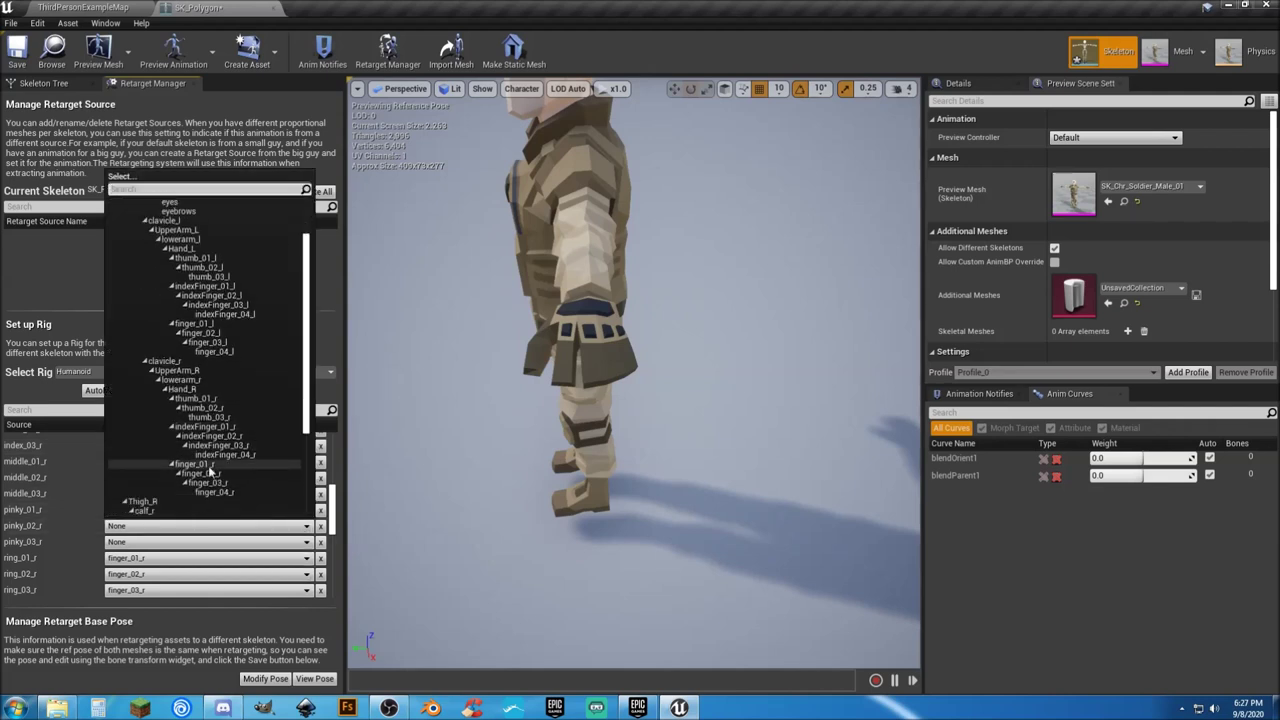
{"action": "left_click", "coordinate": [205, 476]}
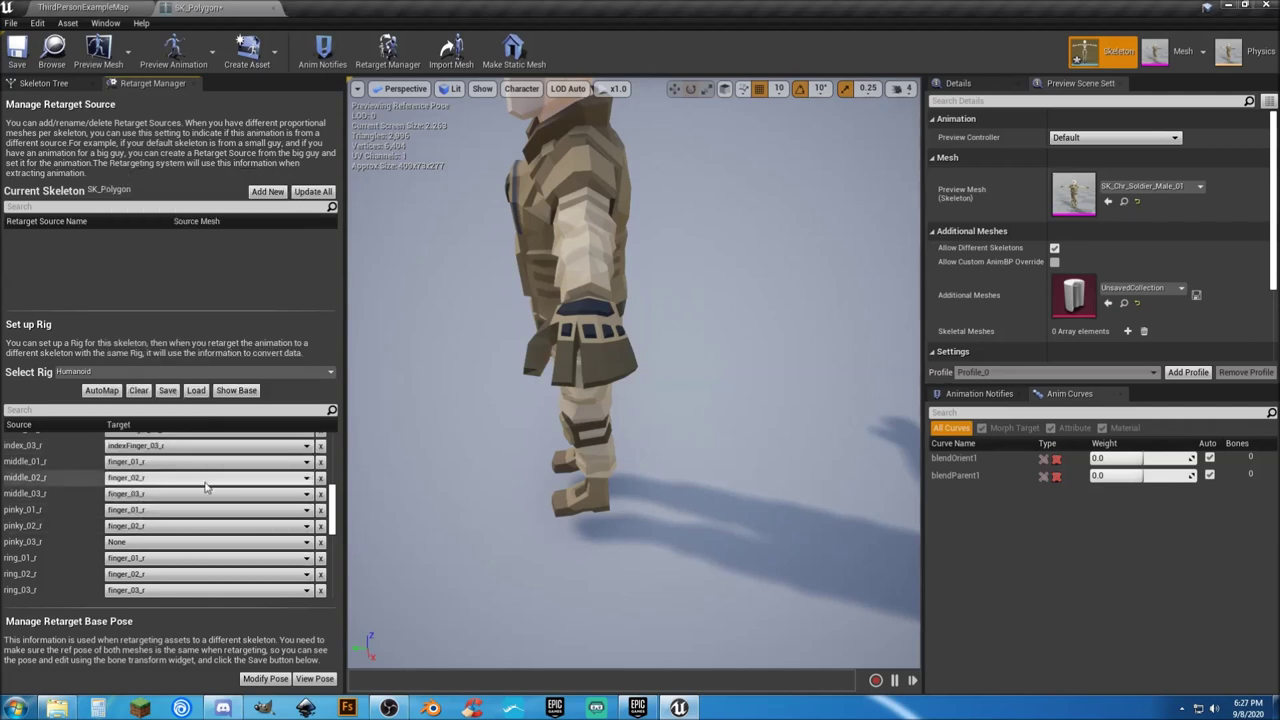
{"action": "left_click", "coordinate": [198, 538]}
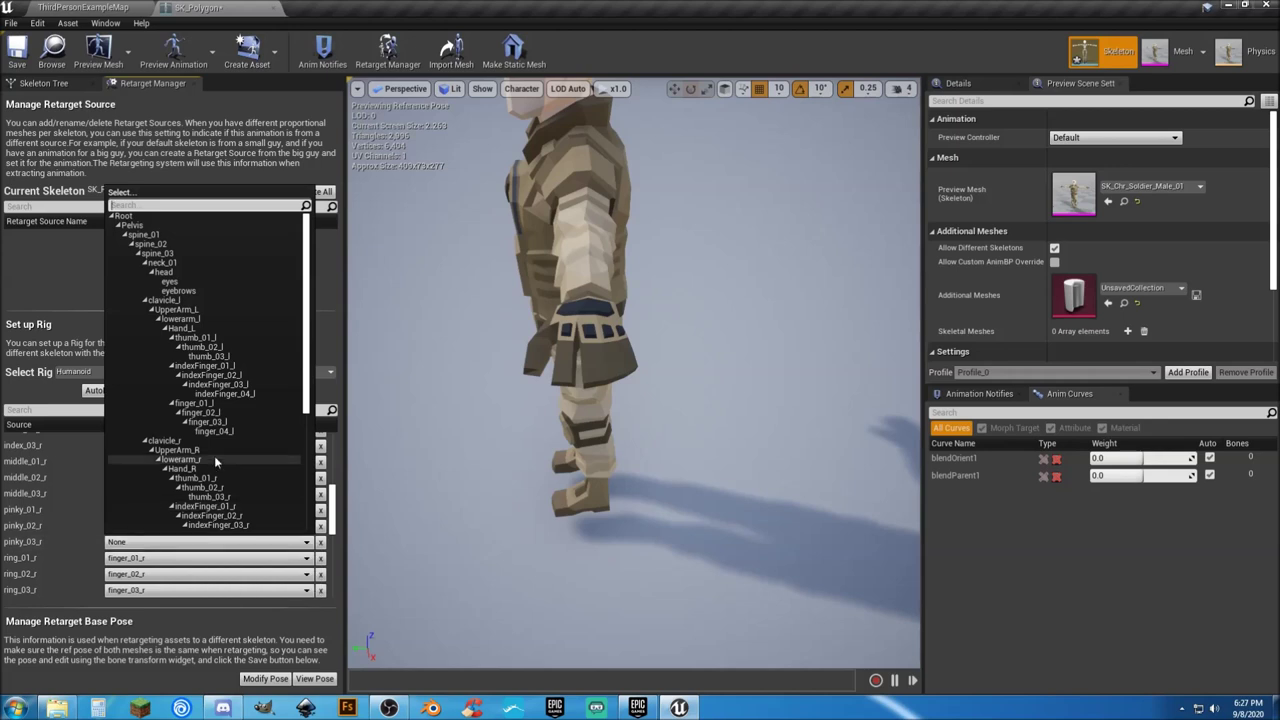
{"action": "scroll", "coordinate": [214, 455], "scroll_direction": "down", "scroll_amount": 2}
{"action": "left_click", "coordinate": [216, 480]}
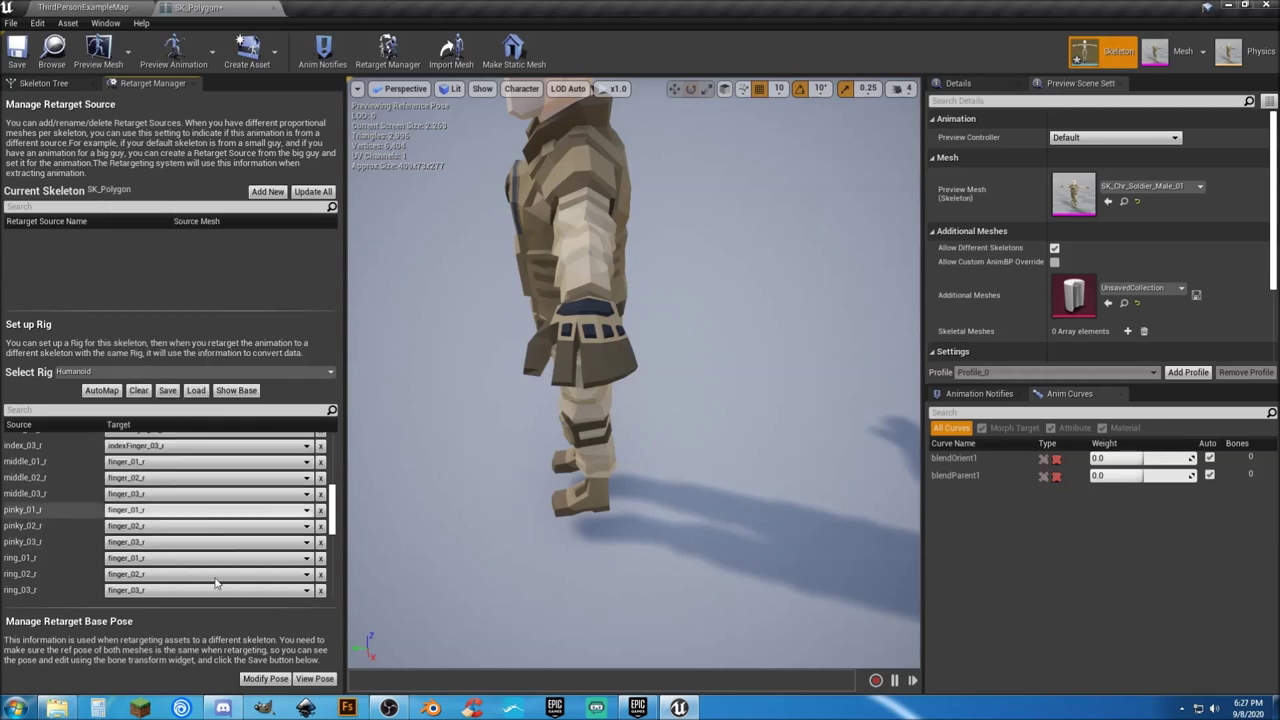
{"action": "left_click", "coordinate": [19, 58]}
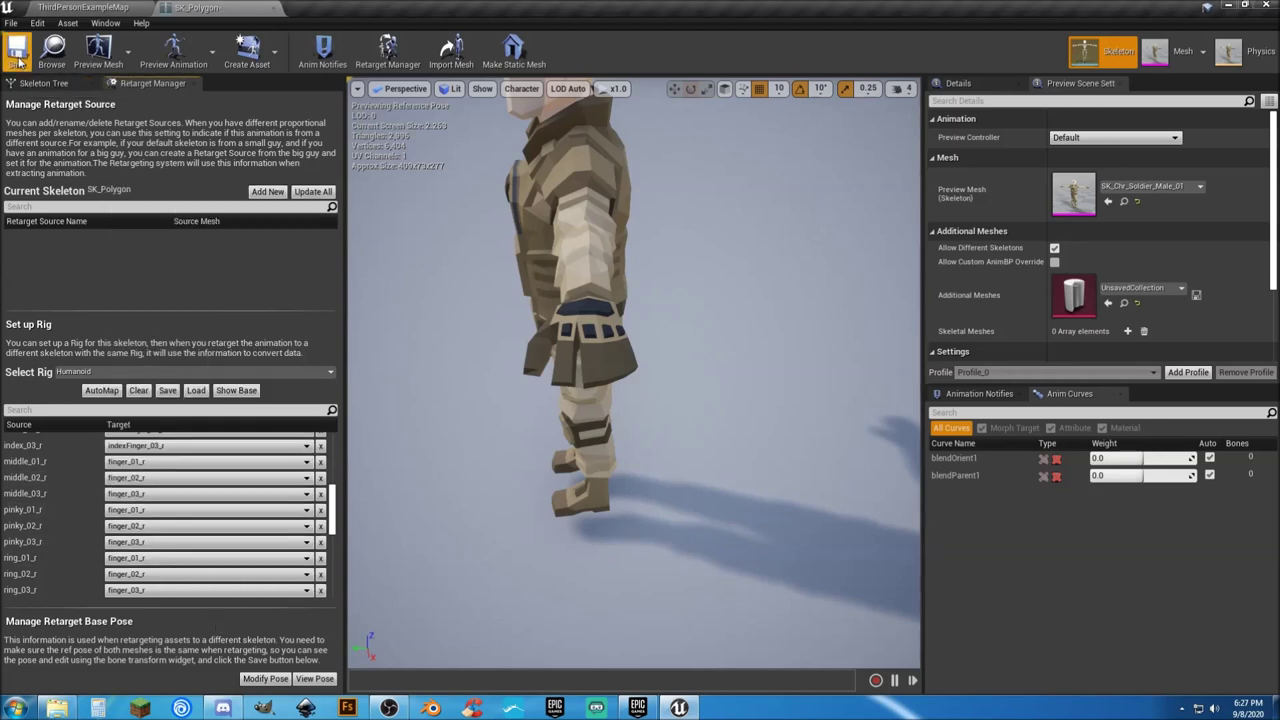
Step: Close the SK_Polygon editor and save all modified assets, including SK_Mannequin
{"action": "left_click", "coordinate": [273, 9]}
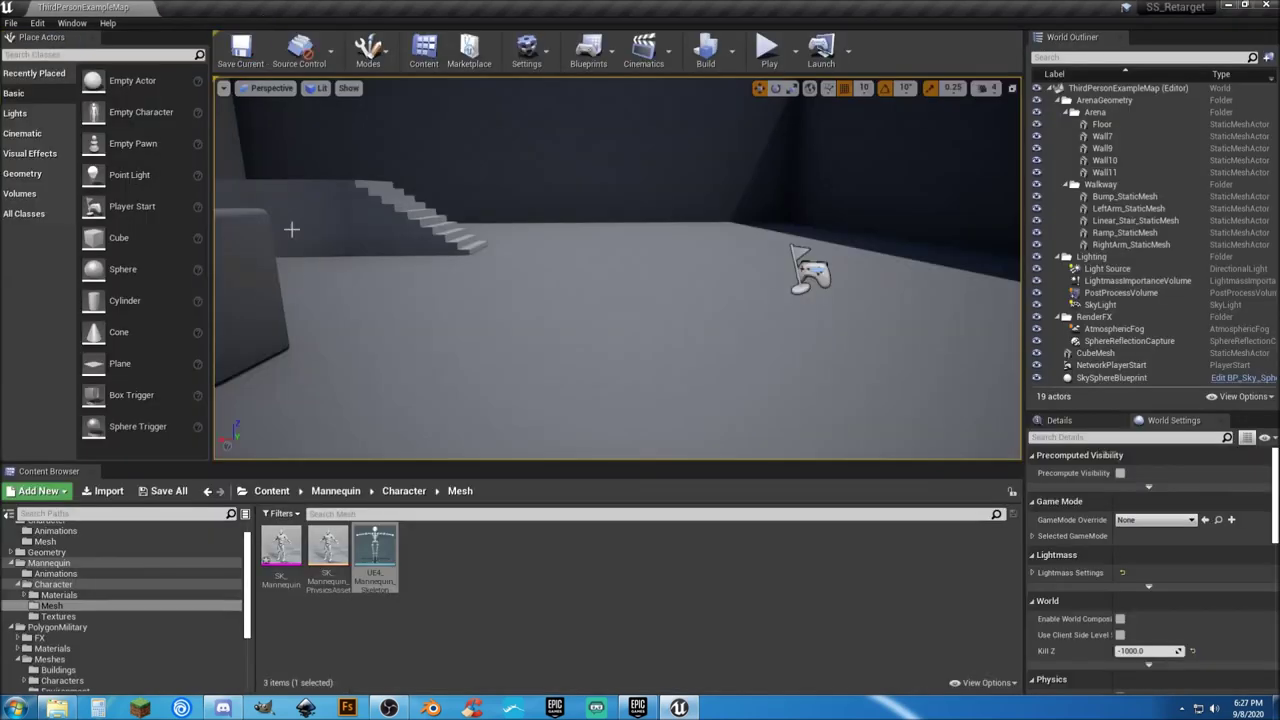
{"action": "left_click", "coordinate": [525, 562]}
{"action": "left_click", "coordinate": [165, 490]}
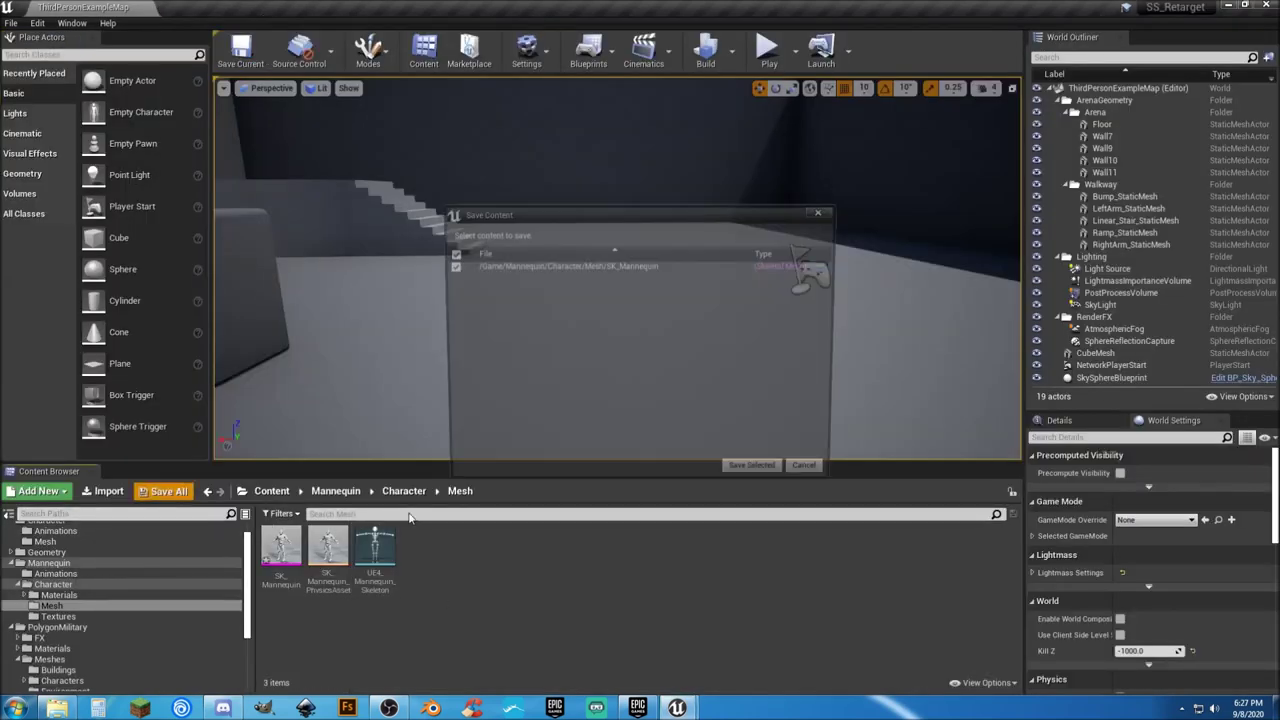
{"action": "left_click", "coordinate": [748, 479]}
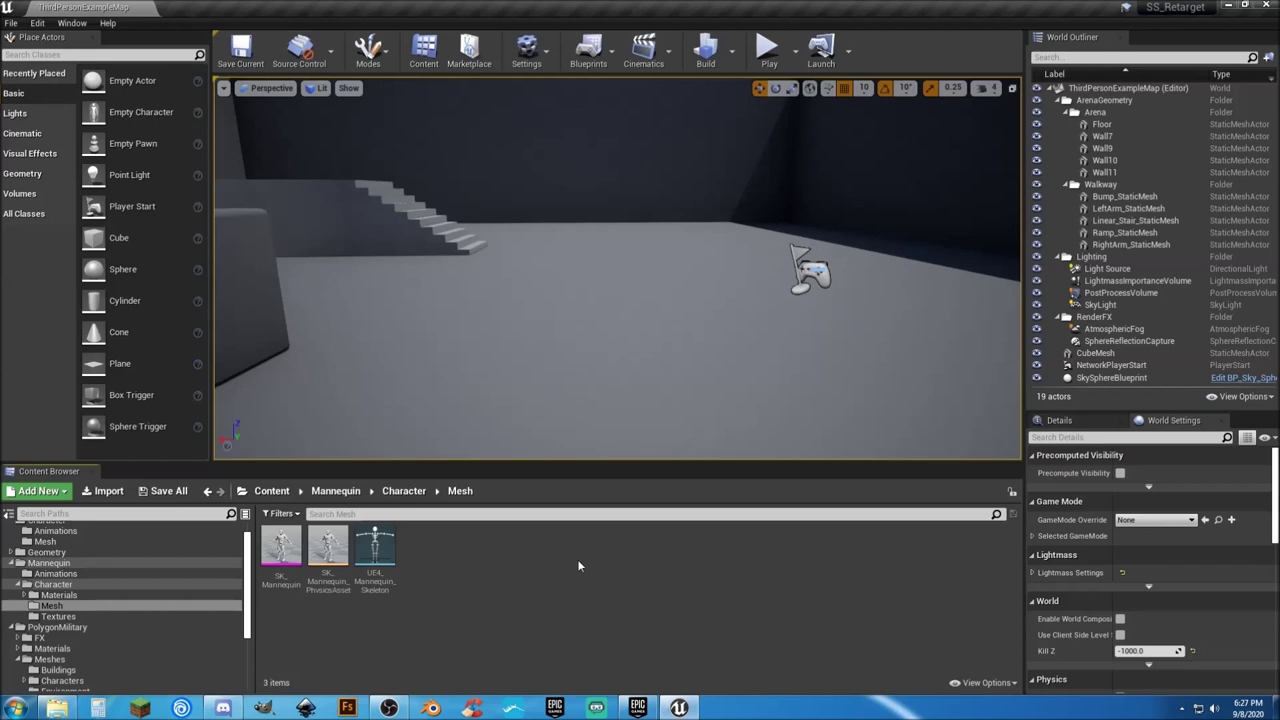
{"action": "scroll", "coordinate": [60, 575], "scroll_direction": "up", "scroll_amount": 1}
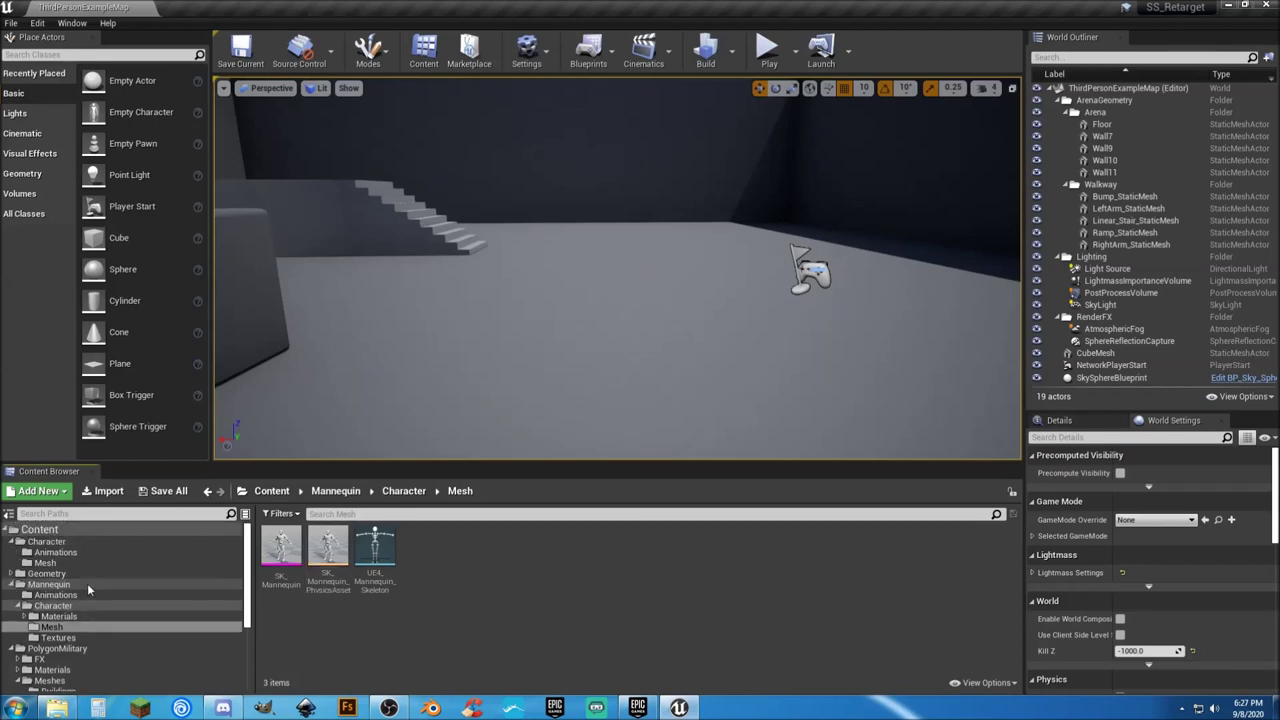
Step: Browse the Content Browser to Mannequin > Animations and select ThirdPerson_AnimBP
{"action": "left_click", "coordinate": [67, 553]}
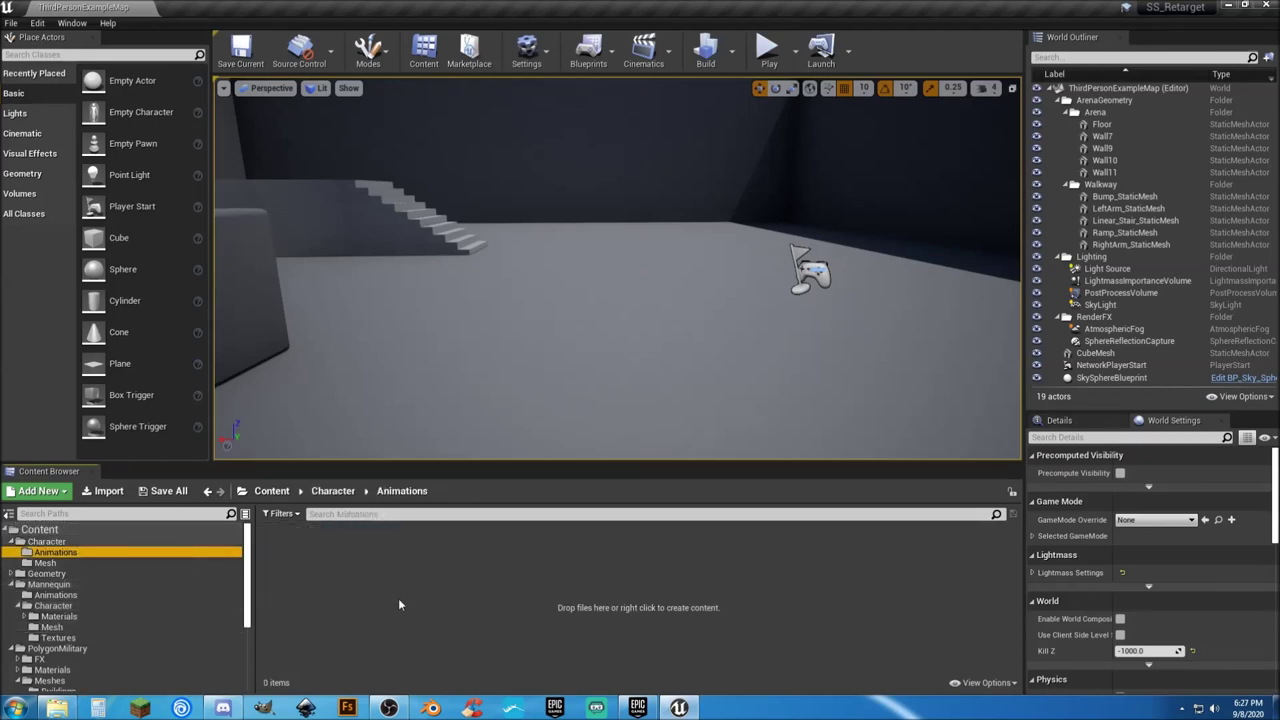
{"action": "scroll", "coordinate": [45, 585], "scroll_direction": "down", "scroll_amount": 1}
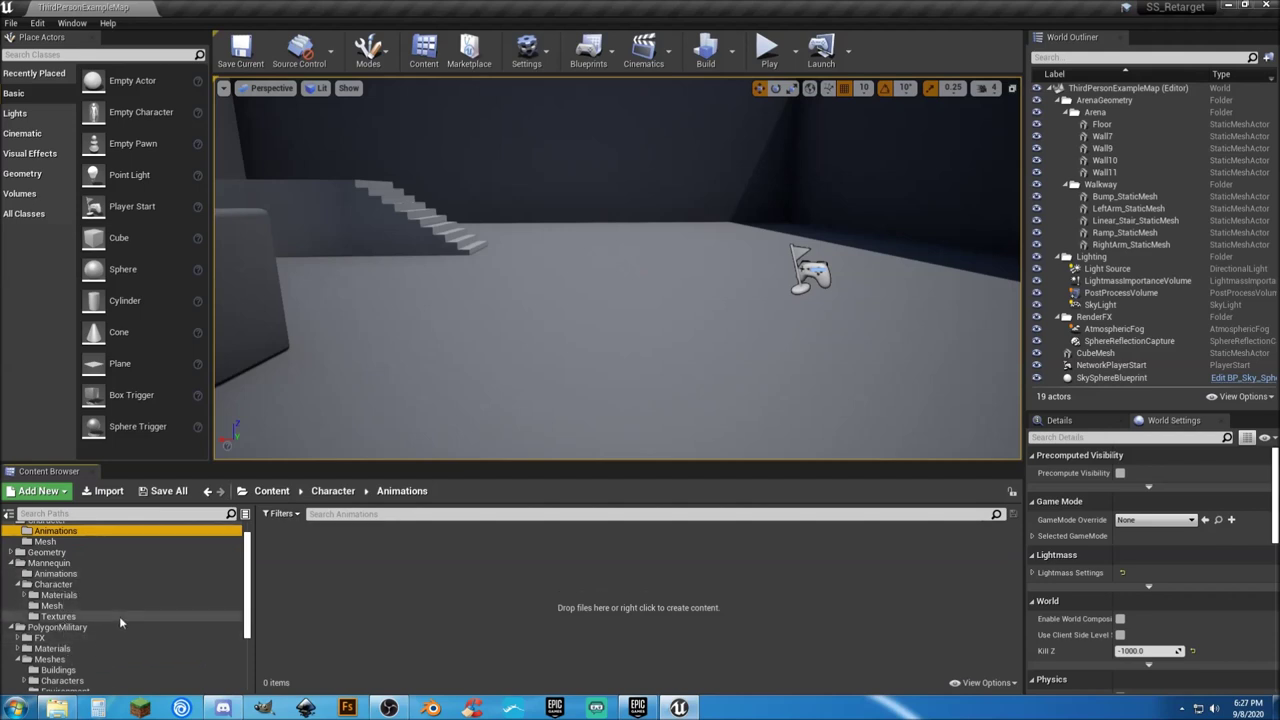
{"action": "left_click", "coordinate": [62, 575]}
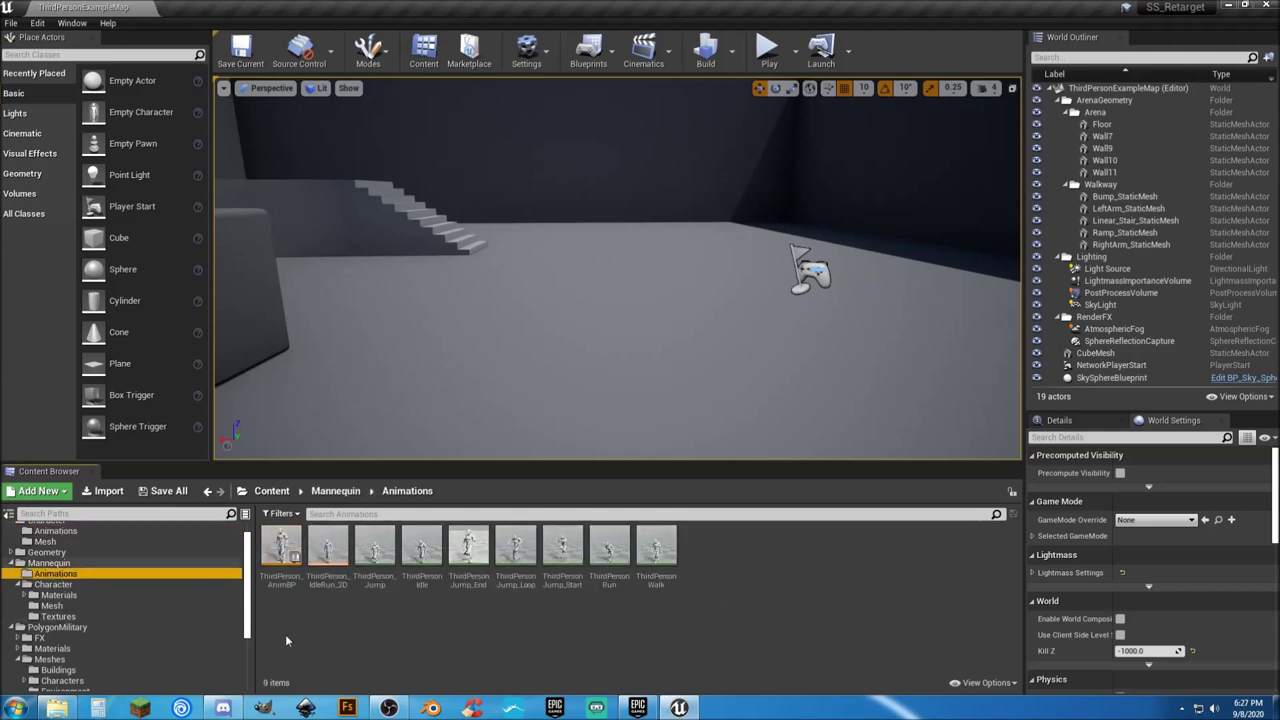
{"action": "left_click", "coordinate": [282, 586]}
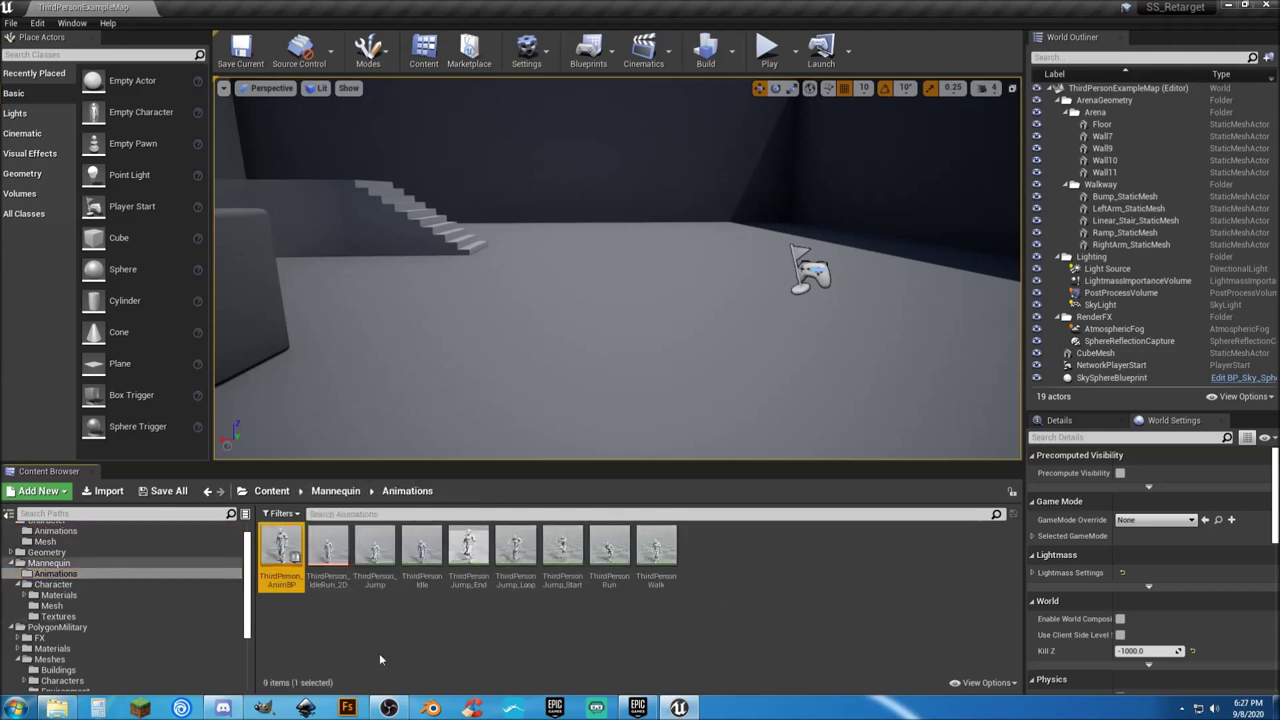
{"action": "key", "text": "F2"}
{"action": "key", "text": "ctrl+c"}
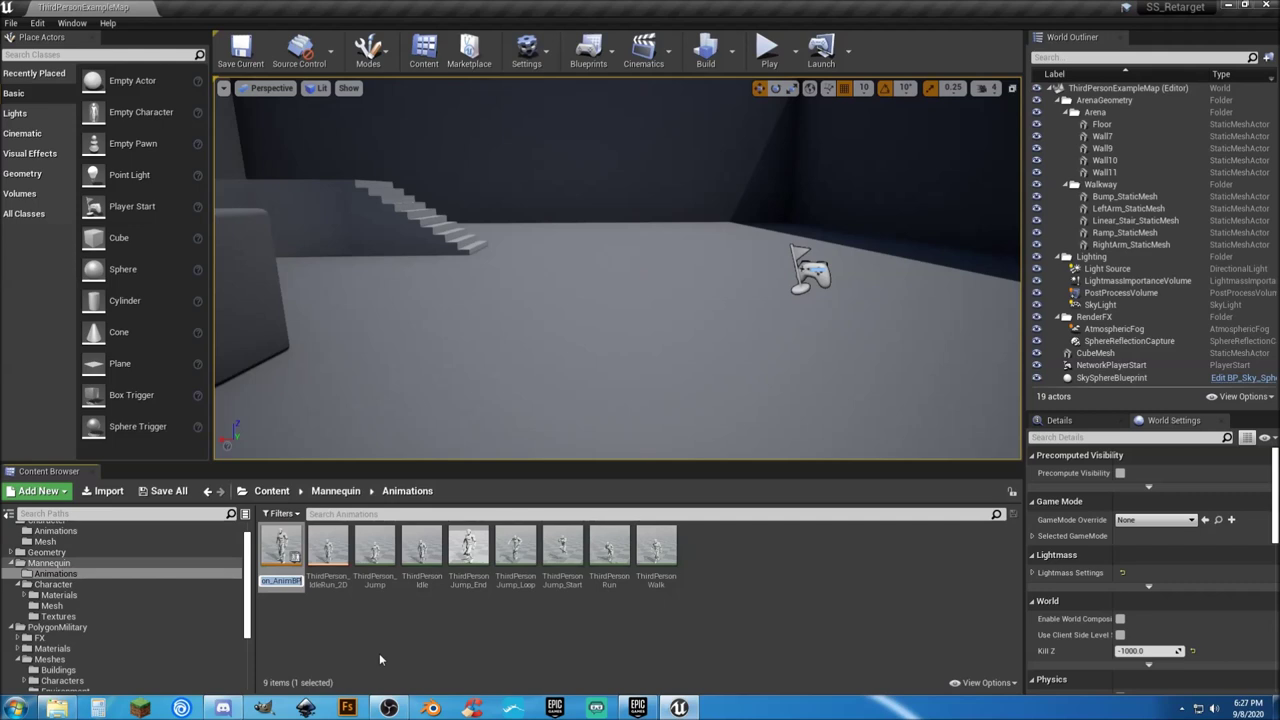
{"action": "left_click", "coordinate": [318, 636]}
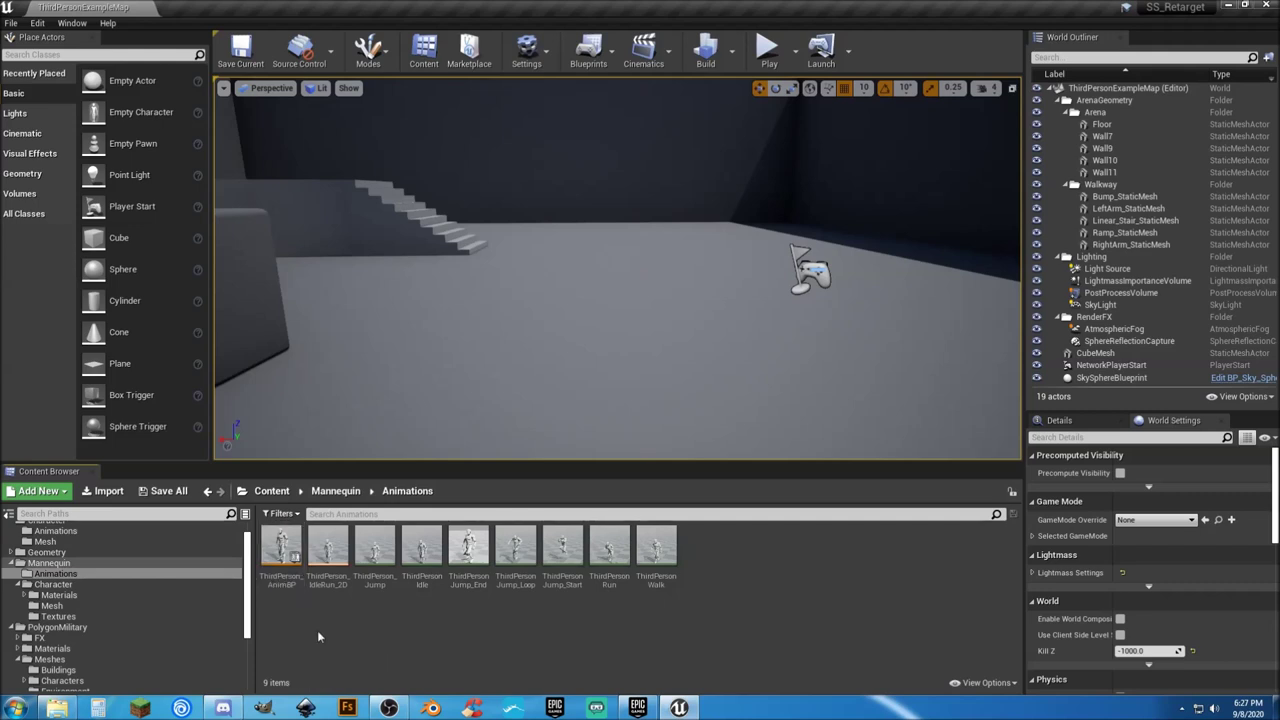
Step: Start duplicating and retargeting ThirdPerson_AnimBP onto the SK_Polygon skeleton
{"action": "right_click", "coordinate": [281, 580]}
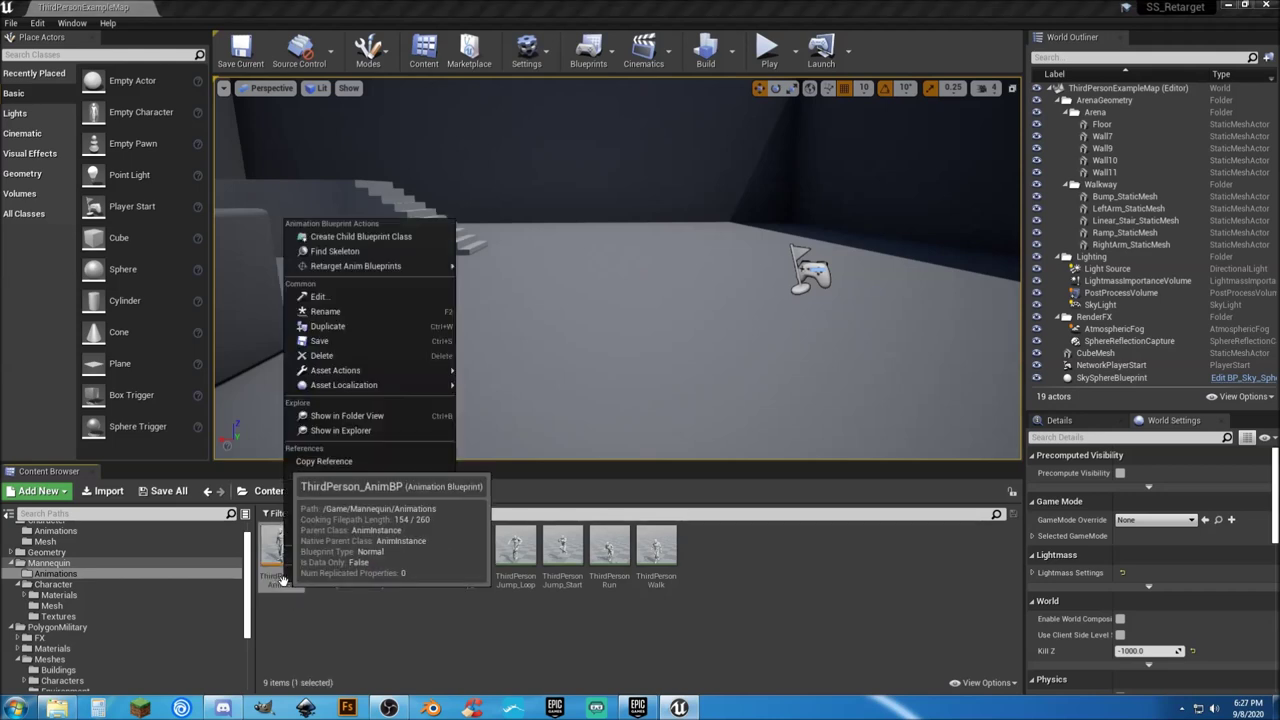
{"action": "mouse_move", "coordinate": [424, 272]}
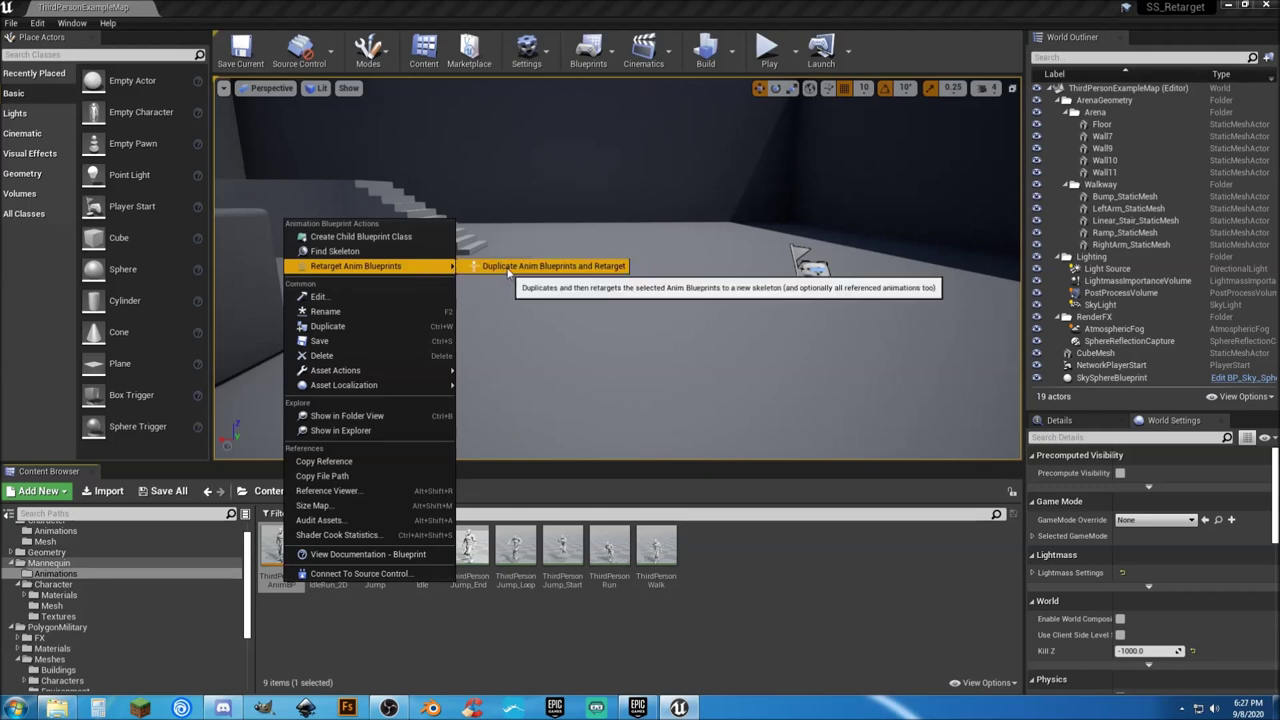
{"action": "left_click", "coordinate": [508, 268]}
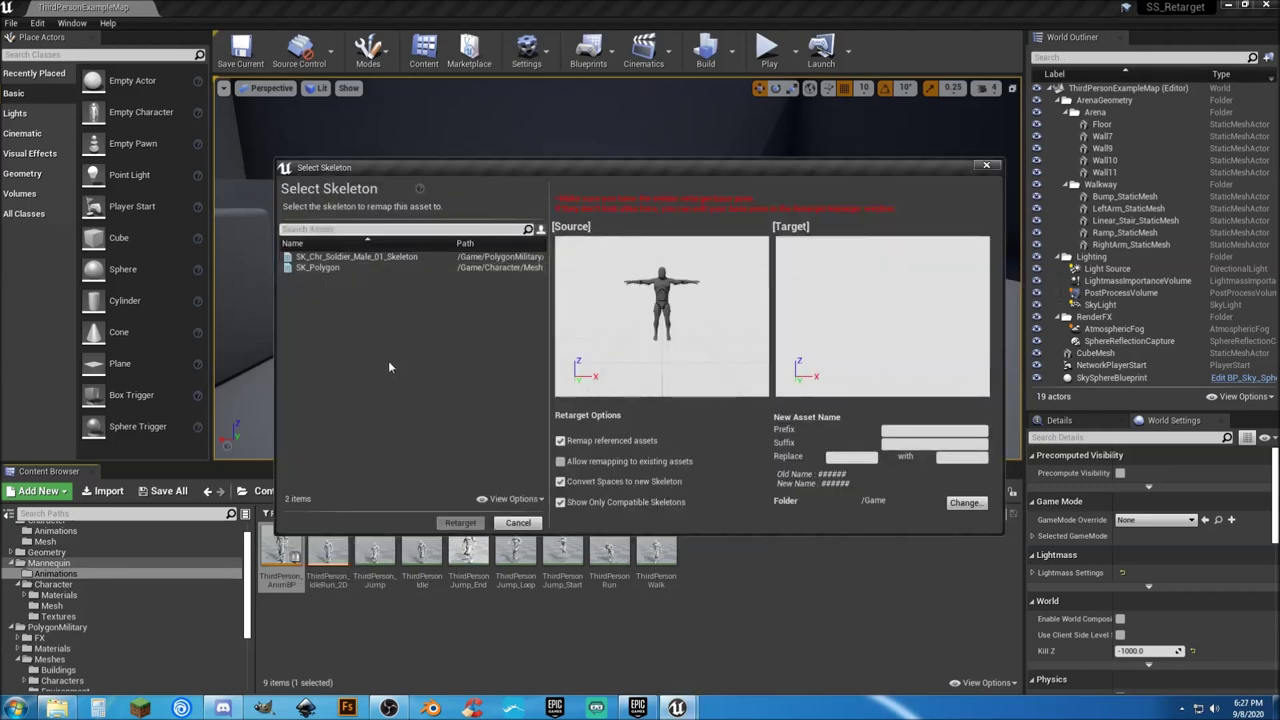
{"action": "left_click", "coordinate": [340, 268]}
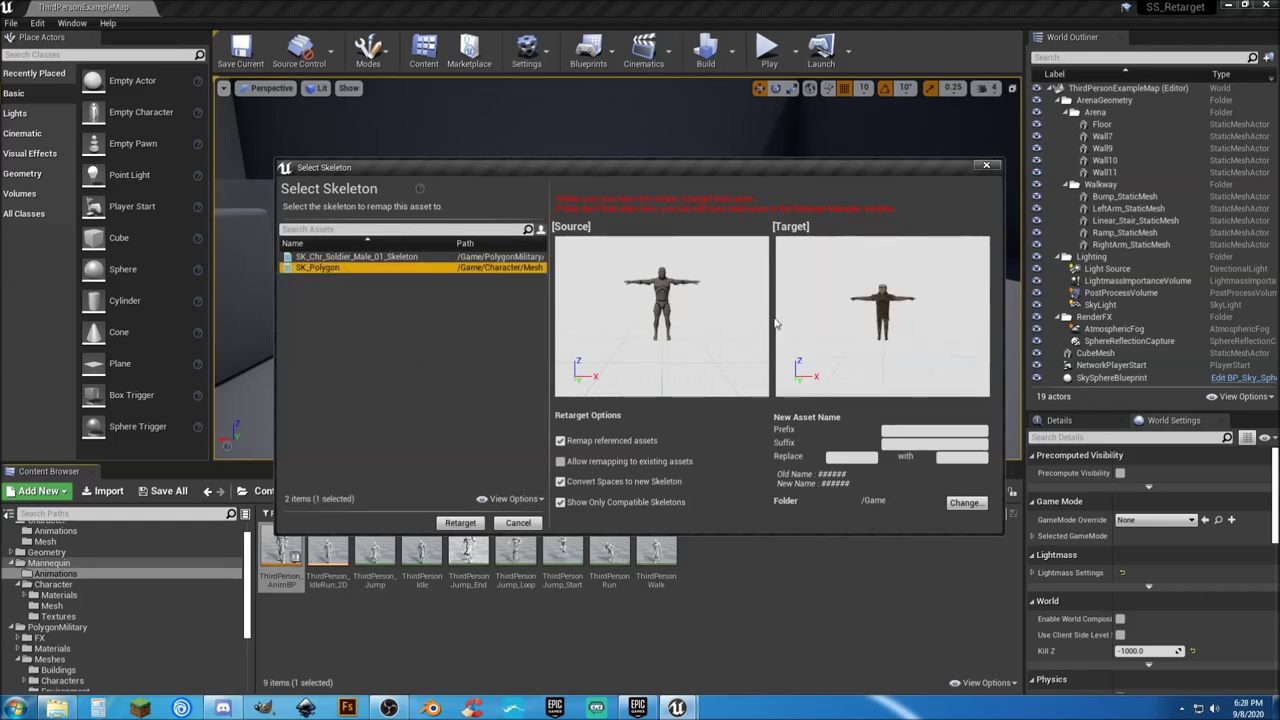
Step: Name the copy by replacing ThirdPerson_AnimBP with Poly_ABP, and pick a different destination folder
{"action": "left_click", "coordinate": [844, 456]}
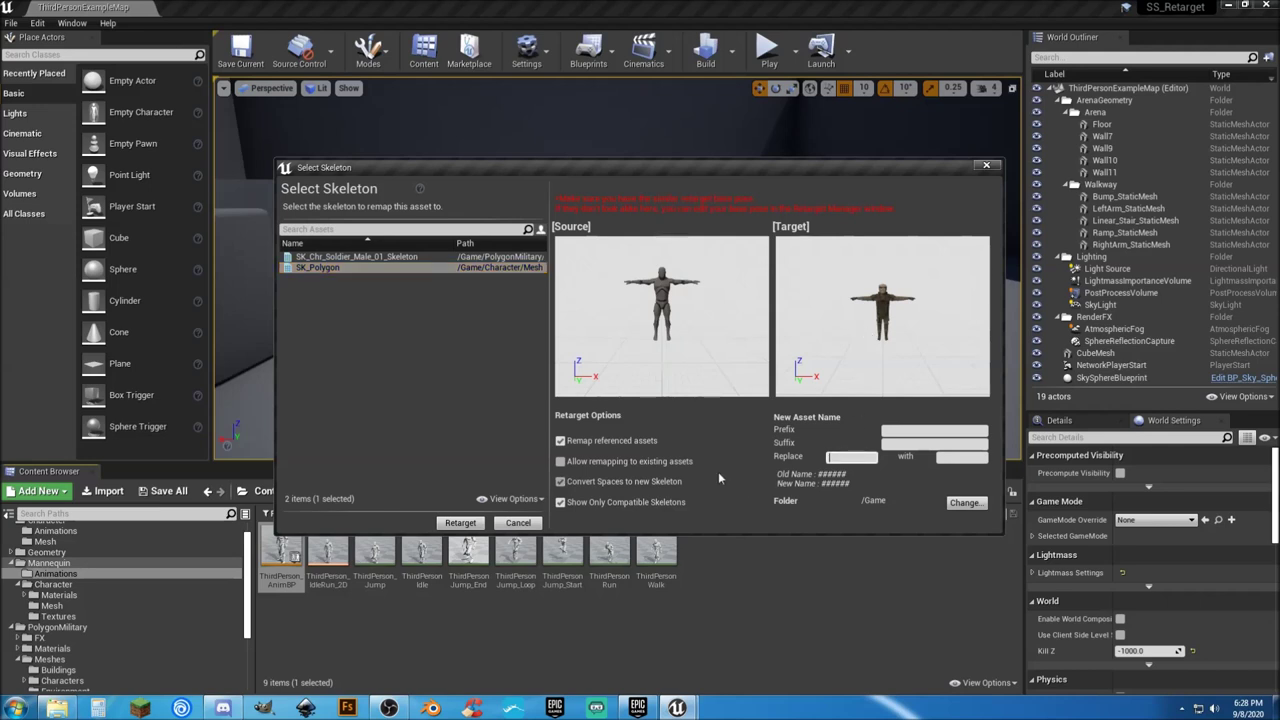
{"action": "key", "text": "ctrl+v"}
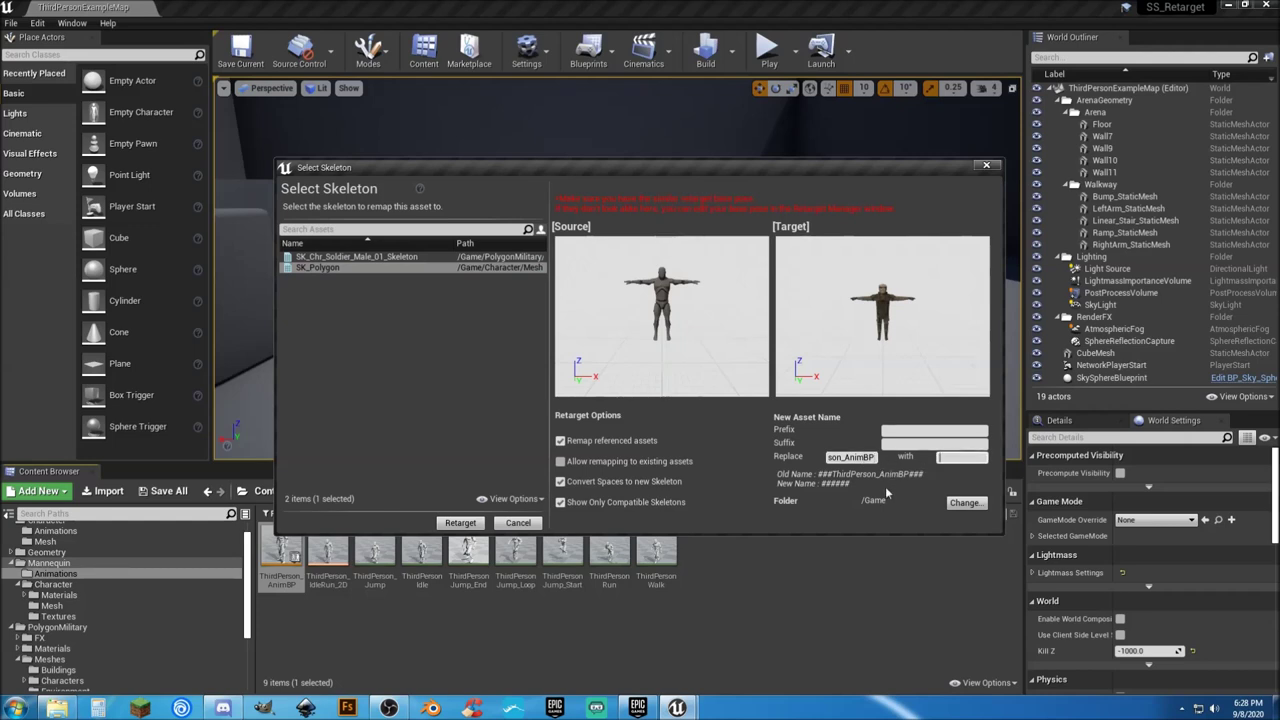
{"action": "type", "text": "Poly_ABP"}
{"action": "left_click", "coordinate": [963, 503]}
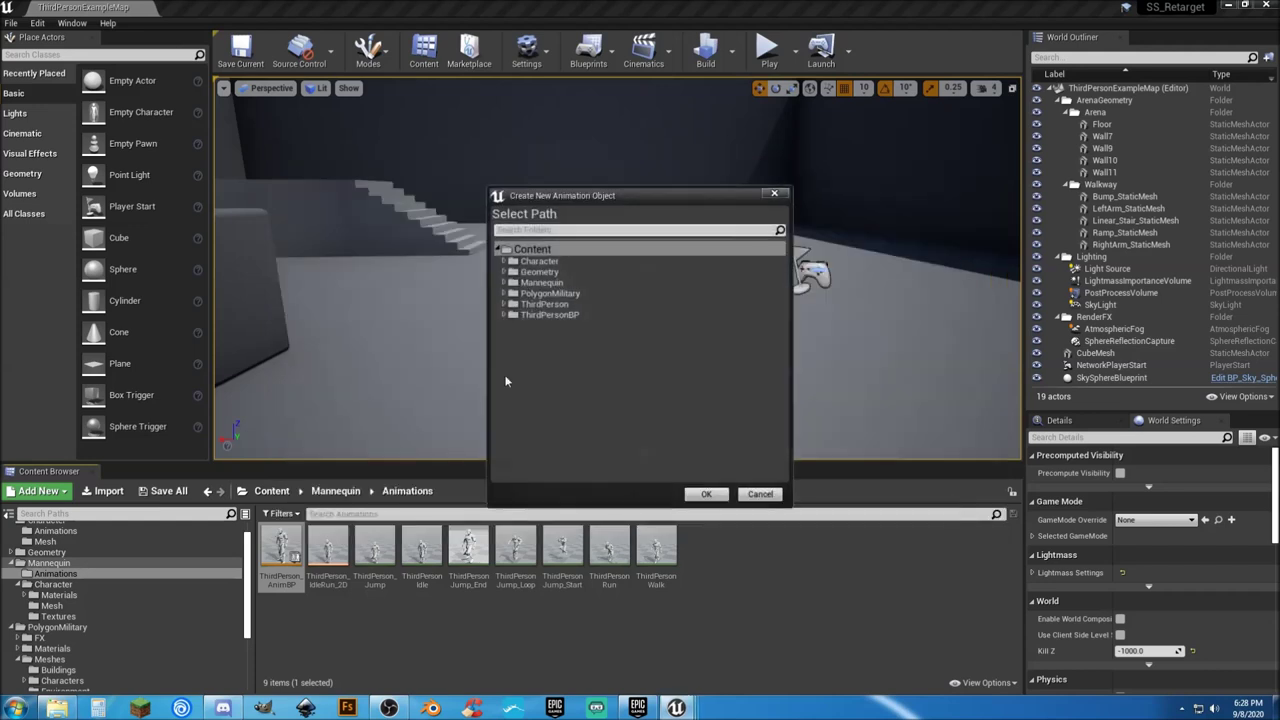
Step: Retarget the duplicates into Character/Animations and save all the new assets
{"action": "left_click", "coordinate": [504, 263]}
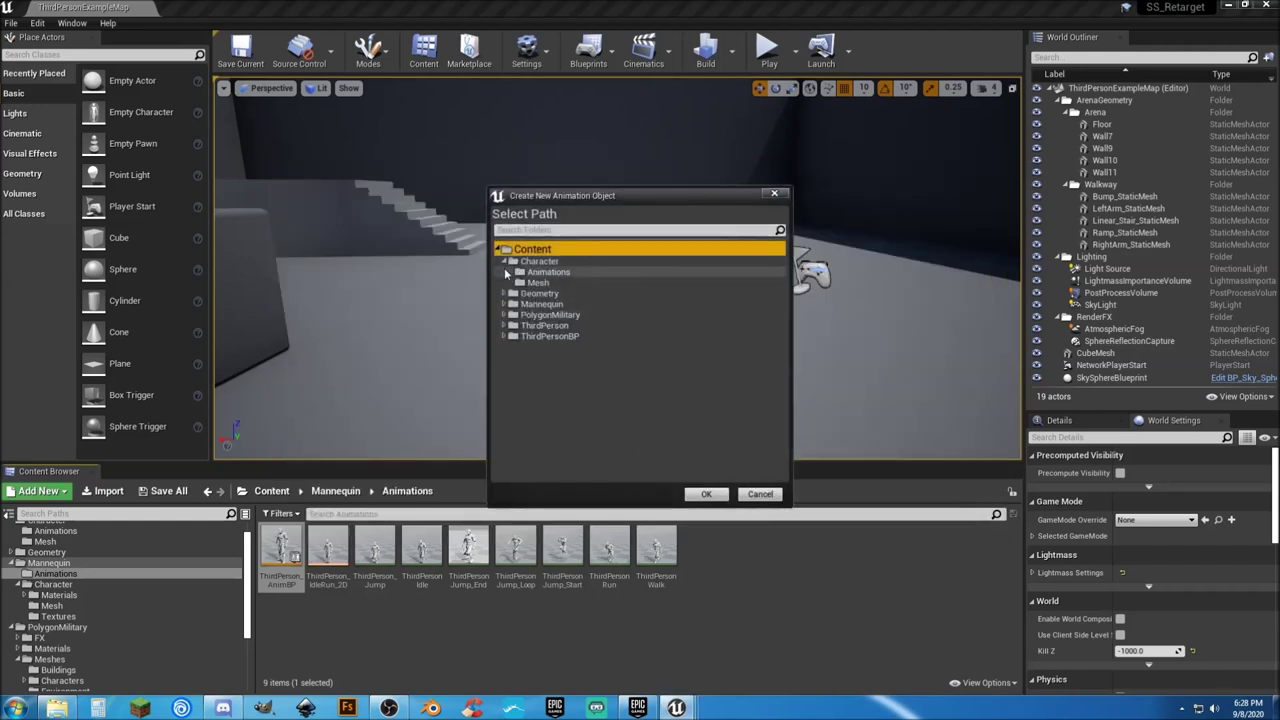
{"action": "left_click", "coordinate": [530, 273]}
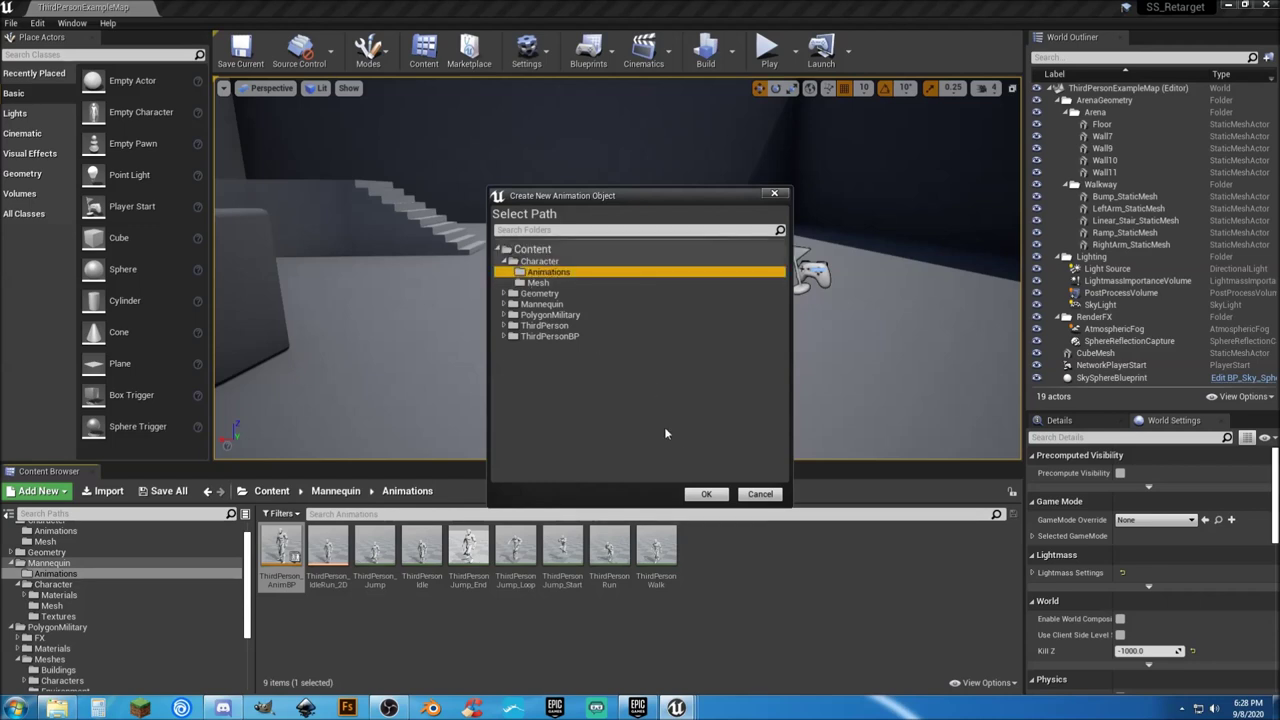
{"action": "left_click", "coordinate": [706, 494]}
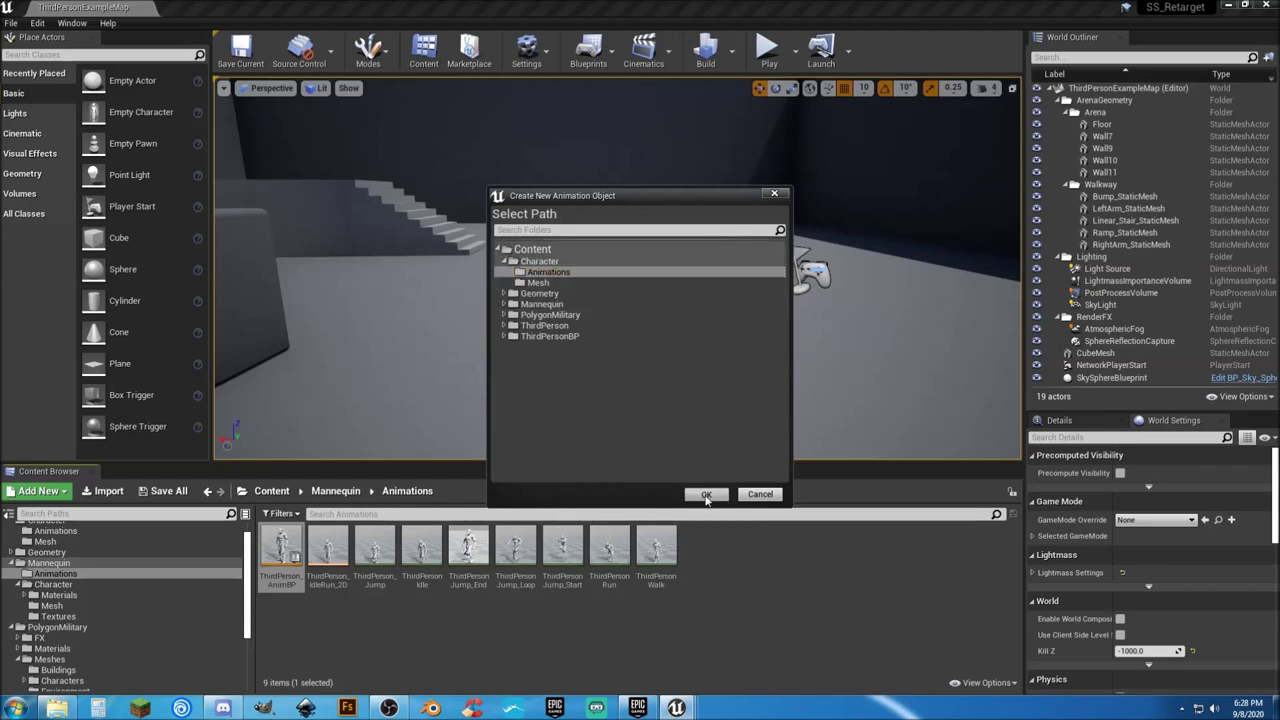
{"action": "left_click", "coordinate": [460, 522]}
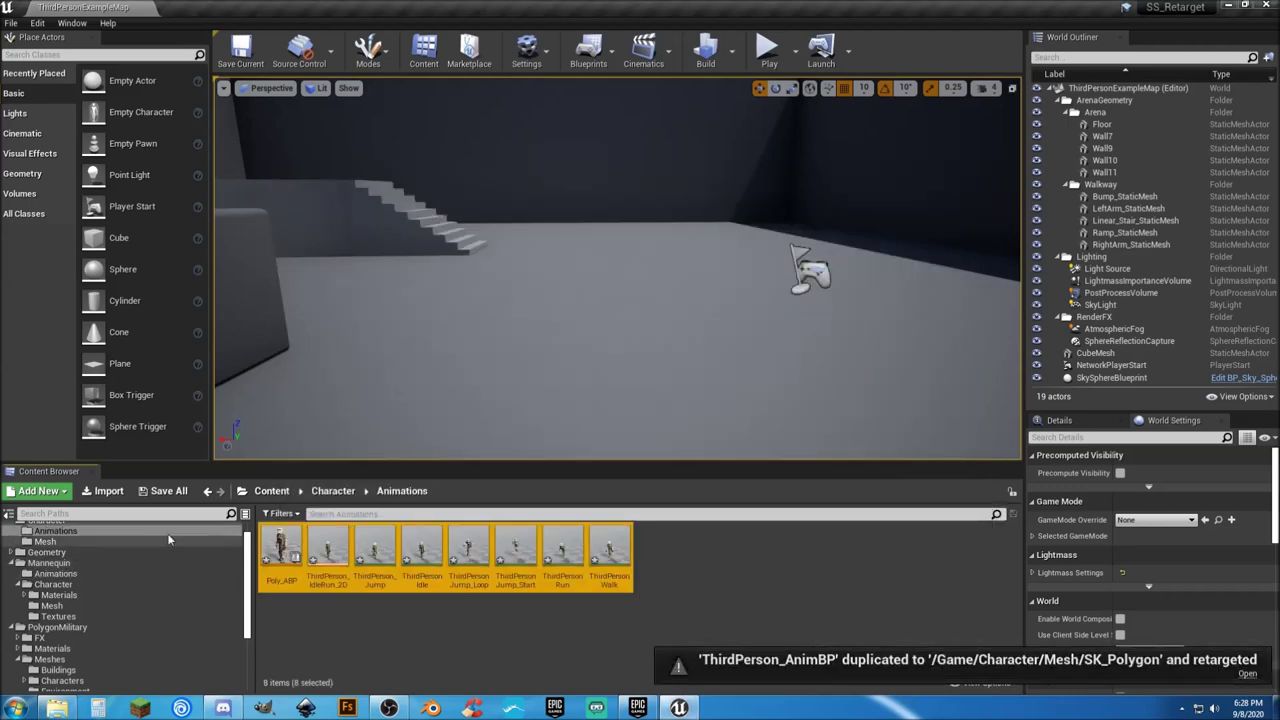
{"action": "left_click", "coordinate": [168, 491]}
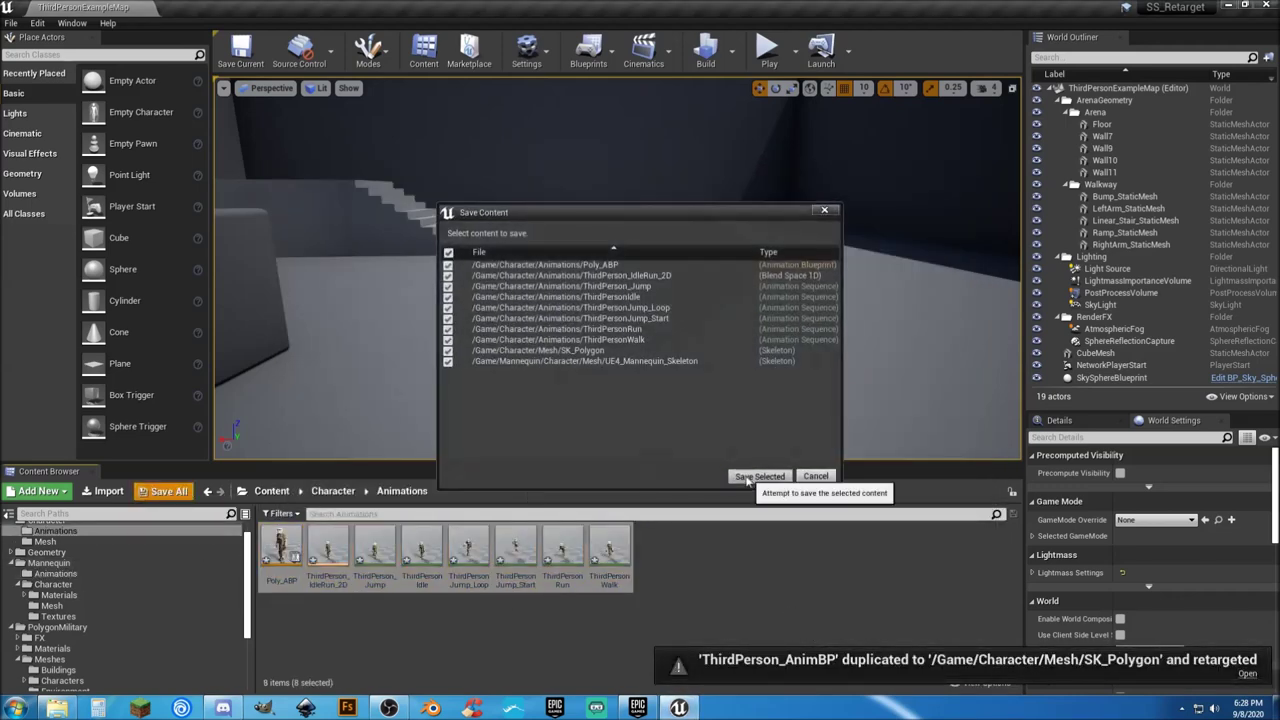
{"action": "left_click", "coordinate": [765, 476]}
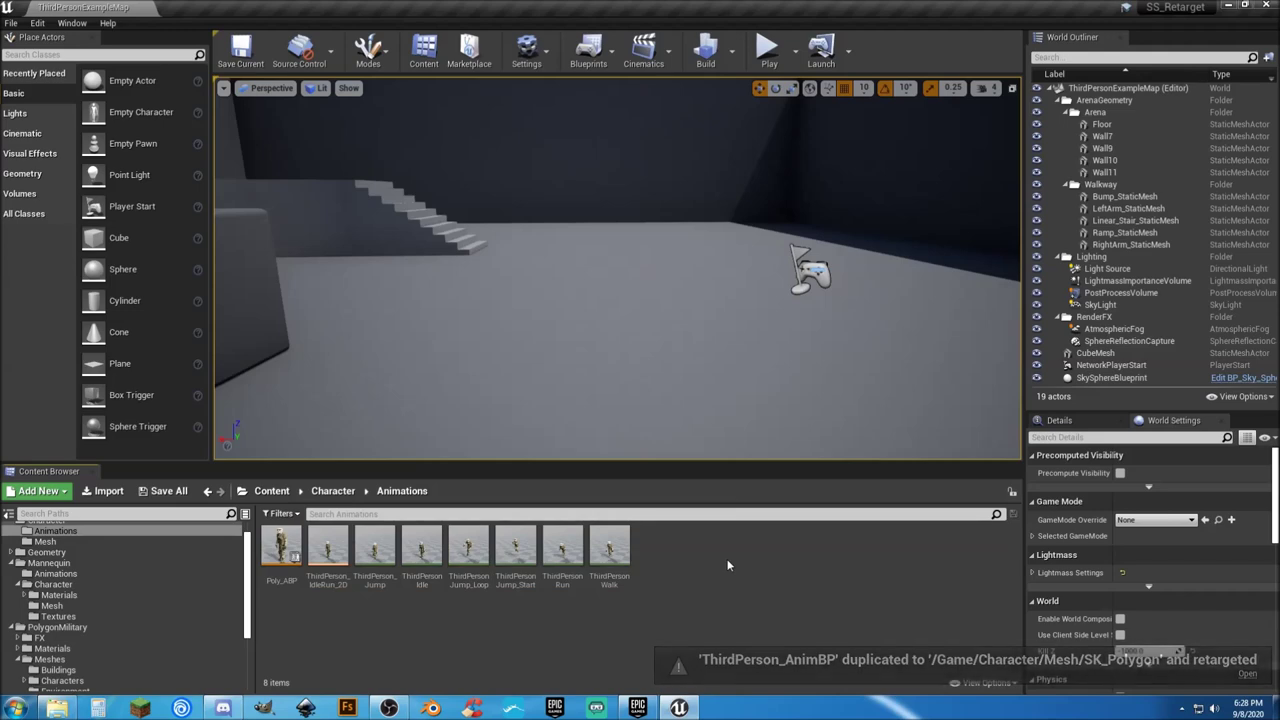
Step: Open ThirdPersonIdle, pause playback and scrub back to frame 0
{"action": "double_click", "coordinate": [413, 584]}
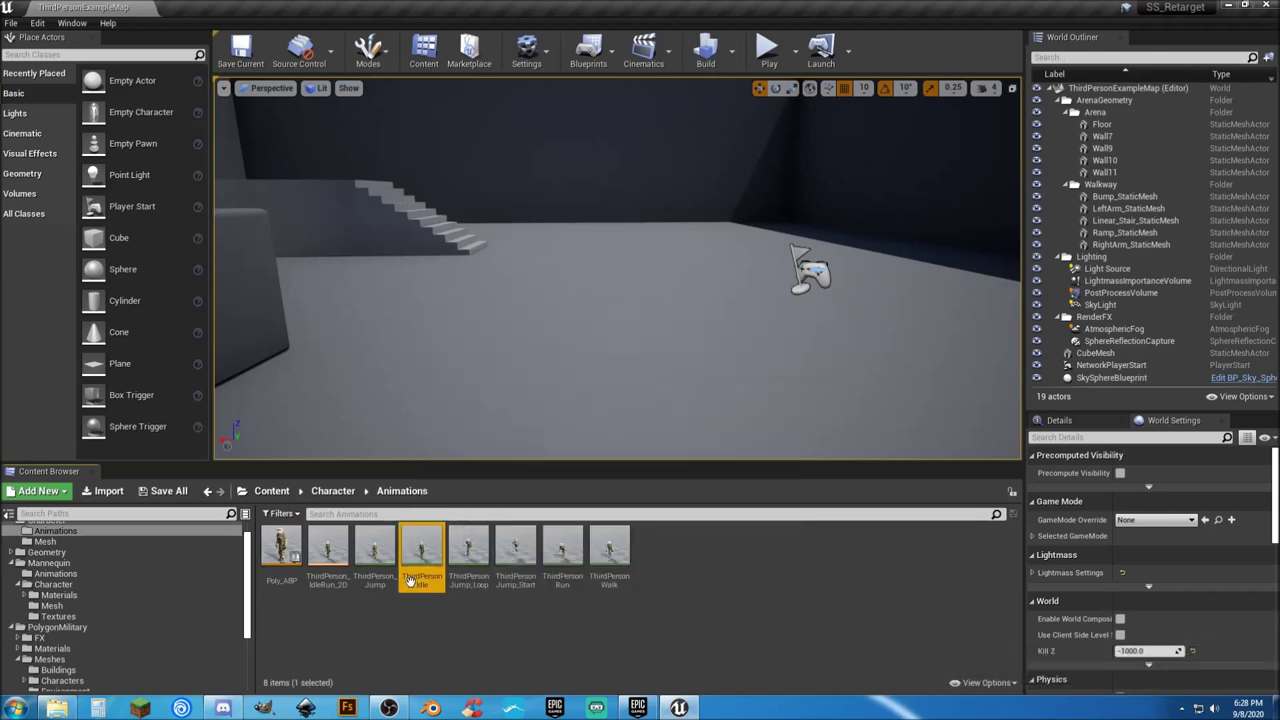
{"action": "scroll", "coordinate": [652, 346], "scroll_direction": "up", "scroll_amount": 4}
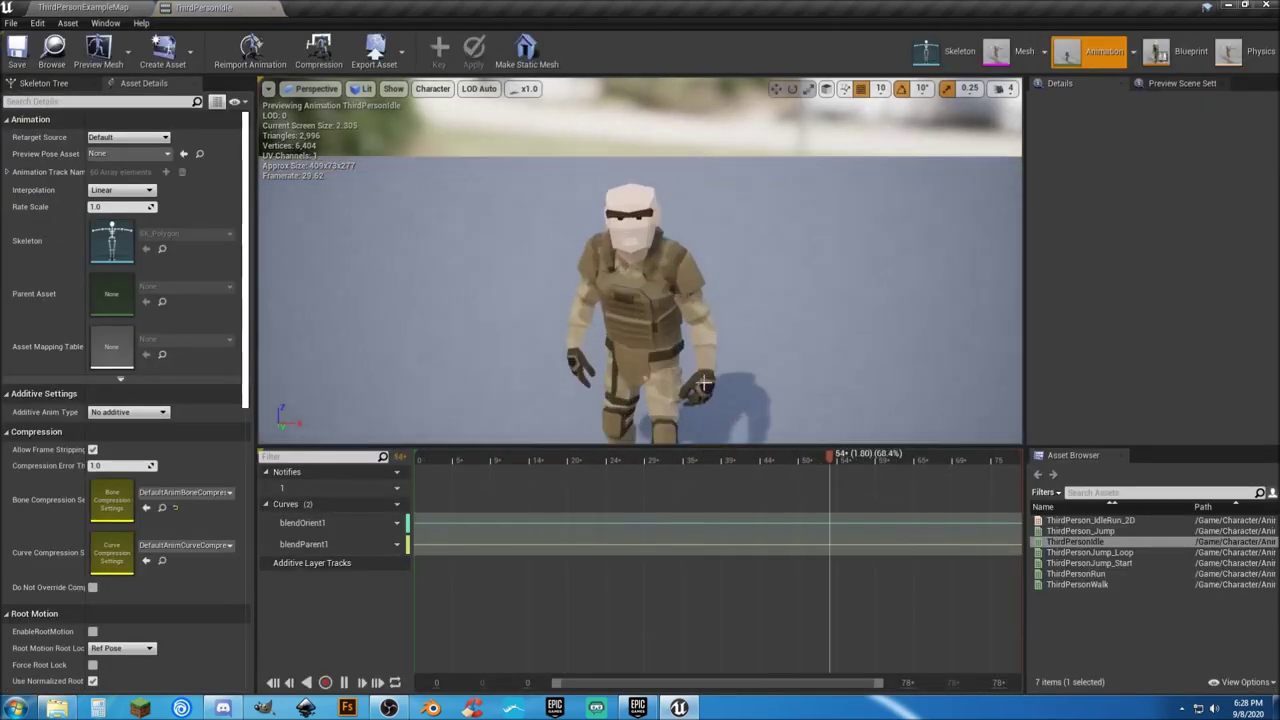
{"action": "left_click_drag", "start_coordinate": [681, 328], "coordinate": [718, 392], "text": "alt"}
{"action": "scroll", "coordinate": [657, 404], "scroll_direction": "up", "scroll_amount": 5}
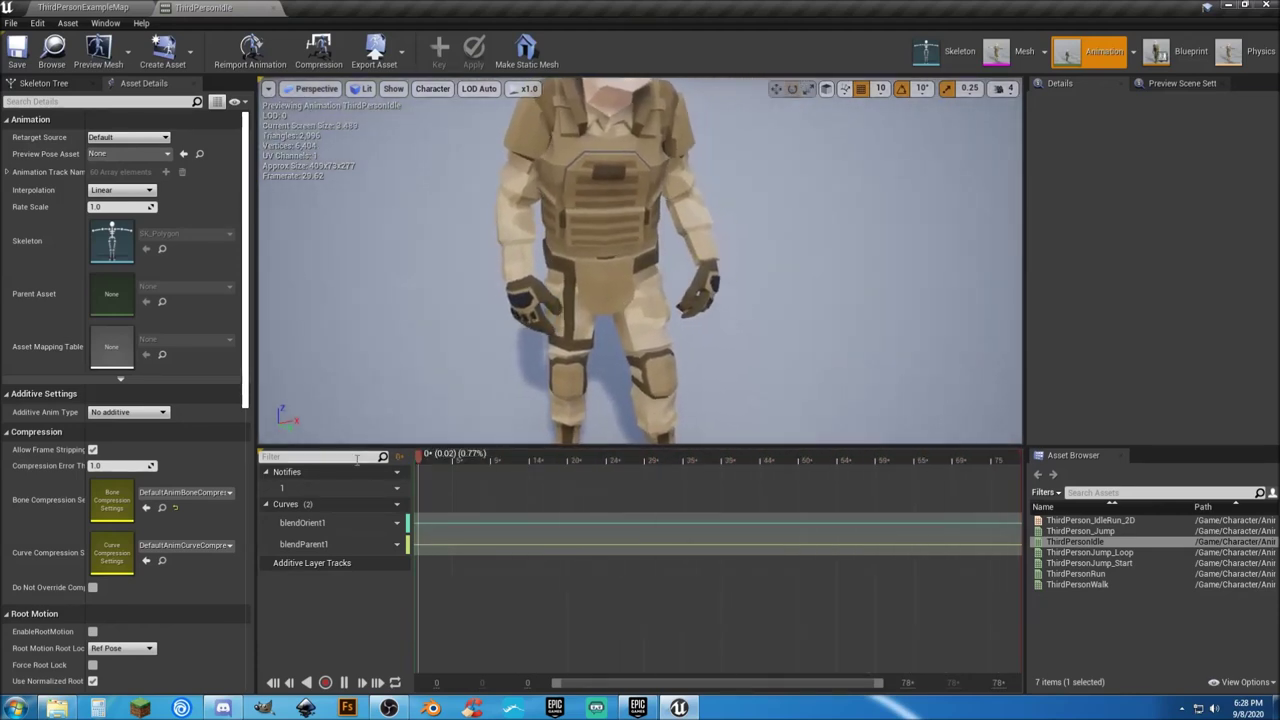
{"action": "left_click", "coordinate": [345, 682]}
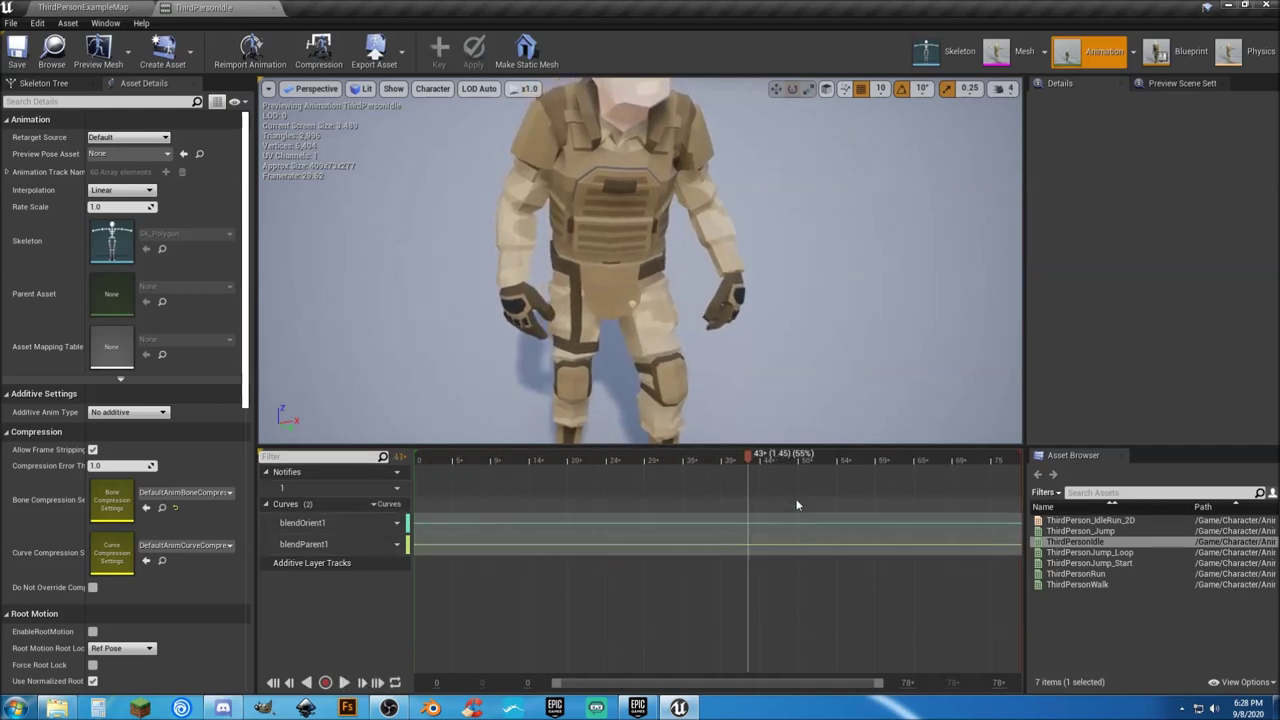
{"action": "left_click_drag", "start_coordinate": [745, 458], "coordinate": [403, 448]}
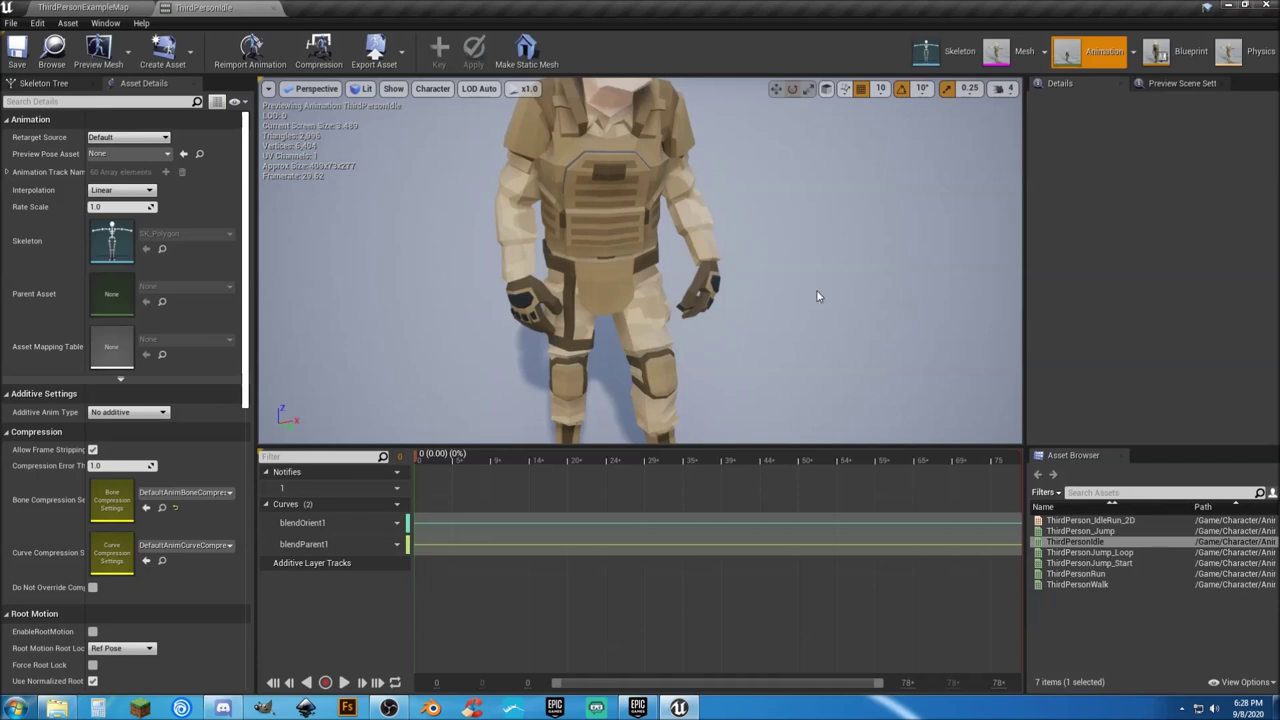
Step: Rotate Hand_L by -20, key and apply it as an additive track, preview, then close
{"action": "left_click", "coordinate": [715, 285]}
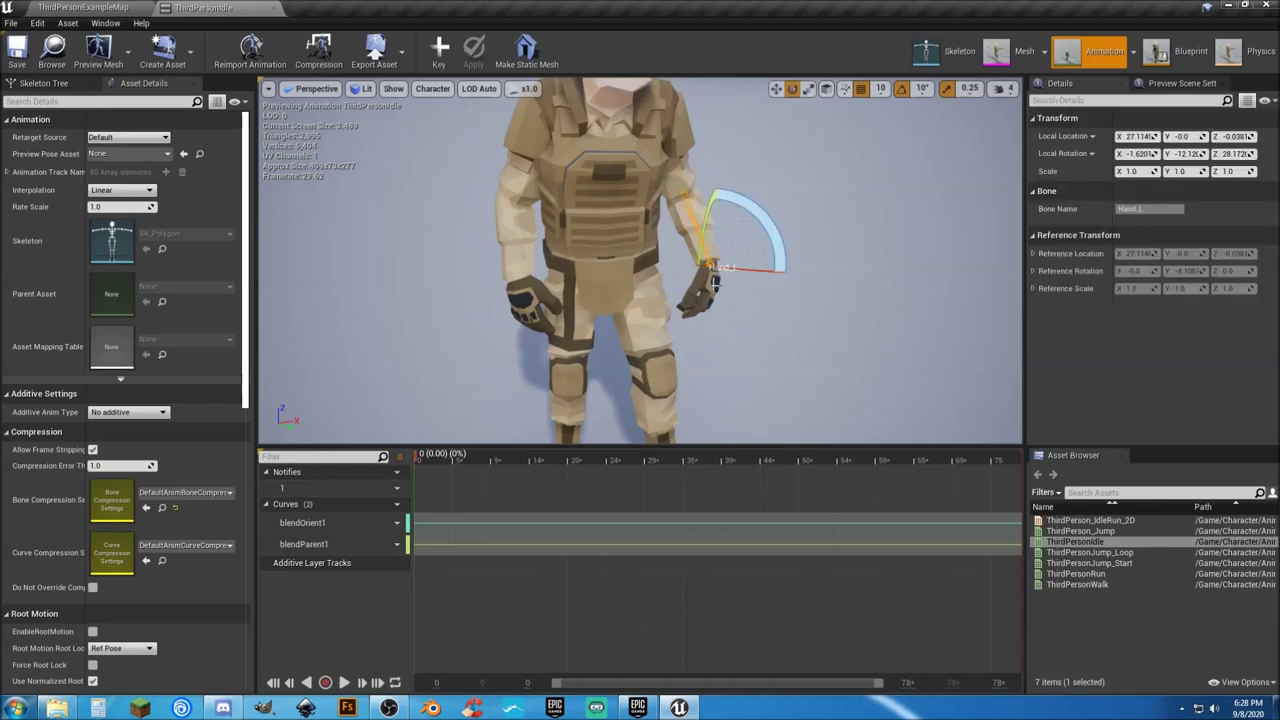
{"action": "left_click_drag", "start_coordinate": [770, 255], "coordinate": [776, 292]}
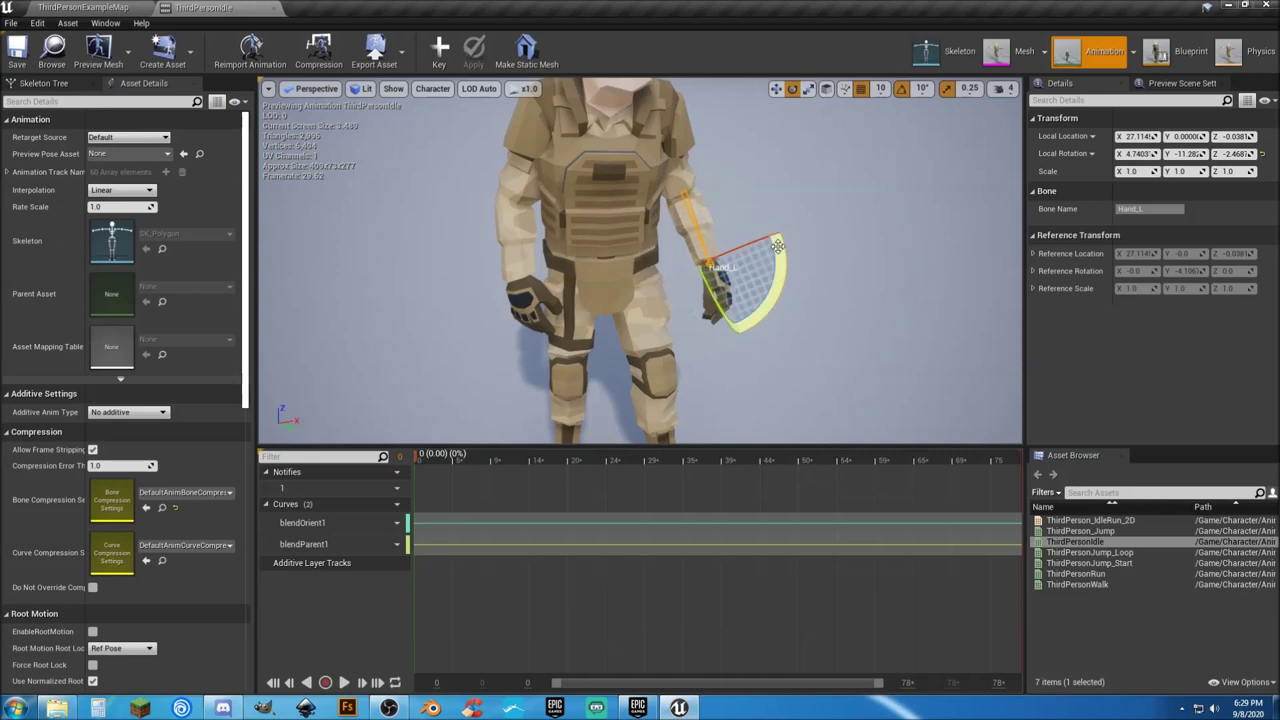
{"action": "left_click", "coordinate": [437, 52]}
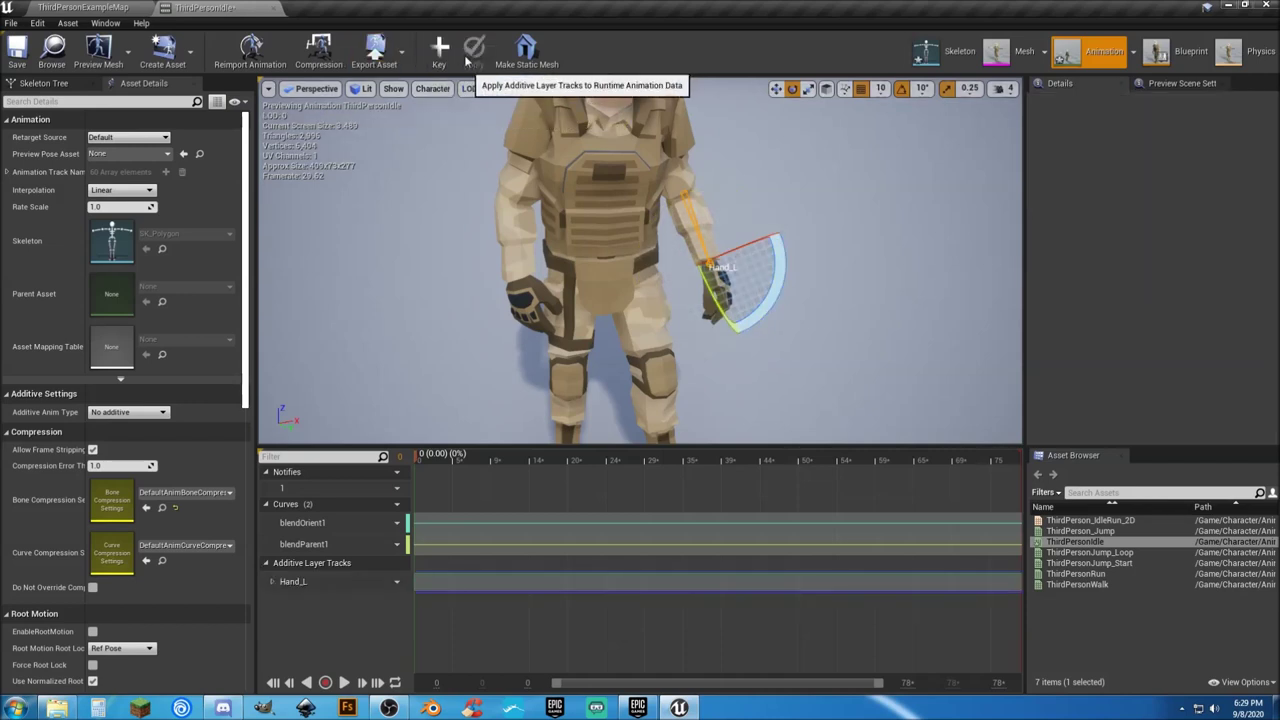
{"action": "left_click", "coordinate": [474, 52]}
{"action": "left_click", "coordinate": [344, 682]}
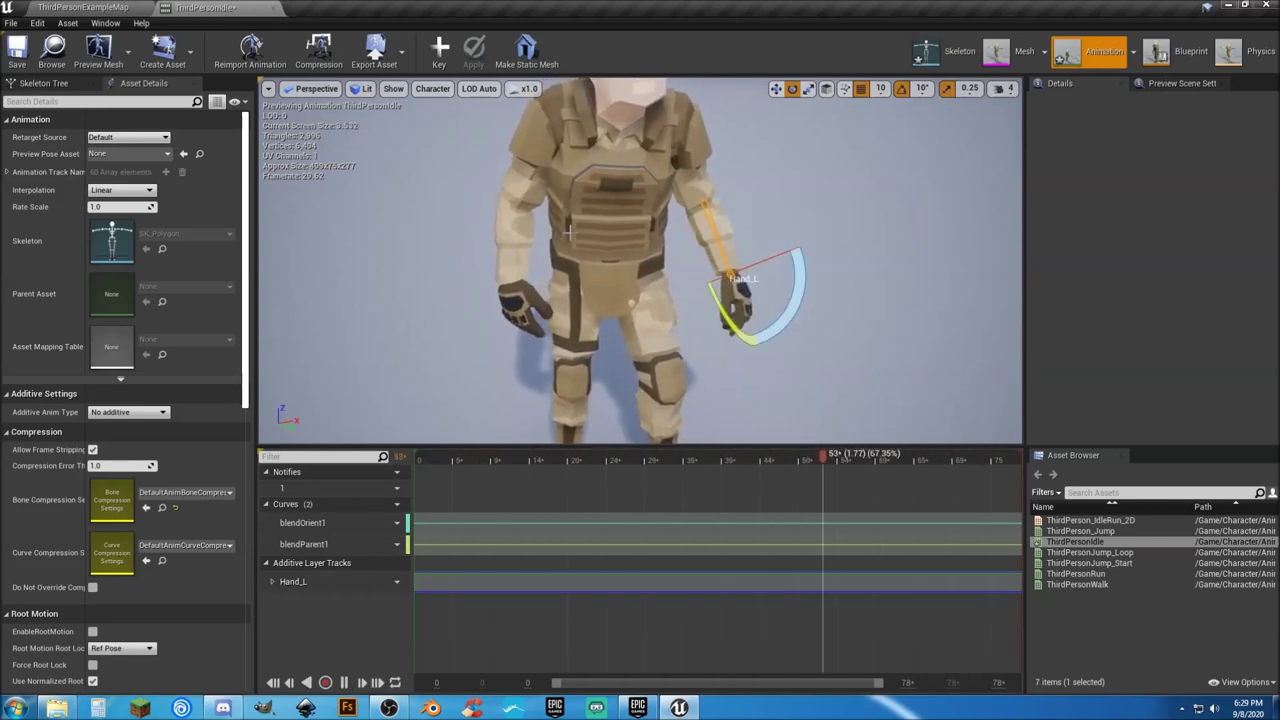
{"action": "left_click", "coordinate": [238, 8]}
Step: Create a new folder named Blueprints inside Character and open it
{"action": "left_click", "coordinate": [715, 588]}
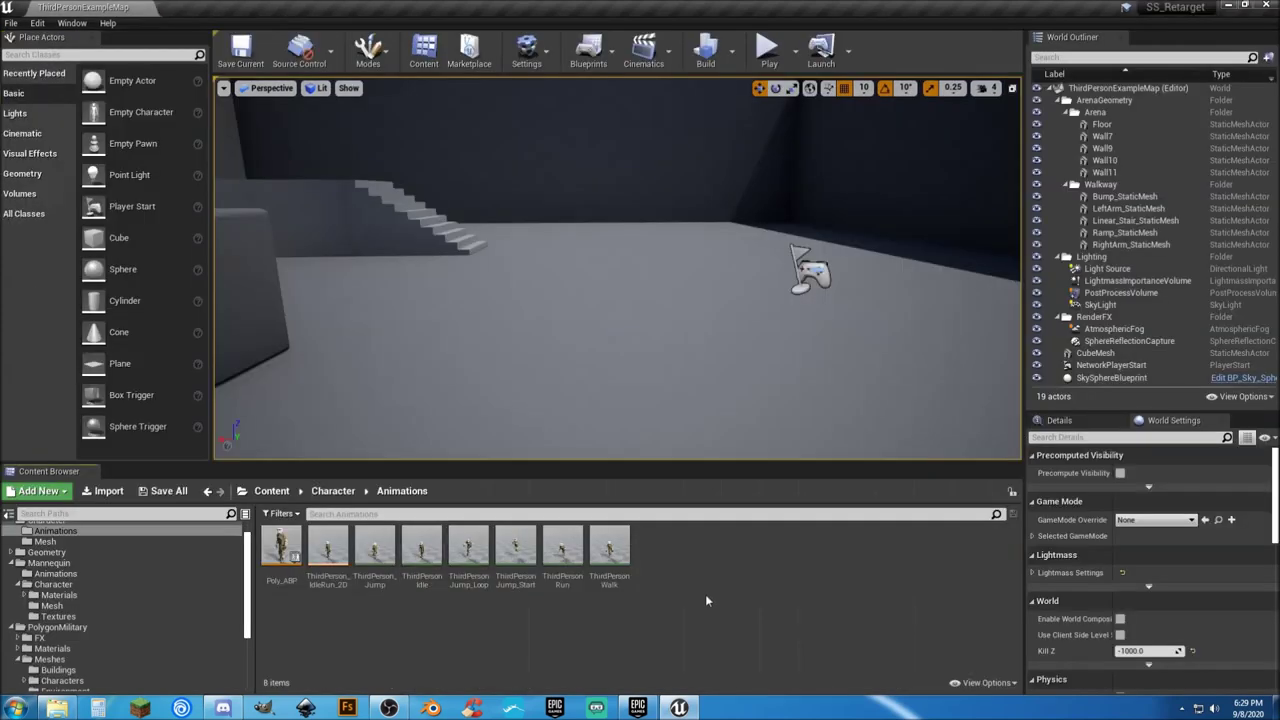
{"action": "scroll", "coordinate": [57, 545], "scroll_direction": "up", "scroll_amount": 1}
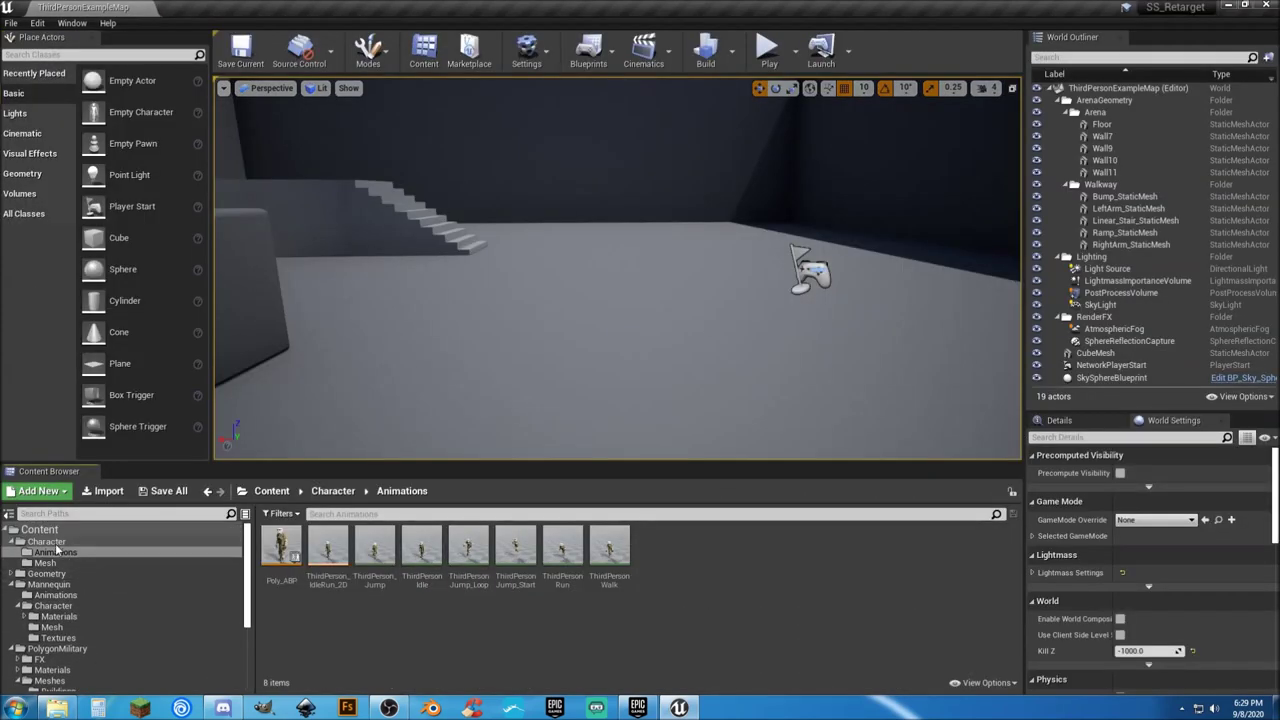
{"action": "left_click", "coordinate": [48, 541]}
{"action": "right_click", "coordinate": [425, 559]}
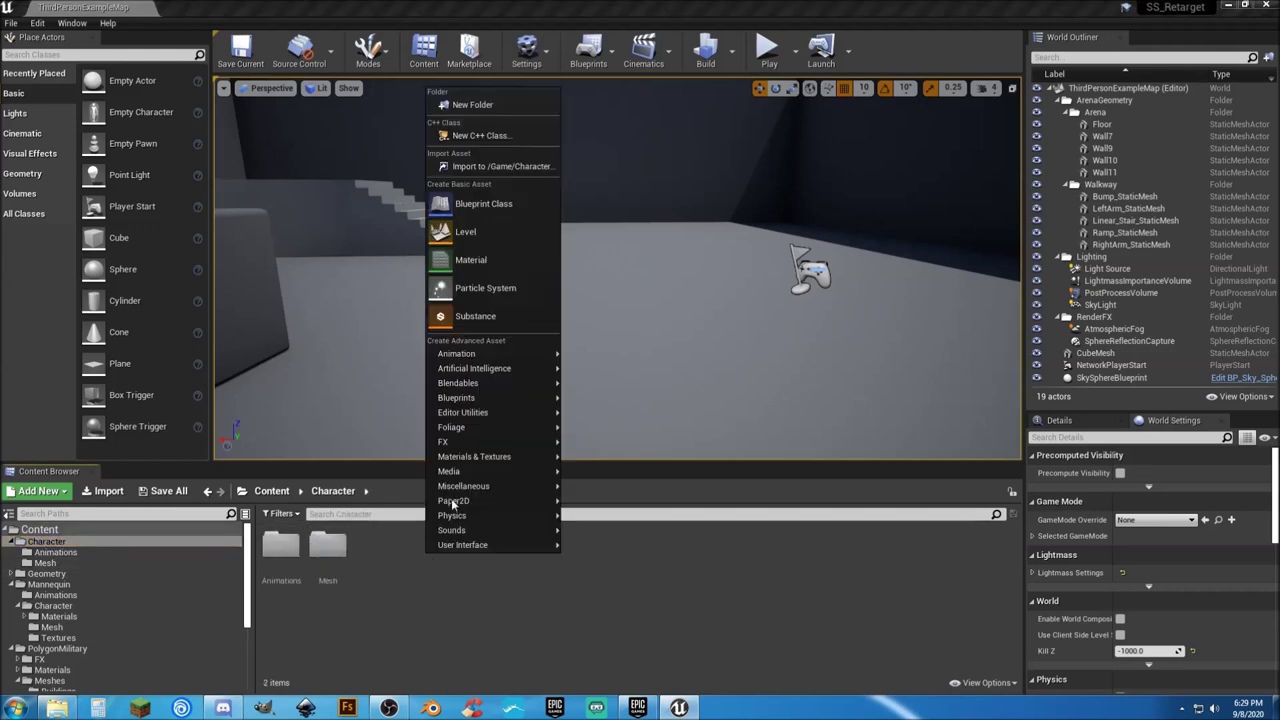
{"action": "left_click", "coordinate": [497, 104]}
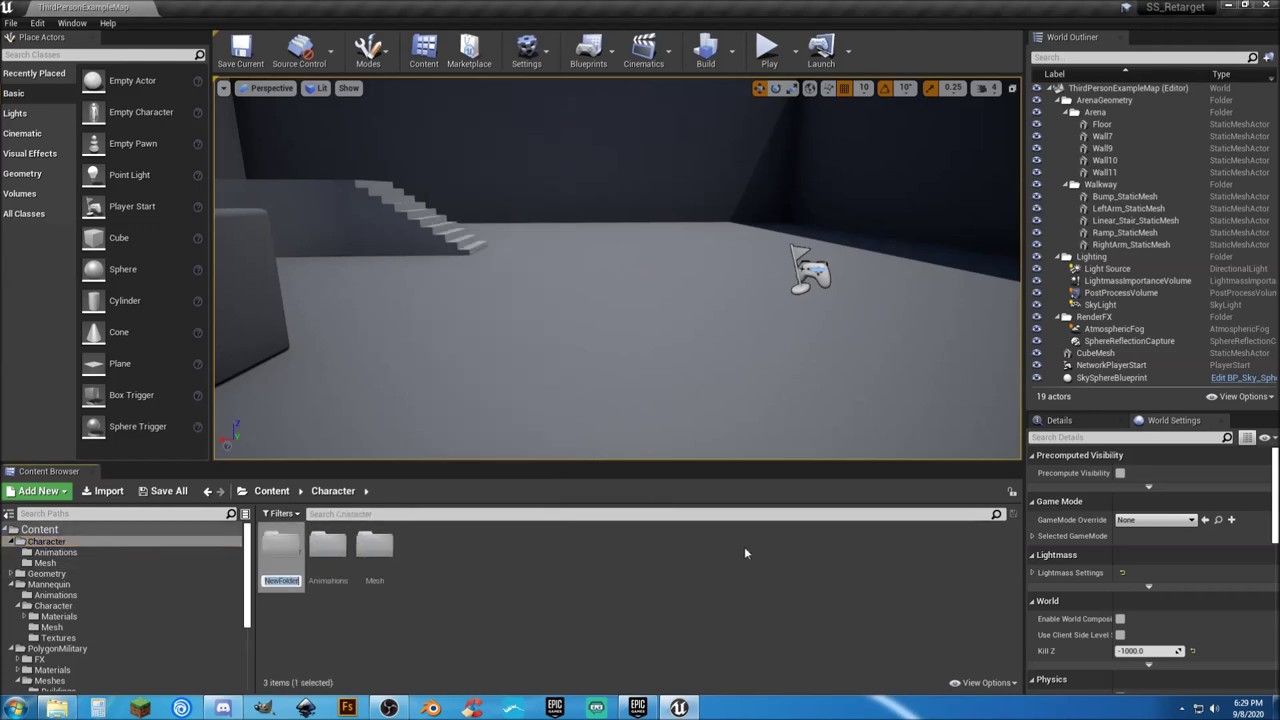
{"action": "type", "text": "Blueprints"}
{"action": "key", "text": "Return"}
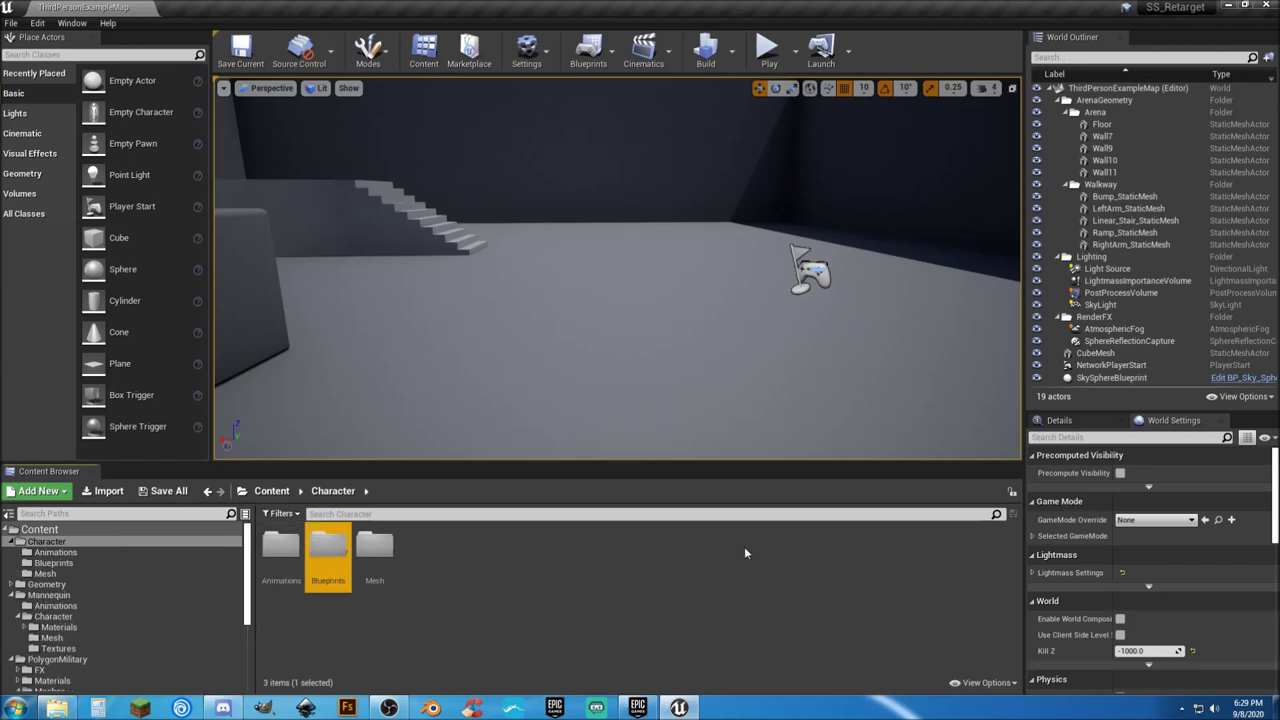
{"action": "key", "text": "Return"}
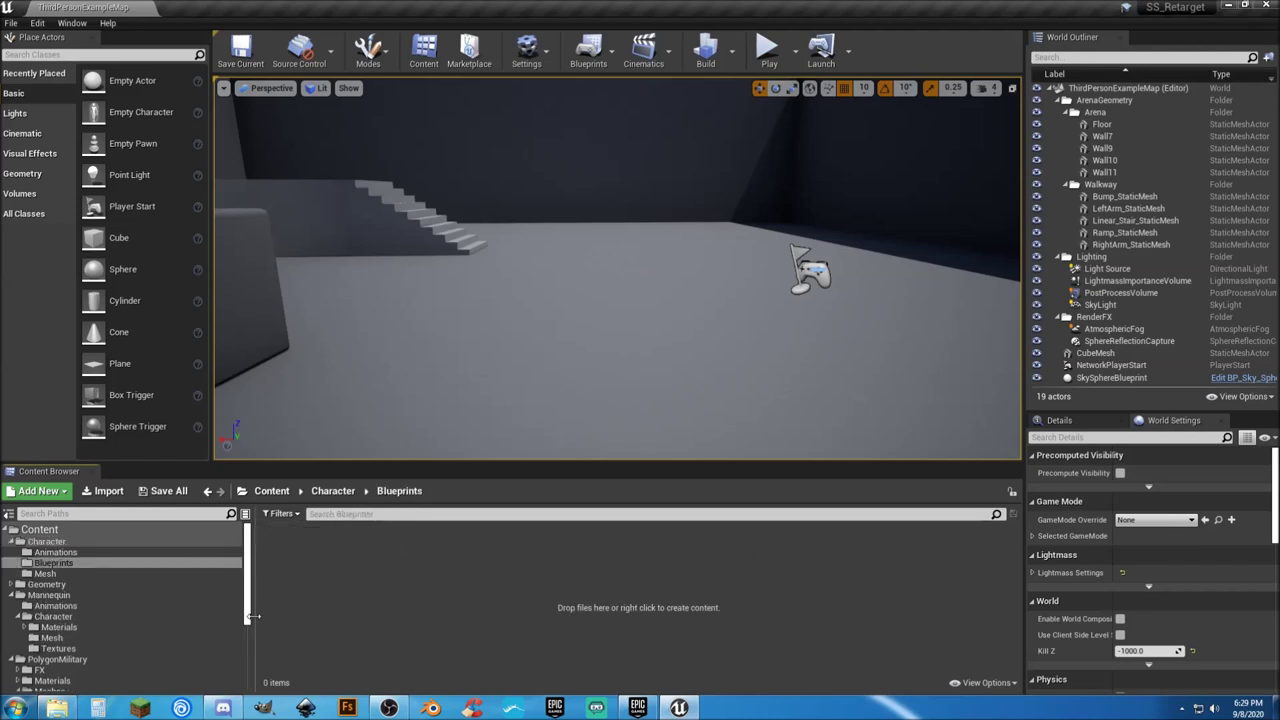
Step: Copy ThirdPersonCharacter into Character/Blueprints and rename the copy to Player_Base
{"action": "scroll", "coordinate": [120, 600], "scroll_direction": "down", "scroll_amount": 3}
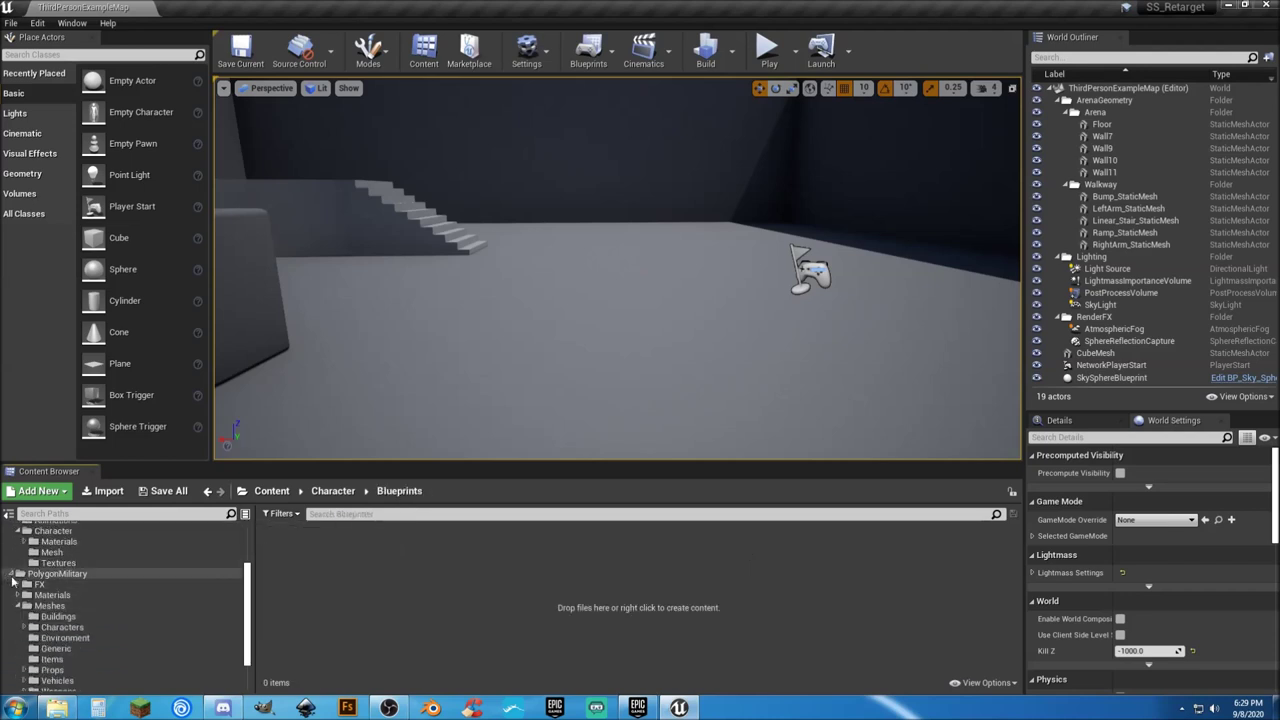
{"action": "left_click", "coordinate": [12, 575]}
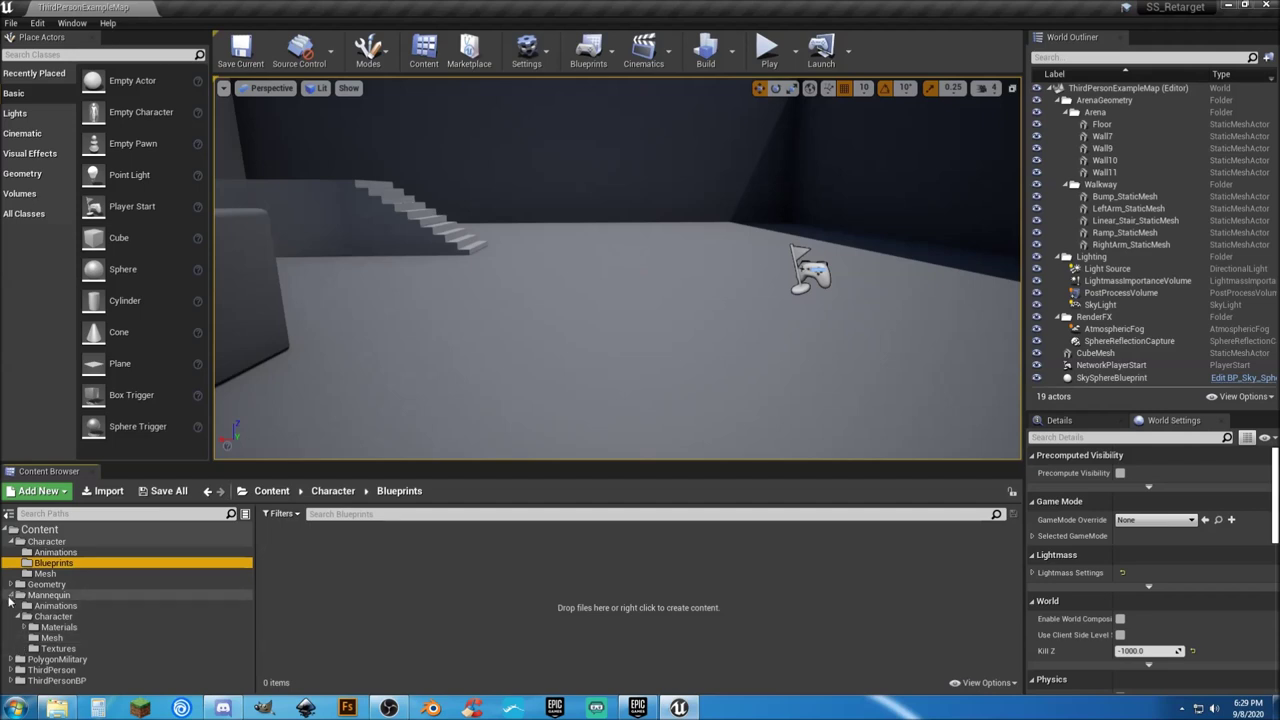
{"action": "left_click", "coordinate": [10, 597]}
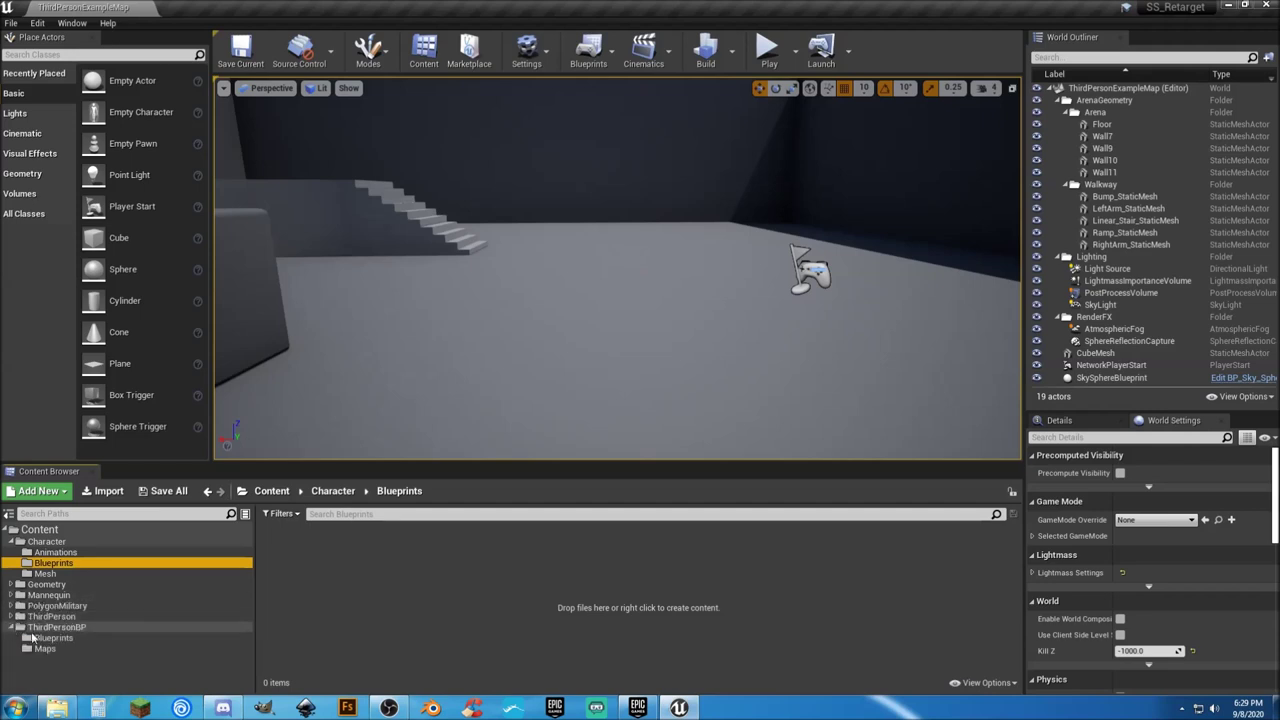
{"action": "left_click", "coordinate": [34, 639]}
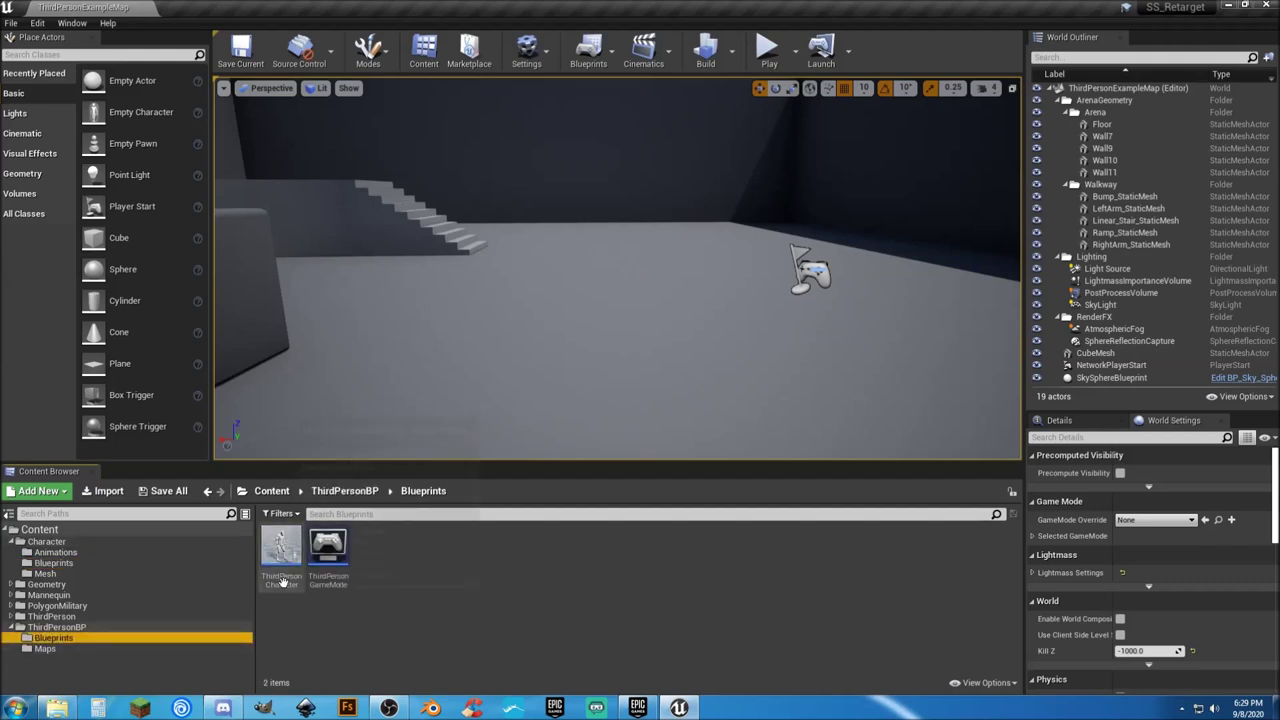
{"action": "left_click_drag", "start_coordinate": [281, 548], "coordinate": [82, 566]}
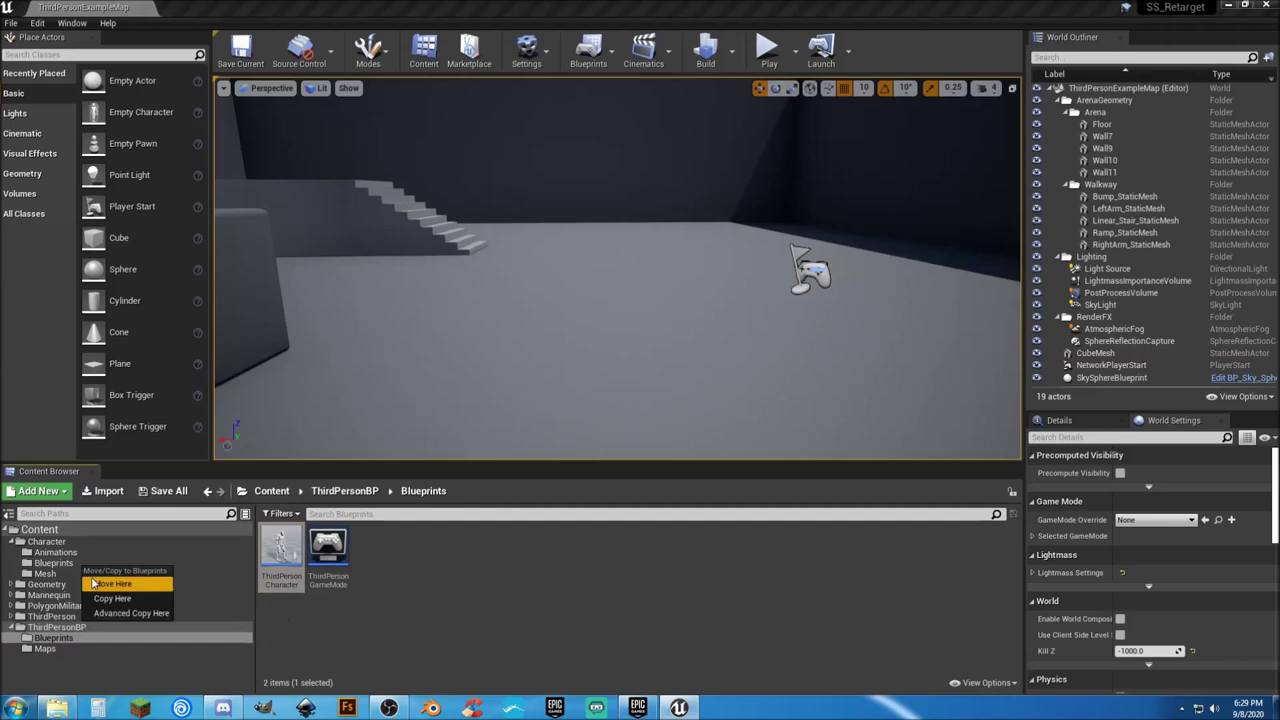
{"action": "left_click", "coordinate": [108, 598]}
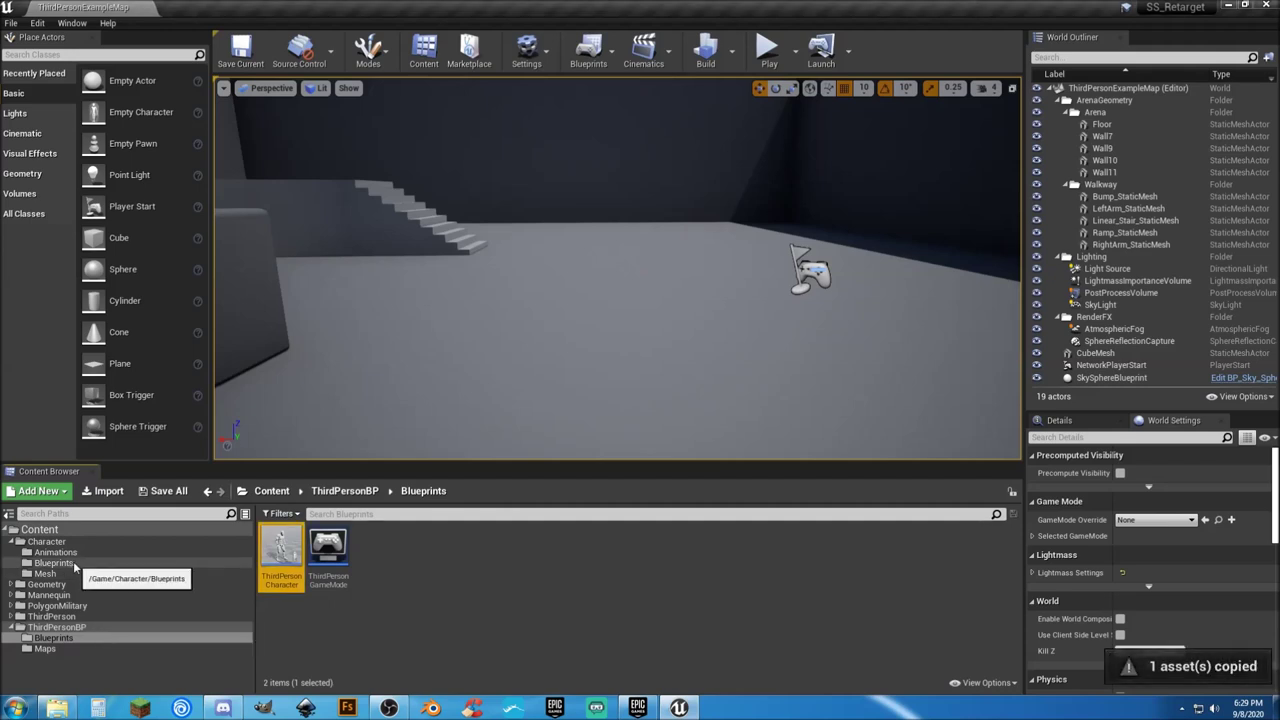
{"action": "left_click", "coordinate": [75, 566]}
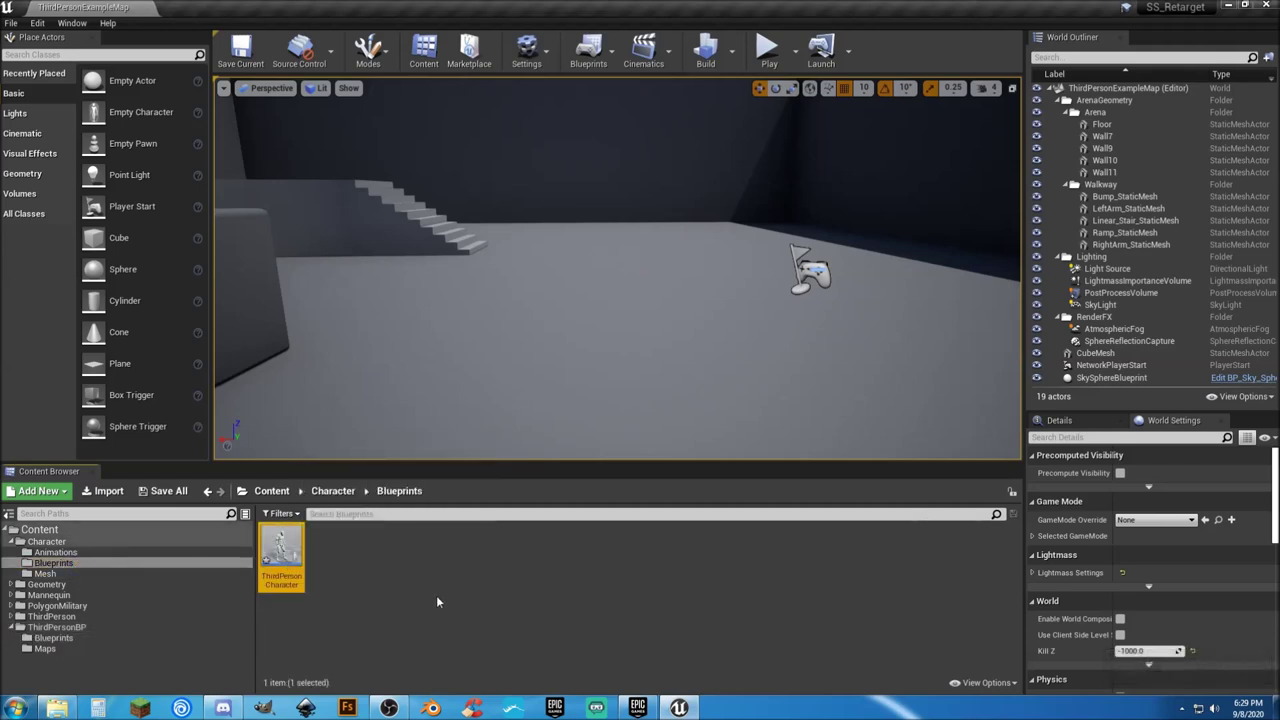
{"action": "key", "text": "F2"}
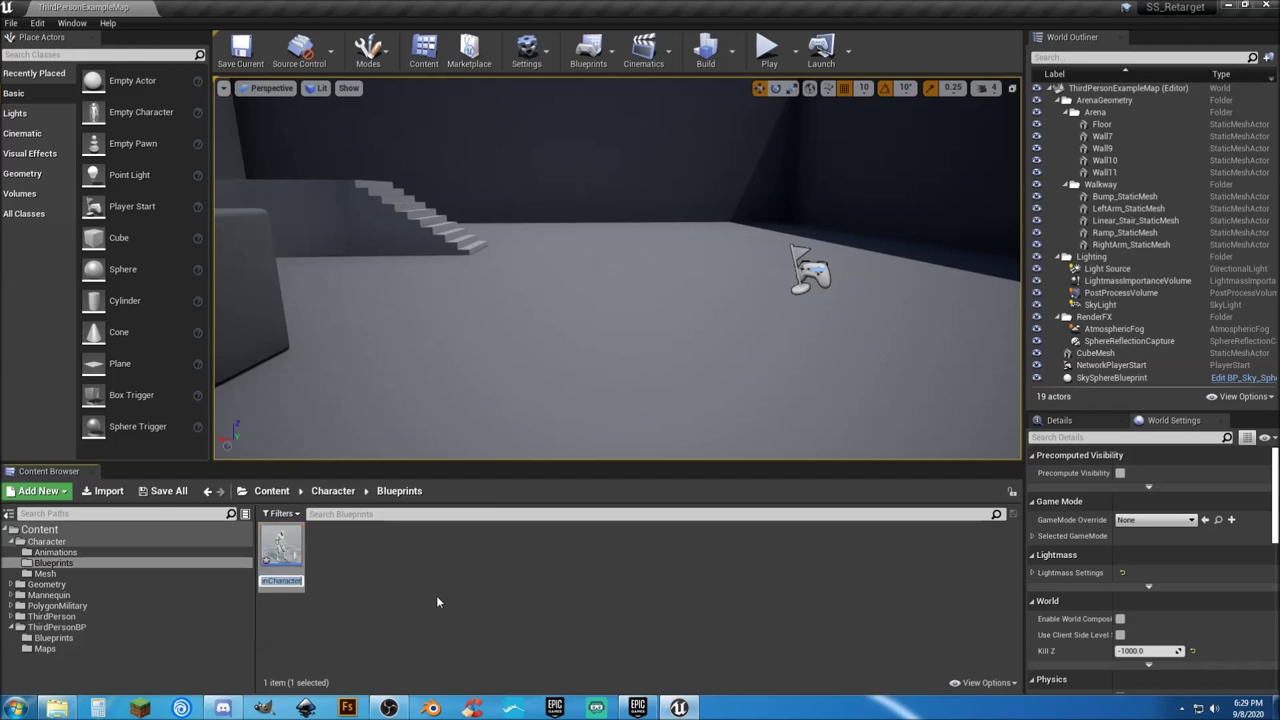
{"action": "type", "text": "Player_Base"}
{"action": "key", "text": "Return"}
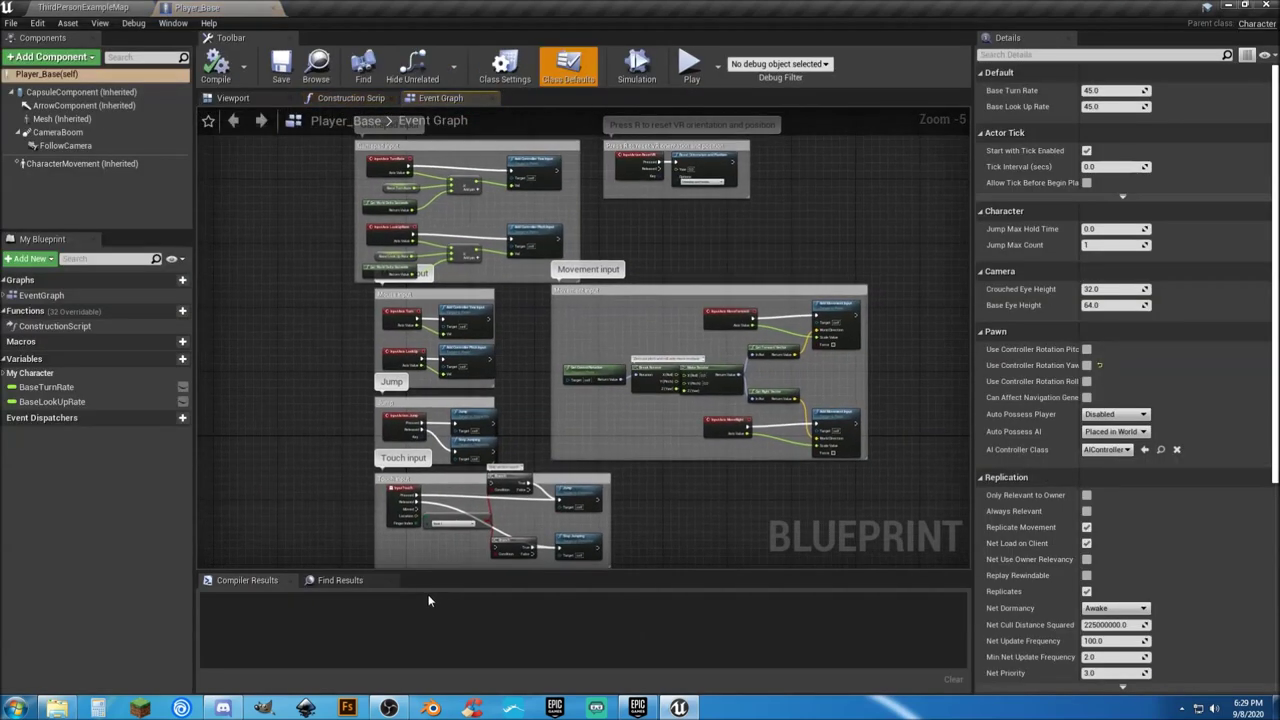
Step: Give Player_Base's Mesh component the SK_Chr_Soldier_Male_01 mesh and the Poly_ABP_C anim class
{"action": "left_click", "coordinate": [236, 98]}
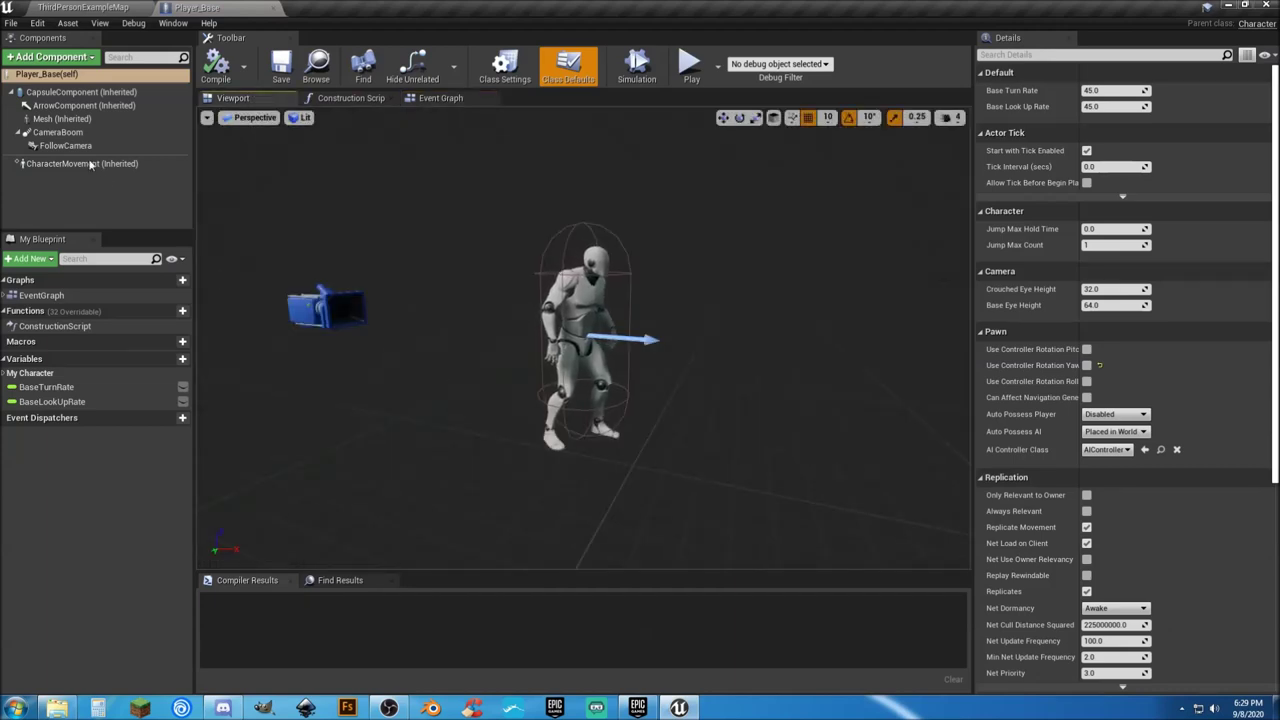
{"action": "left_click", "coordinate": [76, 118]}
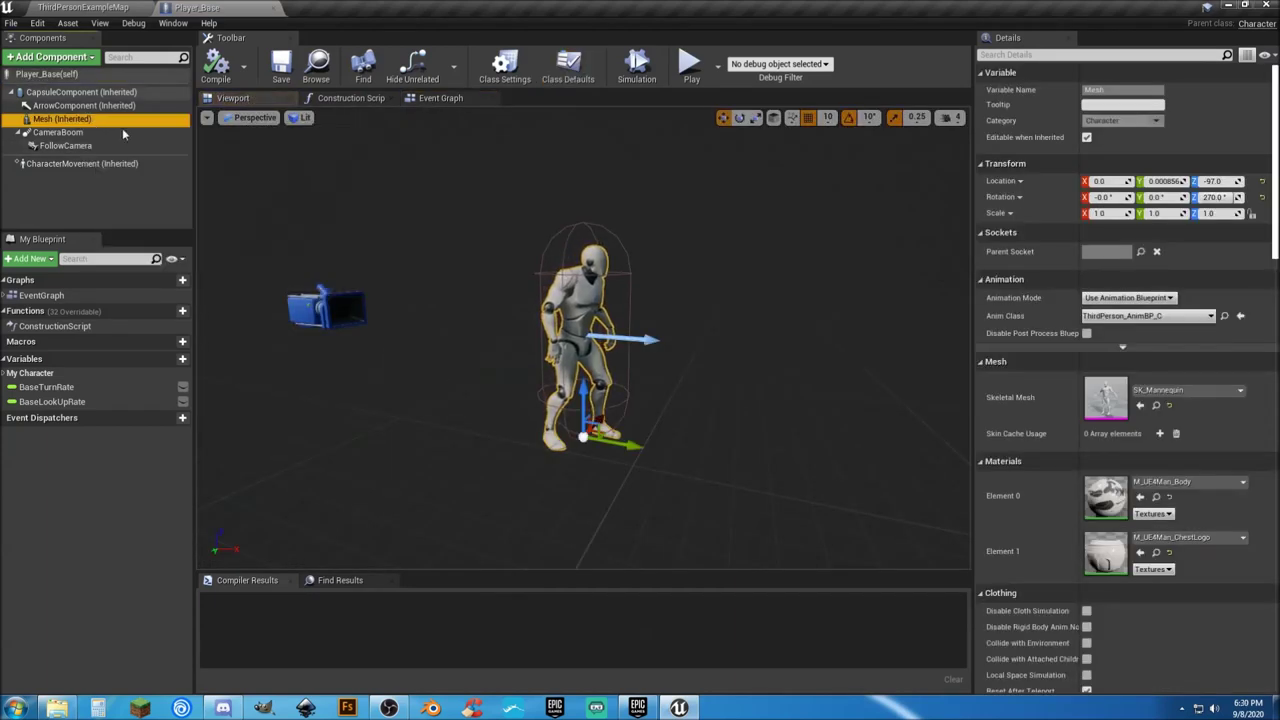
{"action": "left_click", "coordinate": [1185, 390]}
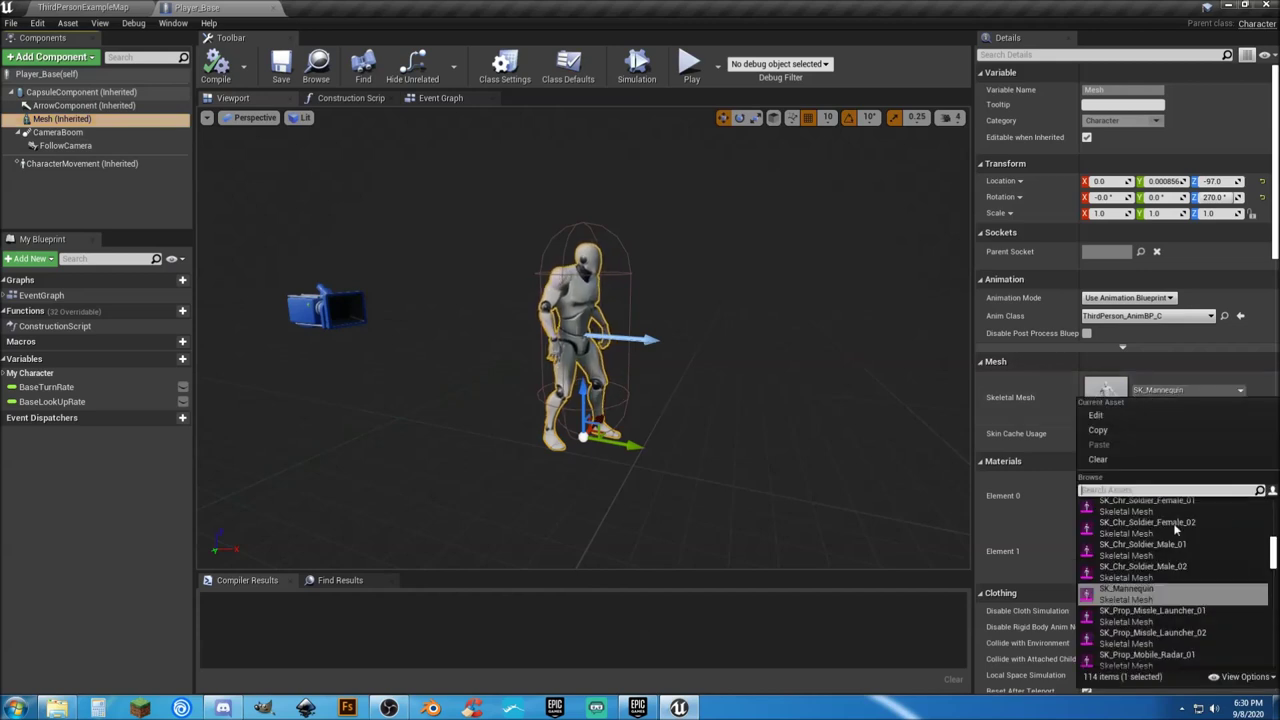
{"action": "left_click", "coordinate": [1148, 548]}
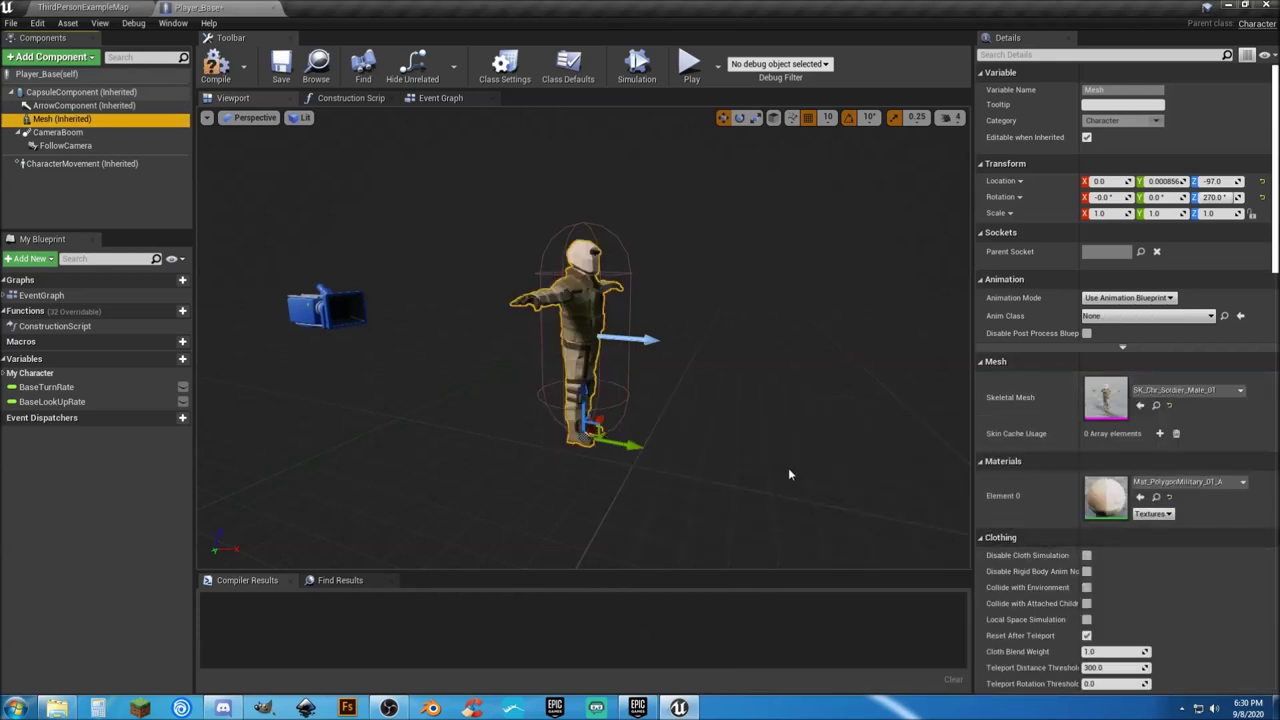
{"action": "left_click", "coordinate": [1140, 318]}
{"action": "left_click", "coordinate": [1122, 468]}
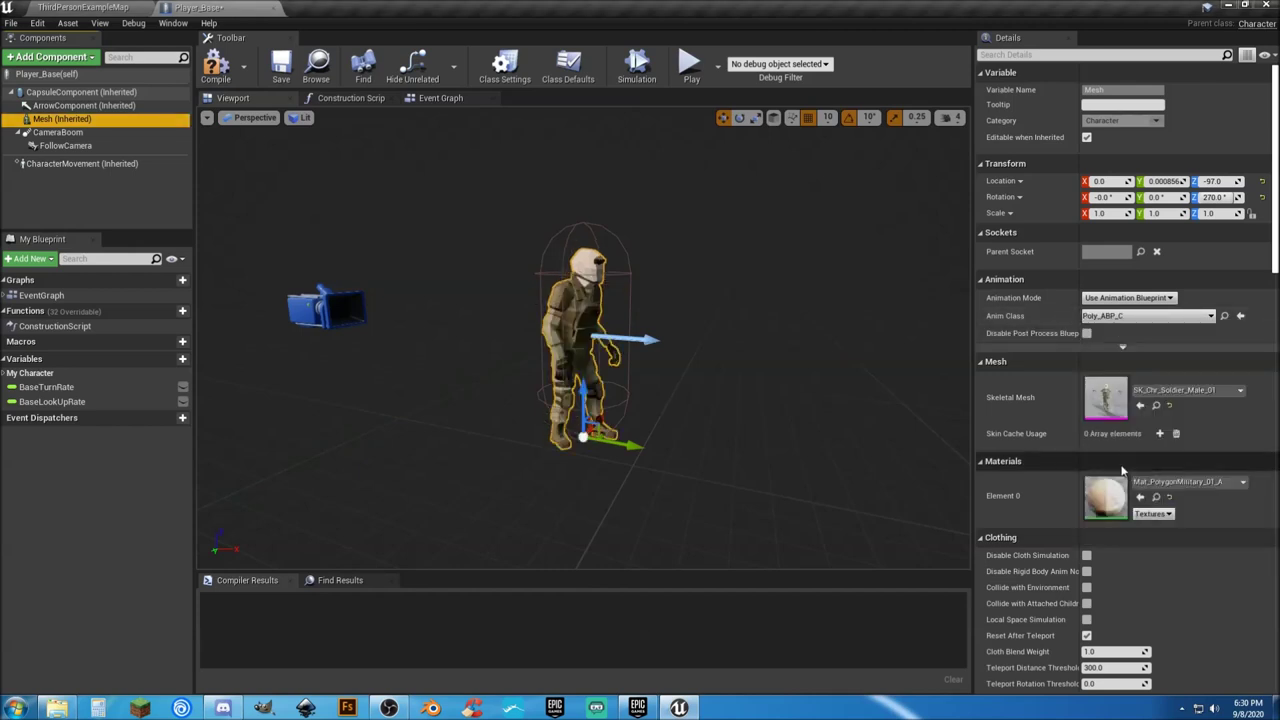
Step: Compile and save Player_Base, then return to the ThirdPersonExampleMap level
{"action": "left_click", "coordinate": [215, 64]}
{"action": "left_click", "coordinate": [283, 68]}
{"action": "left_click", "coordinate": [100, 7]}
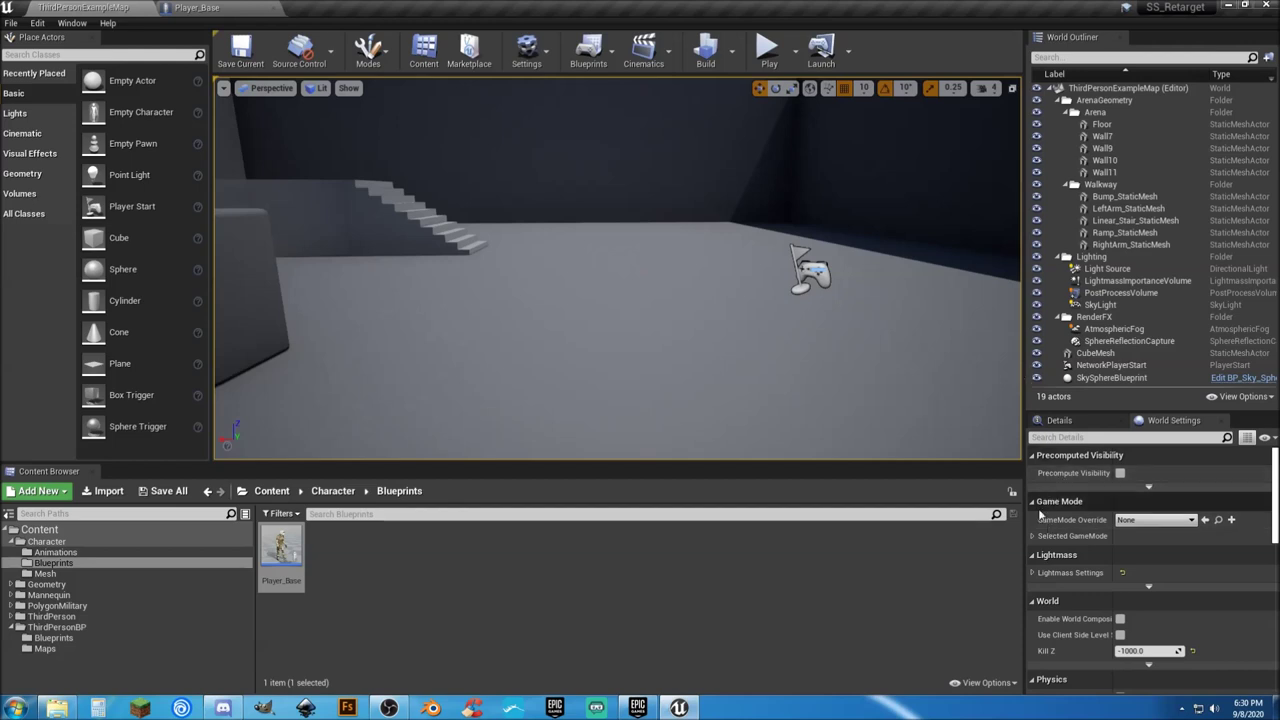
Step: Set World Settings' GameMode Override to ThirdPersonGameMode and expose the Default Pawn Class choices
{"action": "left_click", "coordinate": [1032, 537]}
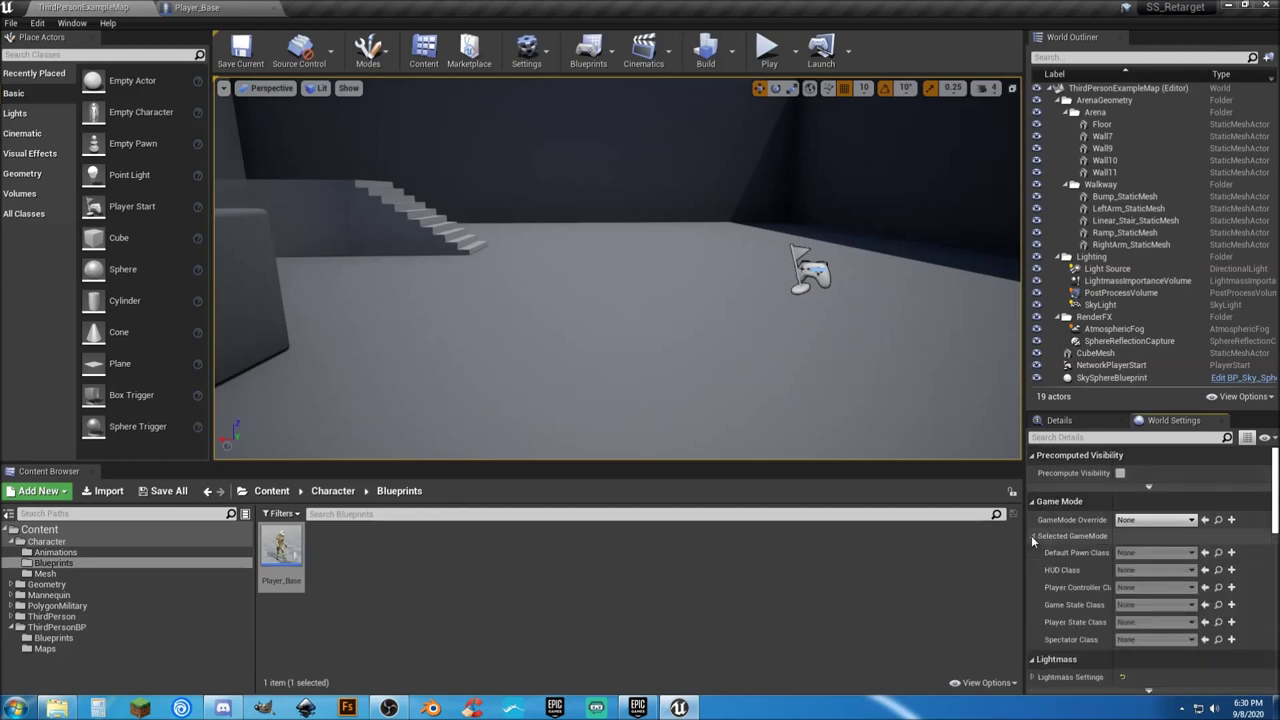
{"action": "left_click", "coordinate": [1160, 520]}
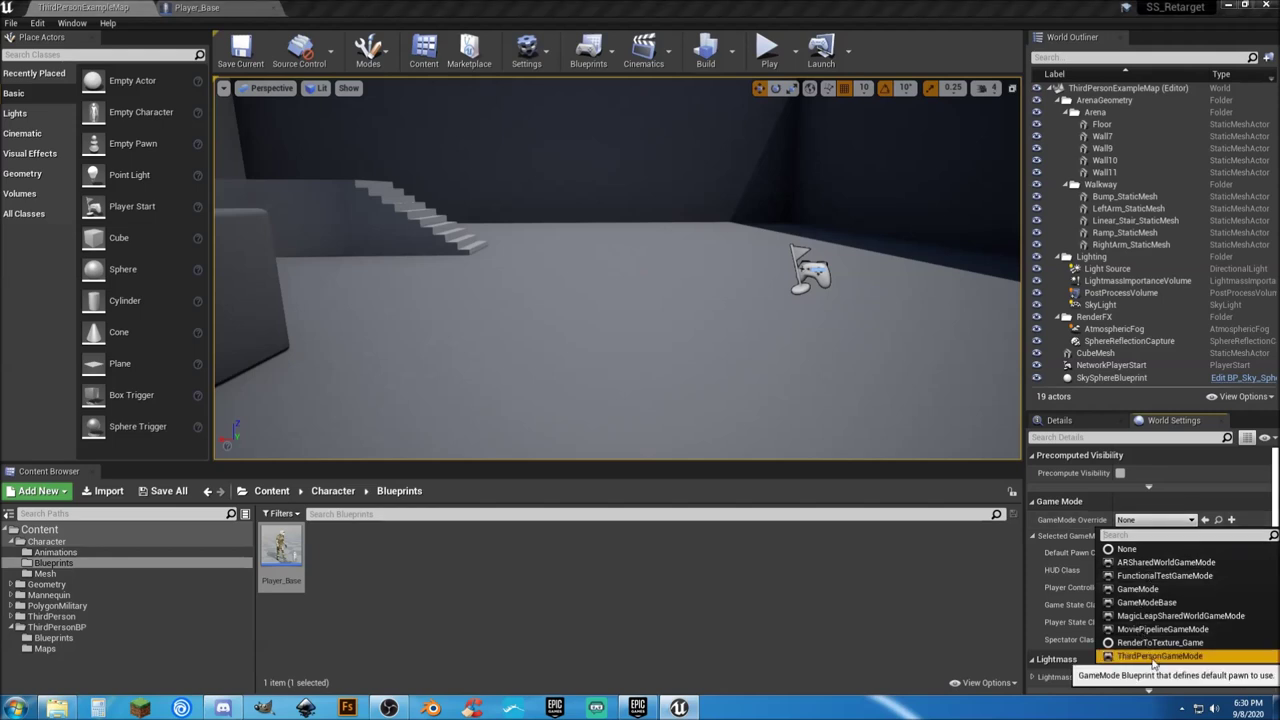
{"action": "left_click", "coordinate": [1155, 656]}
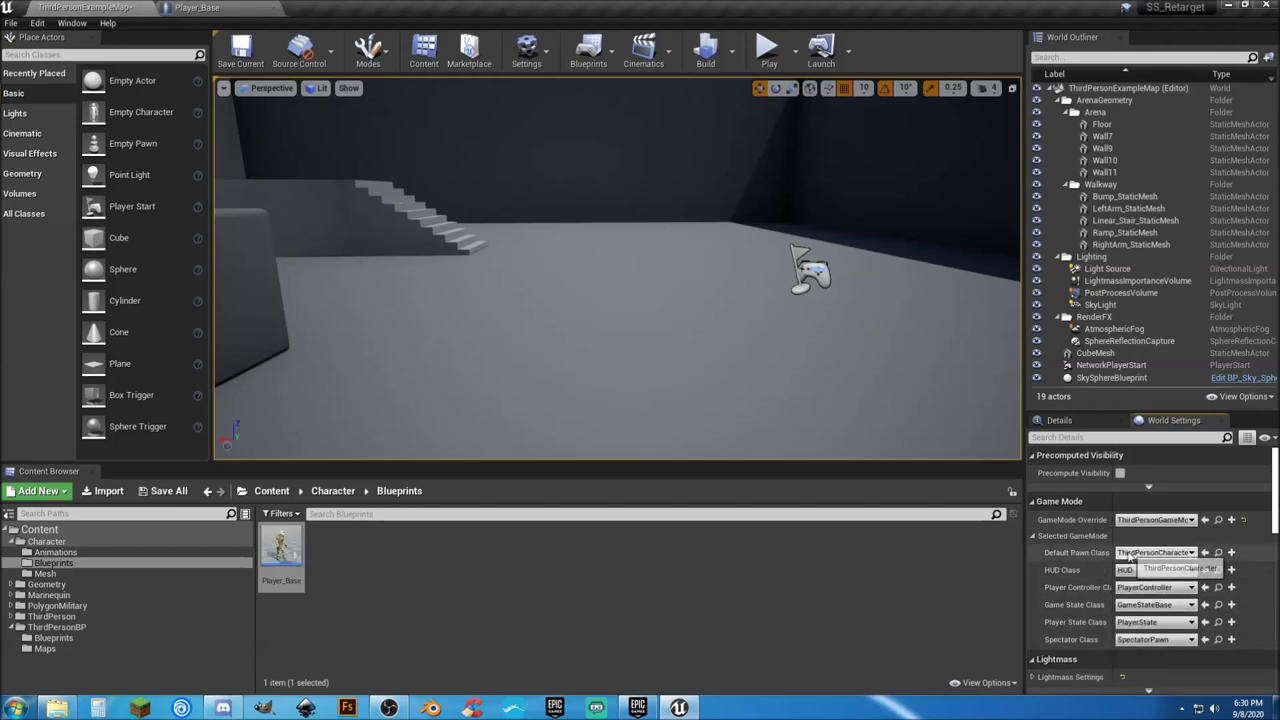
{"action": "left_click", "coordinate": [1120, 552]}
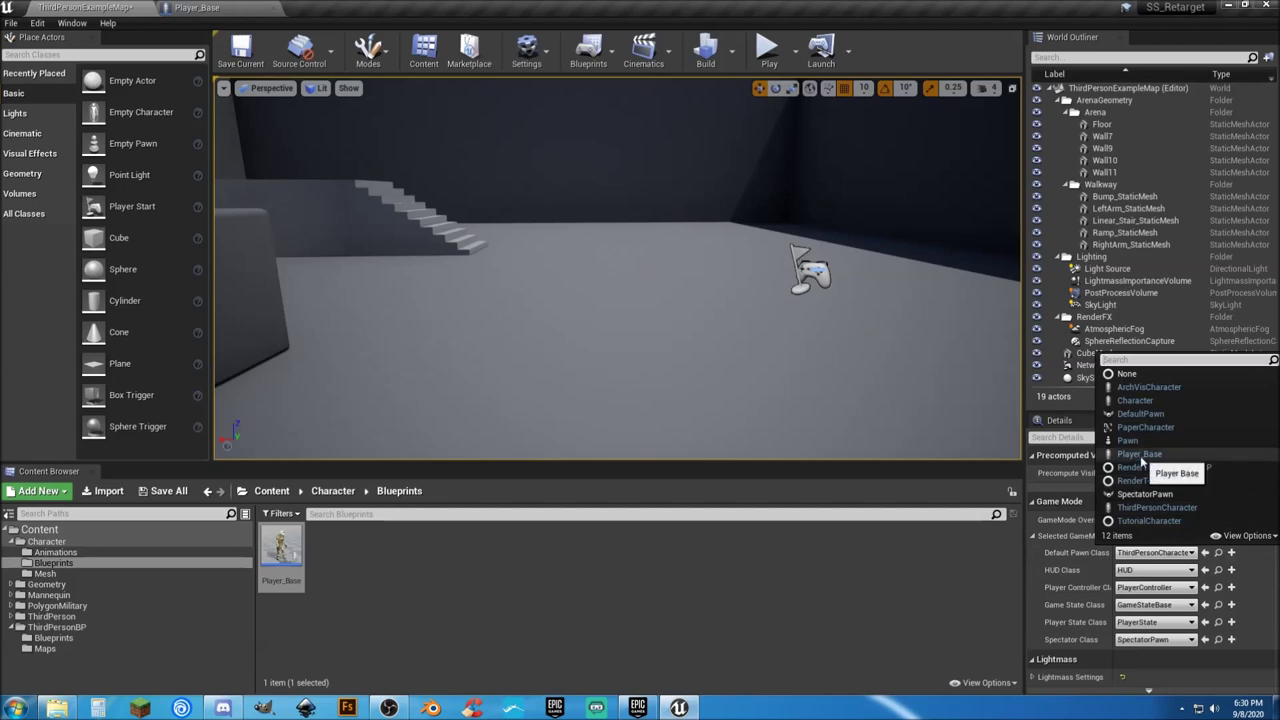
Step: Make Player_Base the default pawn and start a Play-in-Editor session
{"action": "left_click", "coordinate": [1139, 454]}
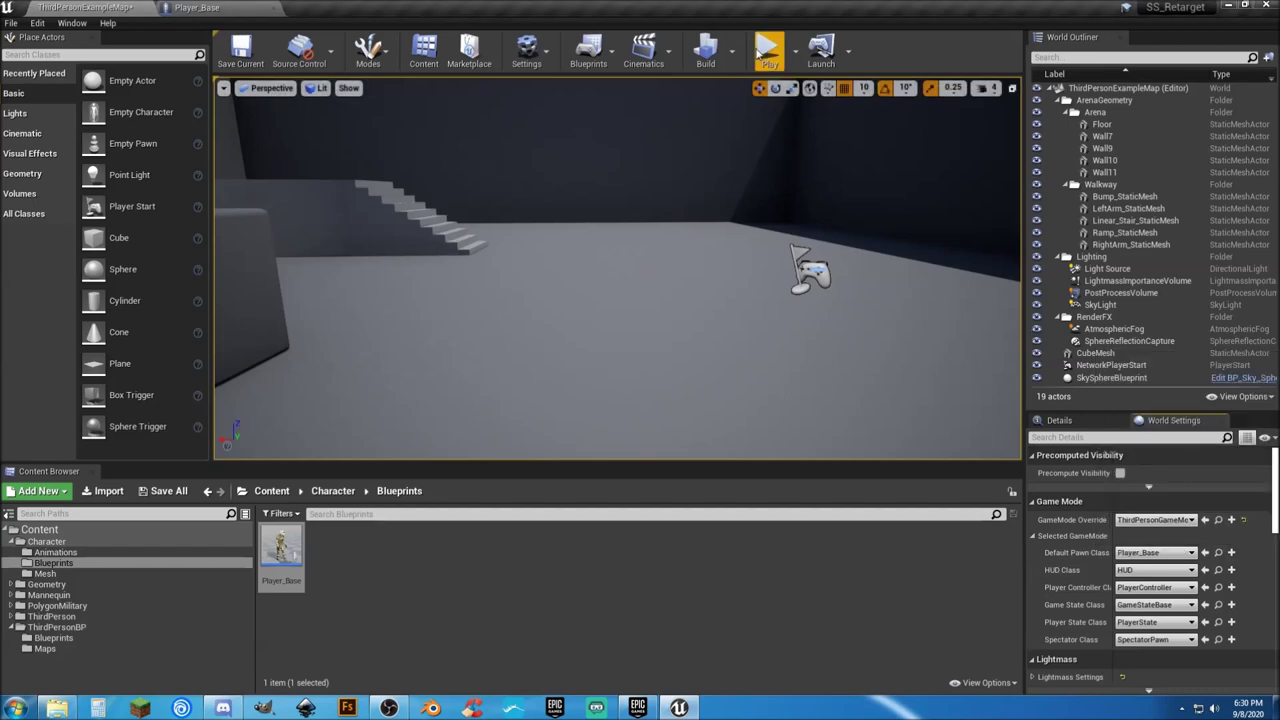
{"action": "left_click", "coordinate": [767, 48]}
{"action": "left_click", "coordinate": [732, 195]}
Step: Test the soldier by running with W/S and jumping with Space, then stop with Esc
{"action": "key", "text": "w"}
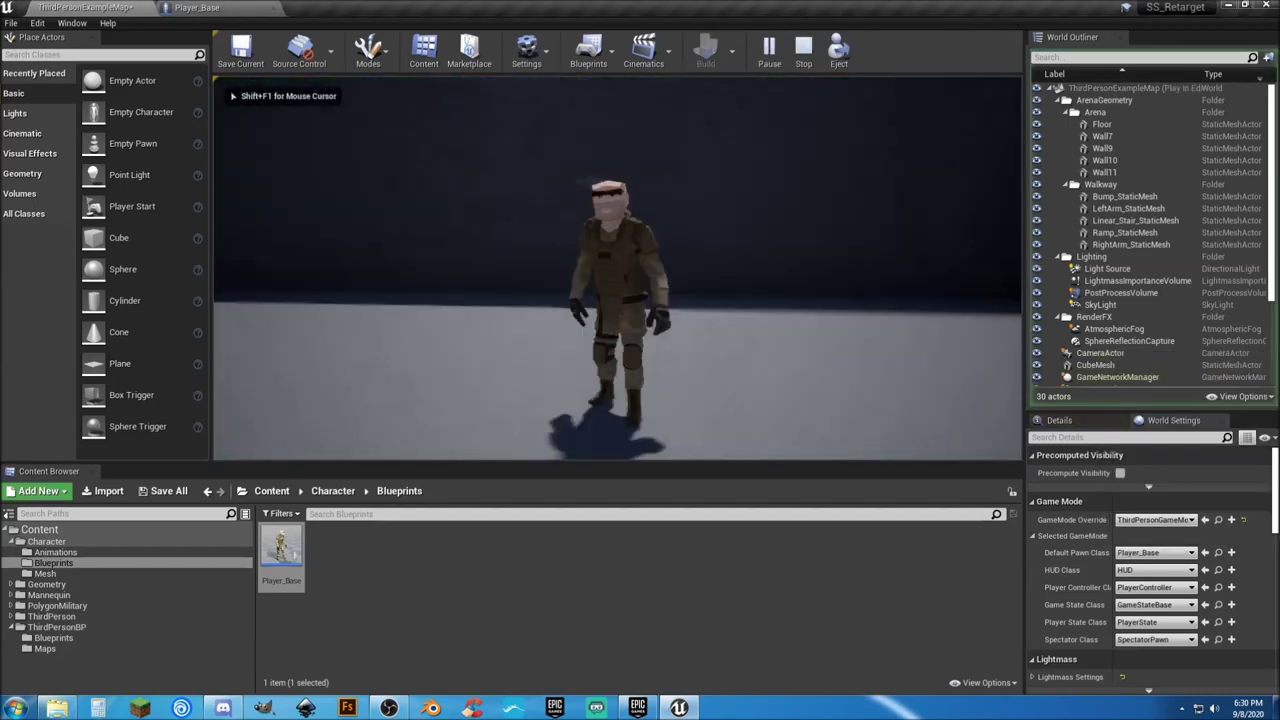
{"action": "key", "text": "w"}
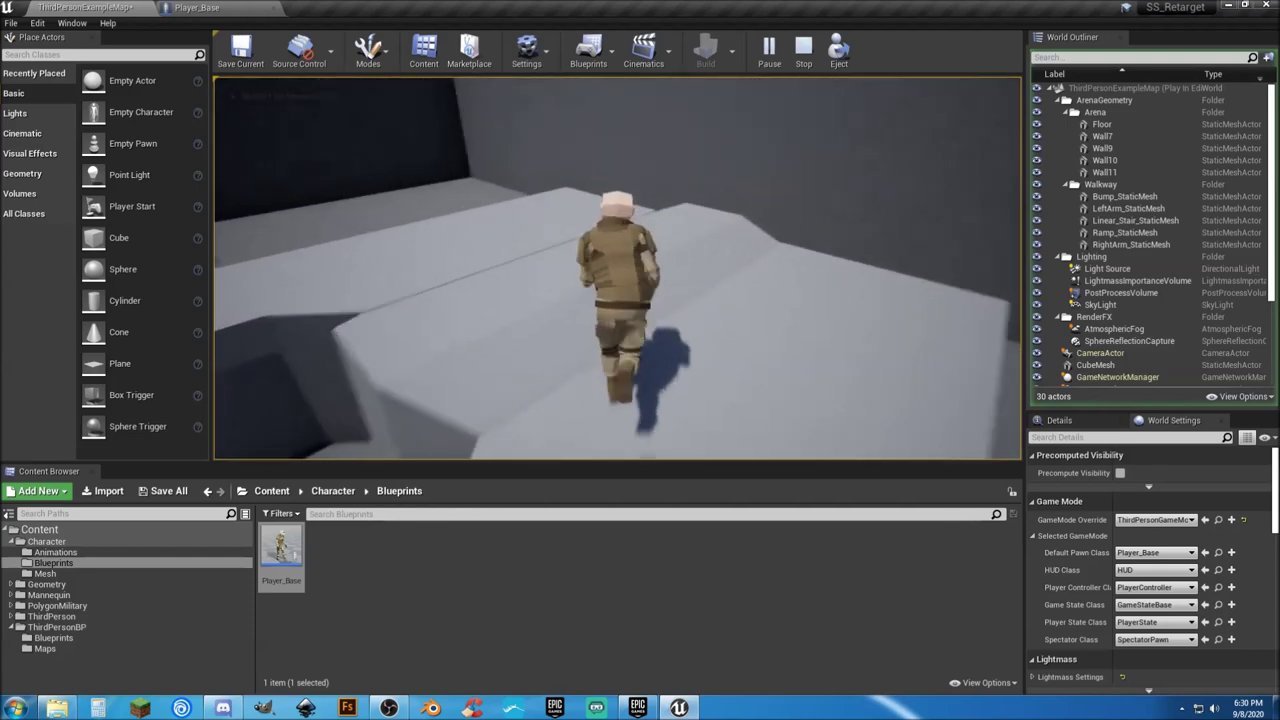
{"action": "key", "text": "s"}
{"action": "key", "text": "space"}
{"action": "key", "text": "space"}
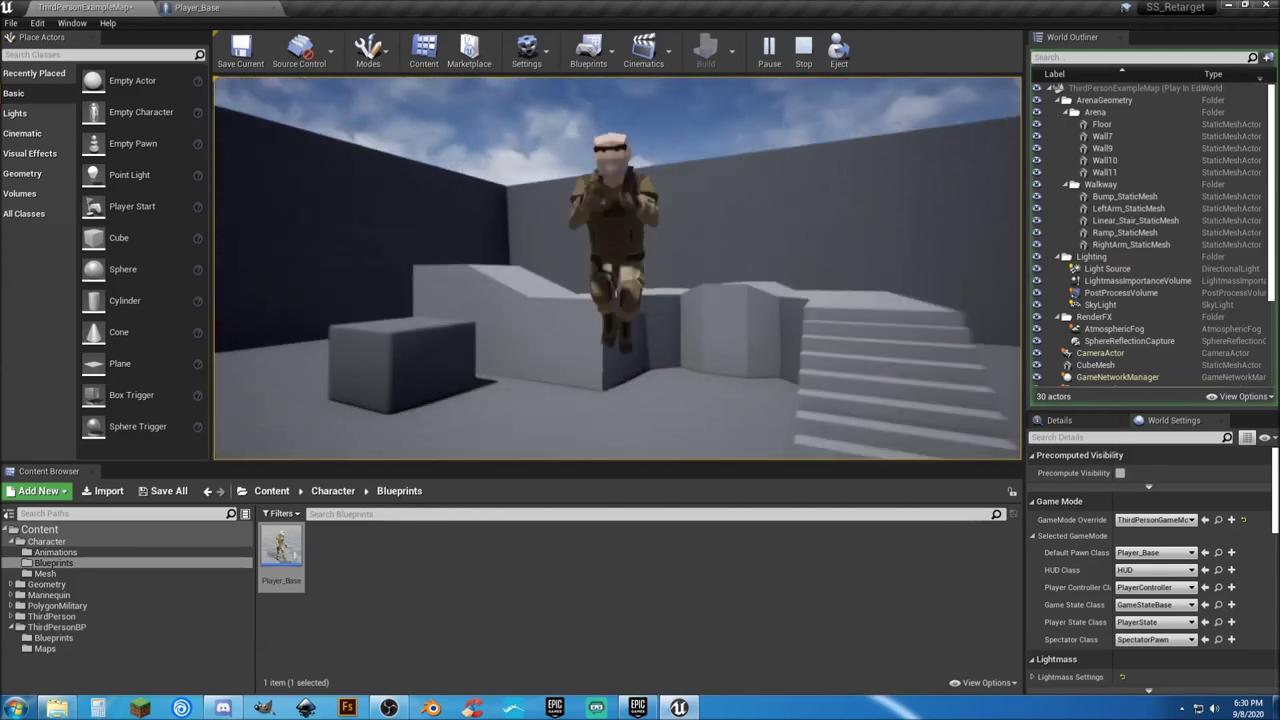
{"action": "key", "text": "w"}
{"action": "key", "text": "s"}
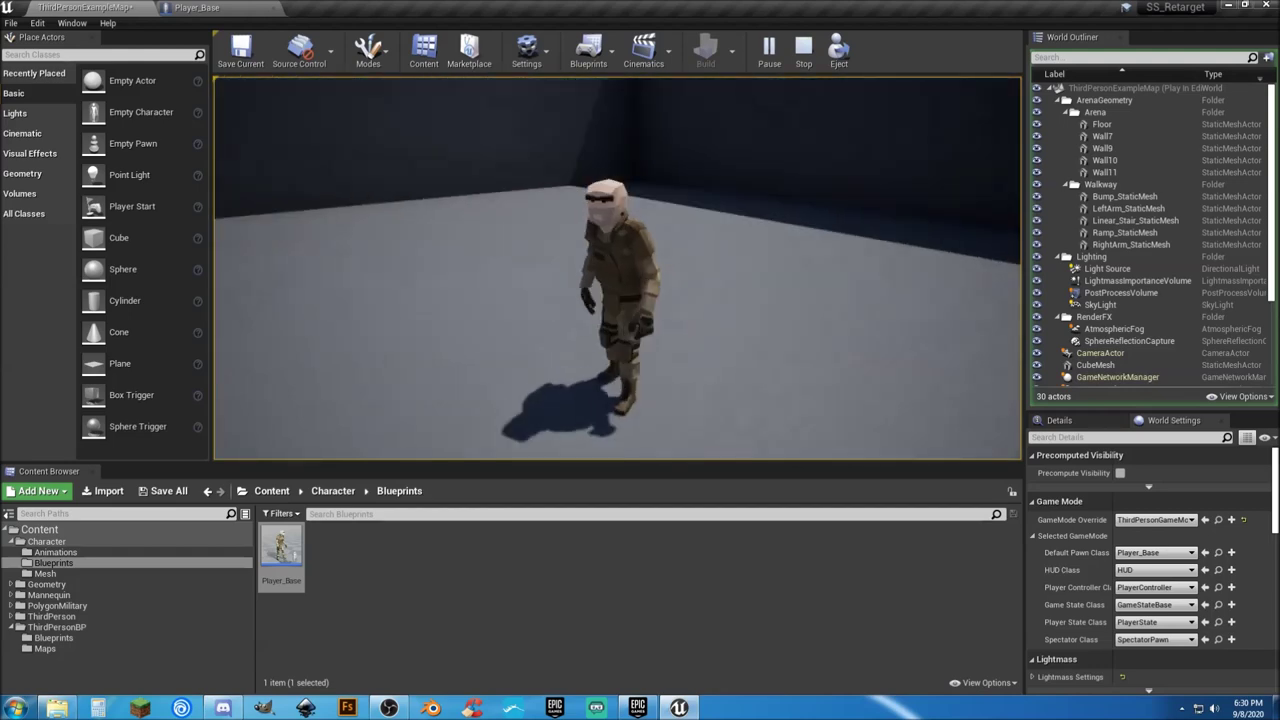
{"action": "key", "text": "w"}
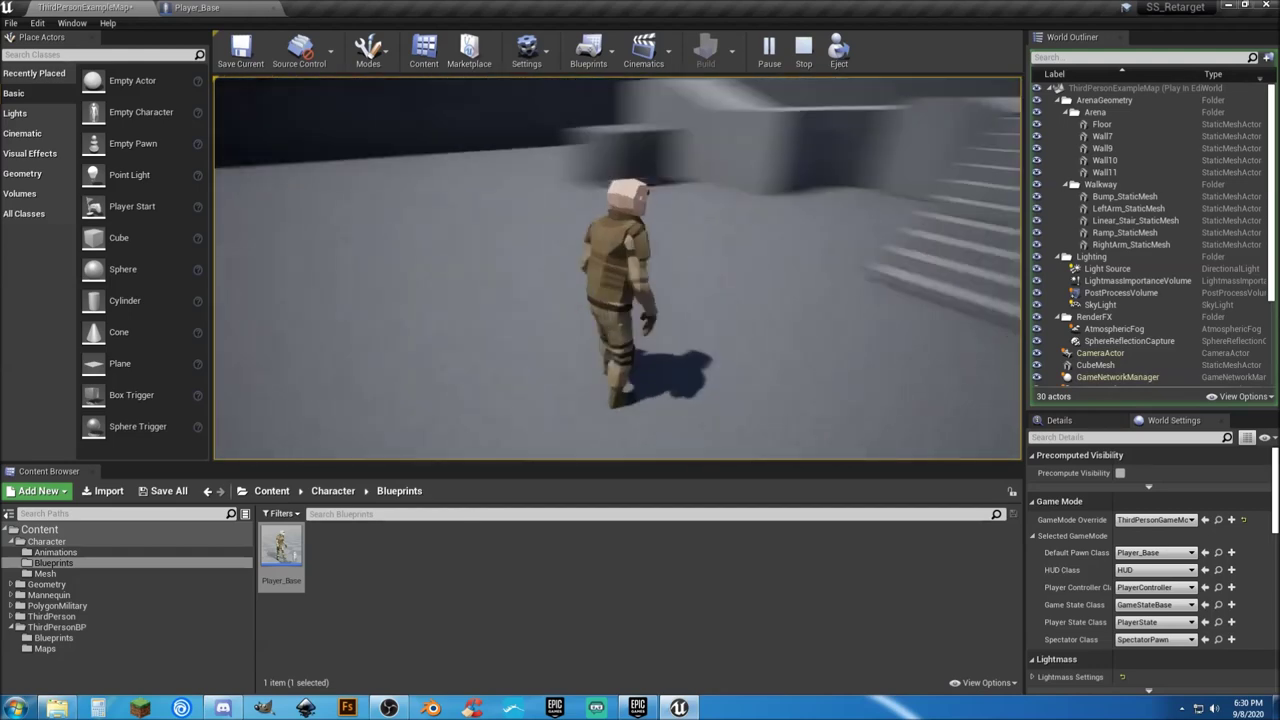
{"action": "key", "text": "s"}
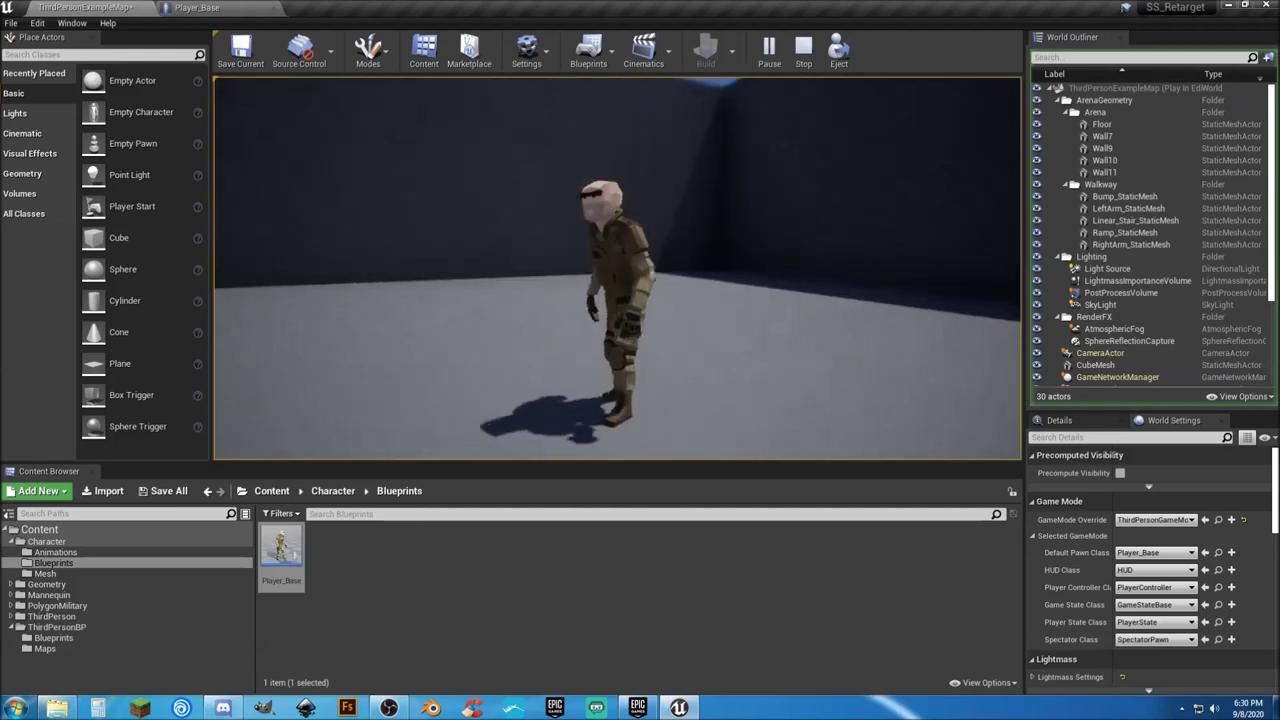
{"action": "key", "text": "Escape"}
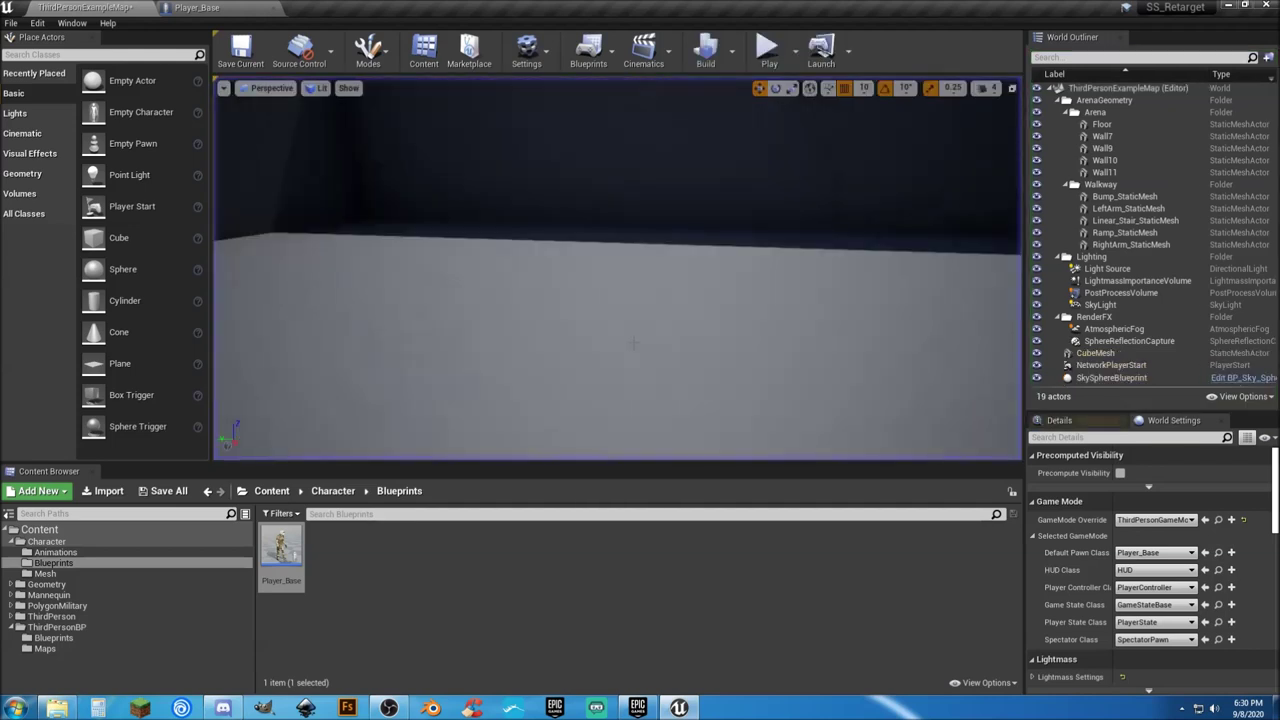
Step: Save the modified assets in the Mesh folder and open the SK_Polygon skeleton editor
{"action": "left_click", "coordinate": [45, 573]}
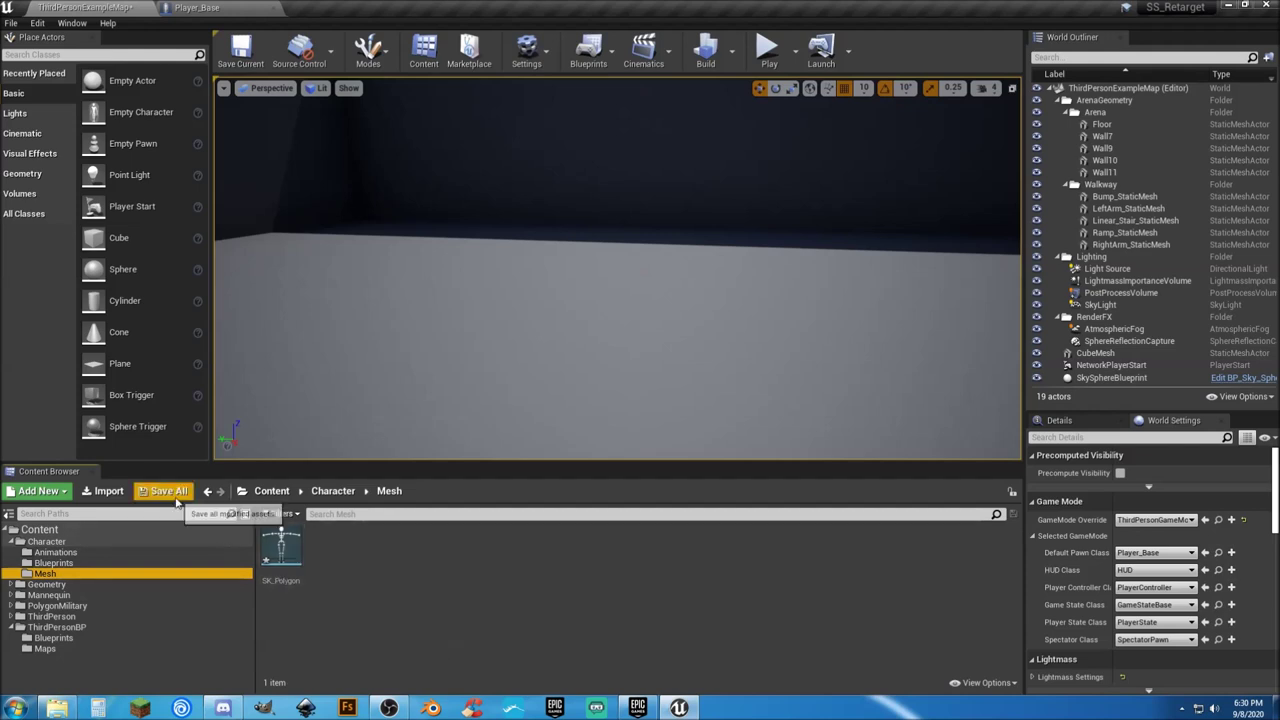
{"action": "left_click", "coordinate": [165, 491]}
{"action": "left_click", "coordinate": [760, 477]}
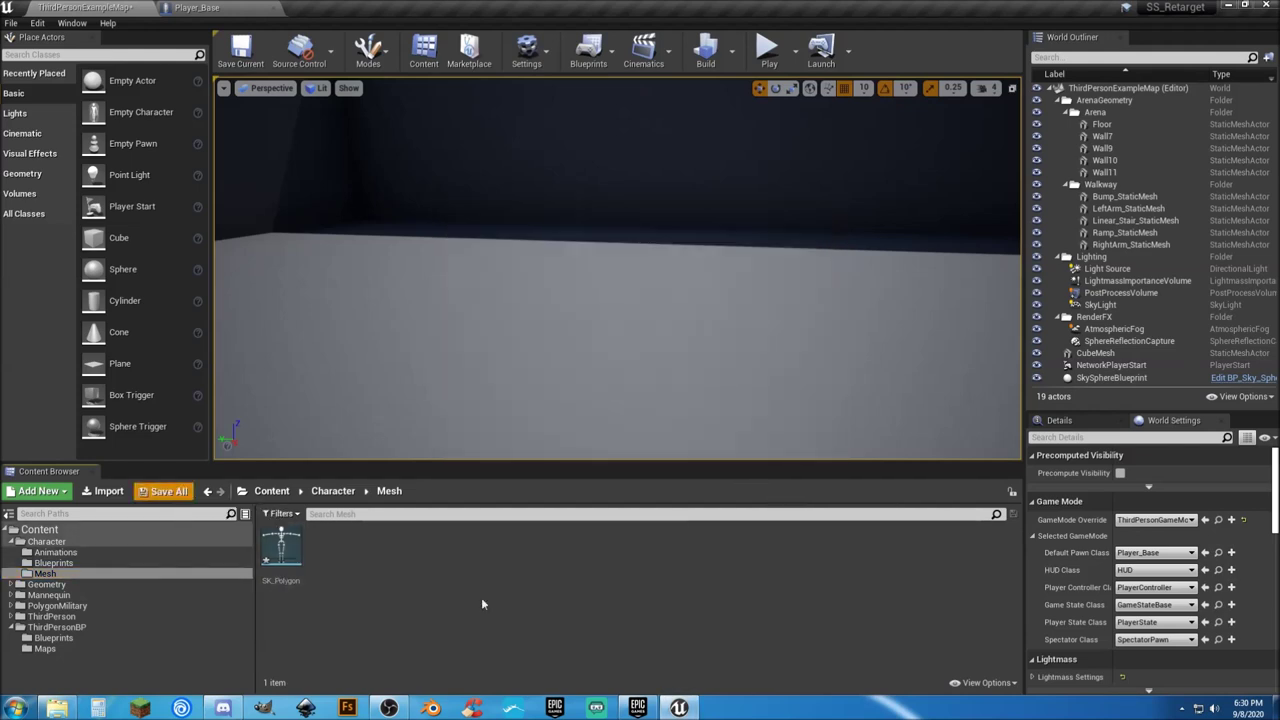
{"action": "double_click", "coordinate": [281, 550]}
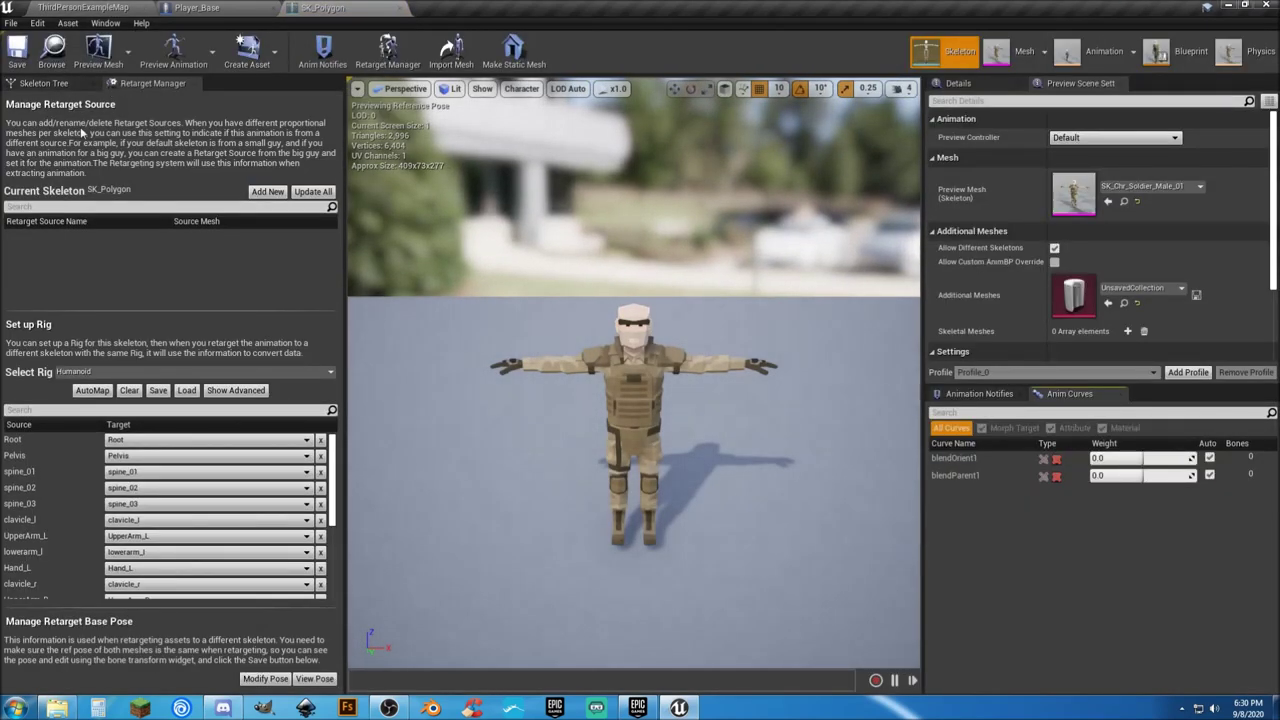
Step: Add a socket named Hat to SK_Polygon's head bone
{"action": "left_click", "coordinate": [50, 83]}
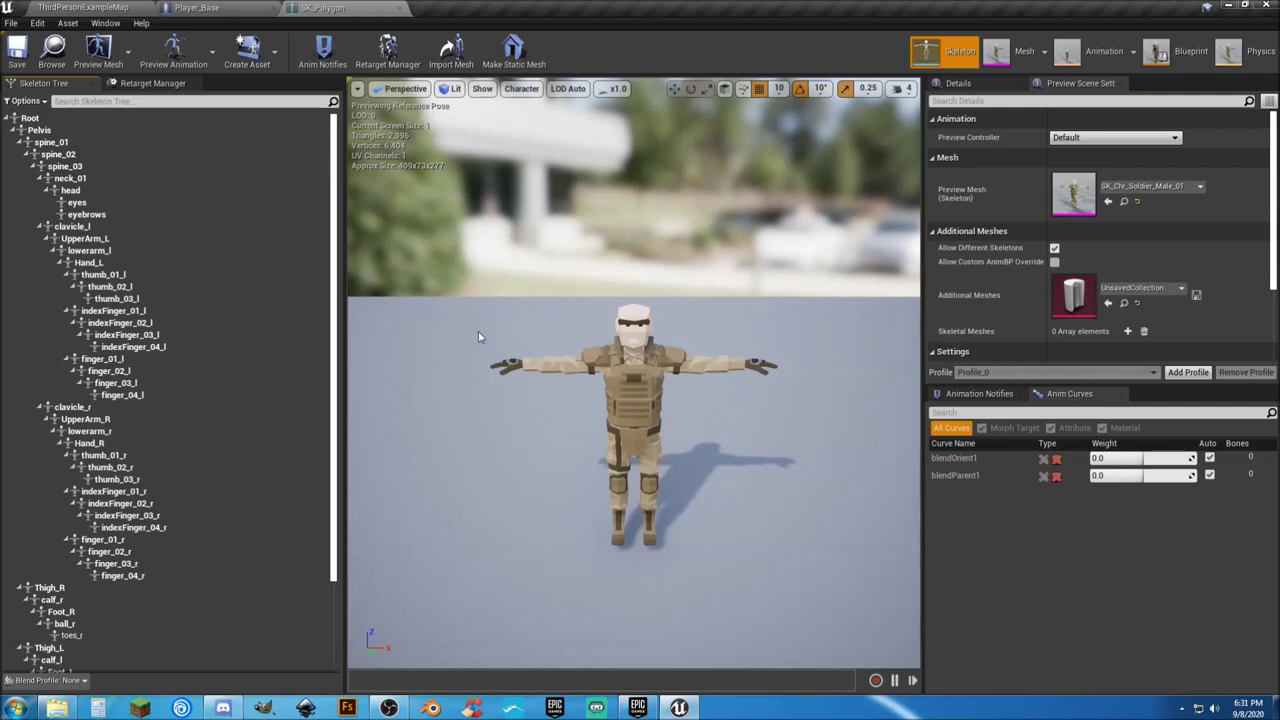
{"action": "left_click", "coordinate": [99, 191]}
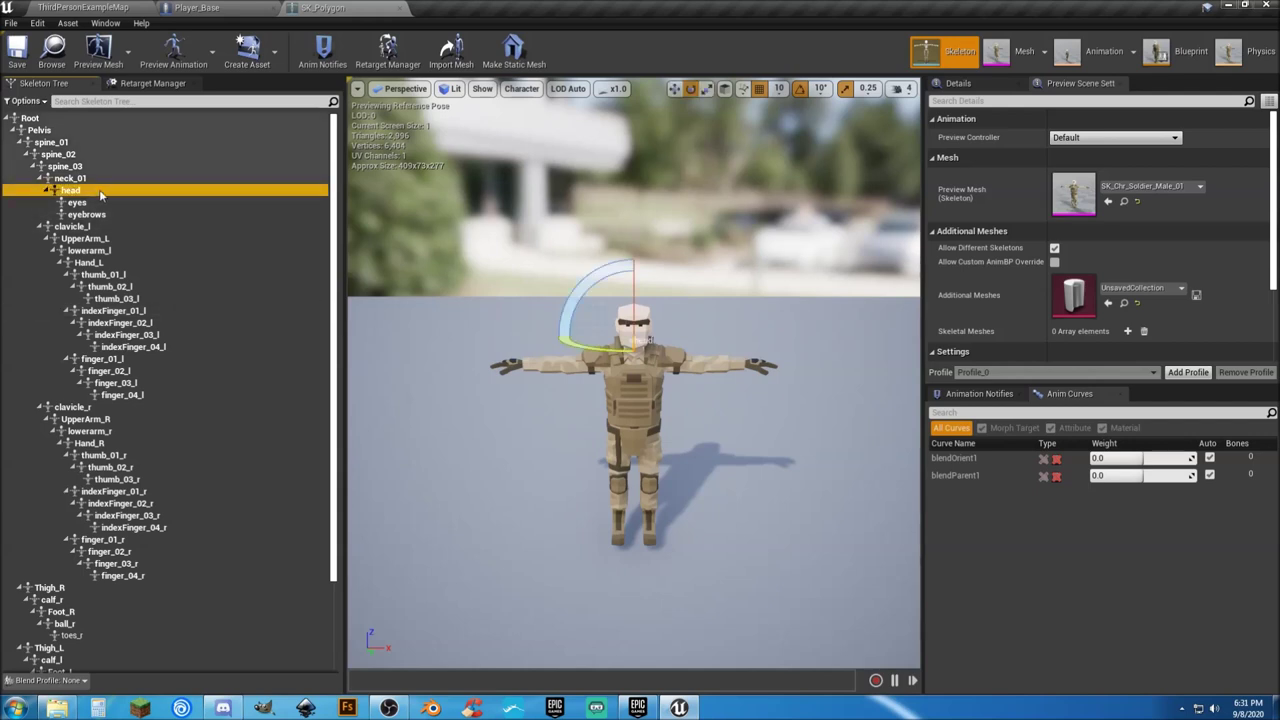
{"action": "right_click", "coordinate": [100, 193]}
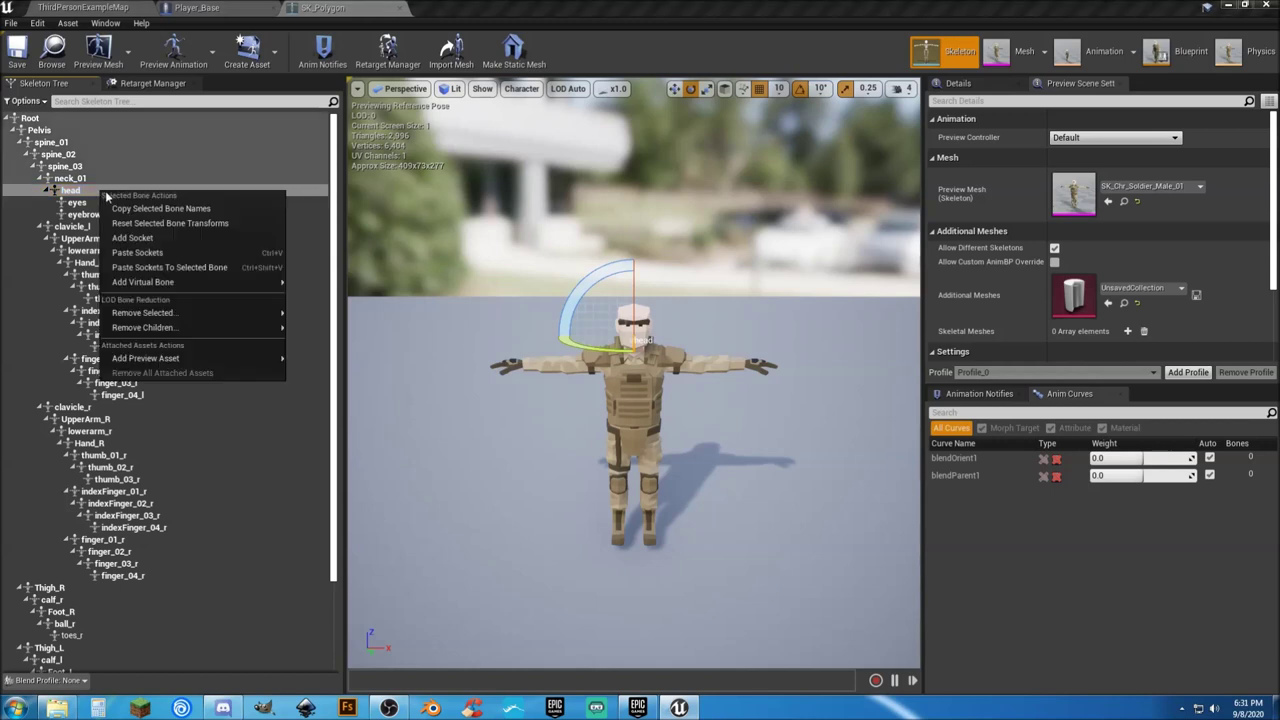
{"action": "left_click", "coordinate": [154, 238]}
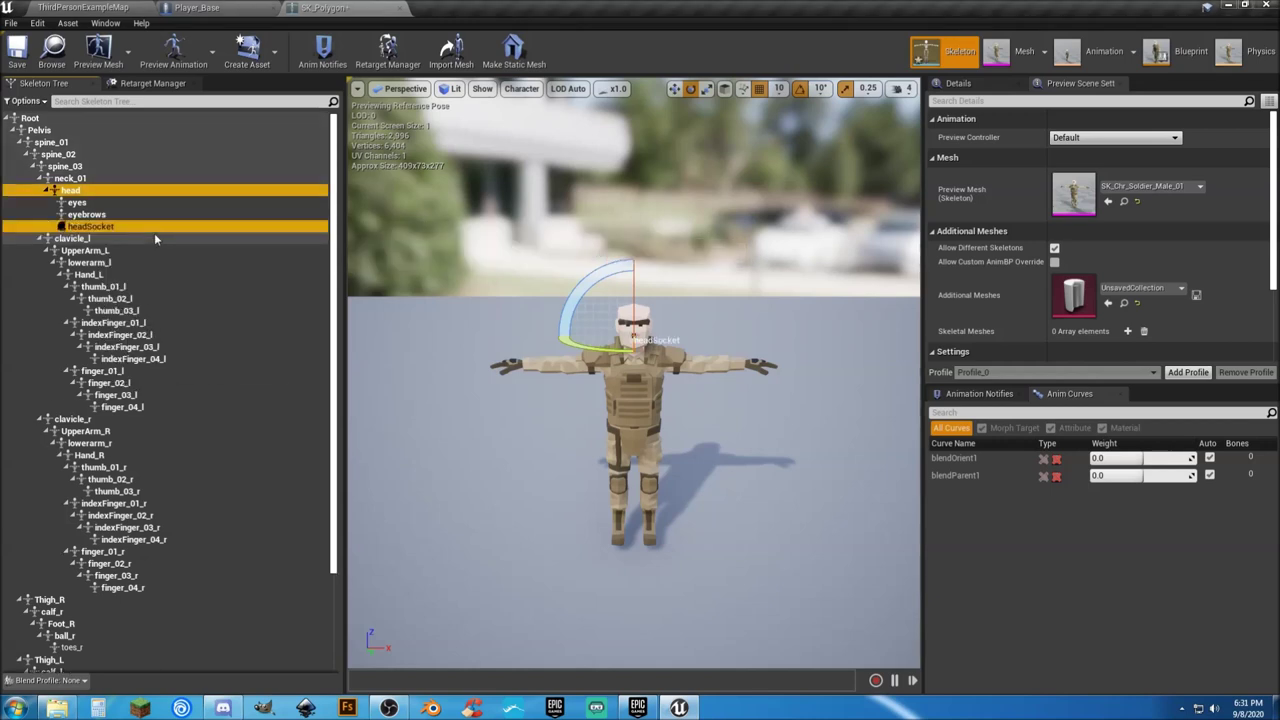
{"action": "left_click", "coordinate": [140, 228]}
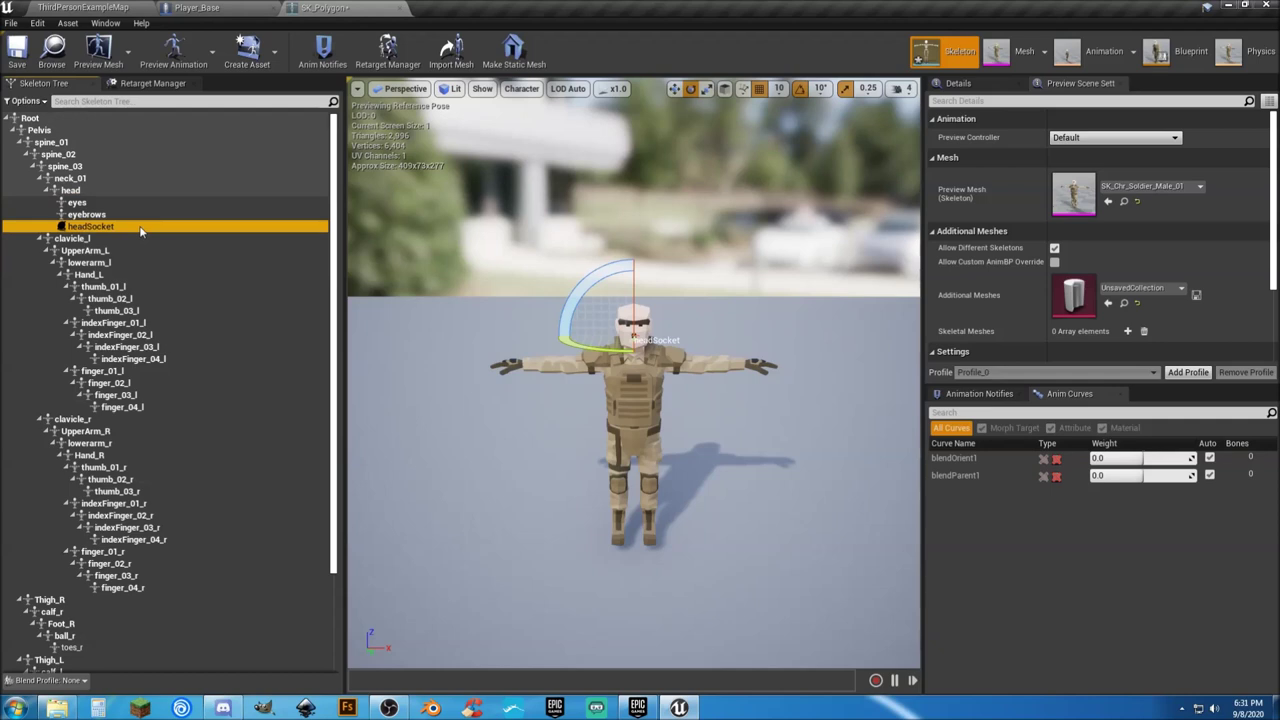
{"action": "left_click", "coordinate": [140, 228]}
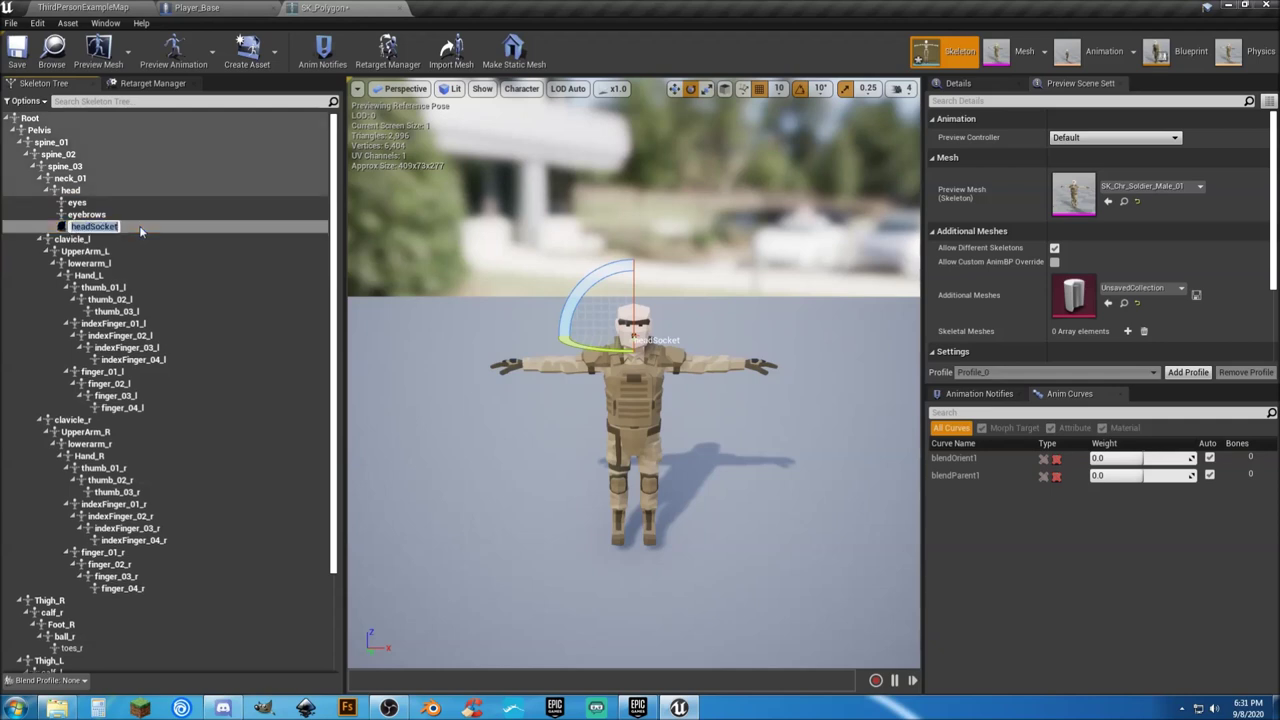
{"action": "key", "text": "Return"}
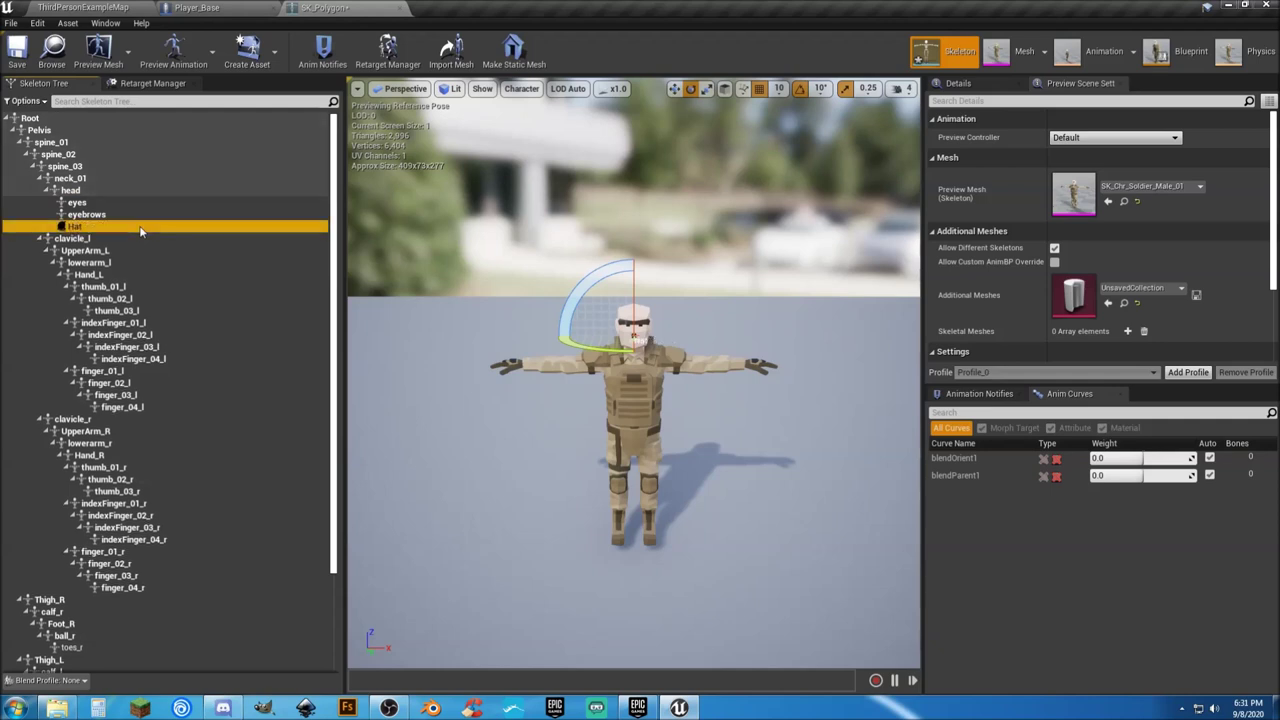
Step: Preview the cowboy hat on the Hat socket and rotate it about -90° onto the head
{"action": "right_click", "coordinate": [140, 232]}
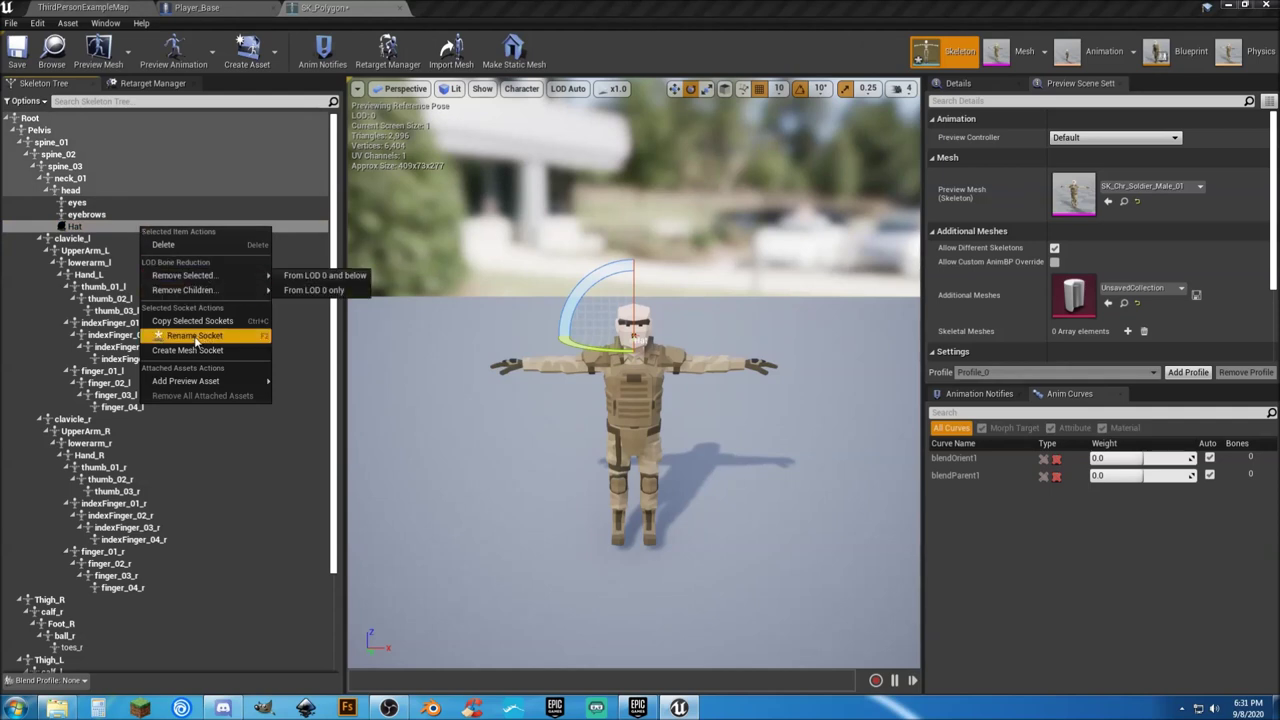
{"action": "mouse_move", "coordinate": [197, 388]}
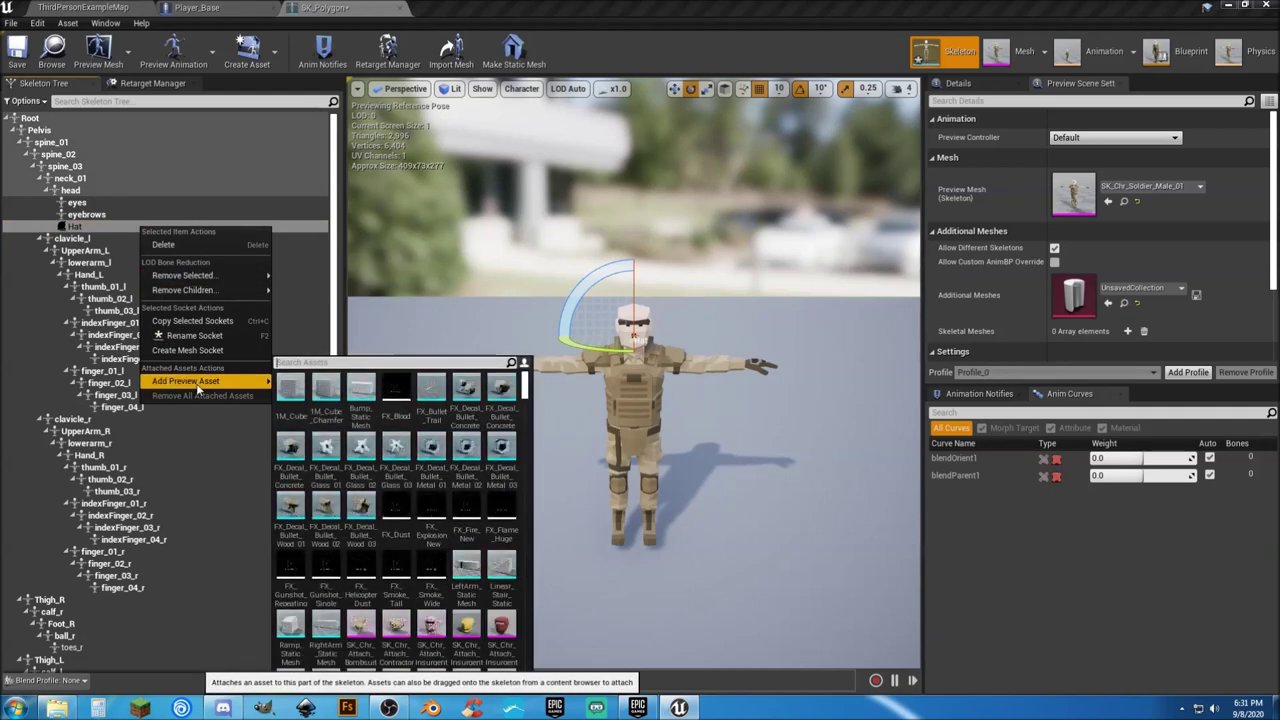
{"action": "type", "text": "hat"}
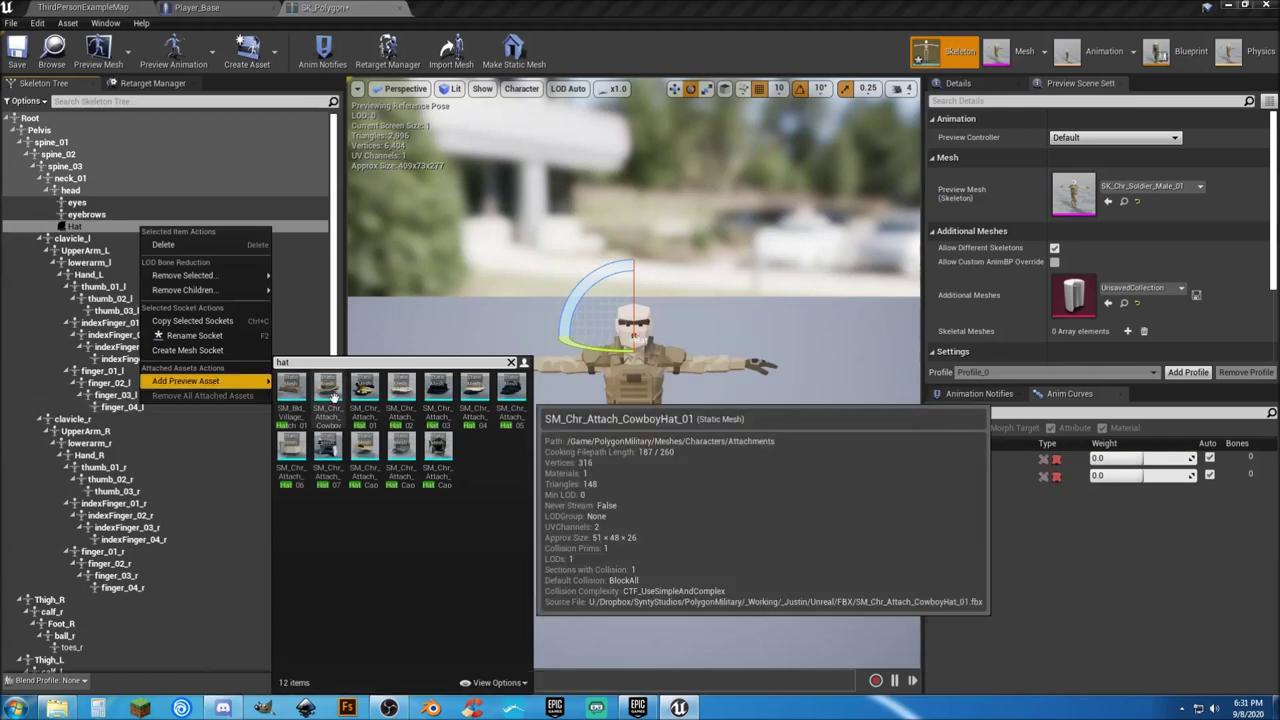
{"action": "left_click", "coordinate": [326, 396]}
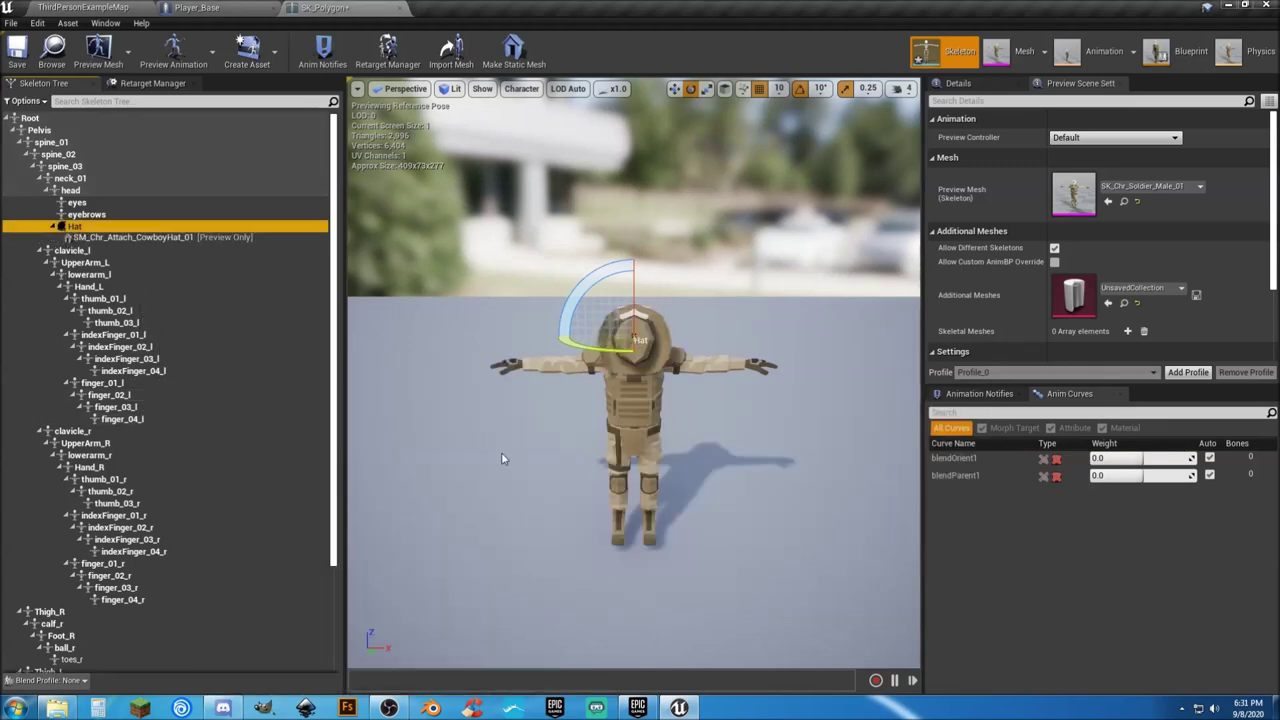
{"action": "left_click_drag", "start_coordinate": [522, 421], "coordinate": [574, 368]}
{"action": "left_click_drag", "start_coordinate": [698, 332], "coordinate": [724, 374]}
{"action": "left_click_drag", "start_coordinate": [780, 450], "coordinate": [650, 450]}
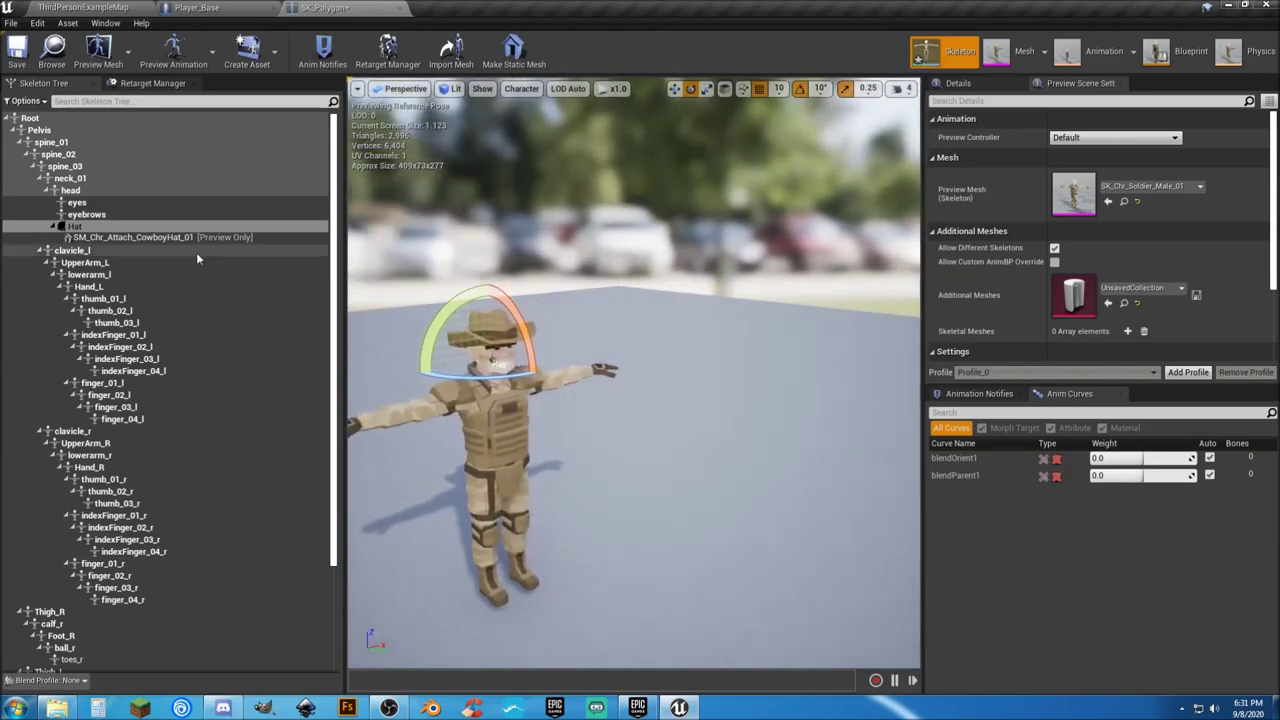
Step: Add a socket named Glasses to the head bone
{"action": "left_click", "coordinate": [96, 192]}
{"action": "right_click", "coordinate": [91, 196]}
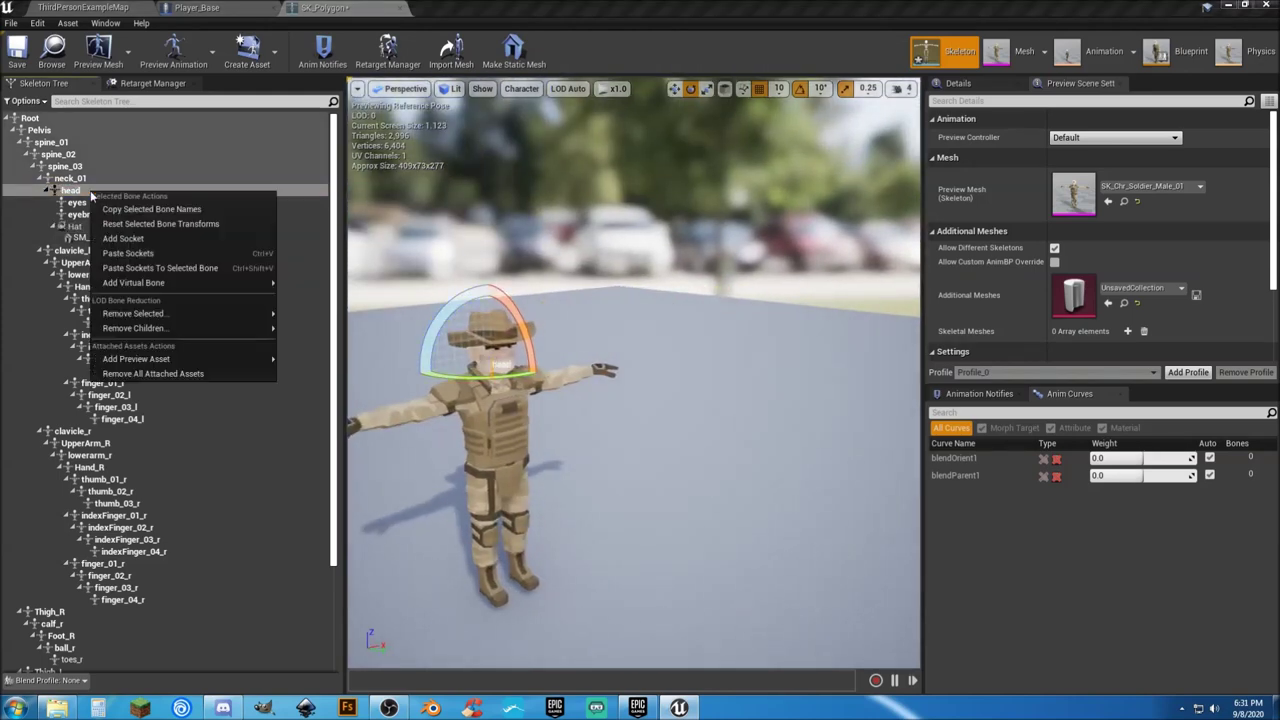
{"action": "left_click", "coordinate": [131, 238]}
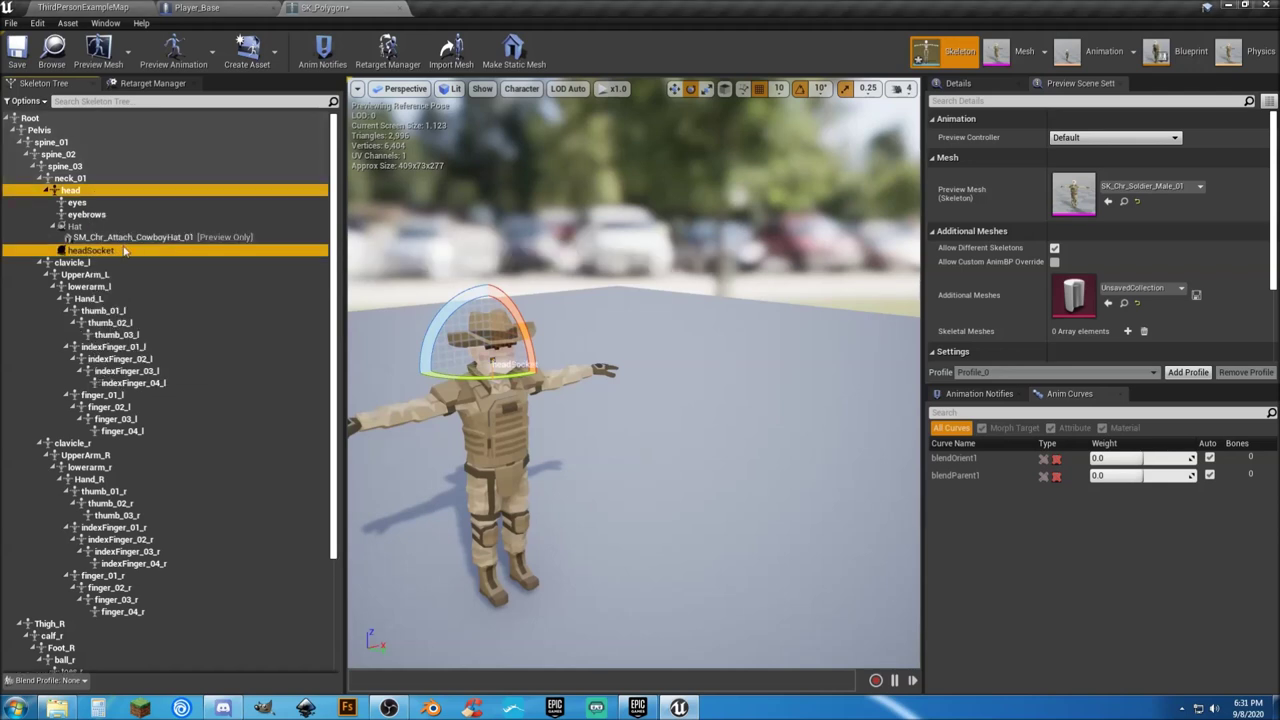
{"action": "left_click", "coordinate": [124, 253]}
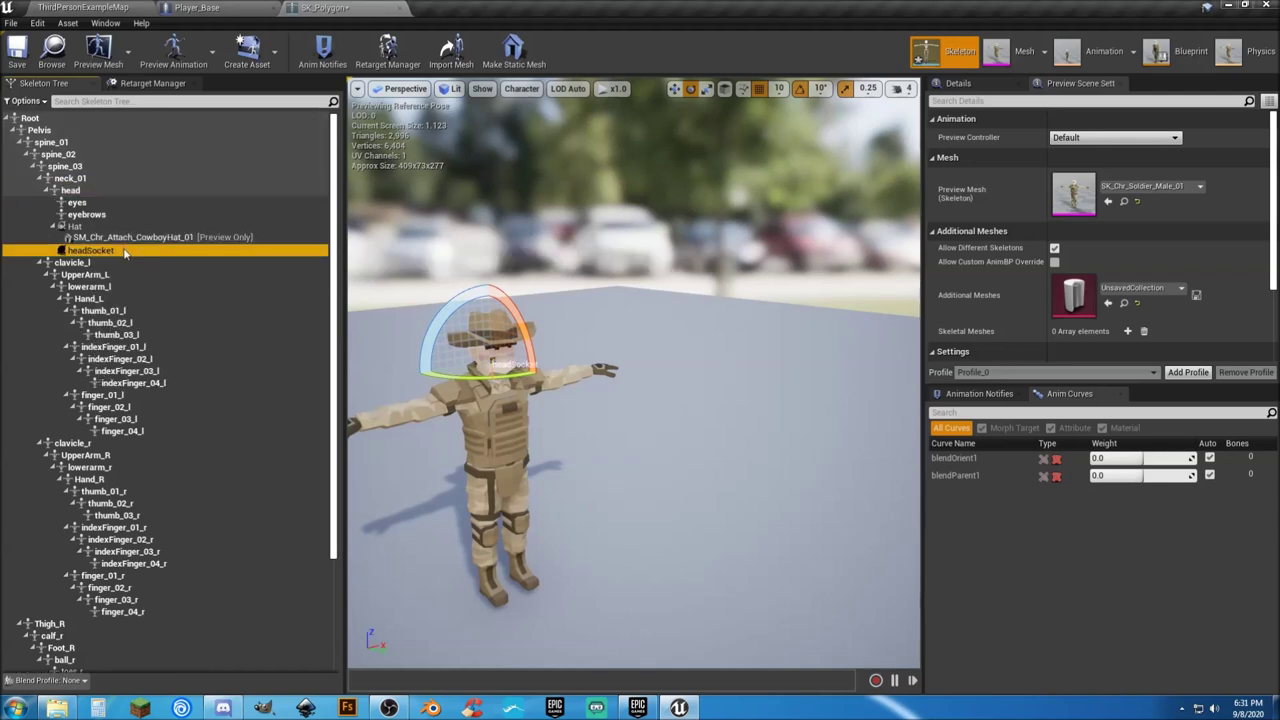
{"action": "double_click", "coordinate": [124, 253]}
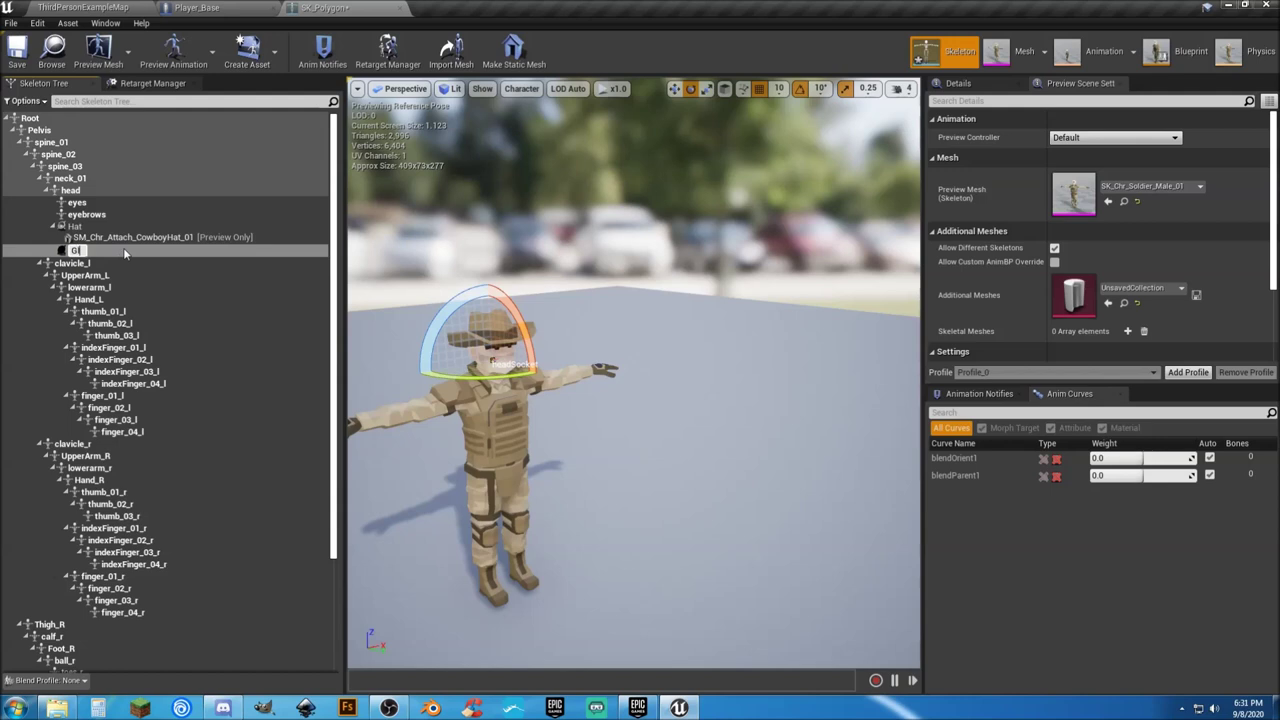
{"action": "type", "text": "Glasses"}
{"action": "key", "text": "Return"}
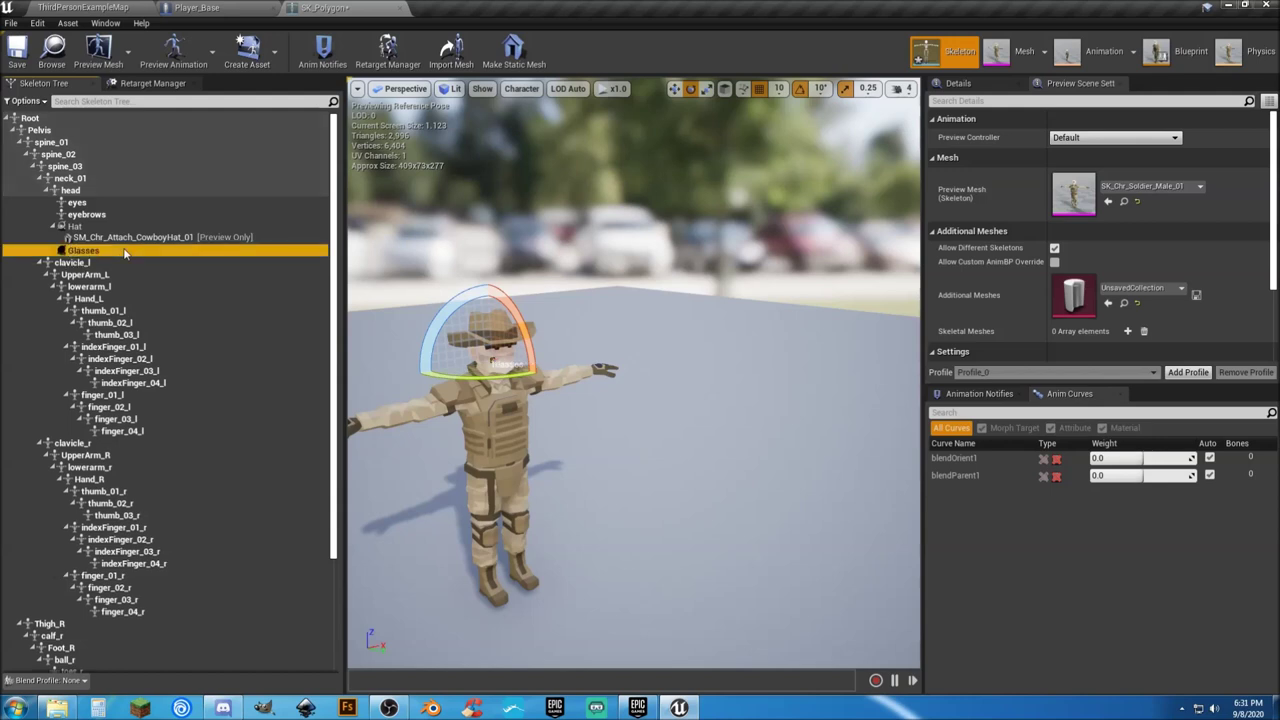
Step: Preview SM_Chr_Attach_Glasses_02 on the Glasses socket and rotate it onto the face
{"action": "right_click", "coordinate": [124, 253]}
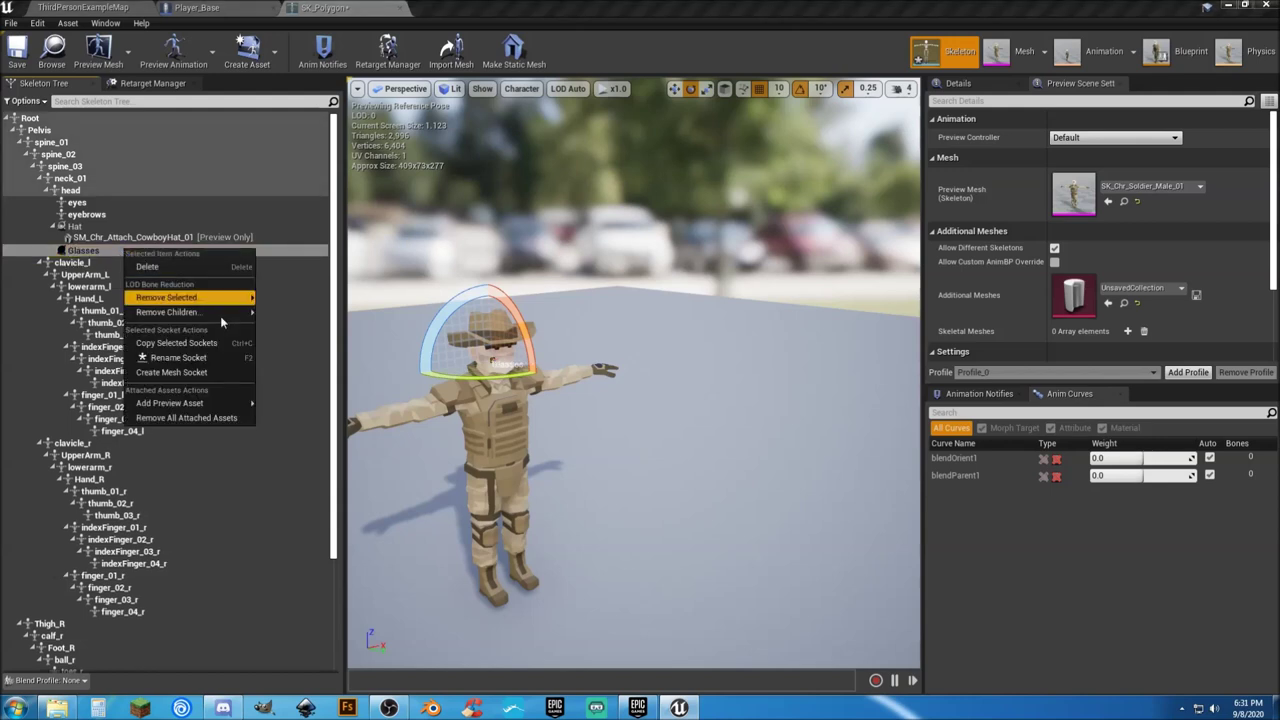
{"action": "mouse_move", "coordinate": [236, 409]}
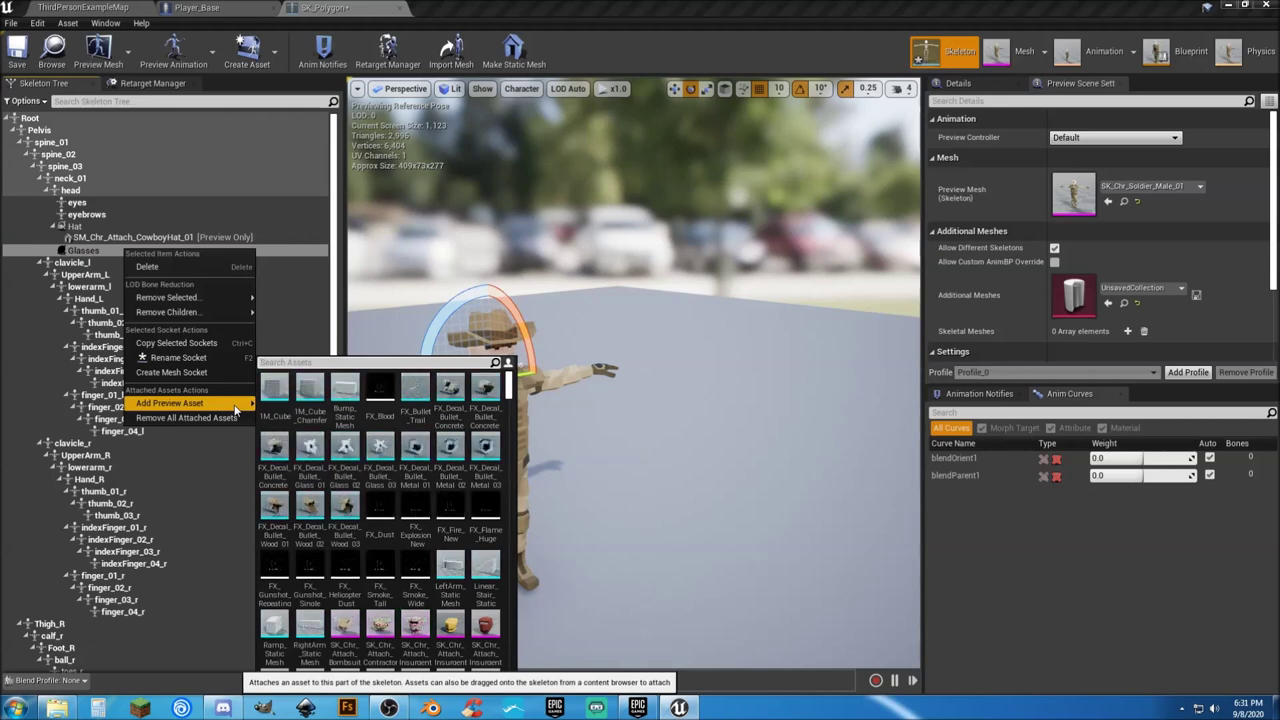
{"action": "type", "text": "glasses"}
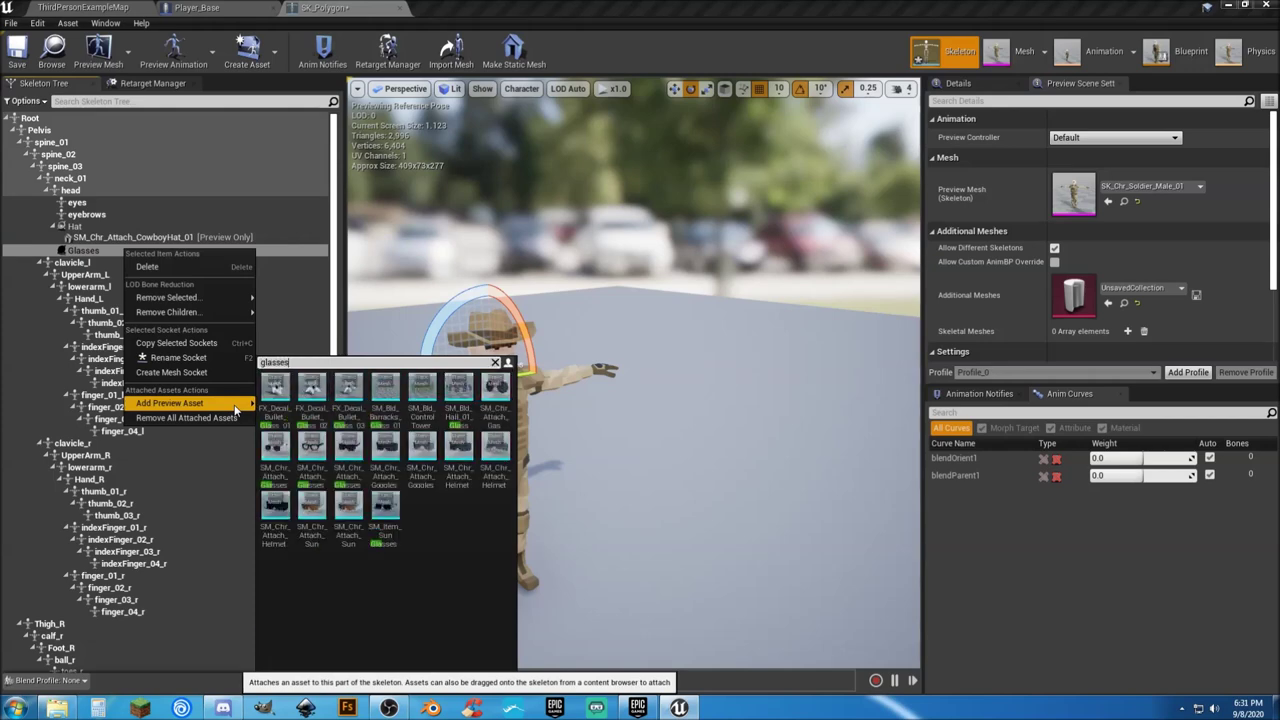
{"action": "left_click", "coordinate": [310, 415]}
{"action": "left_click_drag", "start_coordinate": [536, 350], "coordinate": [531, 395]}
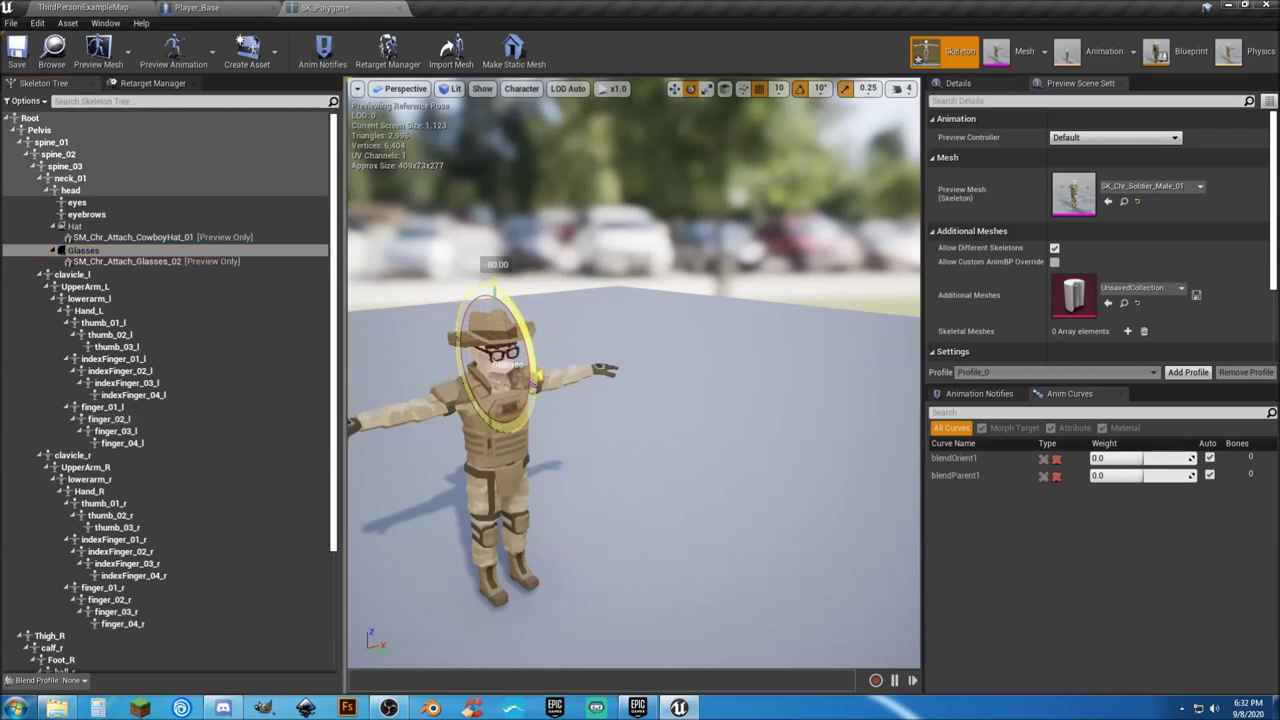
{"action": "left_click_drag", "start_coordinate": [525, 378], "coordinate": [527, 380]}
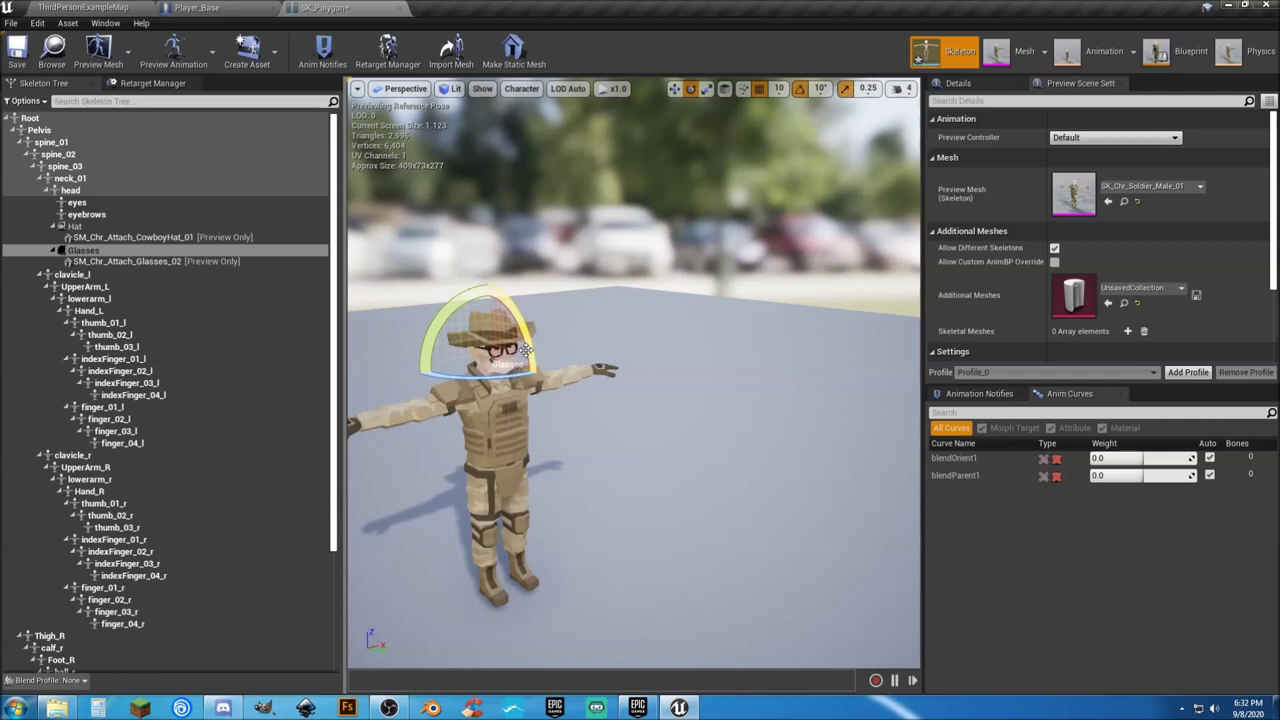
{"action": "left_click", "coordinate": [88, 192]}
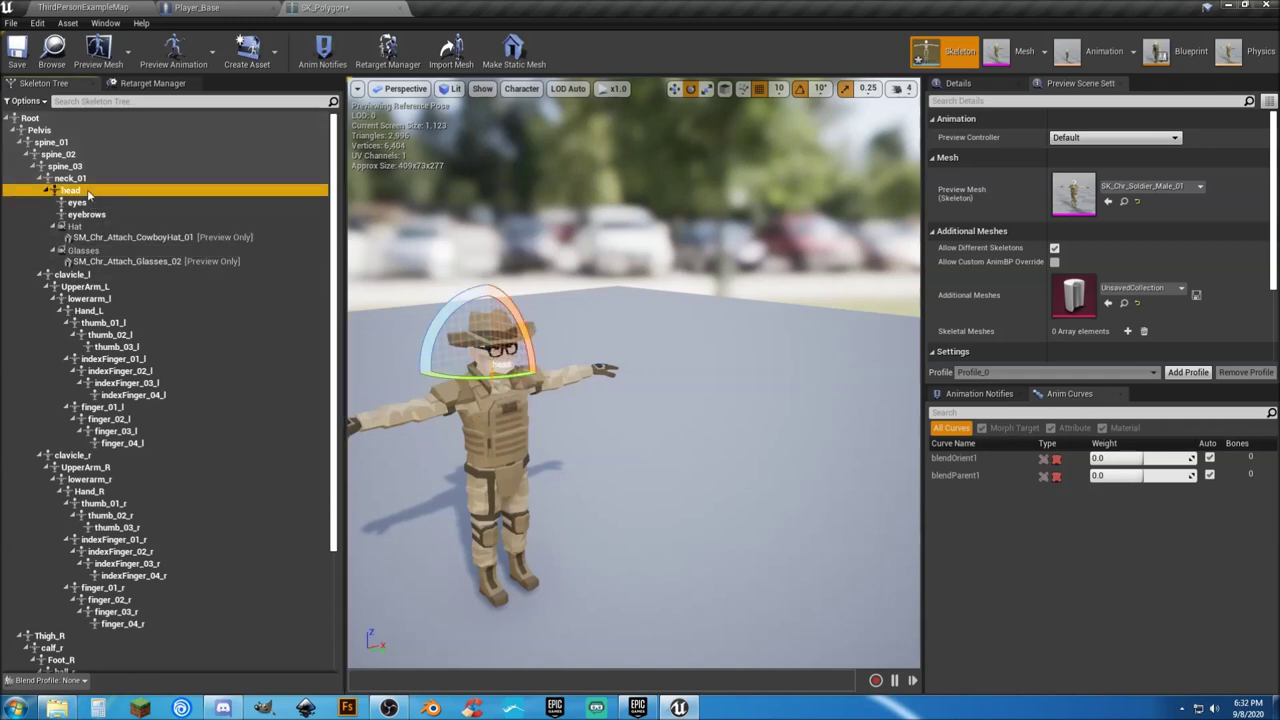
Step: Add a socket named Beard to the head bone
{"action": "right_click", "coordinate": [88, 192]}
{"action": "left_click", "coordinate": [130, 238]}
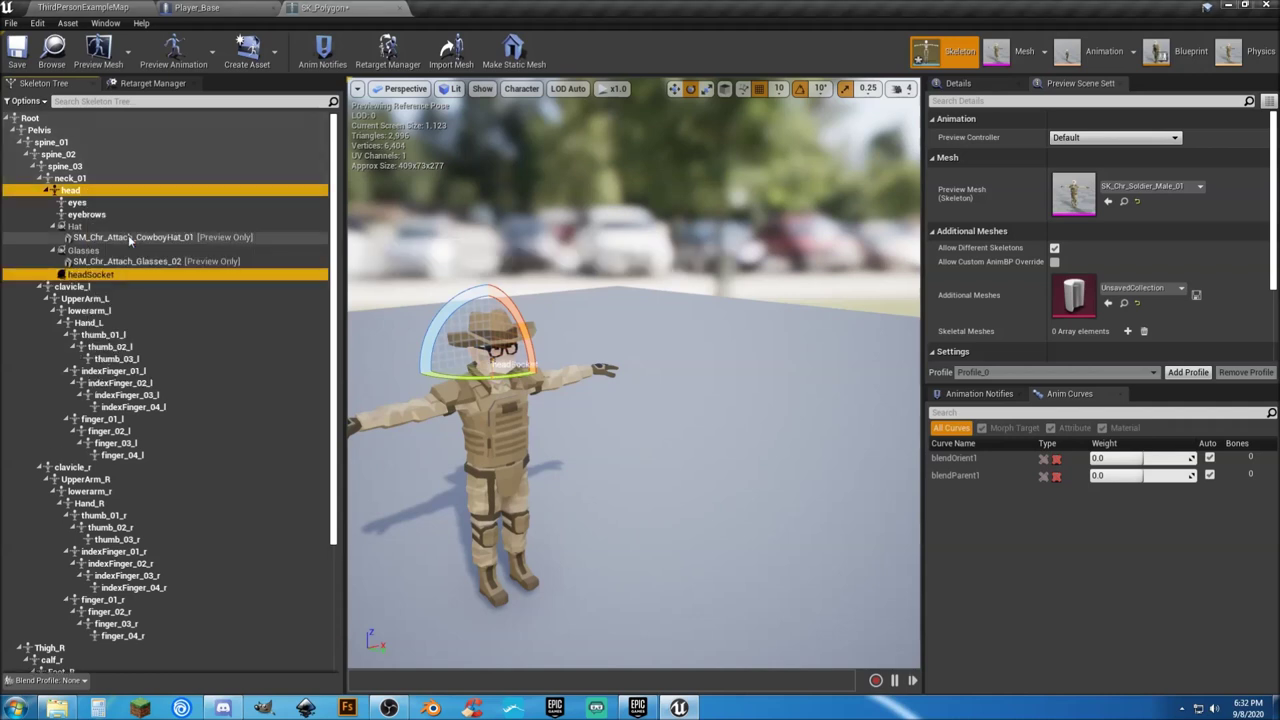
{"action": "left_click", "coordinate": [112, 277]}
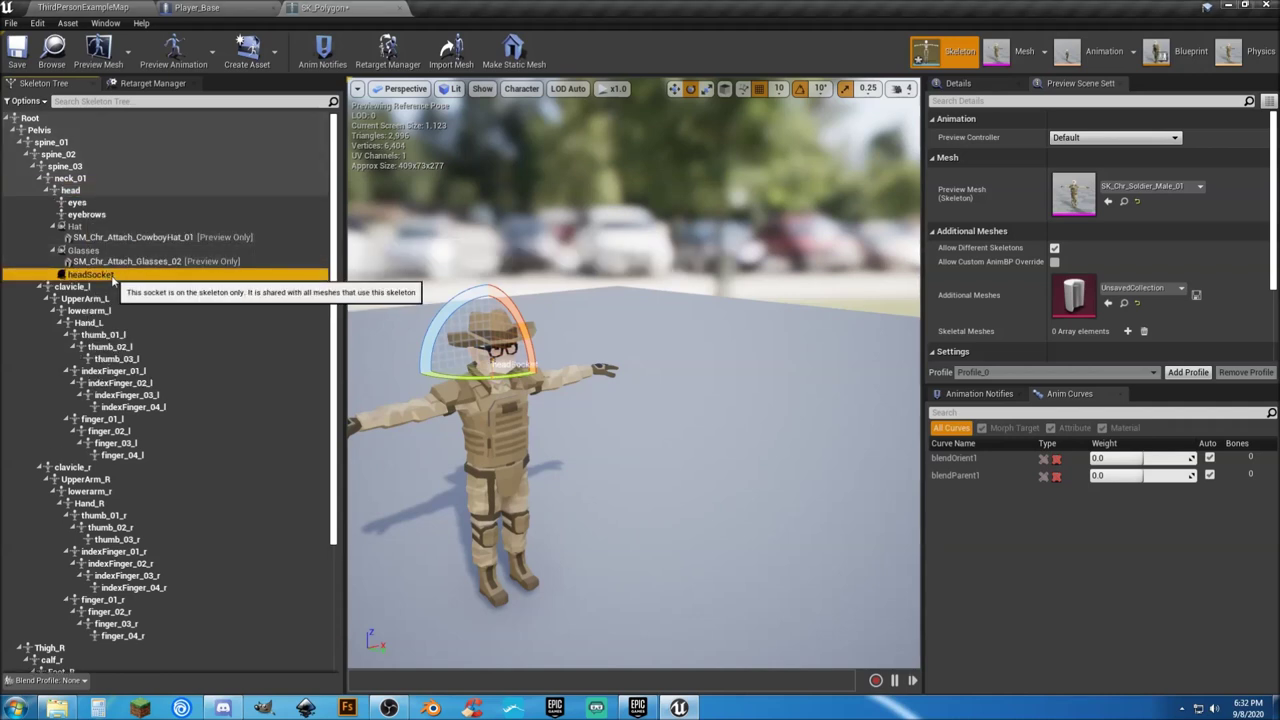
{"action": "left_click", "coordinate": [113, 277]}
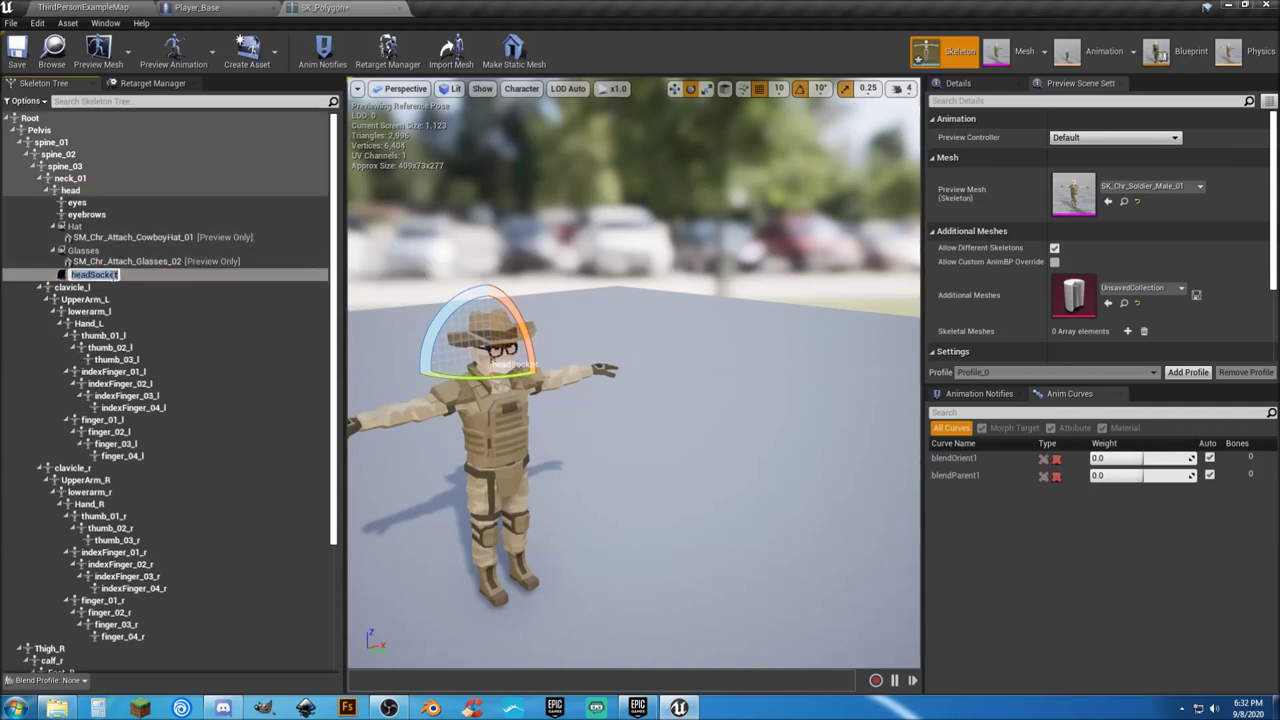
{"action": "type", "text": "Beard"}
{"action": "key", "text": "Return"}
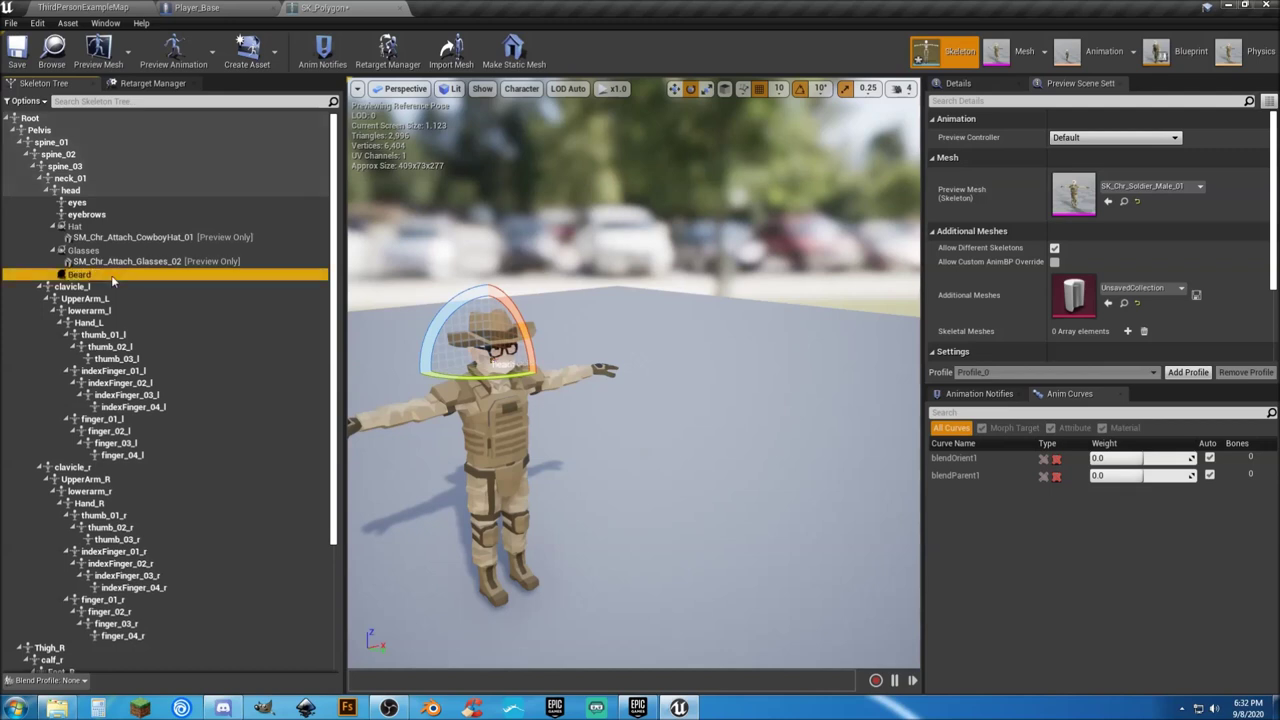
Step: Preview SM_Chr_Attach_Beard_10 on the Beard socket and select the Thigh_R bone
{"action": "right_click", "coordinate": [113, 276]}
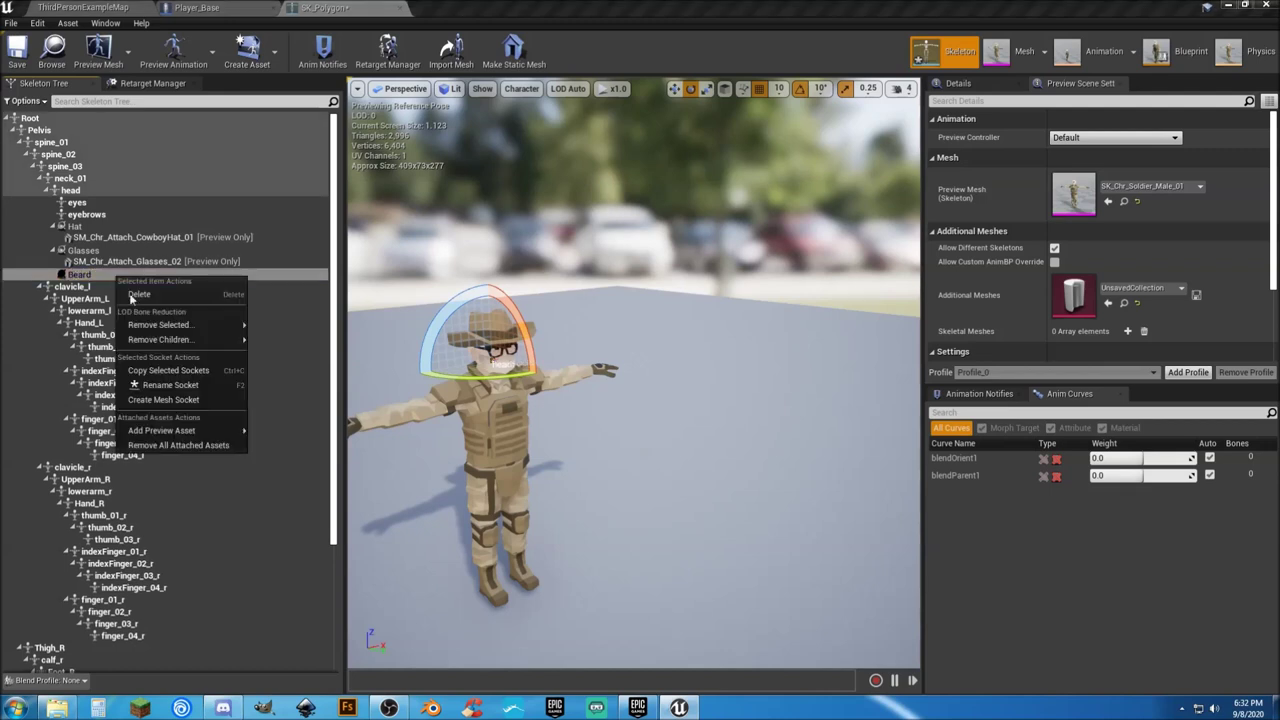
{"action": "mouse_move", "coordinate": [201, 432]}
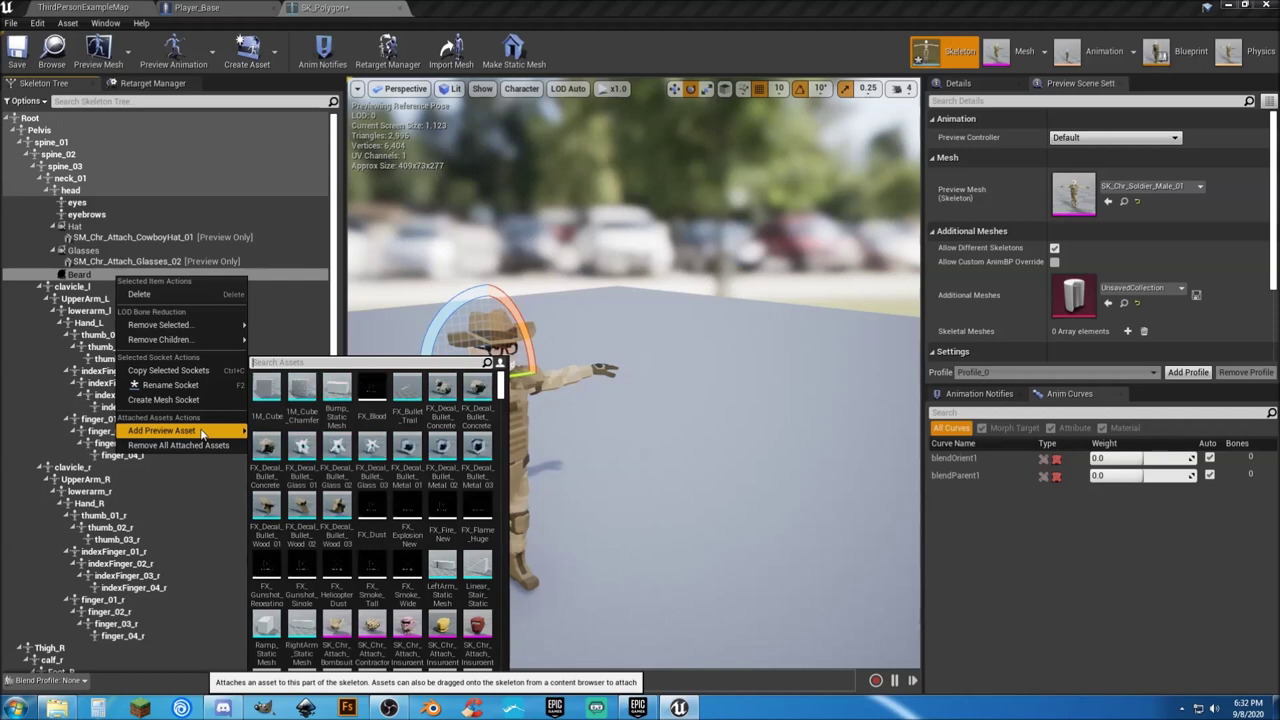
{"action": "type", "text": "beard"}
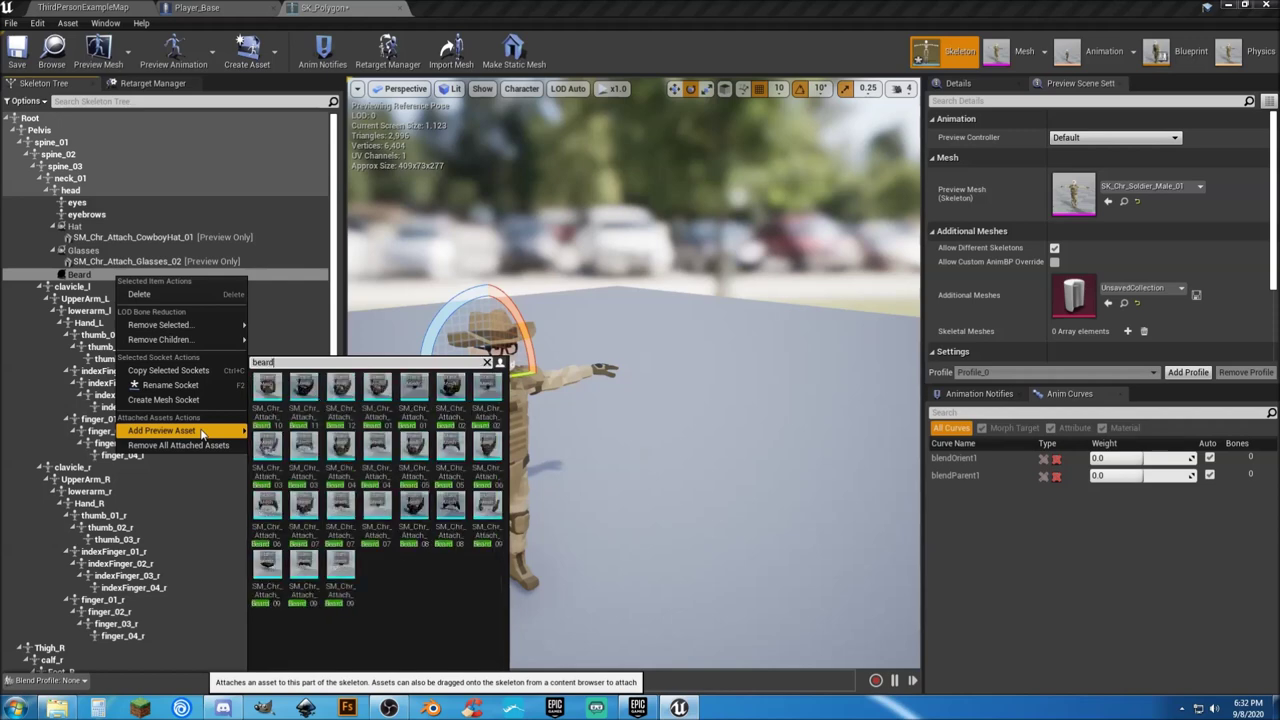
{"action": "left_click", "coordinate": [271, 391]}
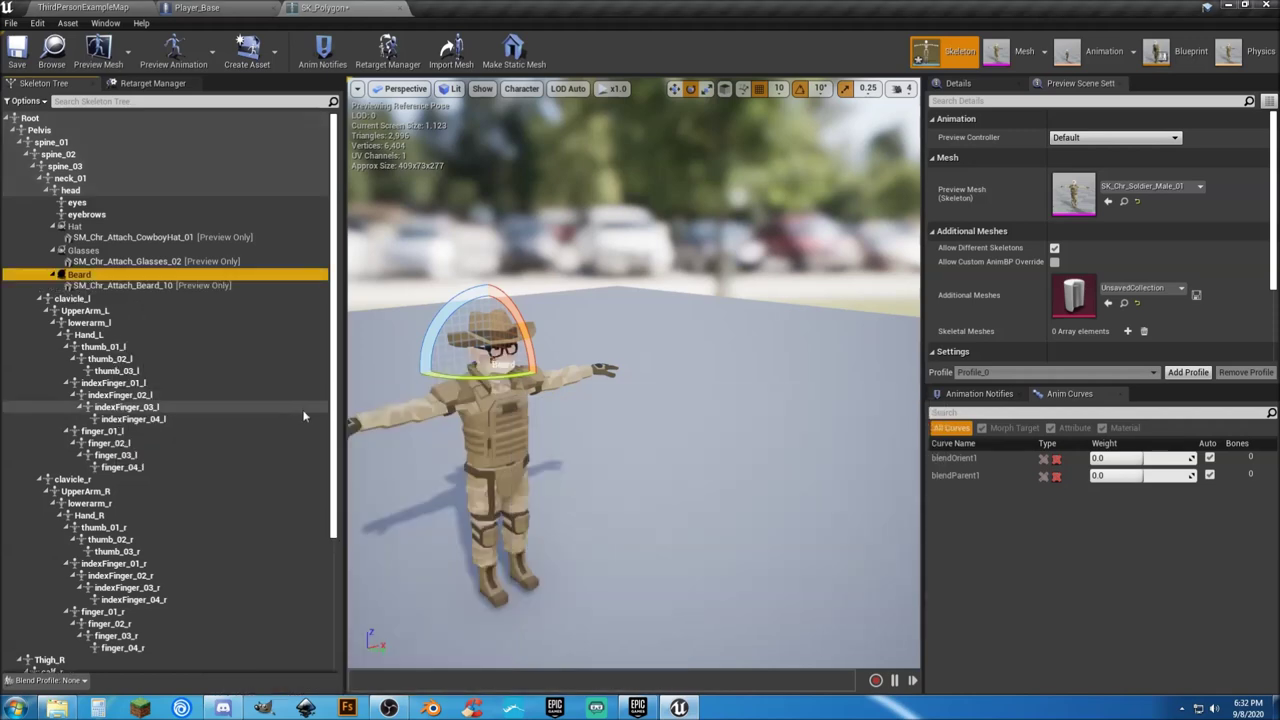
{"action": "middle_click_drag", "start_coordinate": [603, 358], "coordinate": [585, 358]}
{"action": "left_click_drag", "start_coordinate": [459, 355], "coordinate": [452, 347]}
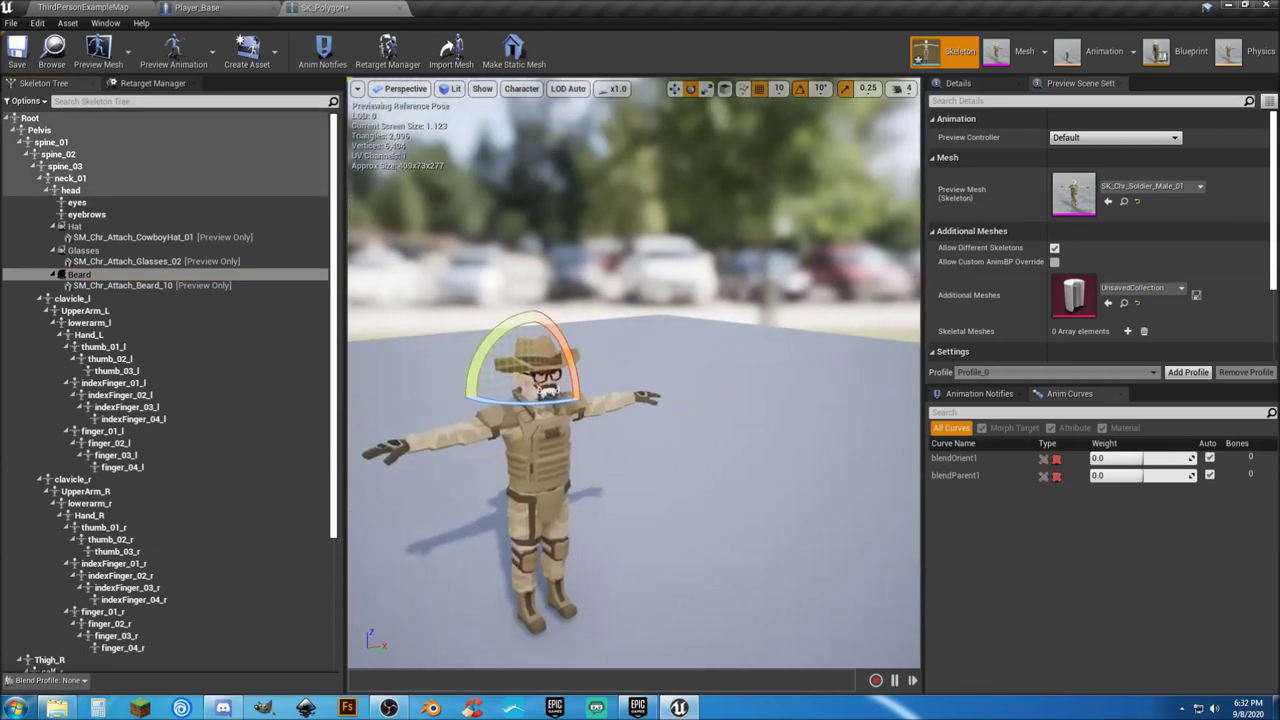
{"action": "left_click", "coordinate": [512, 524]}
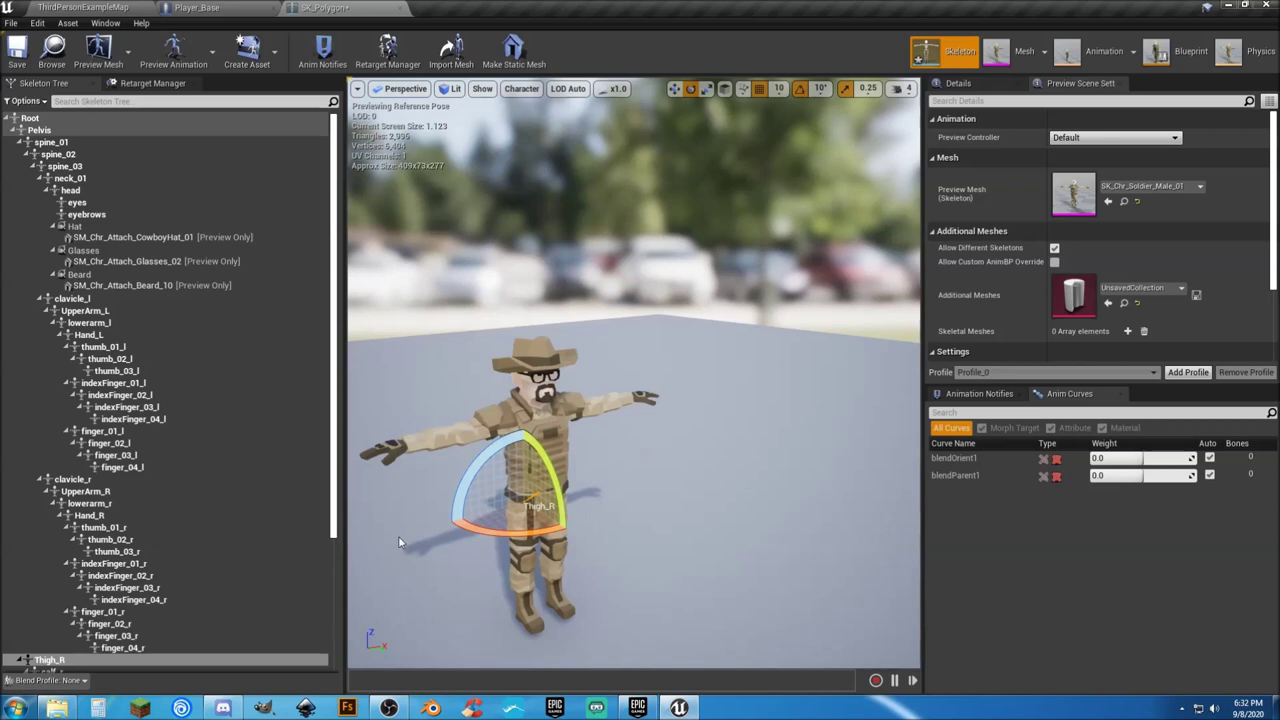
Step: Add a socket named Holster to the Thigh_R bone
{"action": "scroll", "coordinate": [180, 481], "scroll_direction": "down", "scroll_amount": 5}
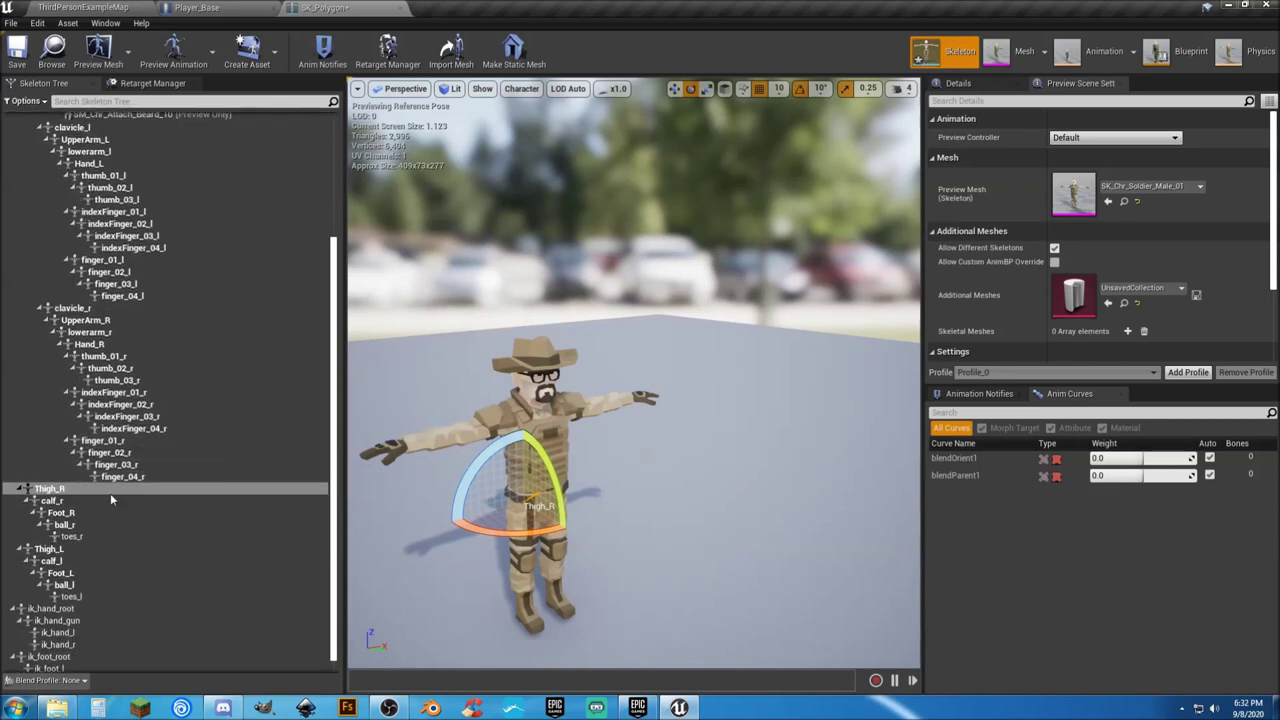
{"action": "right_click", "coordinate": [111, 490]}
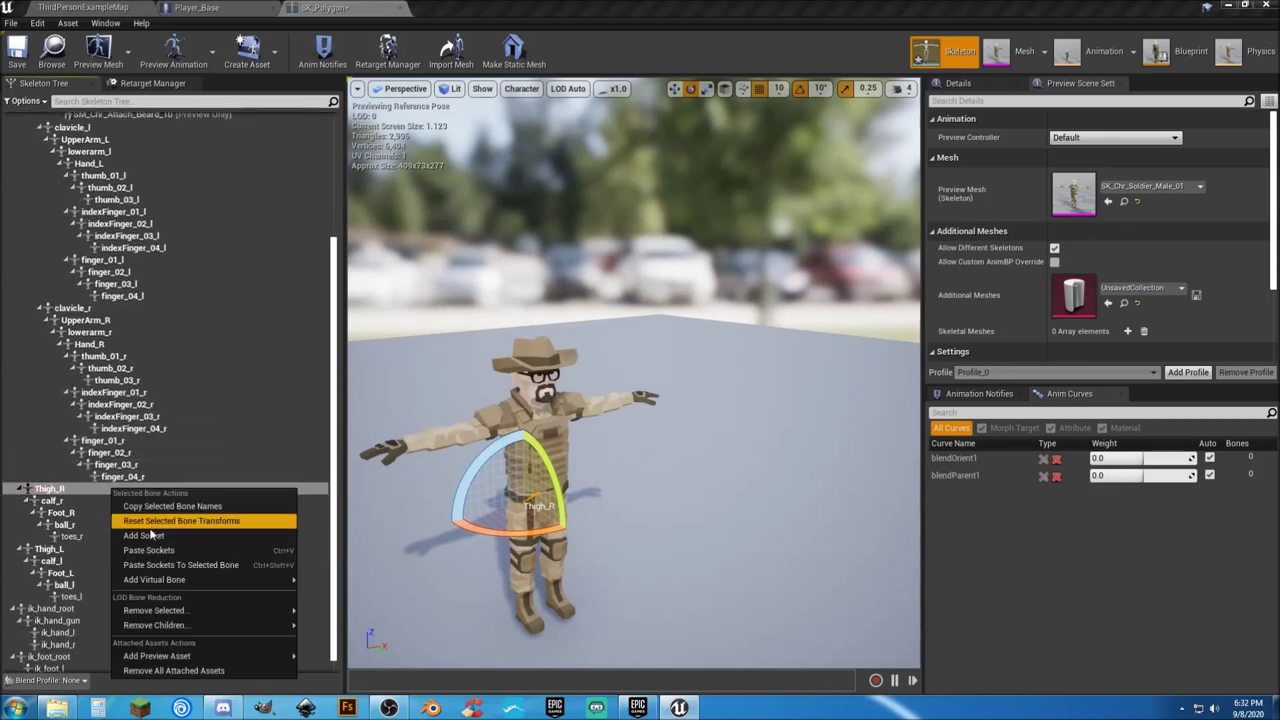
{"action": "left_click", "coordinate": [148, 536]}
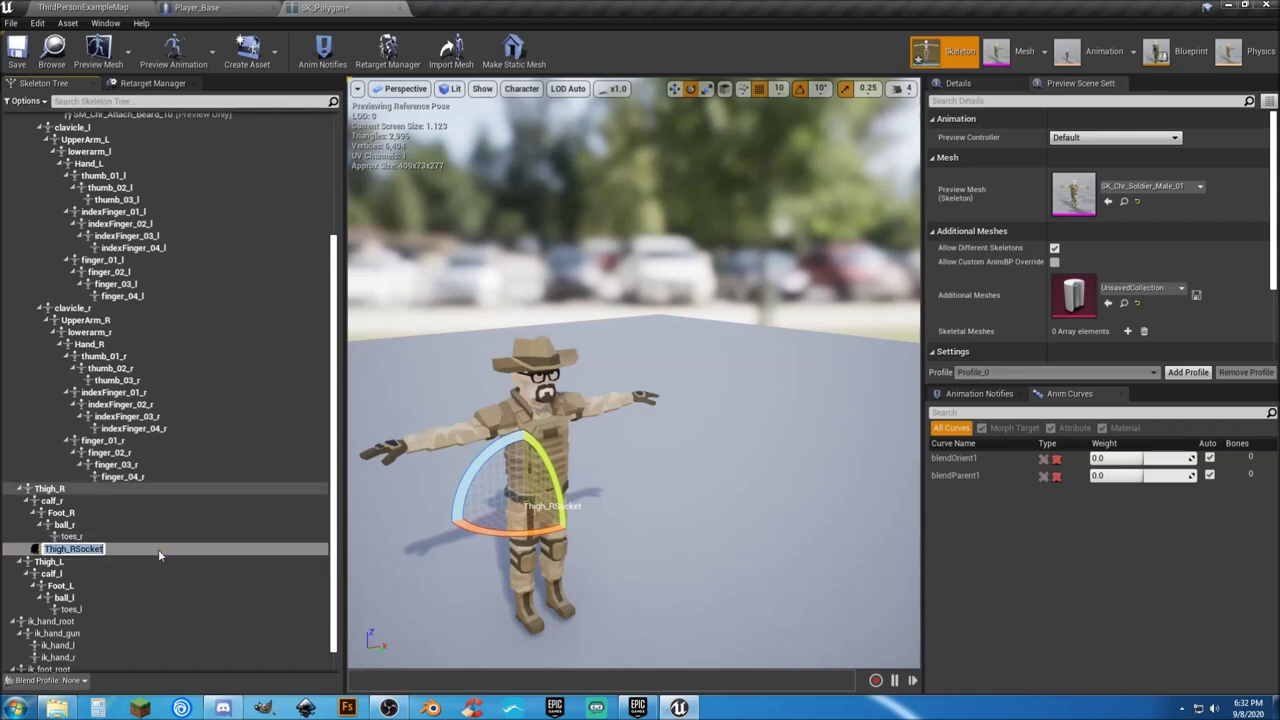
{"action": "type", "text": "Holster"}
{"action": "key", "text": "Return"}
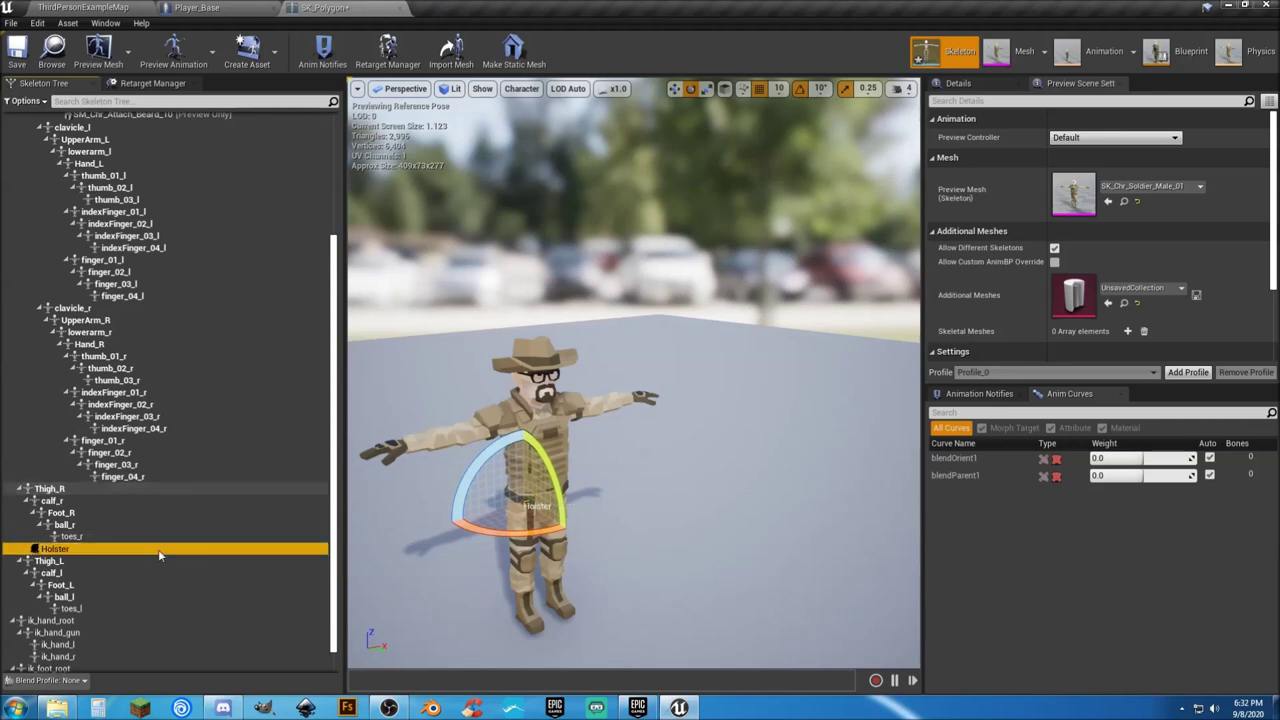
Step: Attach SM_Chr_Attach_Holster_Pistol_01 as a preview asset on the Holster socket
{"action": "right_click", "coordinate": [158, 549]}
{"action": "mouse_move", "coordinate": [200, 527]}
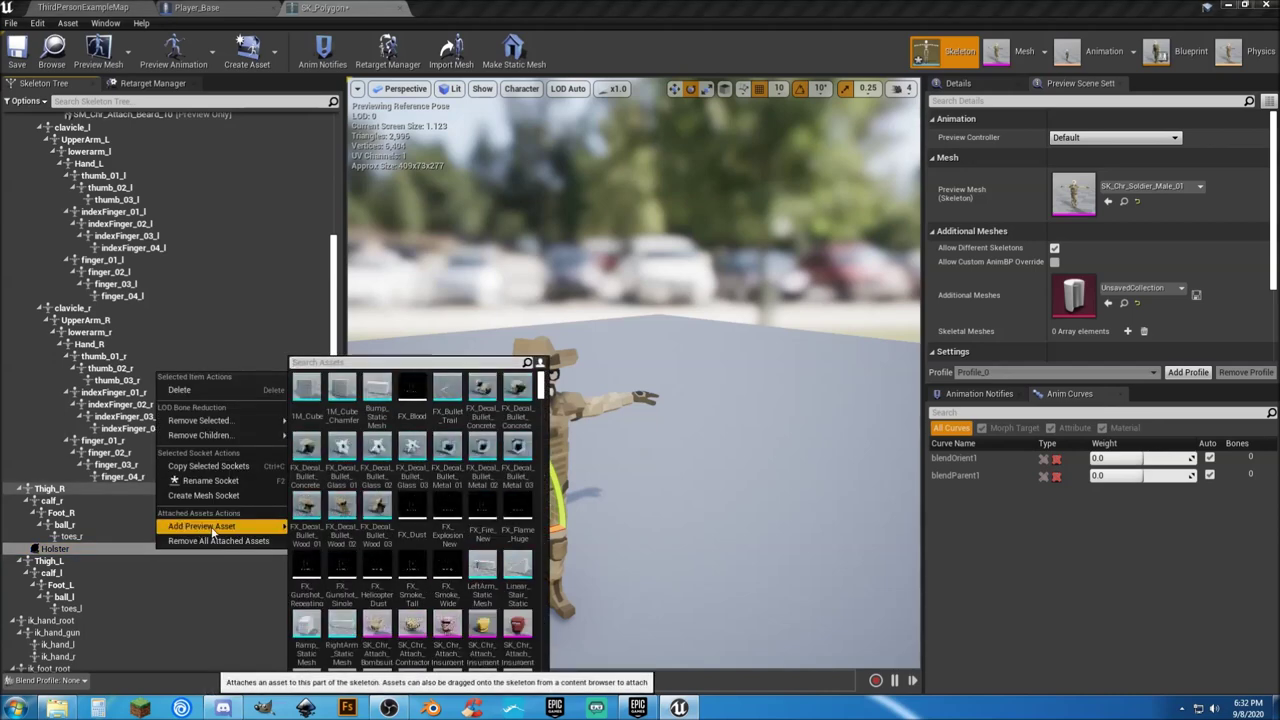
{"action": "type", "text": "holster"}
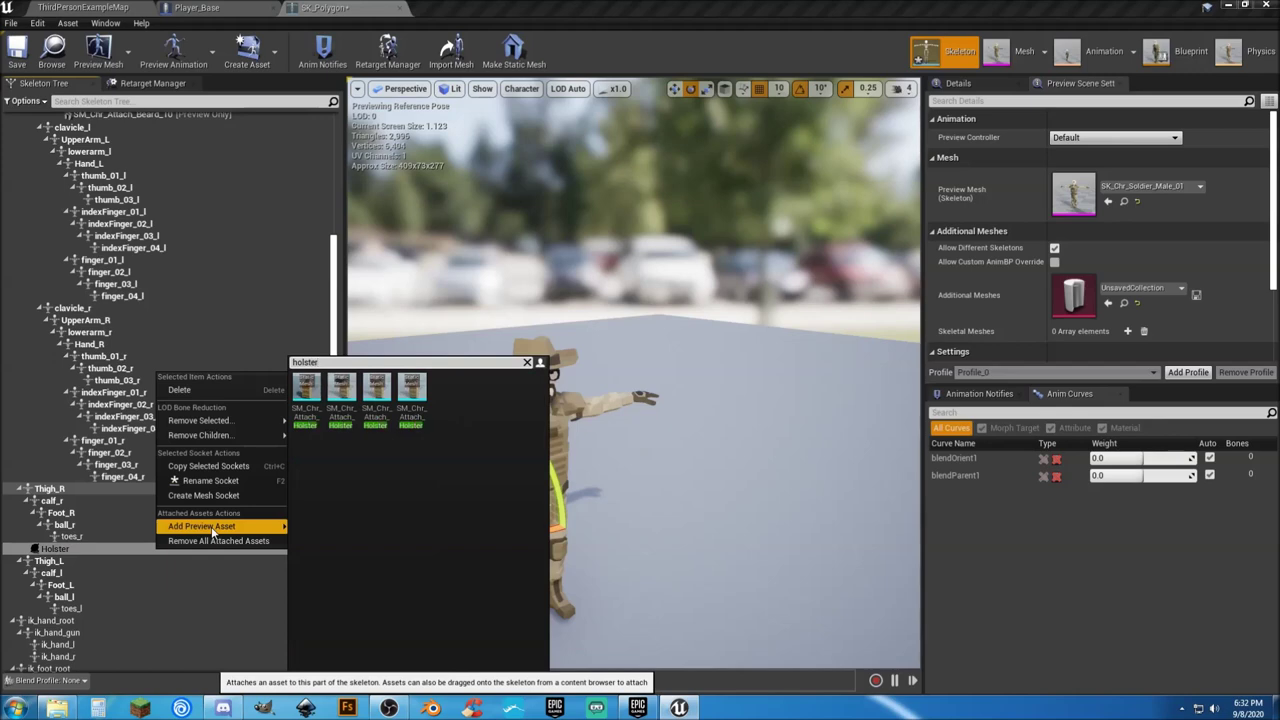
{"action": "left_click", "coordinate": [306, 395]}
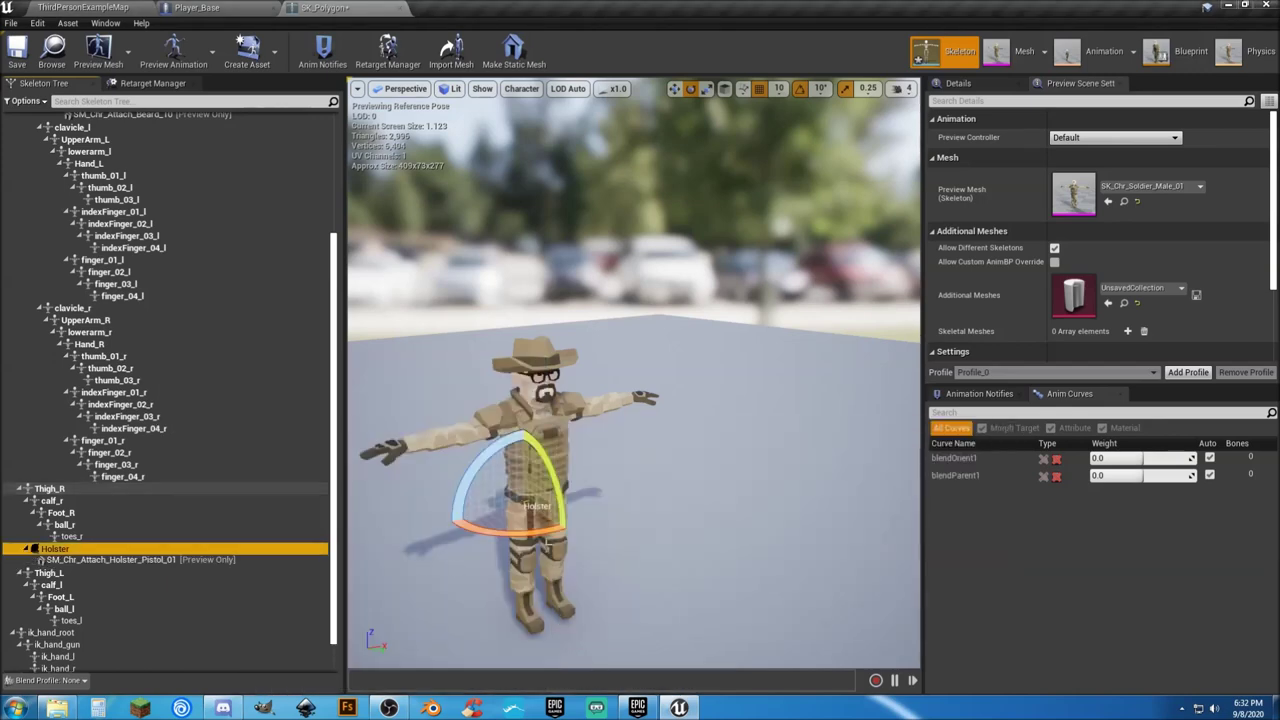
Step: Frame the Holster socket, slide it toward the hip and rotate it to about 190 degrees
{"action": "key", "text": "f"}
{"action": "scroll", "coordinate": [596, 533], "scroll_direction": "up", "scroll_amount": 5}
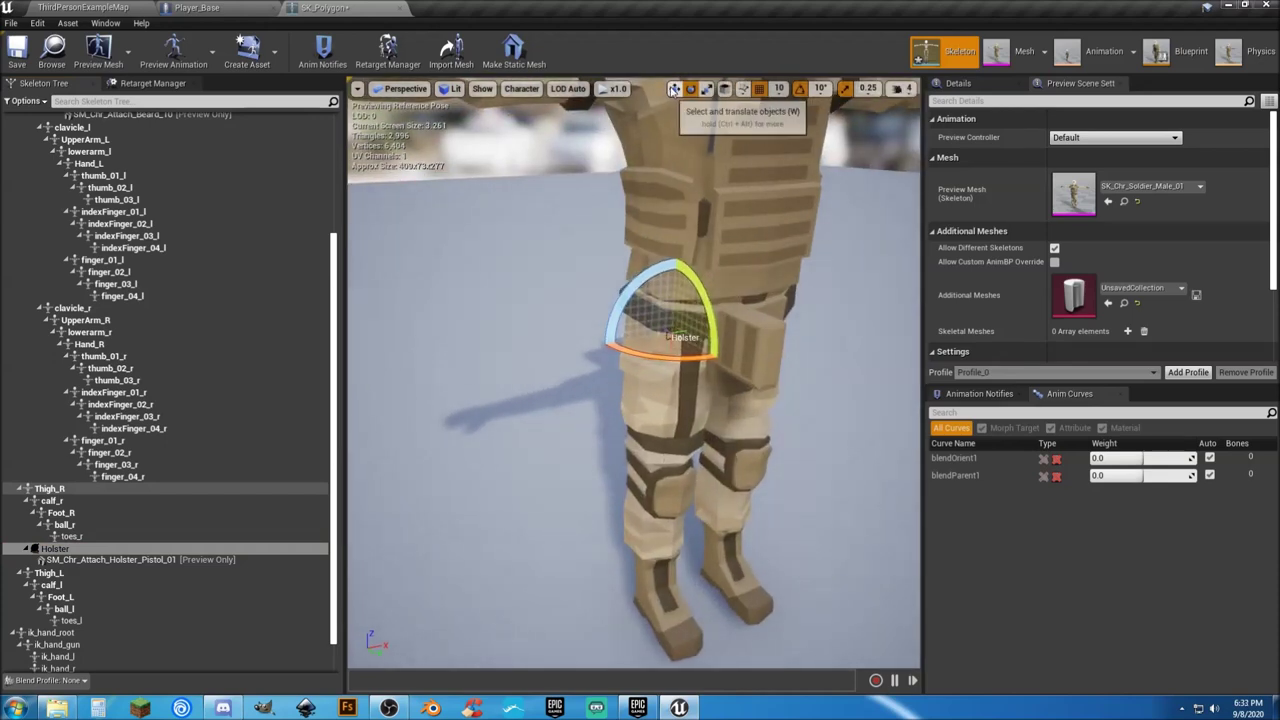
{"action": "left_click", "coordinate": [674, 88]}
{"action": "left_click_drag", "start_coordinate": [708, 327], "coordinate": [641, 336]}
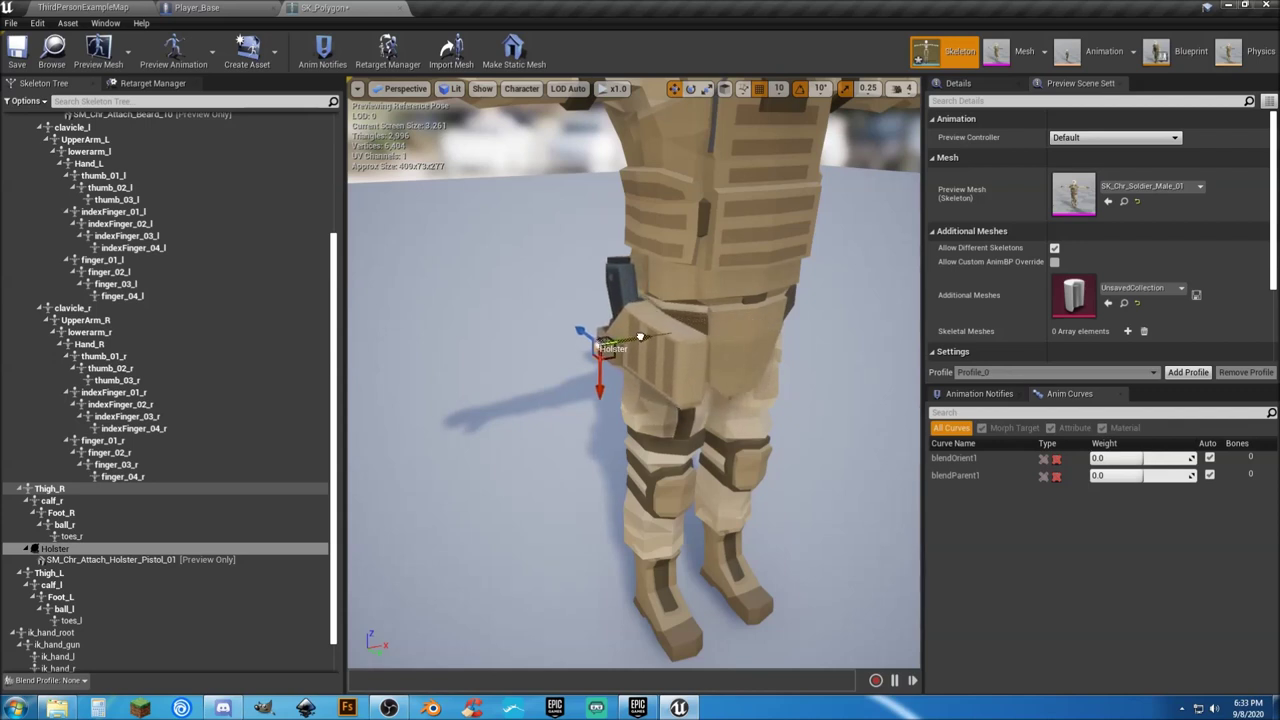
{"action": "left_click", "coordinate": [690, 89]}
{"action": "mouse_move", "coordinate": [627, 308]}
{"action": "left_mouse_down"}
{"action": "mouse_move", "coordinate": [600, 370]}
{"action": "mouse_move", "coordinate": [624, 308]}
{"action": "left_mouse_up"}
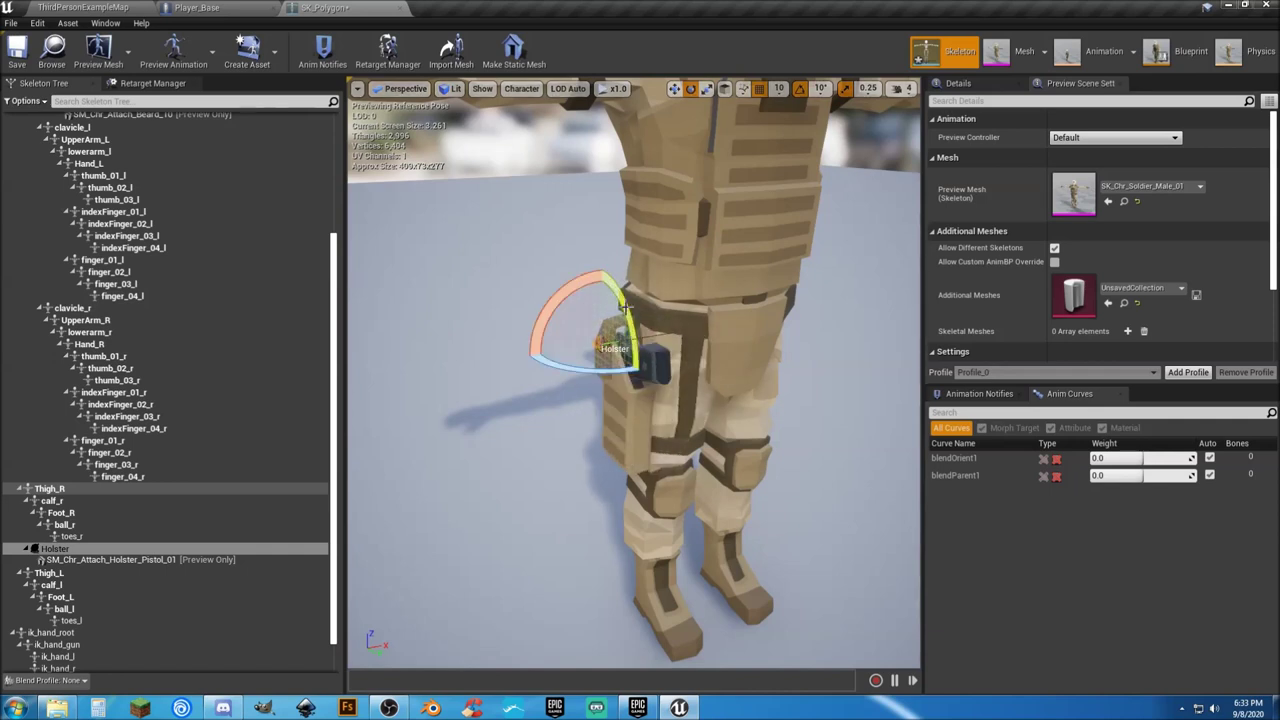
{"action": "mouse_move", "coordinate": [614, 374]}
{"action": "left_mouse_down"}
{"action": "mouse_move", "coordinate": [592, 448]}
{"action": "mouse_move", "coordinate": [612, 374]}
{"action": "left_mouse_up"}
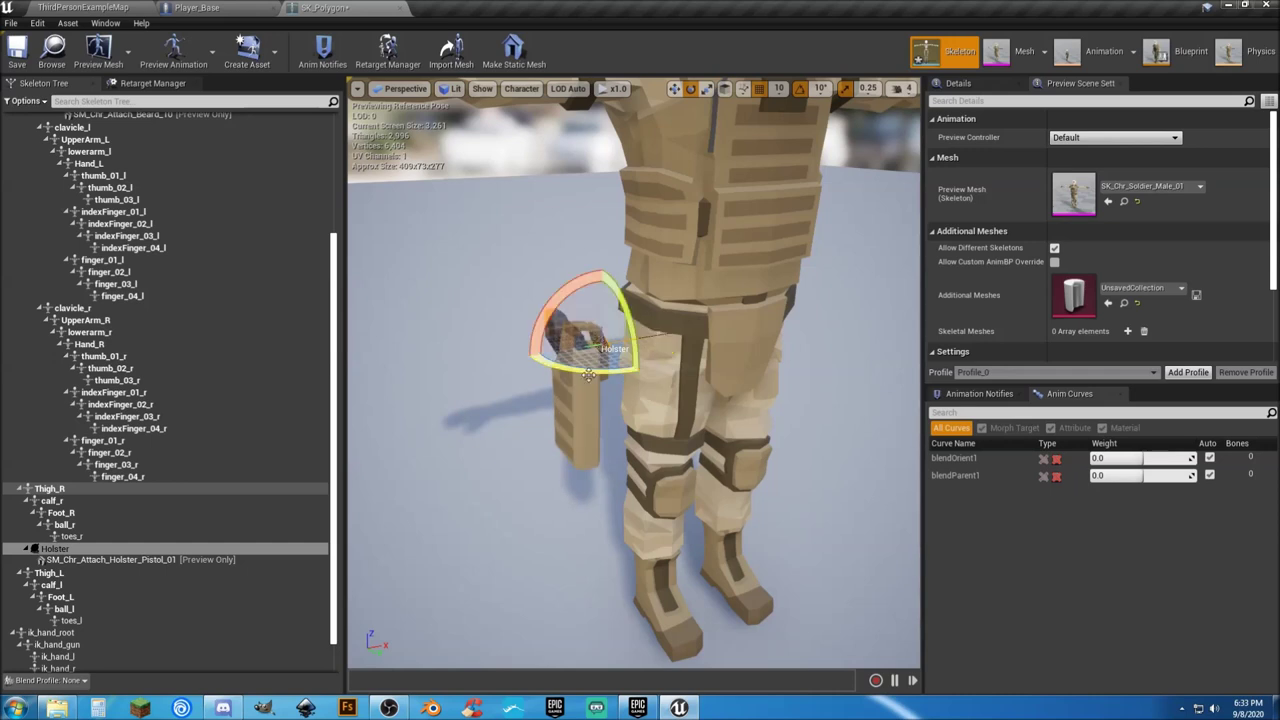
Step: Move the holster onto the right thigh, raise it slightly, and save the skeleton
{"action": "left_click", "coordinate": [675, 89]}
{"action": "left_click_drag", "start_coordinate": [580, 350], "coordinate": [726, 291]}
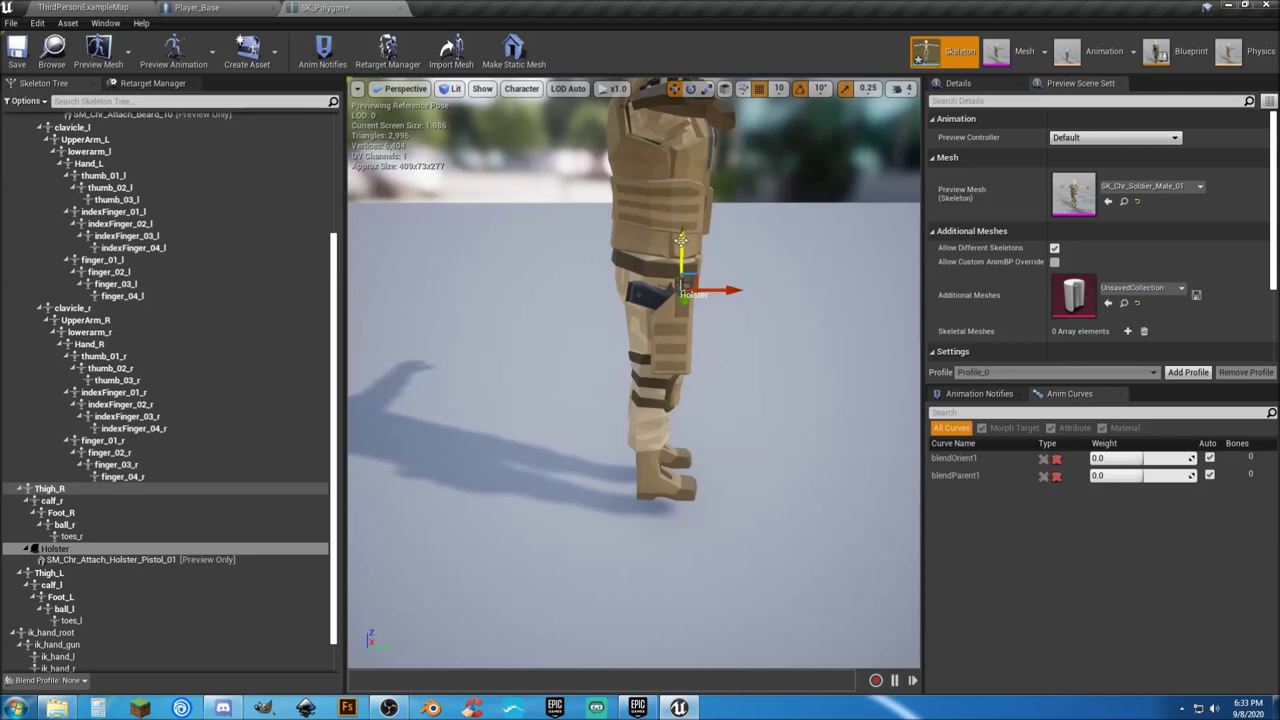
{"action": "left_click_drag", "start_coordinate": [682, 234], "coordinate": [500, 276]}
{"action": "scroll", "coordinate": [520, 275], "scroll_direction": "up", "scroll_amount": 5}
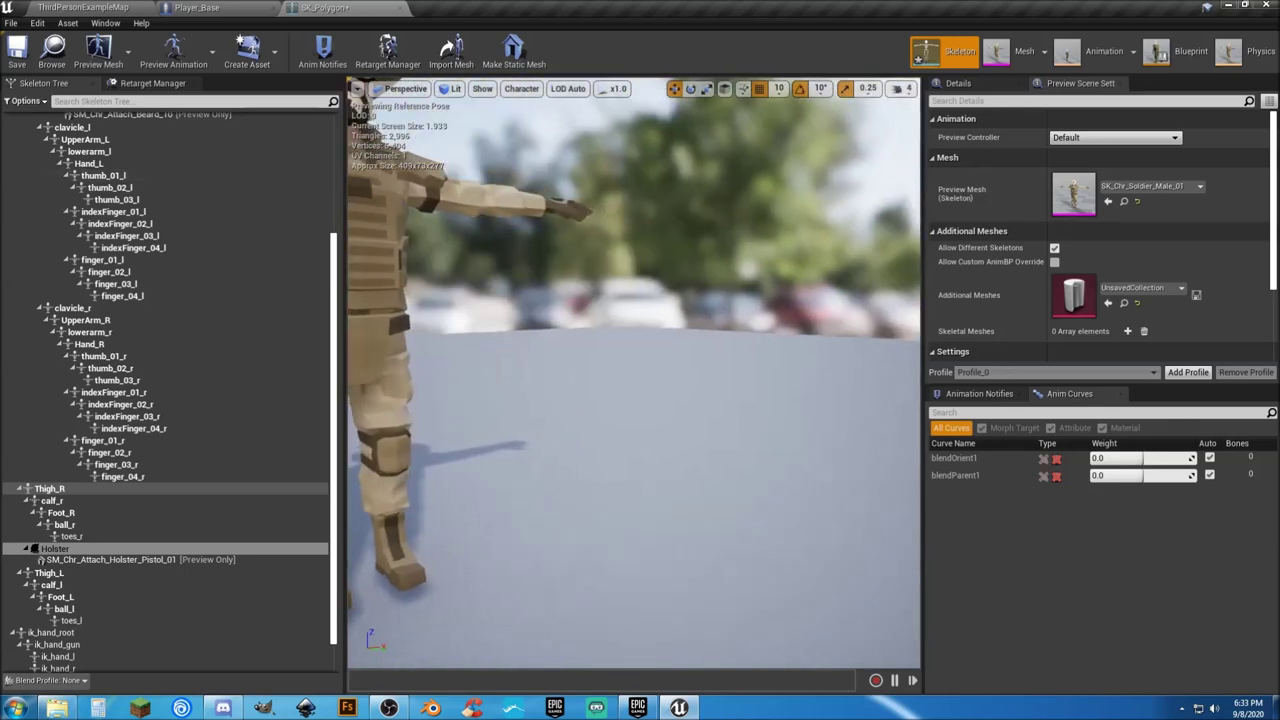
{"action": "left_click", "coordinate": [18, 50]}
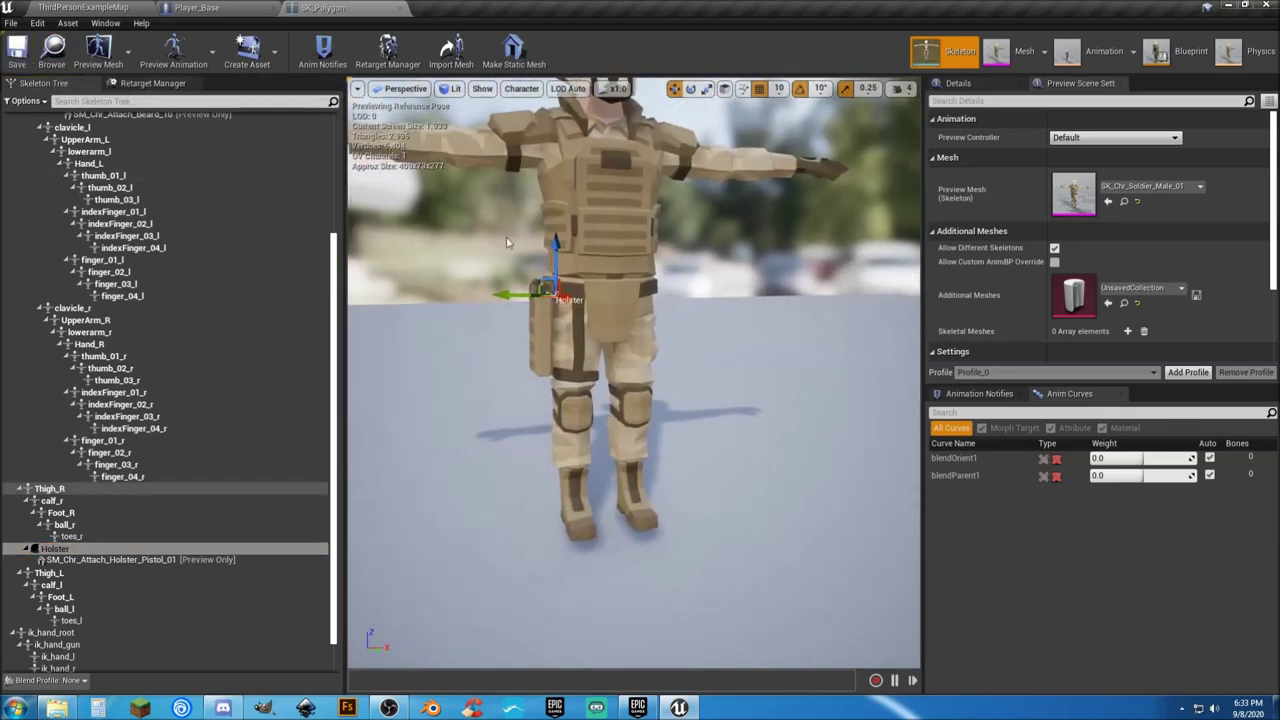
Step: Close the skeleton editor and expand the PolygonMilitary Materials and Meshes folders in the level editor
{"action": "left_click", "coordinate": [398, 8]}
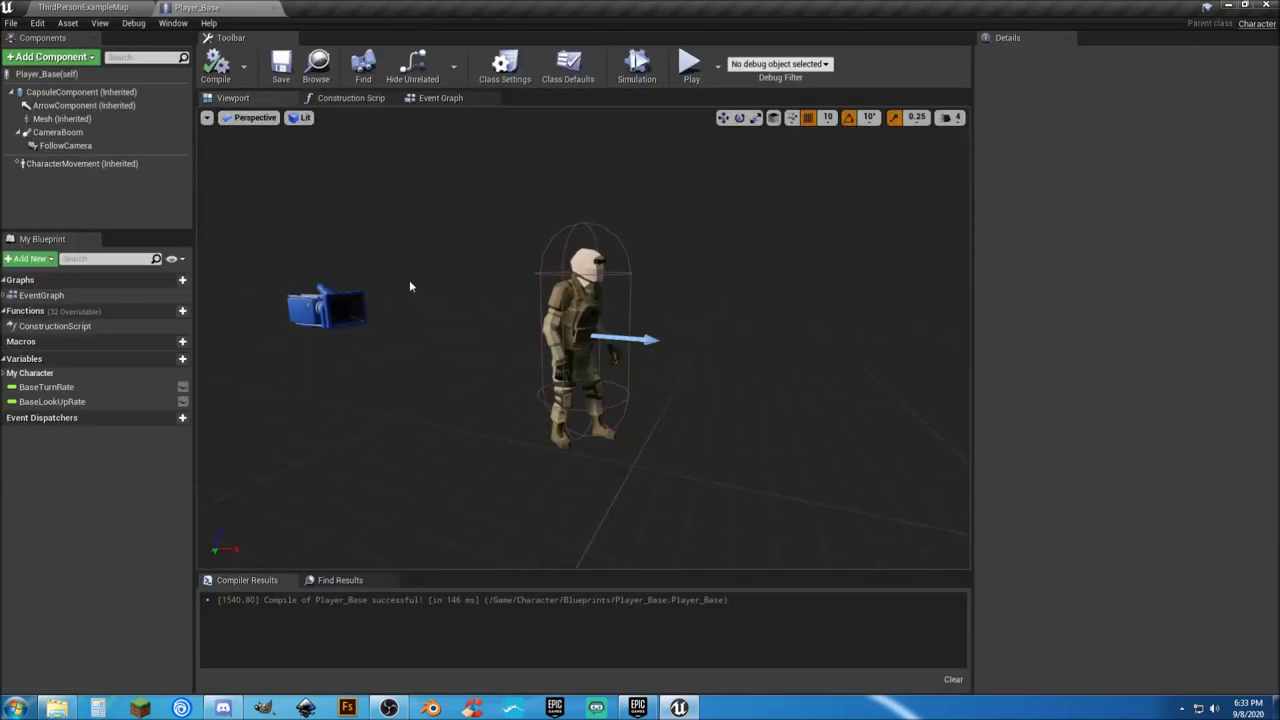
{"action": "left_click", "coordinate": [82, 119]}
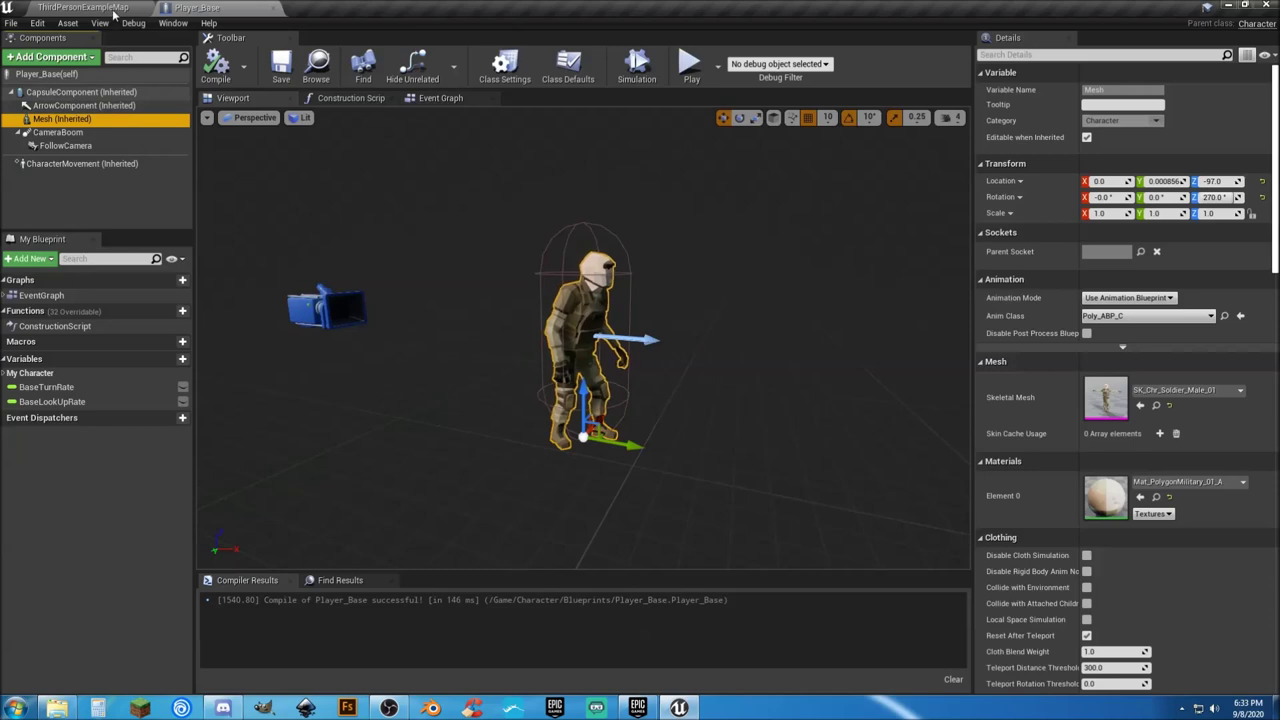
{"action": "left_click", "coordinate": [83, 7]}
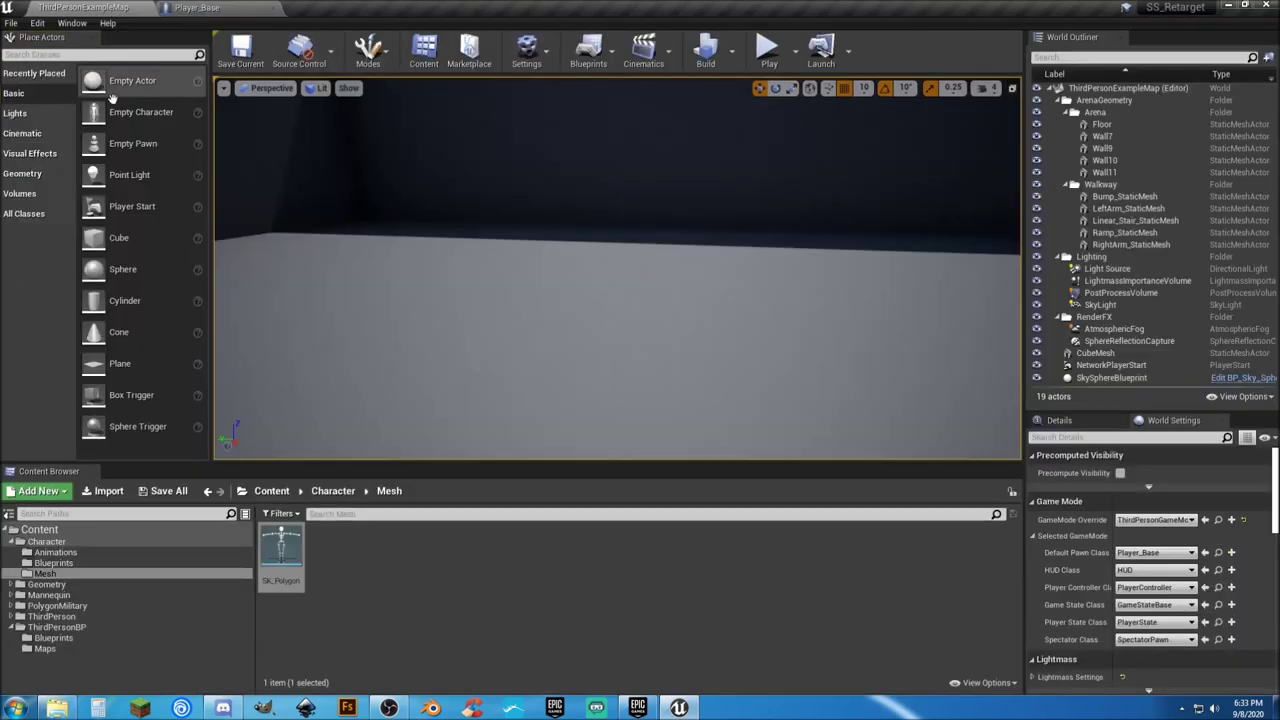
{"action": "left_click", "coordinate": [9, 607]}
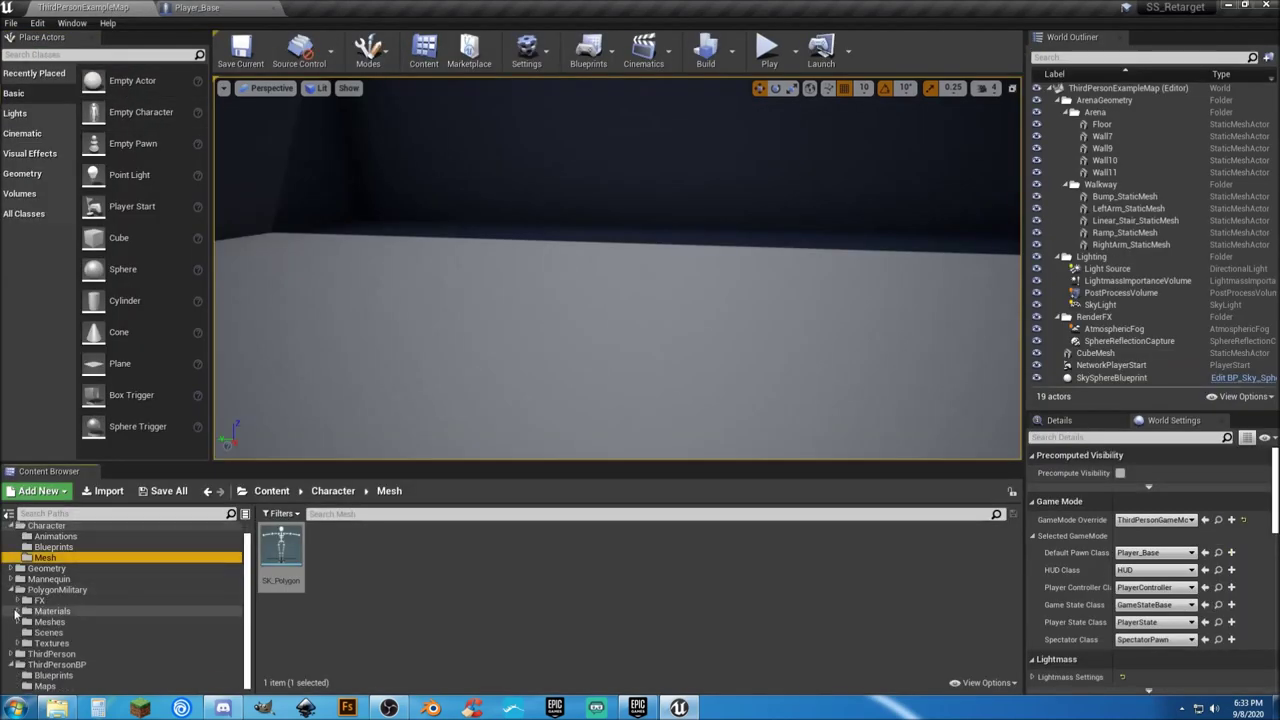
{"action": "left_click", "coordinate": [17, 611]}
{"action": "left_click", "coordinate": [17, 611]}
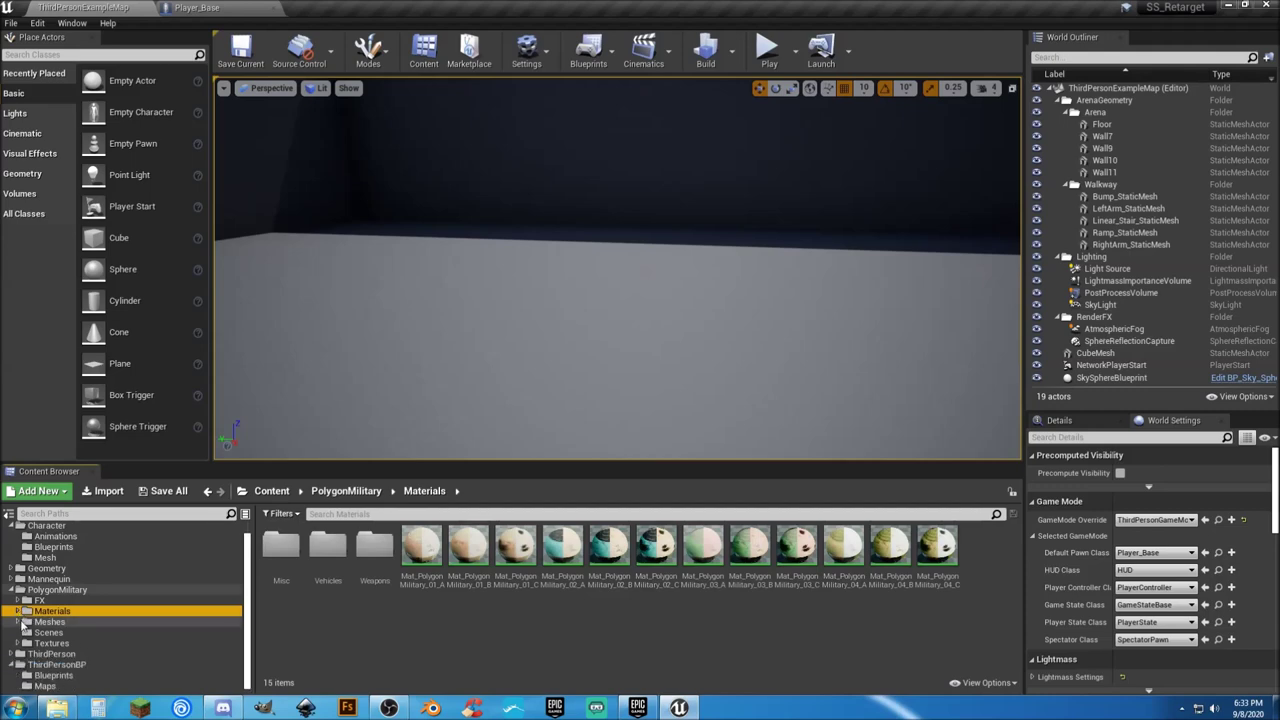
{"action": "left_click", "coordinate": [19, 622]}
{"action": "scroll", "coordinate": [20, 618], "scroll_direction": "down", "scroll_amount": 2}
Step: Browse to Characters > Attachments, select the cowboy hat mesh, and return to Player_Base
{"action": "left_click", "coordinate": [31, 603]}
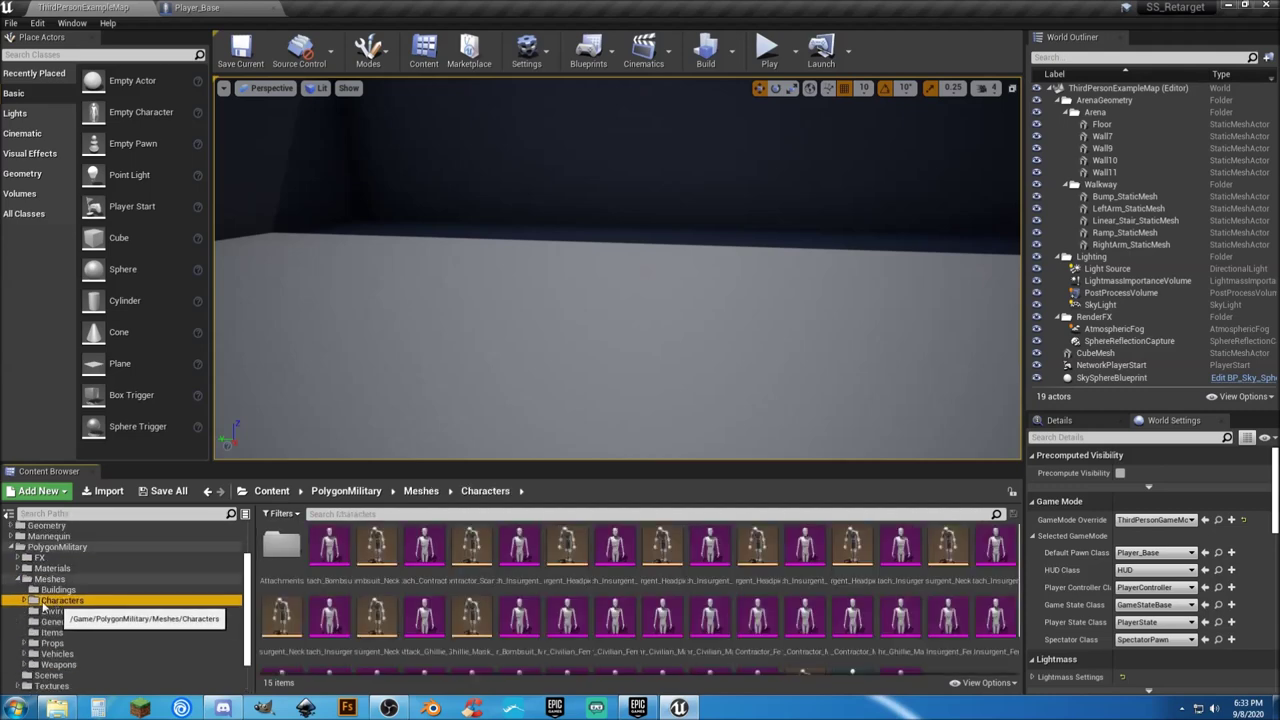
{"action": "scroll", "coordinate": [26, 605], "scroll_direction": "down", "scroll_amount": 1}
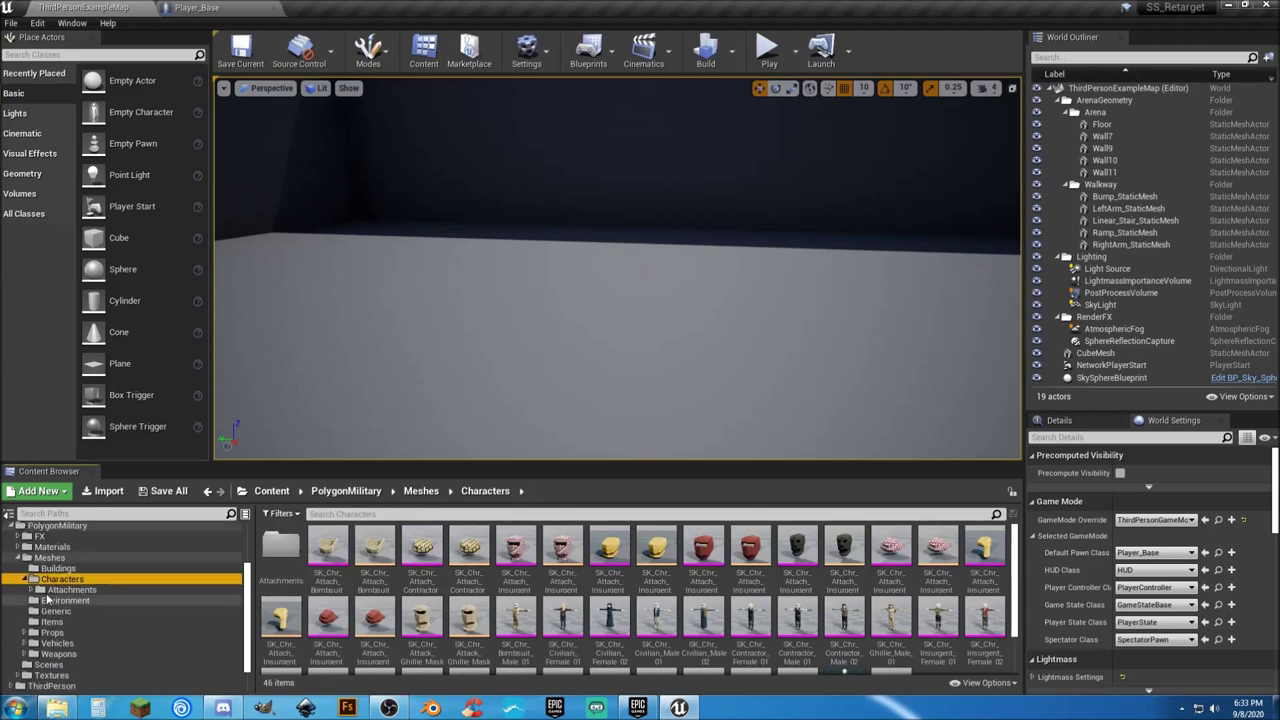
{"action": "left_click", "coordinate": [62, 590]}
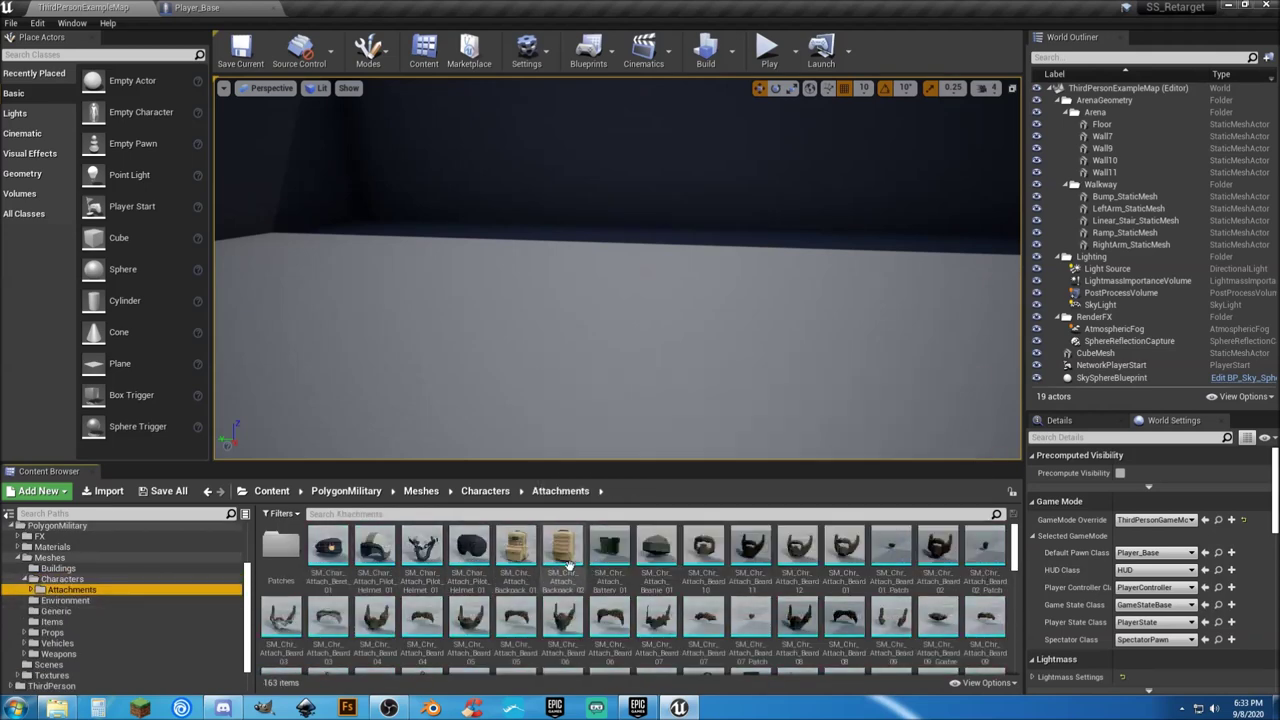
{"action": "scroll", "coordinate": [607, 590], "scroll_direction": "down", "scroll_amount": 5}
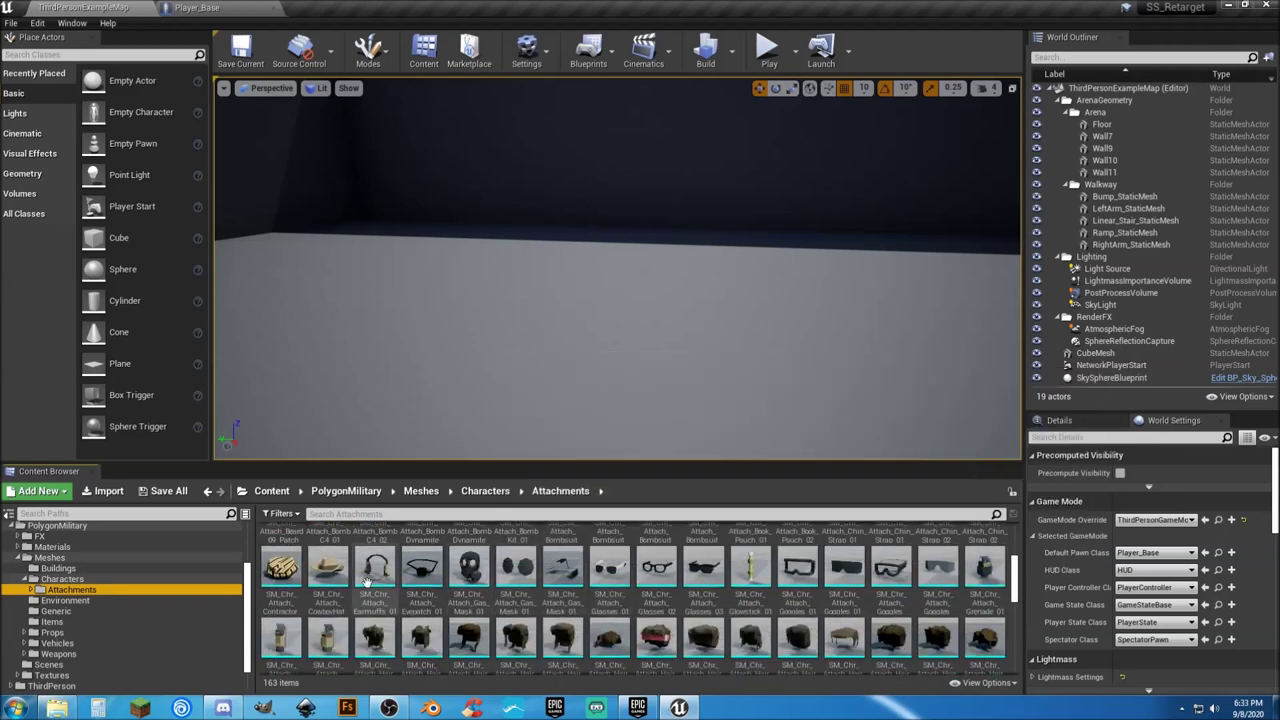
{"action": "left_click", "coordinate": [327, 567]}
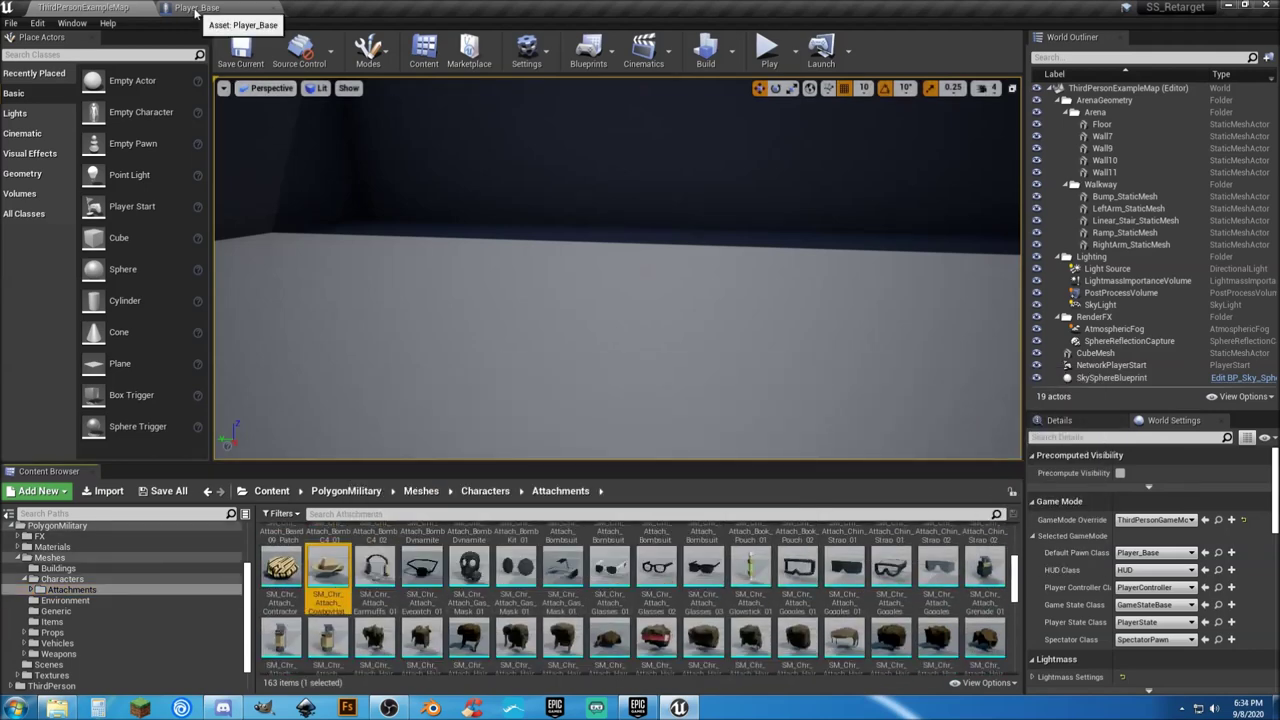
{"action": "left_click", "coordinate": [196, 9]}
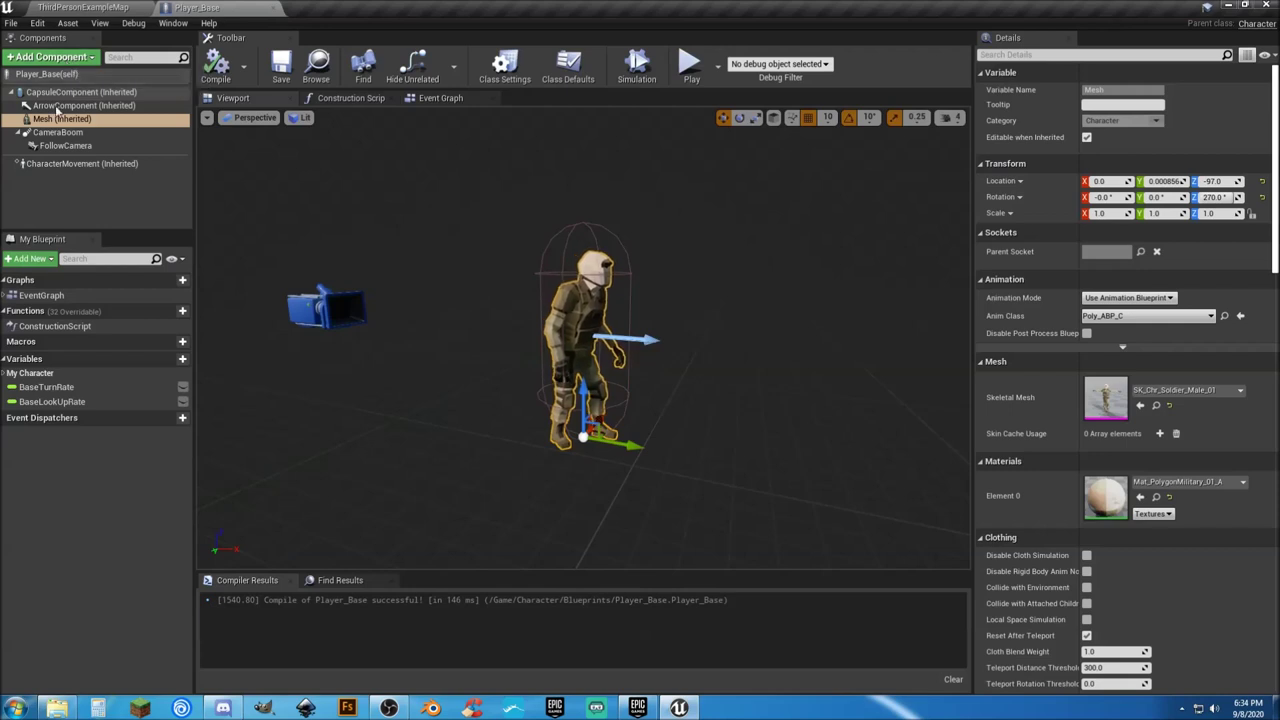
Step: Add the cowboy hat as a static mesh component named Hat on the Hat socket and compile
{"action": "left_click", "coordinate": [67, 60]}
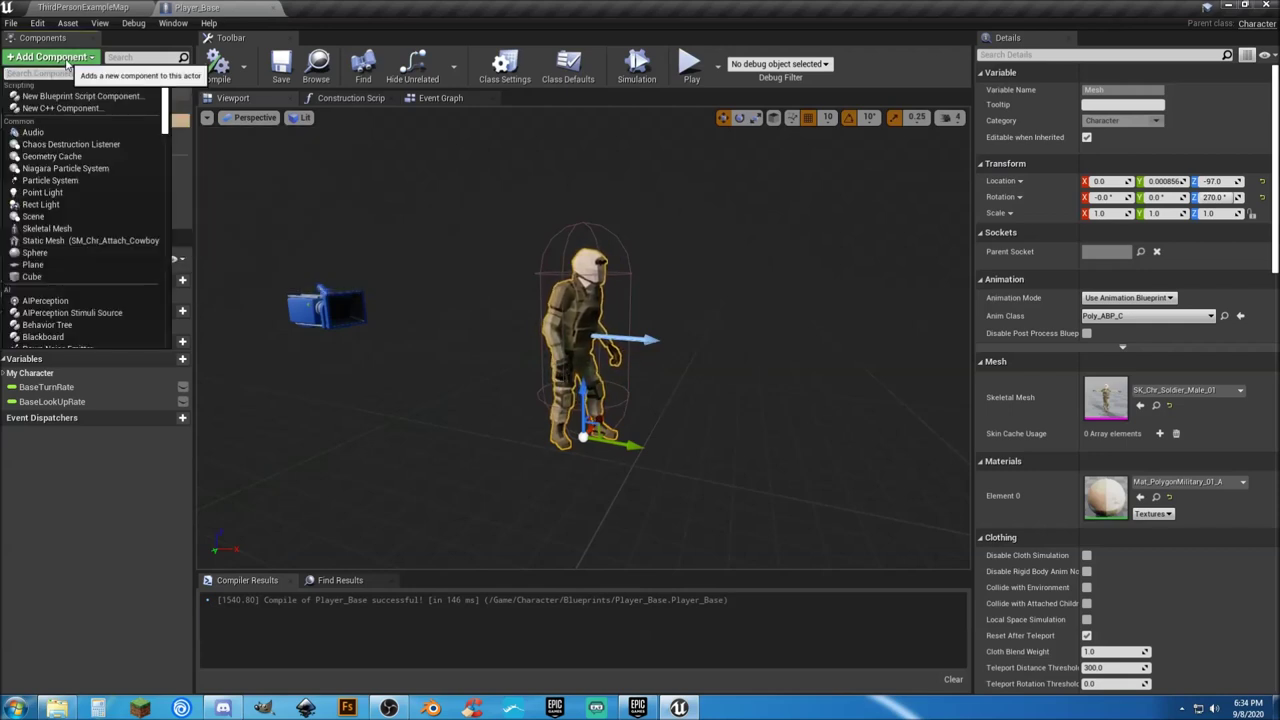
{"action": "left_click", "coordinate": [109, 242]}
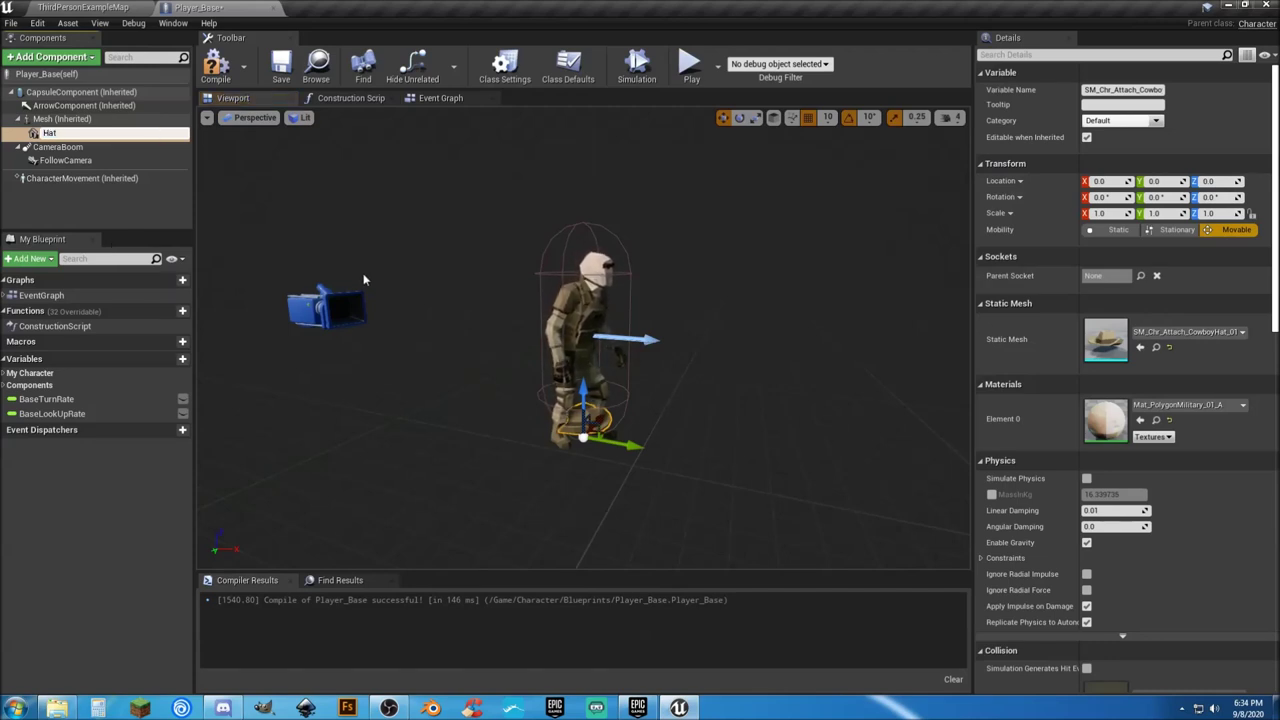
{"action": "key", "text": "Return"}
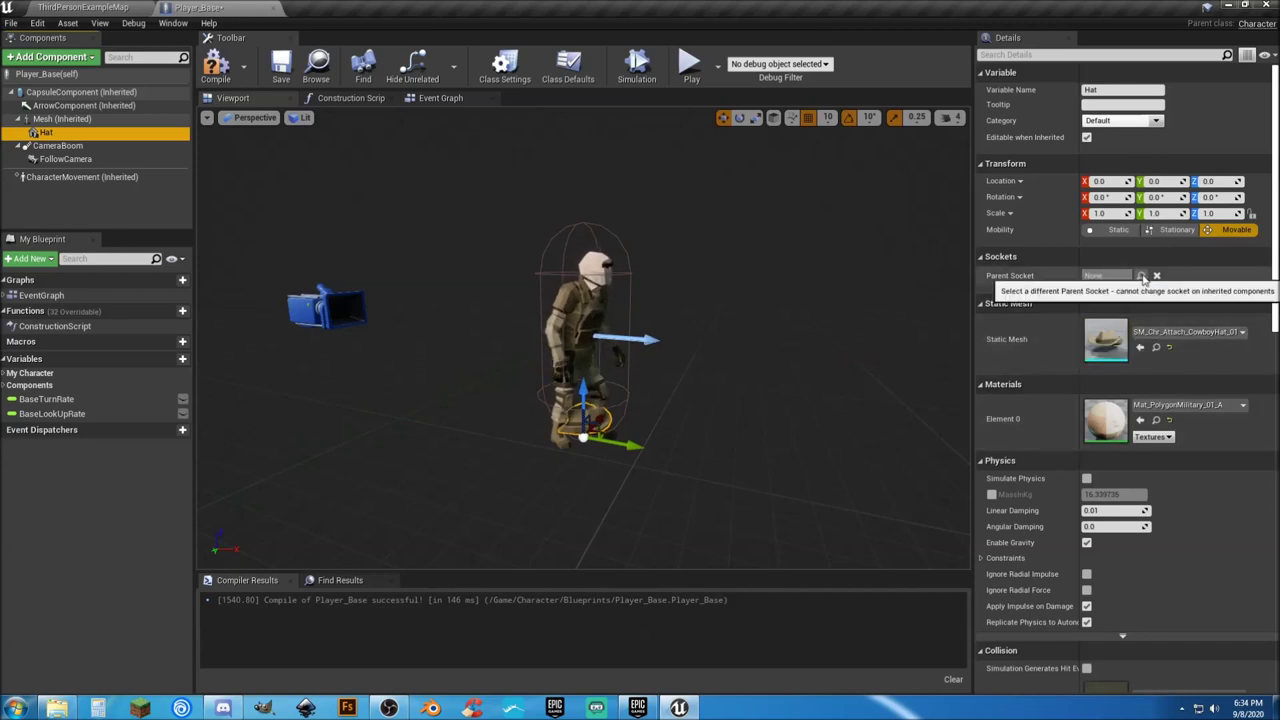
{"action": "left_click", "coordinate": [1143, 278]}
{"action": "left_click", "coordinate": [1138, 326]}
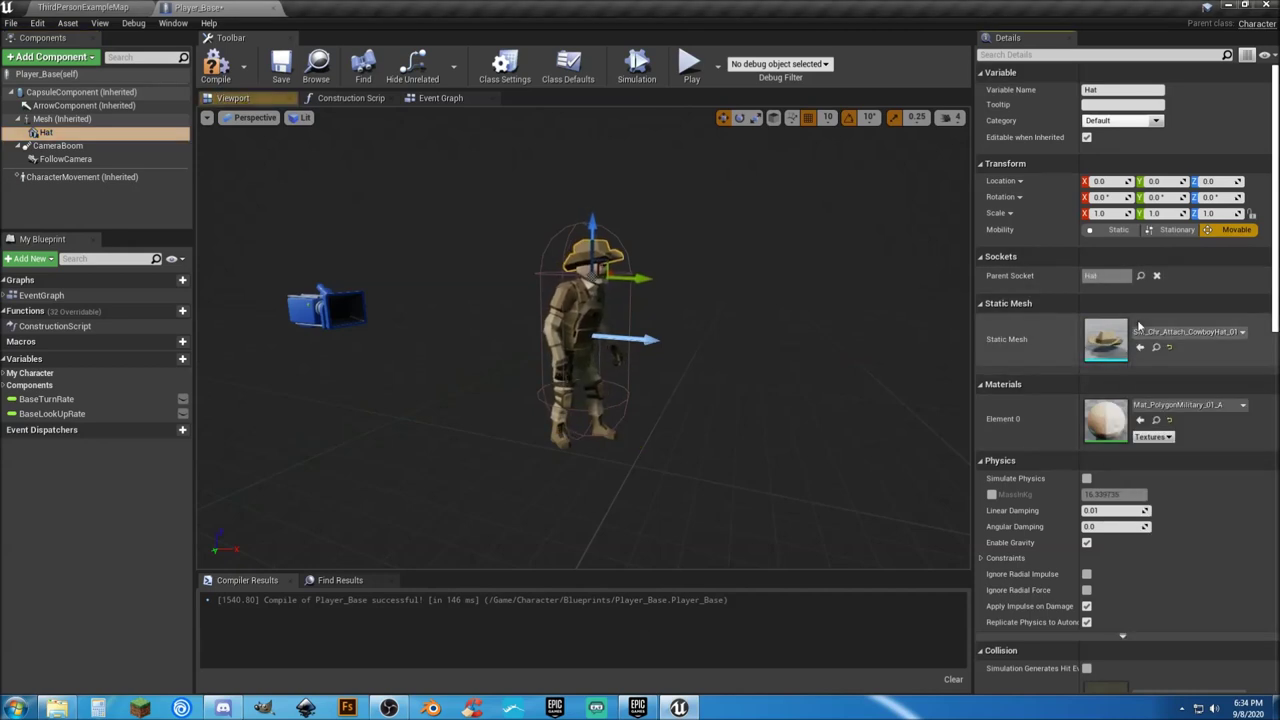
{"action": "left_click", "coordinate": [215, 65]}
{"action": "left_click", "coordinate": [50, 119]}
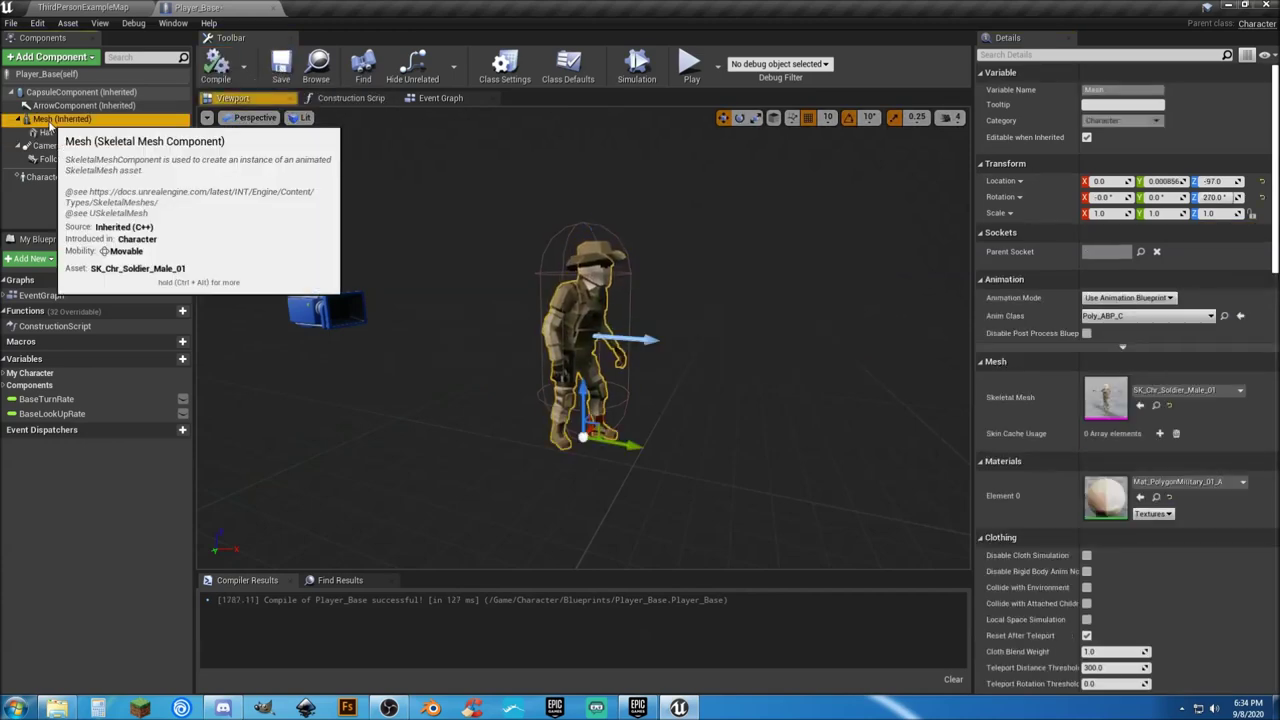
{"action": "left_click", "coordinate": [90, 8]}
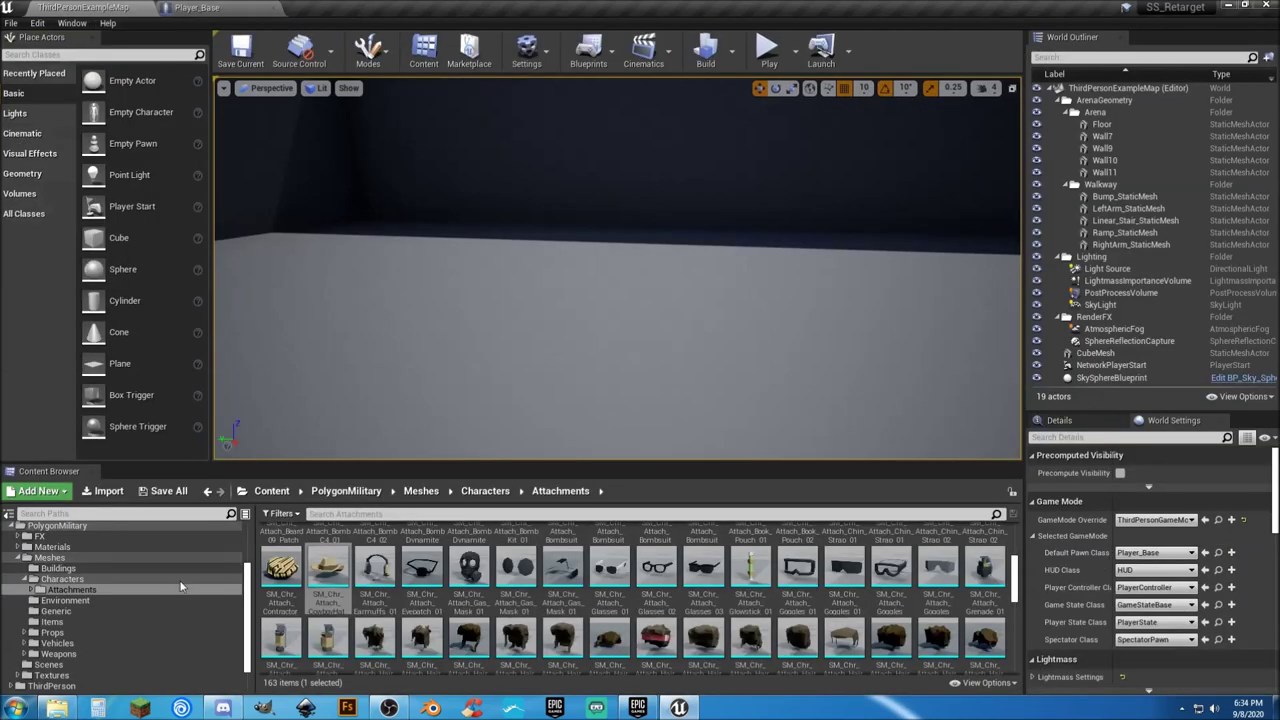
Step: Add SM_Chr_Attach_Beard_10 to Player_Base as a static mesh component named Beard
{"action": "scroll", "coordinate": [378, 575], "scroll_direction": "up", "scroll_amount": 5}
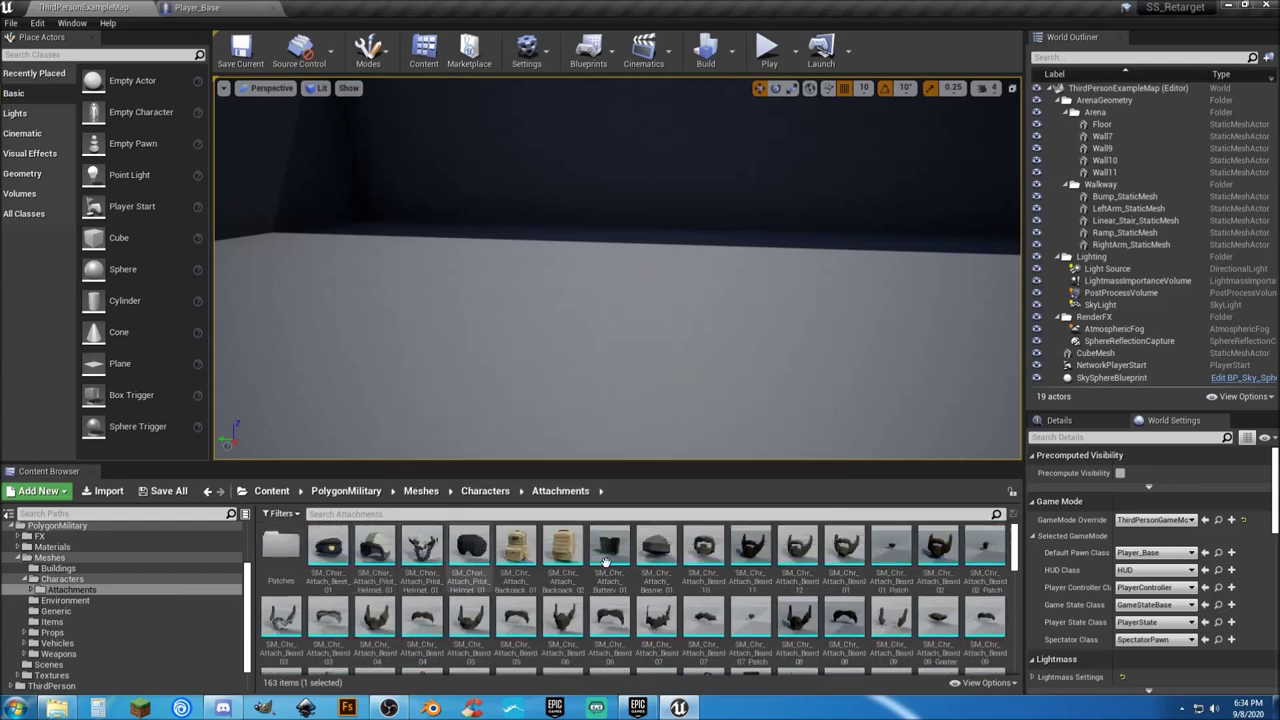
{"action": "left_click", "coordinate": [703, 550]}
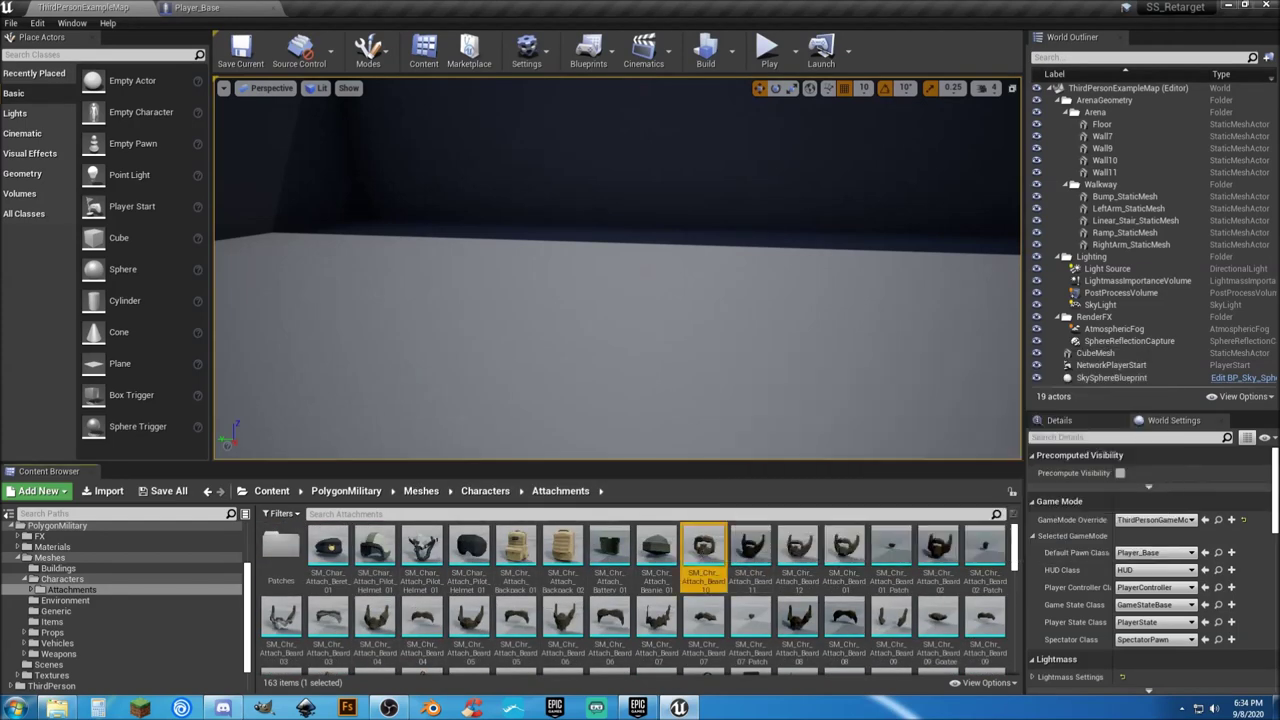
{"action": "left_click", "coordinate": [228, 8]}
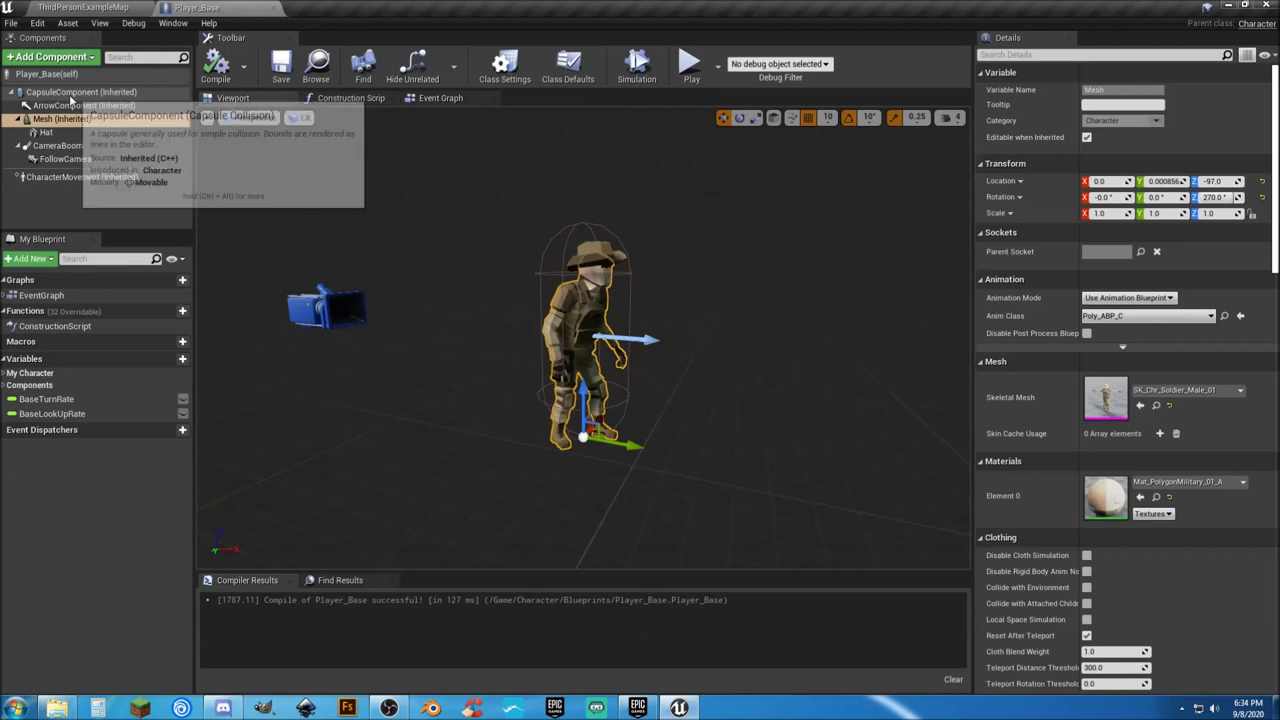
{"action": "left_click", "coordinate": [50, 57]}
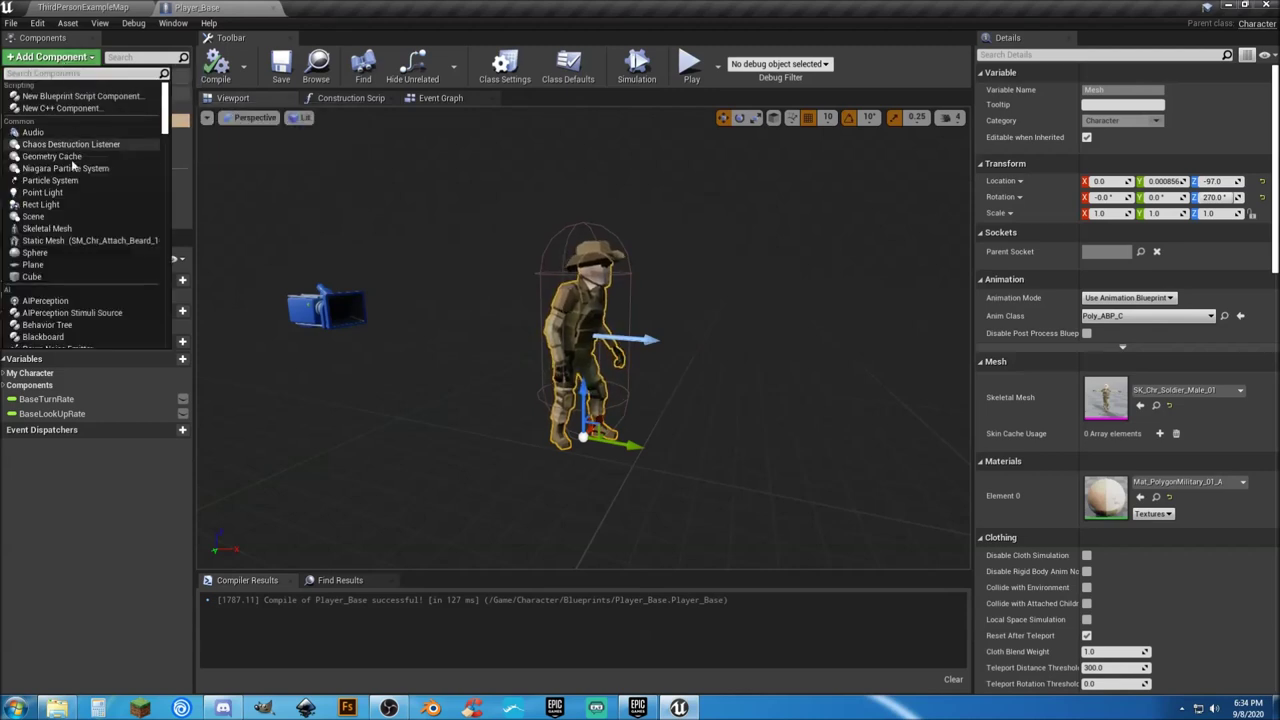
{"action": "left_click", "coordinate": [98, 243]}
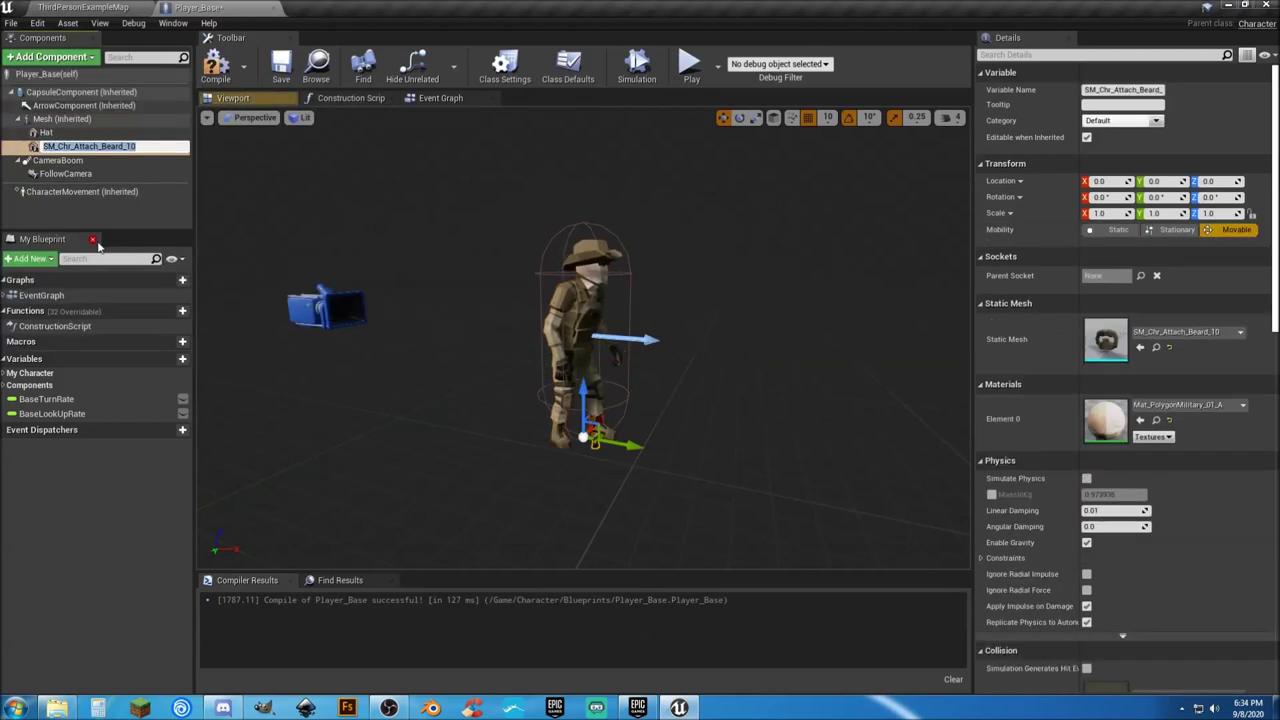
{"action": "type", "text": "Beard"}
{"action": "key", "text": "Return"}
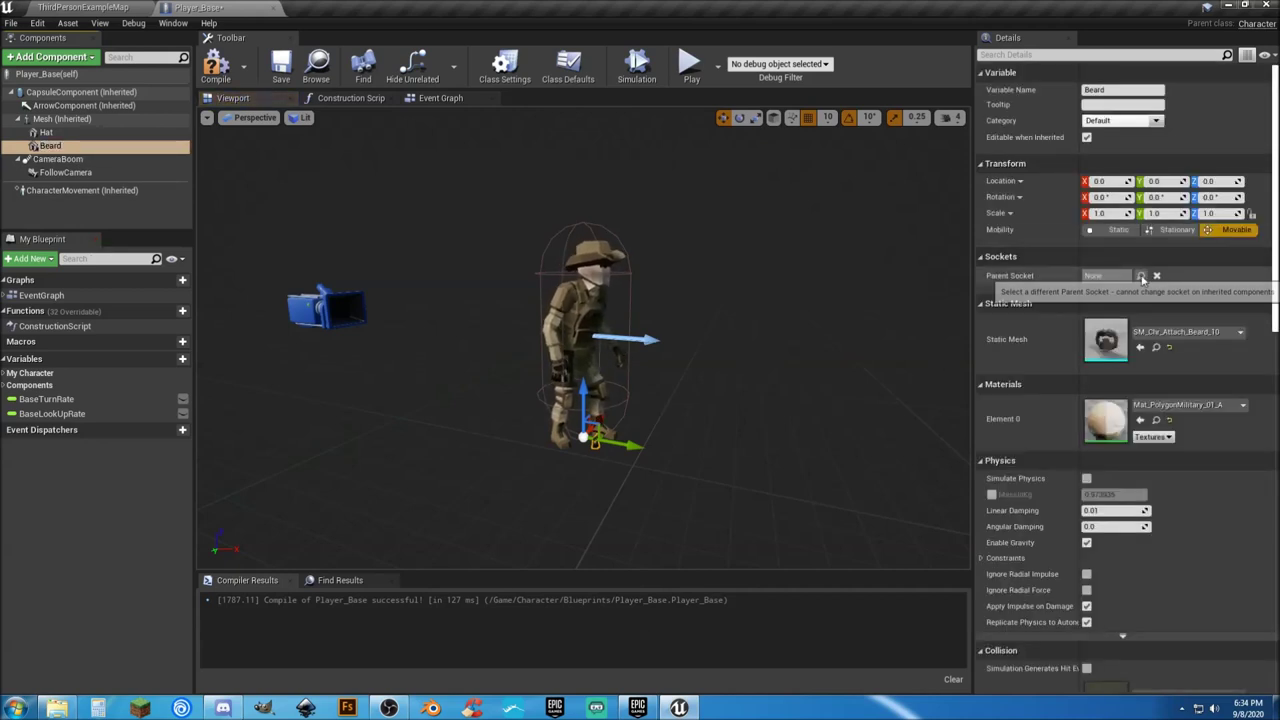
Step: Parent the Beard component to the Beard socket, then compile and save the blueprint
{"action": "left_click", "coordinate": [1140, 276]}
{"action": "left_click", "coordinate": [1132, 348]}
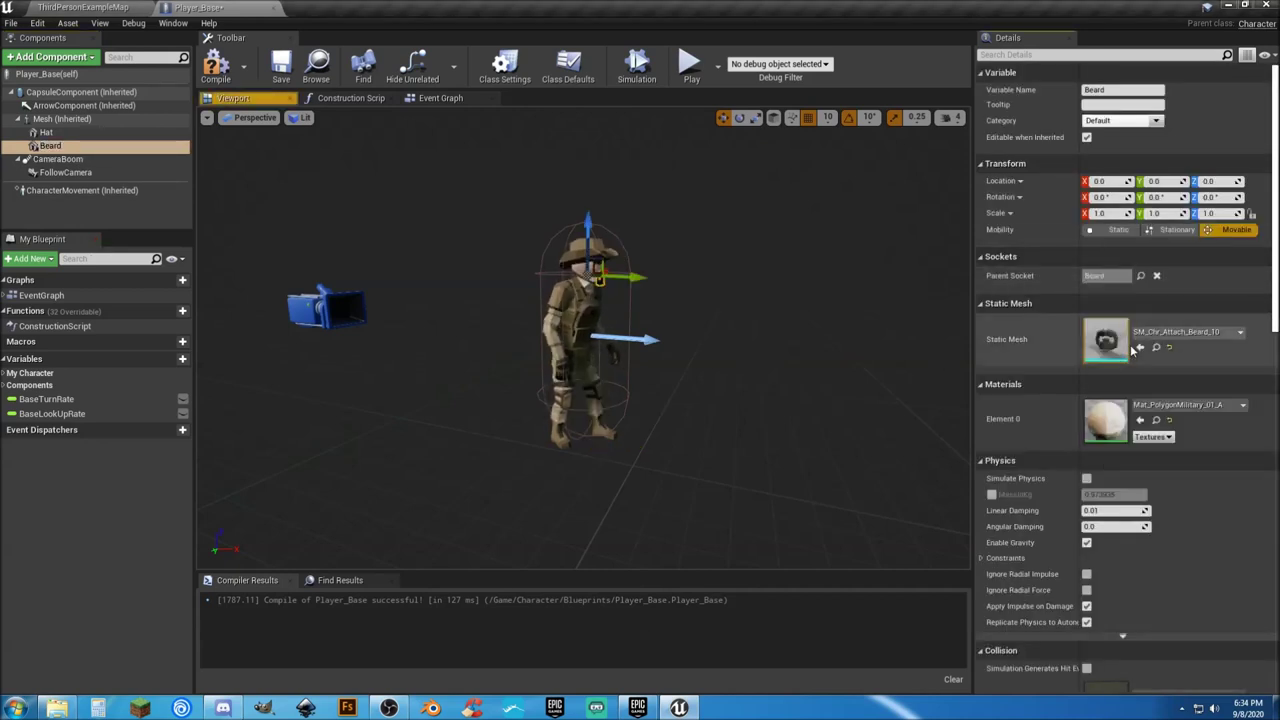
{"action": "left_click", "coordinate": [215, 66]}
{"action": "left_click", "coordinate": [281, 66]}
{"action": "left_click", "coordinate": [60, 118]}
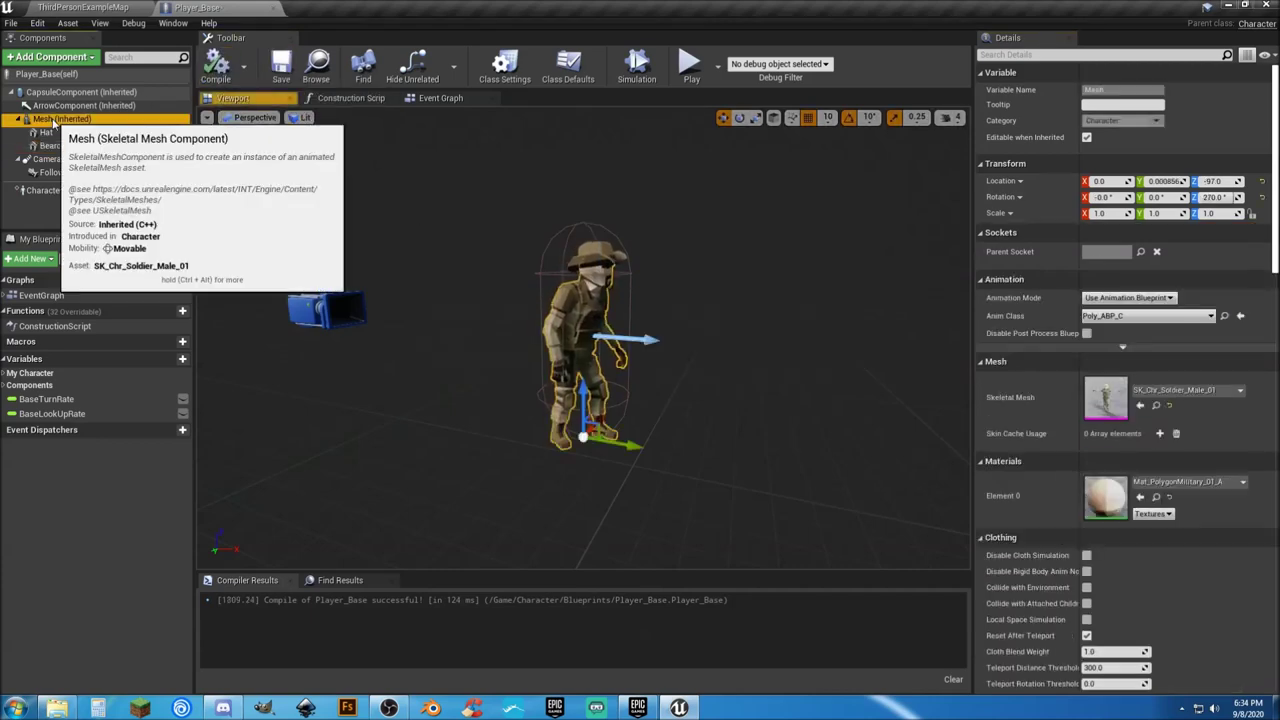
{"action": "left_click", "coordinate": [86, 9]}
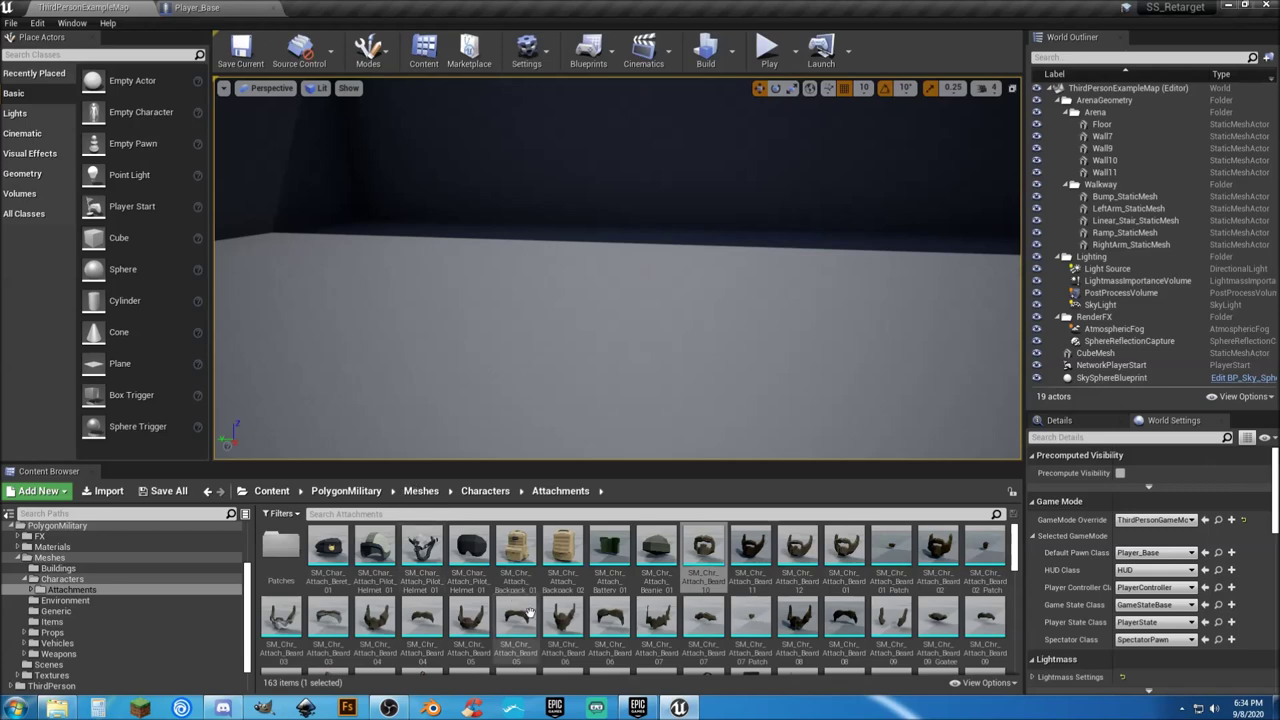
Step: Add SM_Chr_Attach_Glasses_02 to Player_Base as a static mesh component named Glasses
{"action": "scroll", "coordinate": [547, 597], "scroll_direction": "down", "scroll_amount": 1}
{"action": "scroll", "coordinate": [547, 597], "scroll_direction": "down", "scroll_amount": 2}
{"action": "left_click", "coordinate": [657, 570]}
{"action": "left_click", "coordinate": [212, 10]}
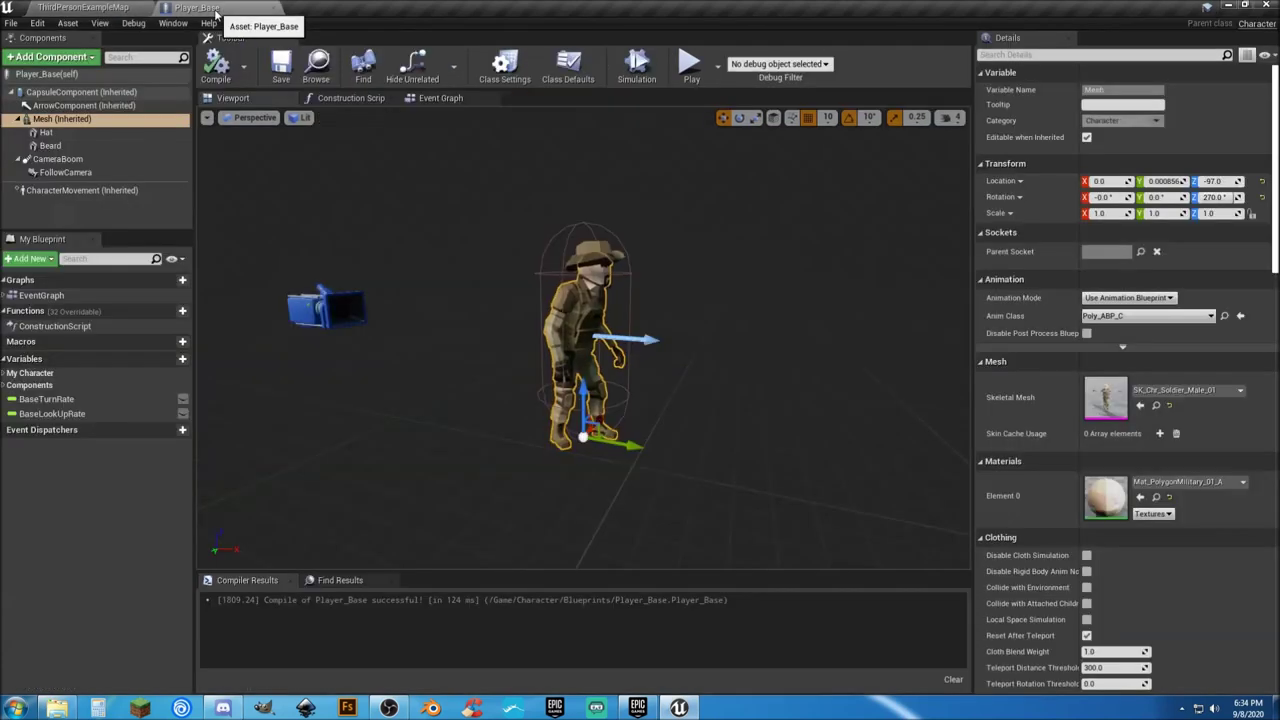
{"action": "left_click", "coordinate": [50, 57]}
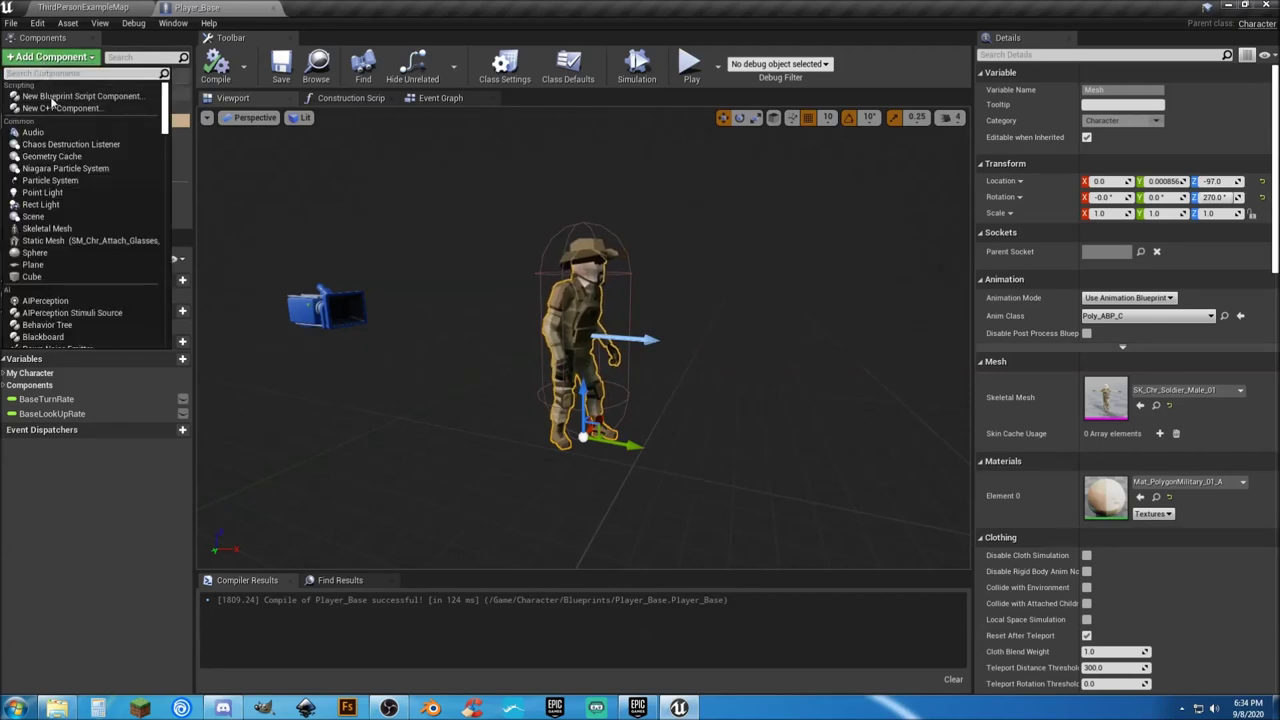
{"action": "left_click", "coordinate": [95, 240]}
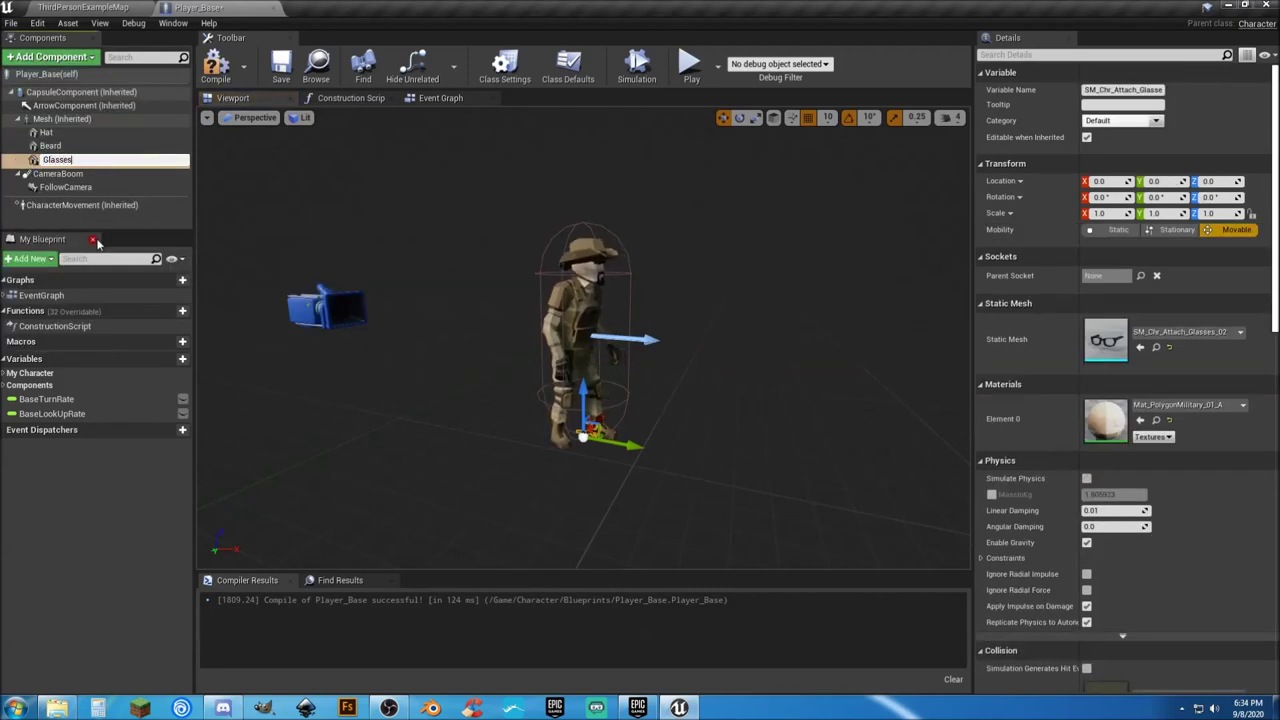
{"action": "type", "text": "Glasses"}
{"action": "key", "text": "Return"}
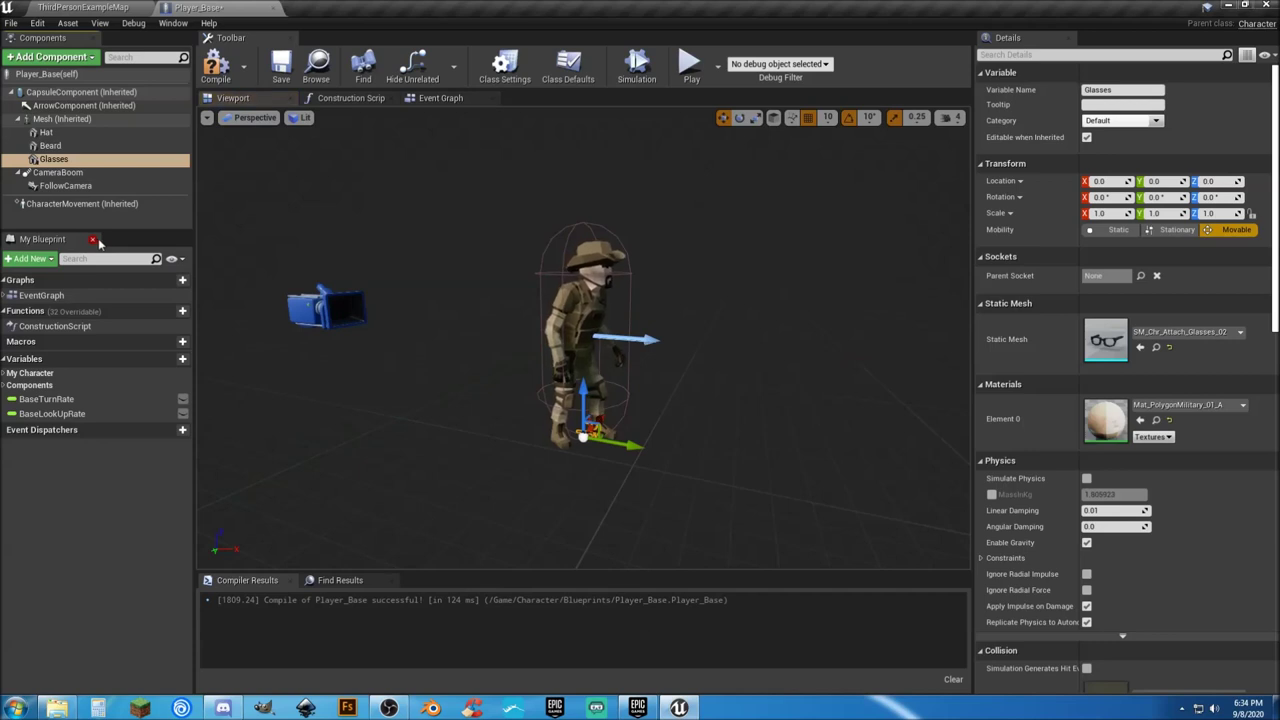
Step: Parent the Glasses component to the Glasses socket and compile the blueprint
{"action": "left_click", "coordinate": [1141, 276]}
{"action": "left_click", "coordinate": [1140, 336]}
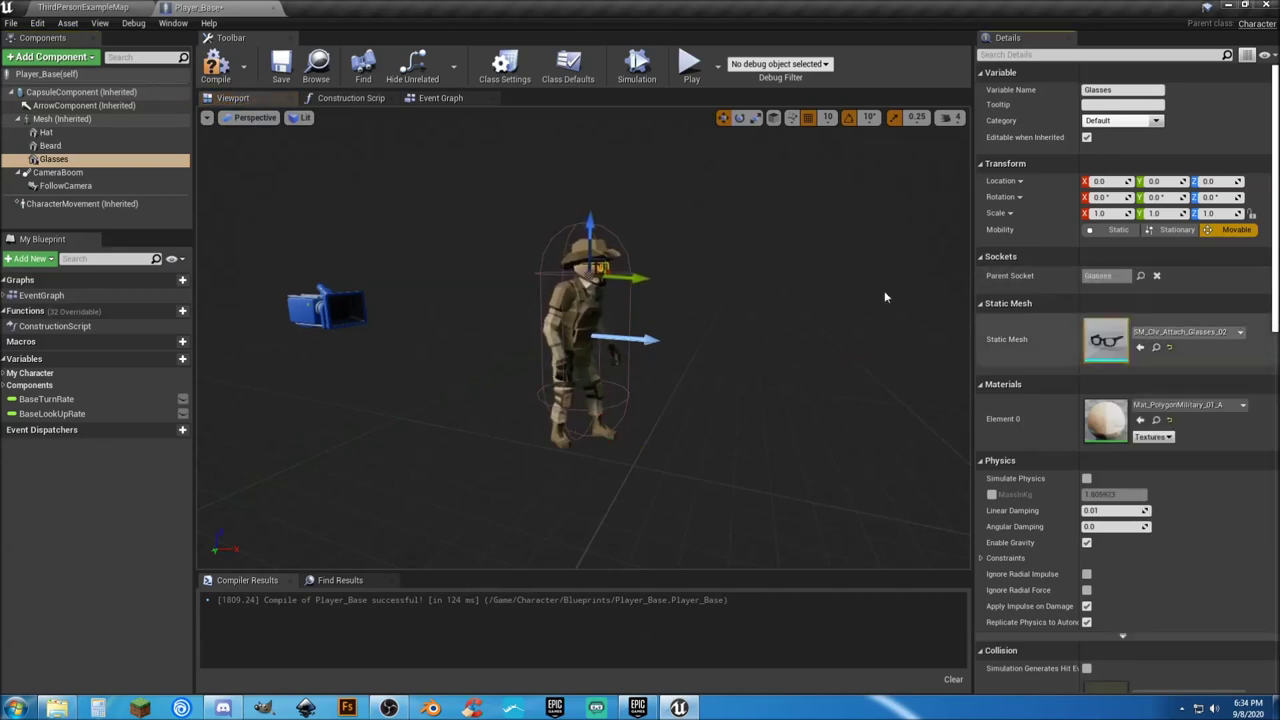
{"action": "left_click", "coordinate": [219, 72]}
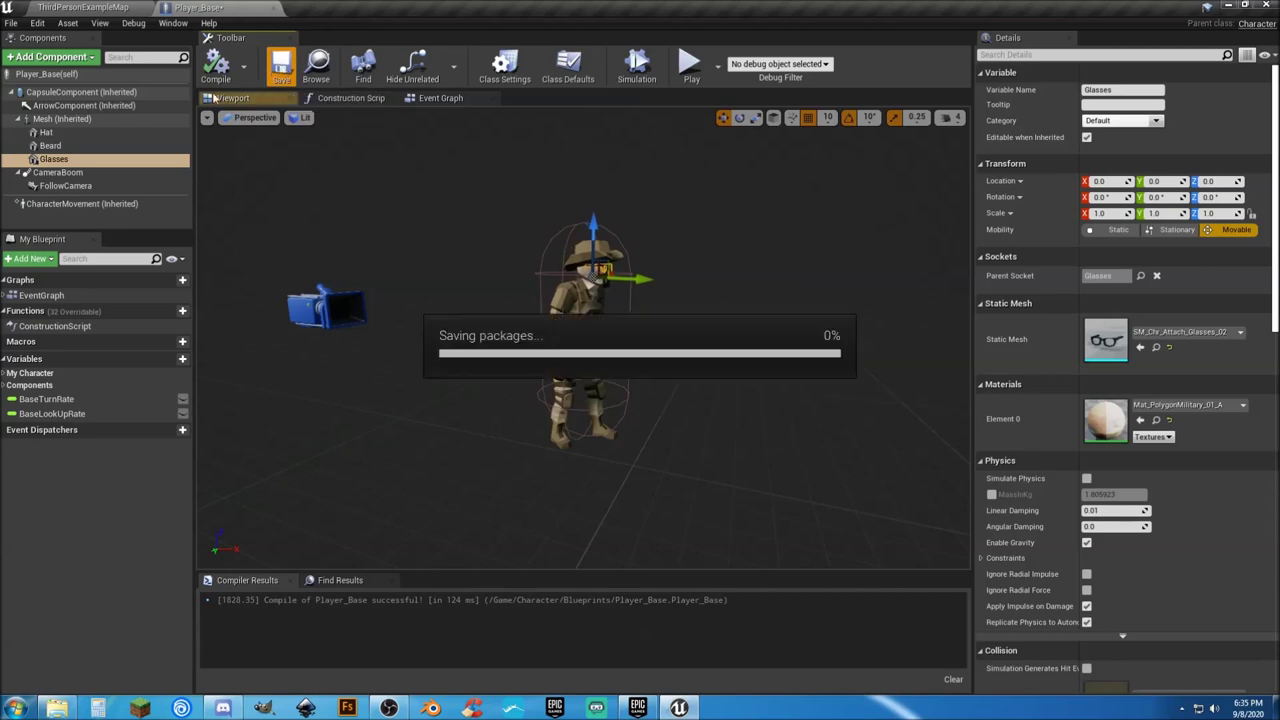
{"action": "left_click", "coordinate": [66, 121]}
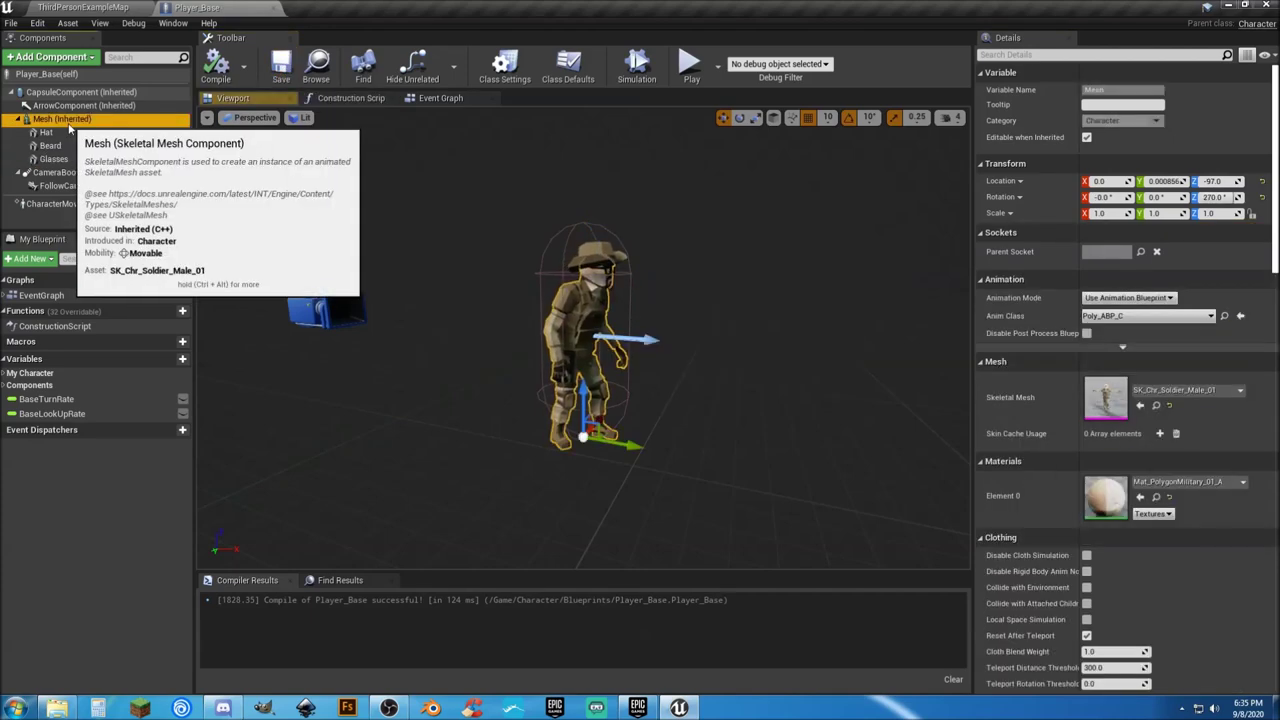
{"action": "left_click", "coordinate": [83, 7]}
{"action": "scroll", "coordinate": [427, 580], "scroll_direction": "down", "scroll_amount": 2}
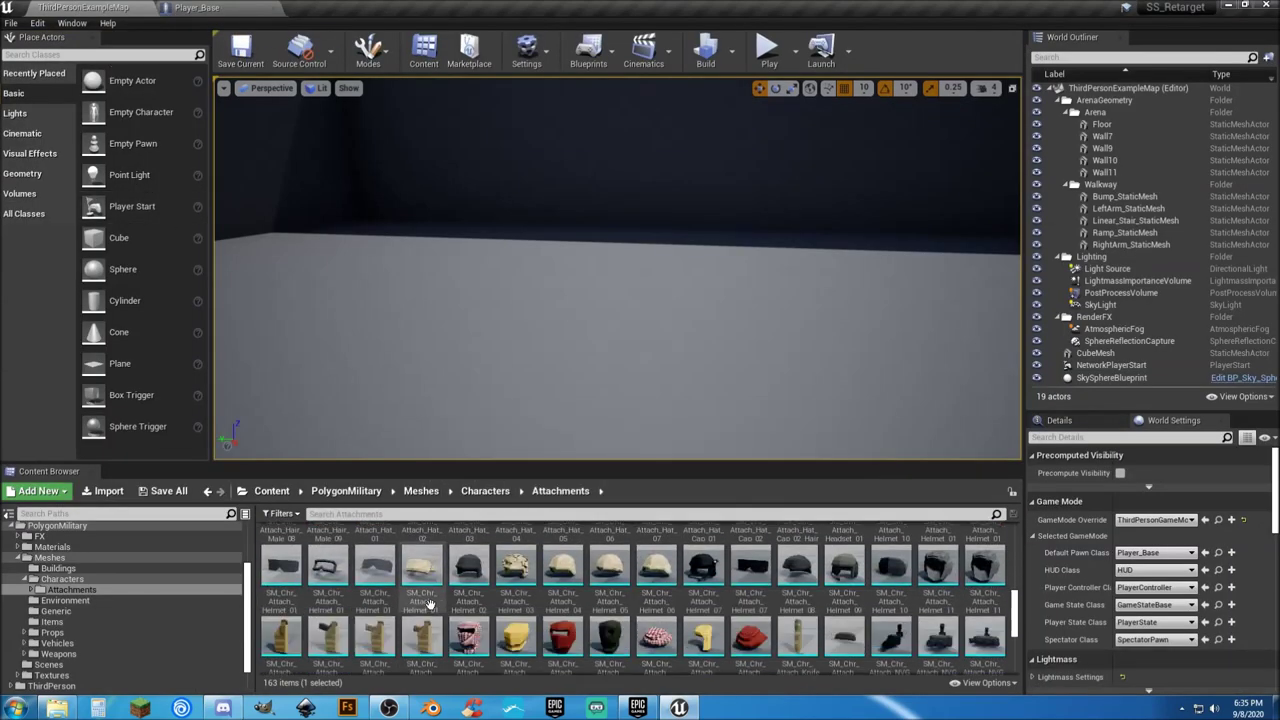
Step: Add SM_Chr_Attach_Holster_Pistol_01 to Player_Base as a static mesh component named Holster
{"action": "left_click", "coordinate": [328, 595]}
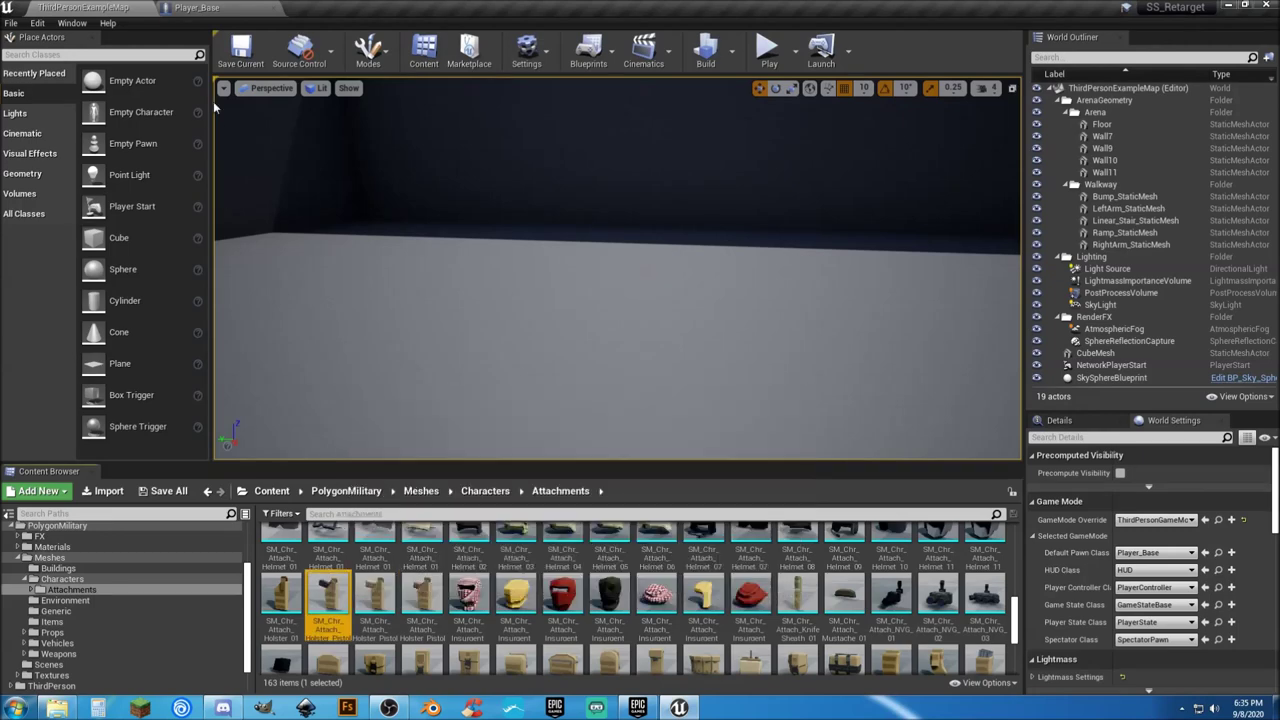
{"action": "left_click", "coordinate": [190, 10]}
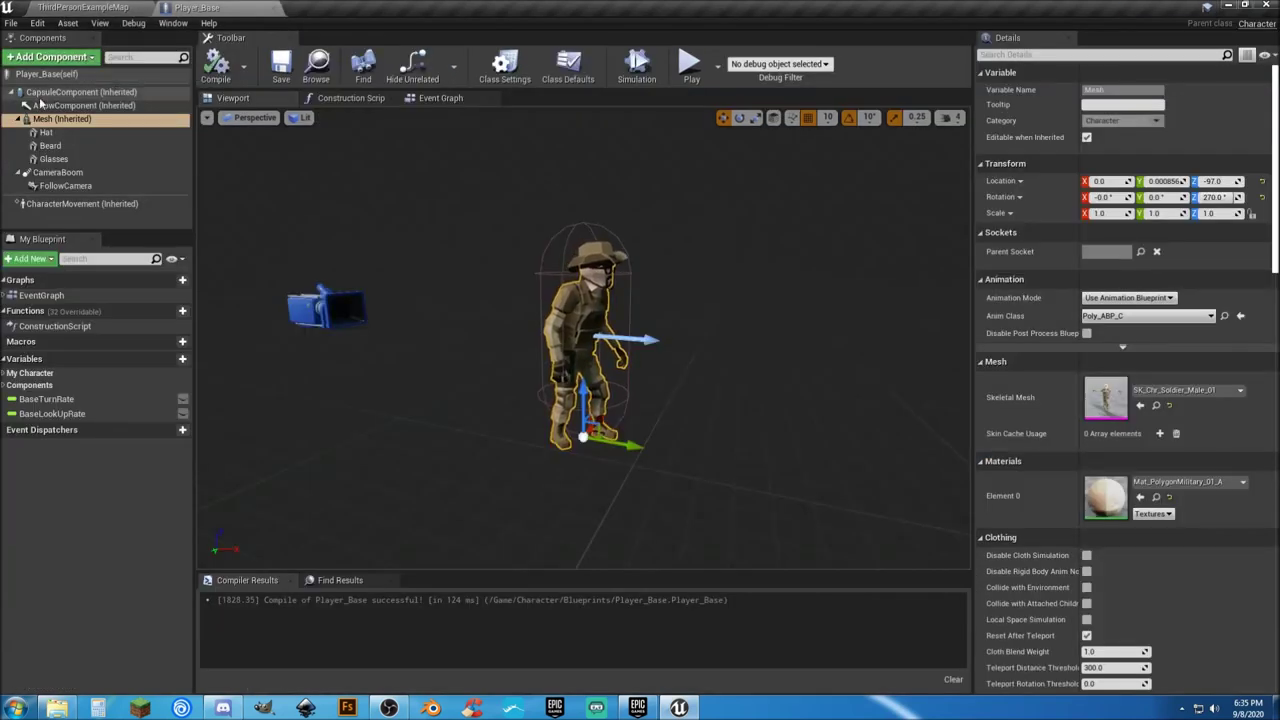
{"action": "left_click", "coordinate": [63, 58]}
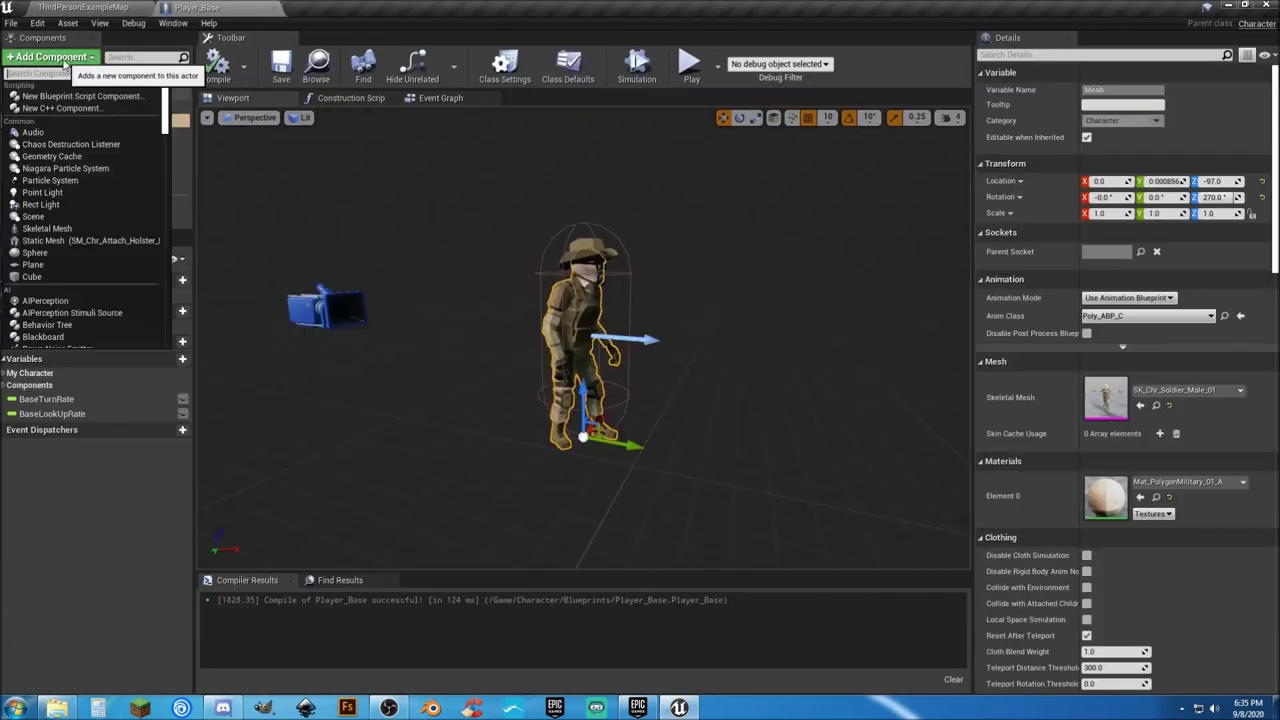
{"action": "left_click", "coordinate": [105, 243]}
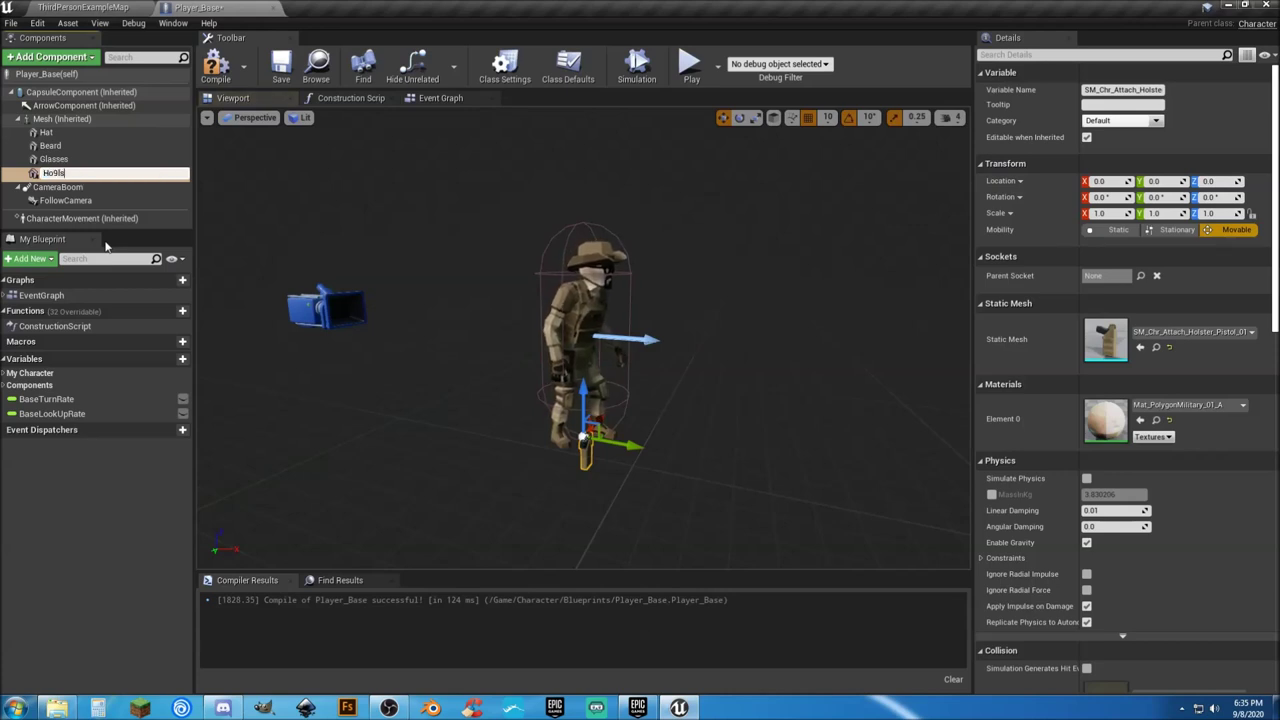
{"action": "type", "text": "Holster"}
{"action": "key", "text": "Return"}
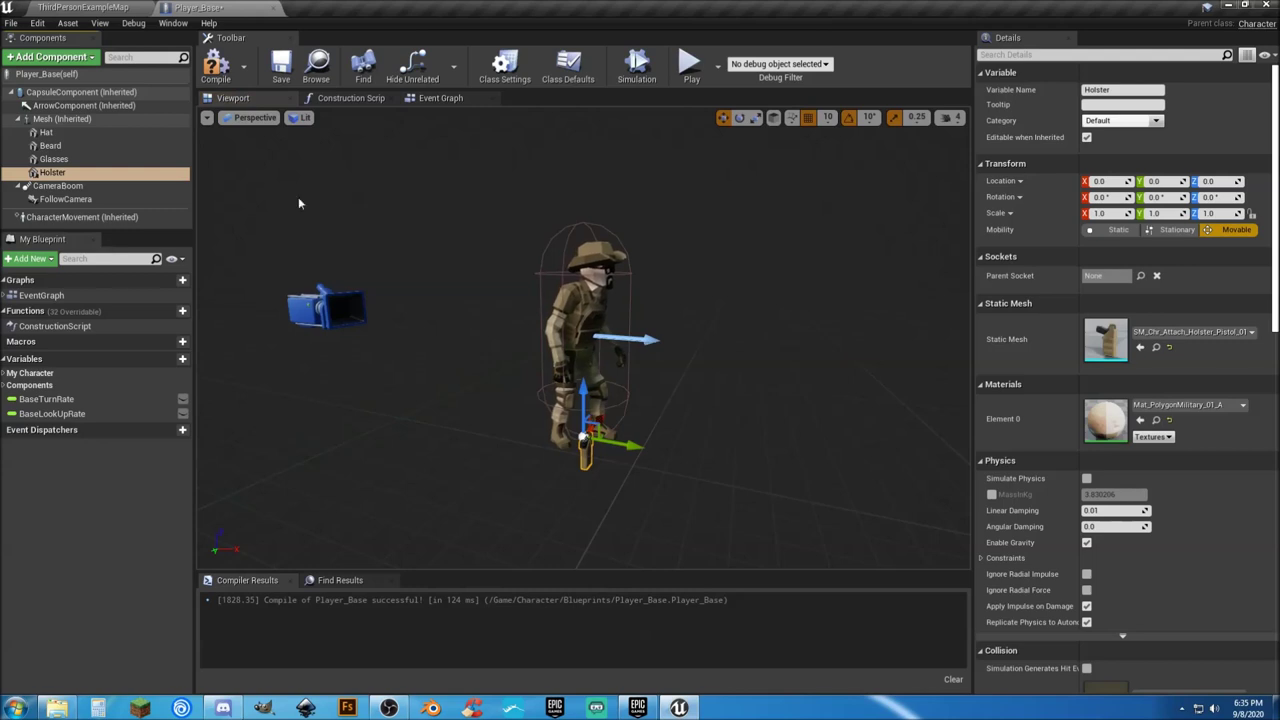
Step: Parent the Holster component to the Holster socket, compile and save, then start play
{"action": "left_click", "coordinate": [1105, 275]}
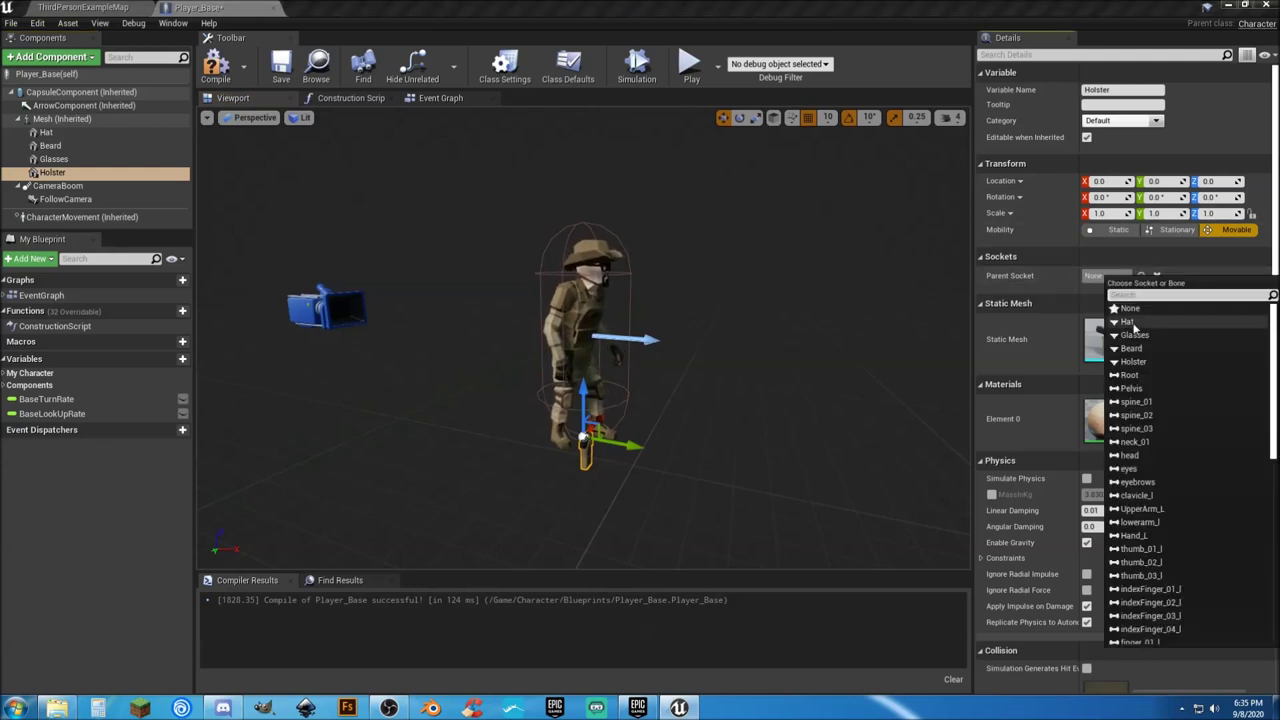
{"action": "left_click", "coordinate": [1134, 362]}
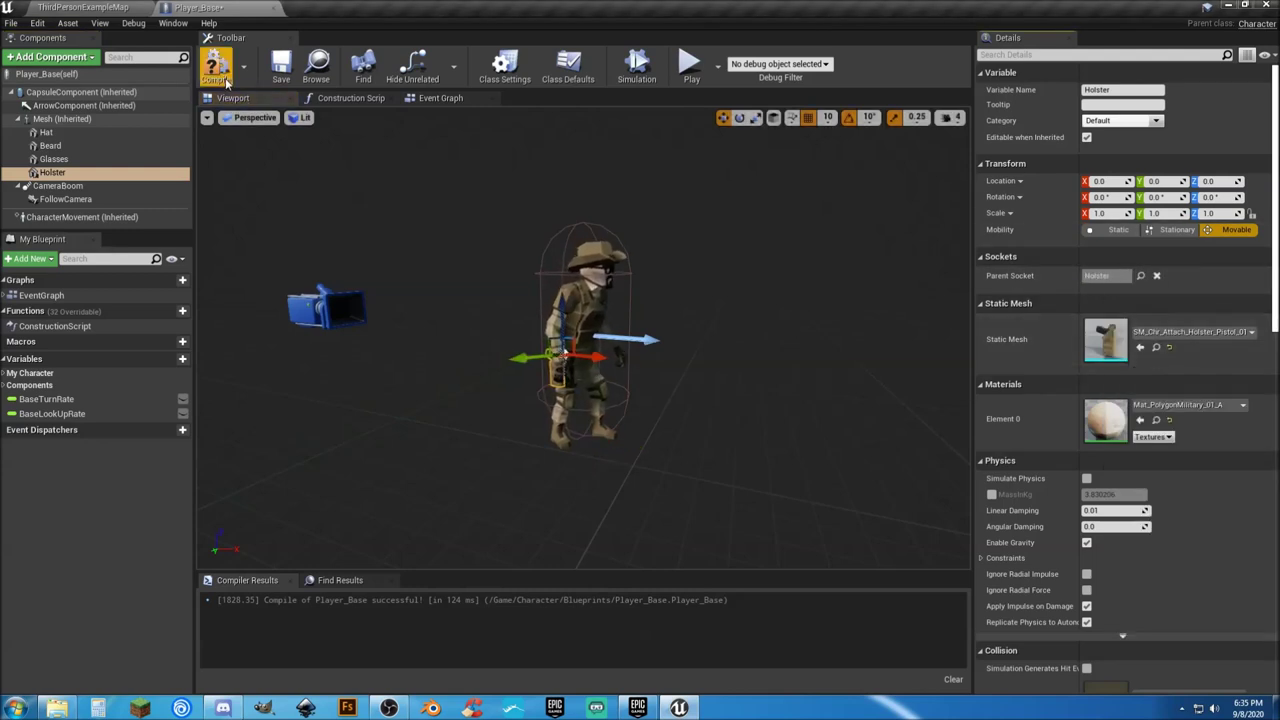
{"action": "left_click", "coordinate": [281, 64]}
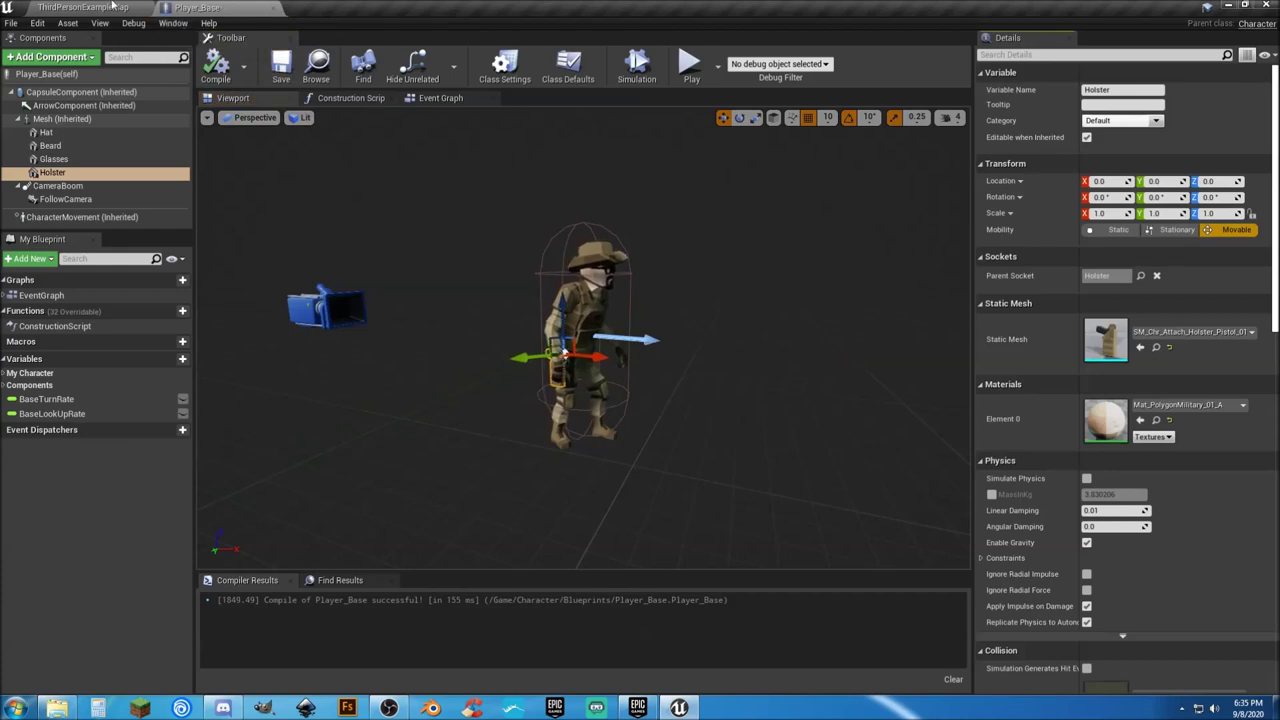
{"action": "left_click", "coordinate": [116, 7]}
{"action": "left_click", "coordinate": [768, 52]}
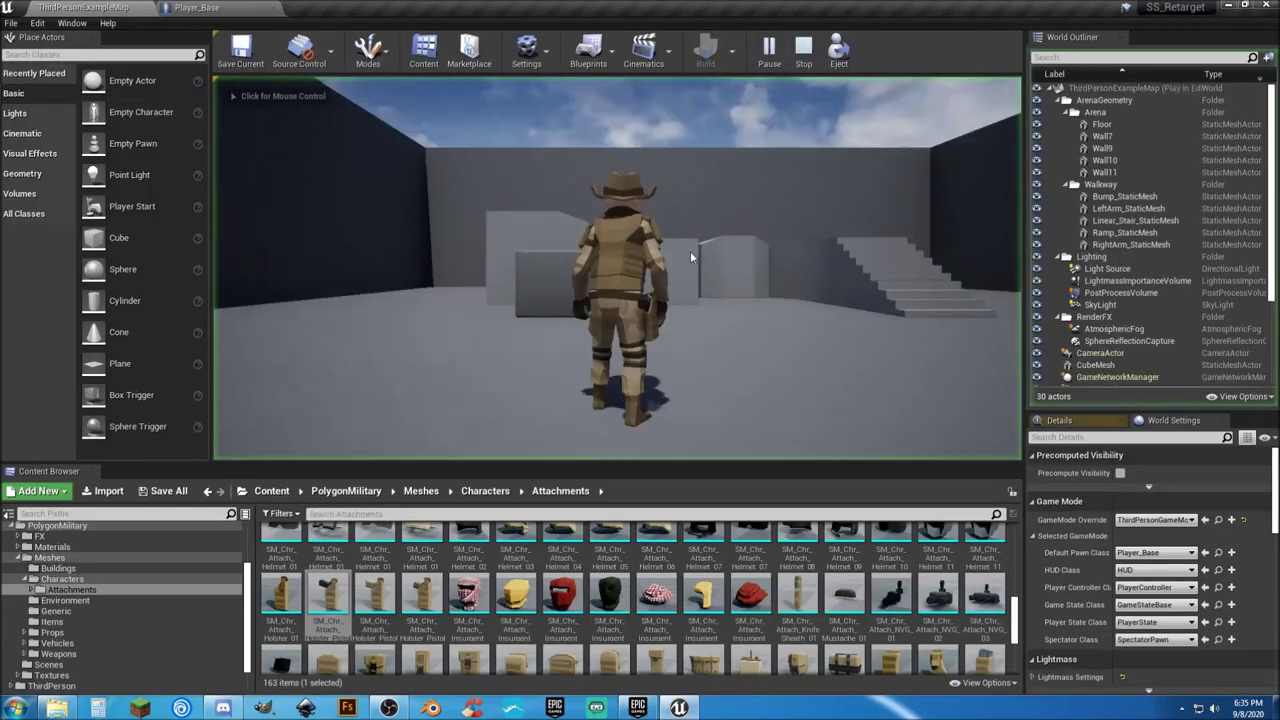
Step: Run the equipped soldier around the level and up the stairs with WASD, then stop with Esc
{"action": "left_click", "coordinate": [617, 268]}
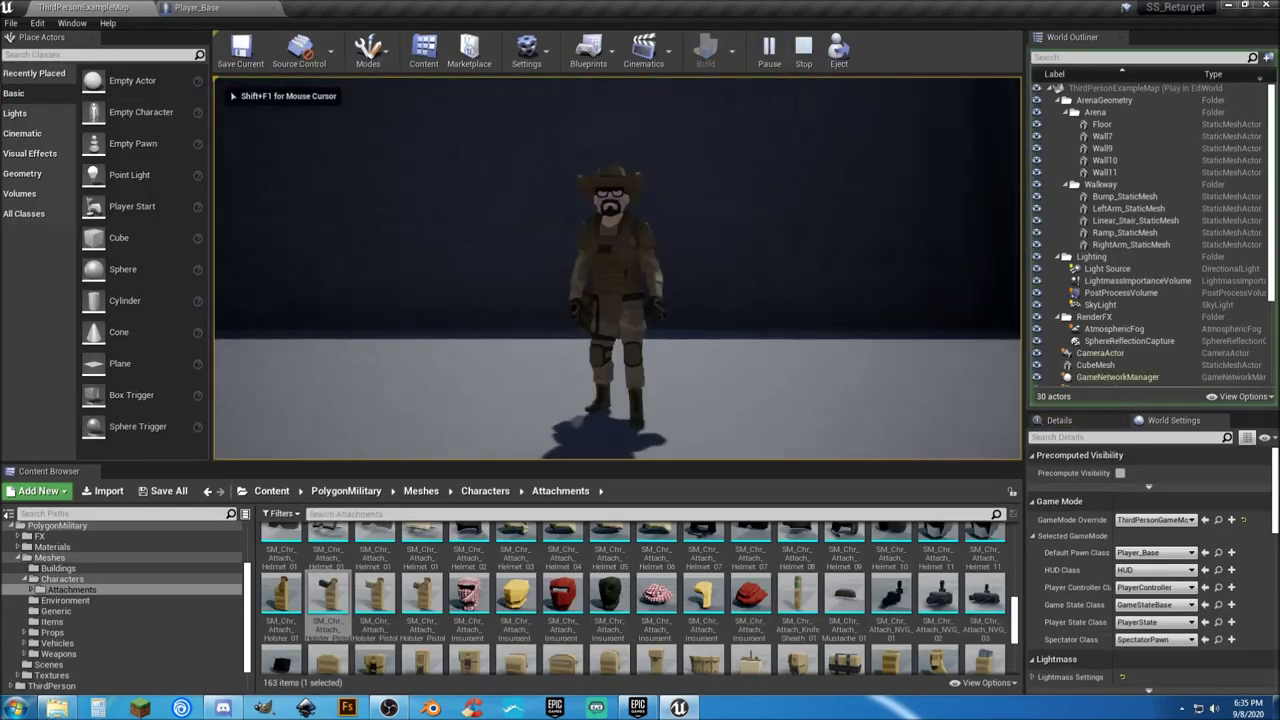
{"action": "key", "text": "w"}
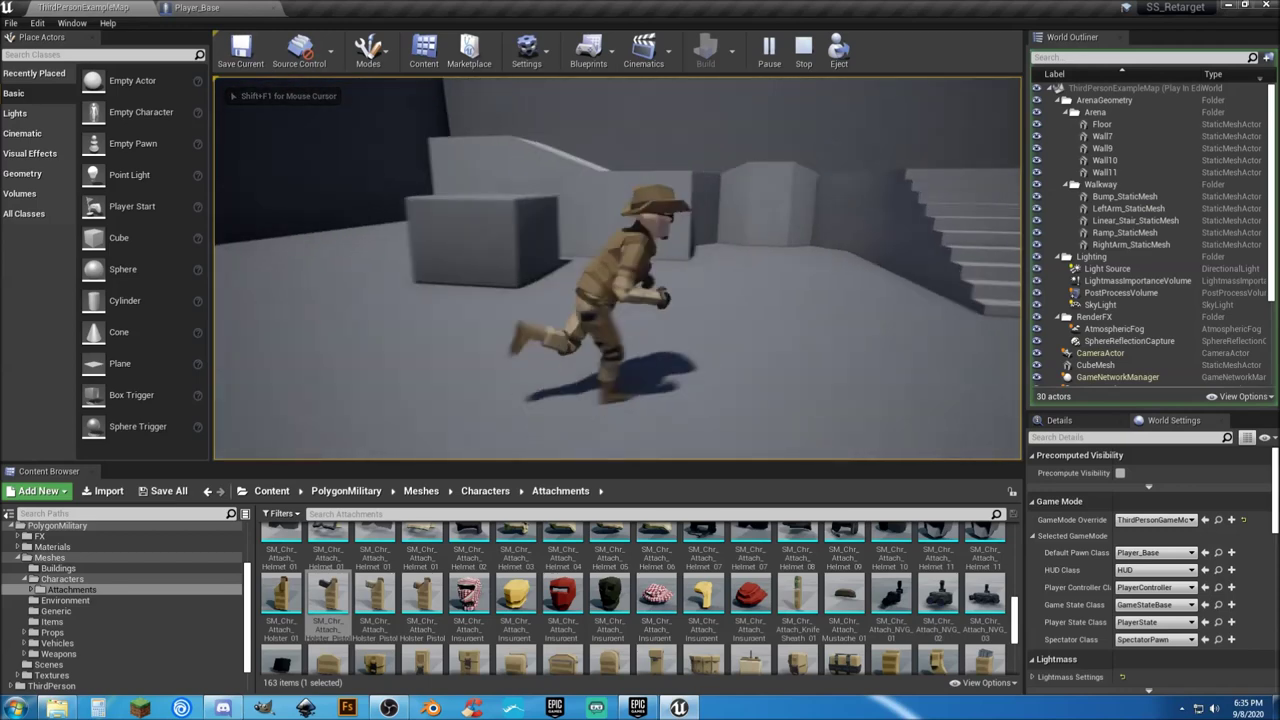
{"action": "key", "text": "w"}
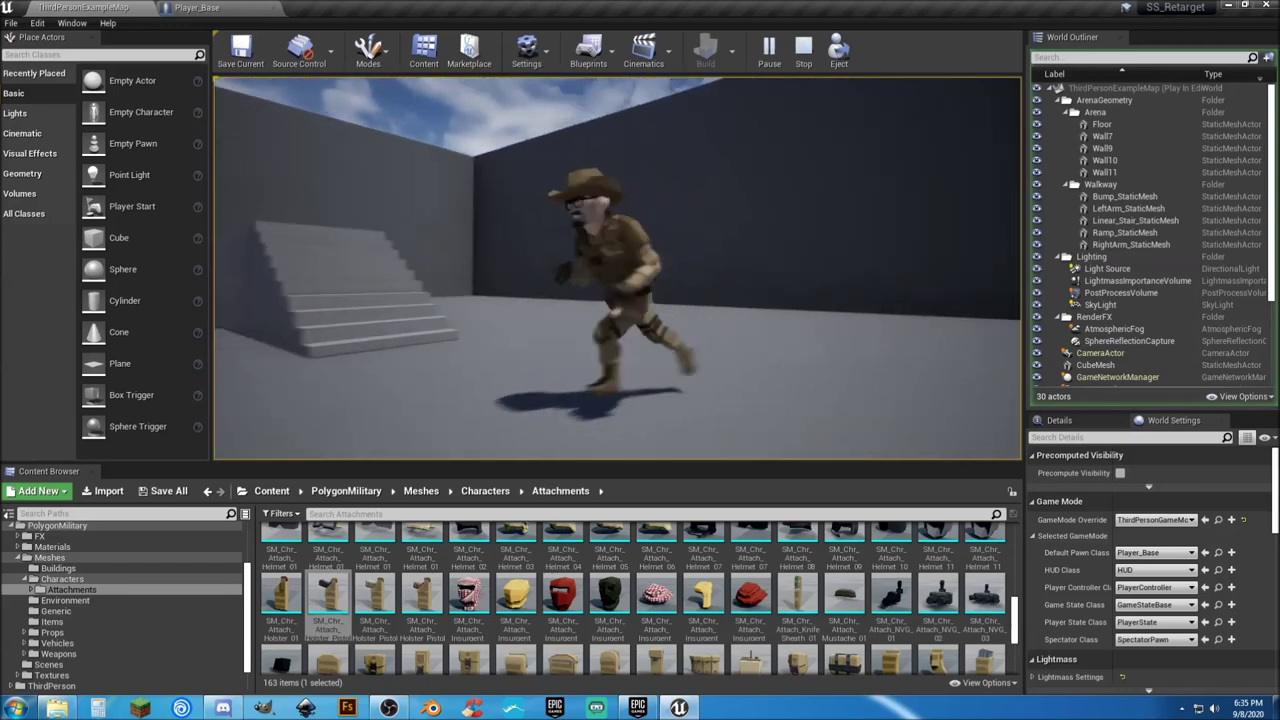
{"action": "key", "text": "w"}
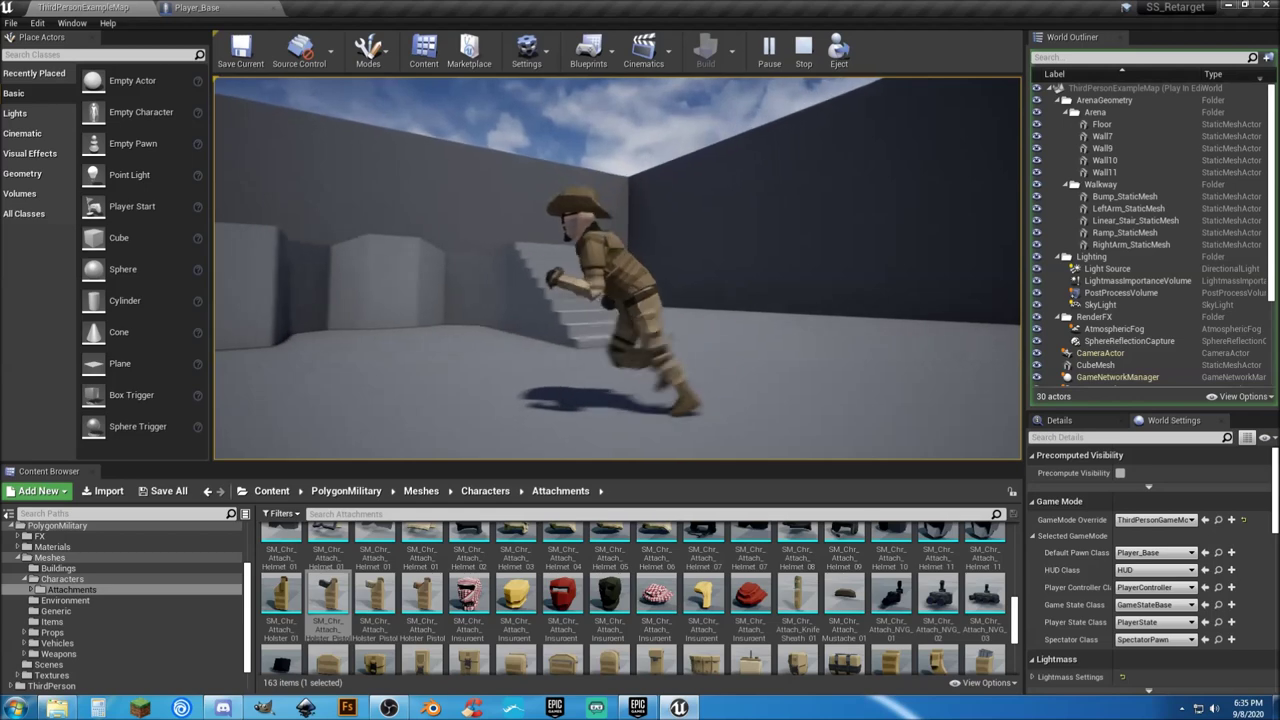
{"action": "key", "text": "w"}
{"action": "key", "text": "w"}
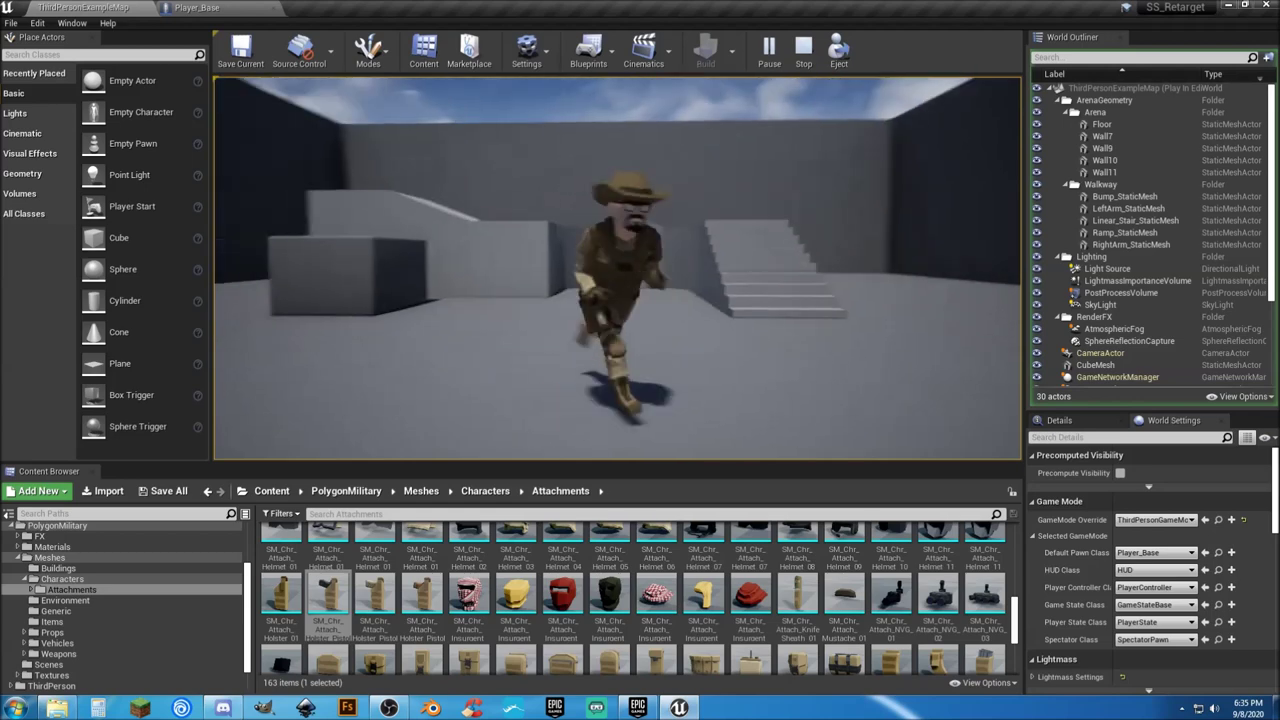
{"action": "key", "text": "d"}
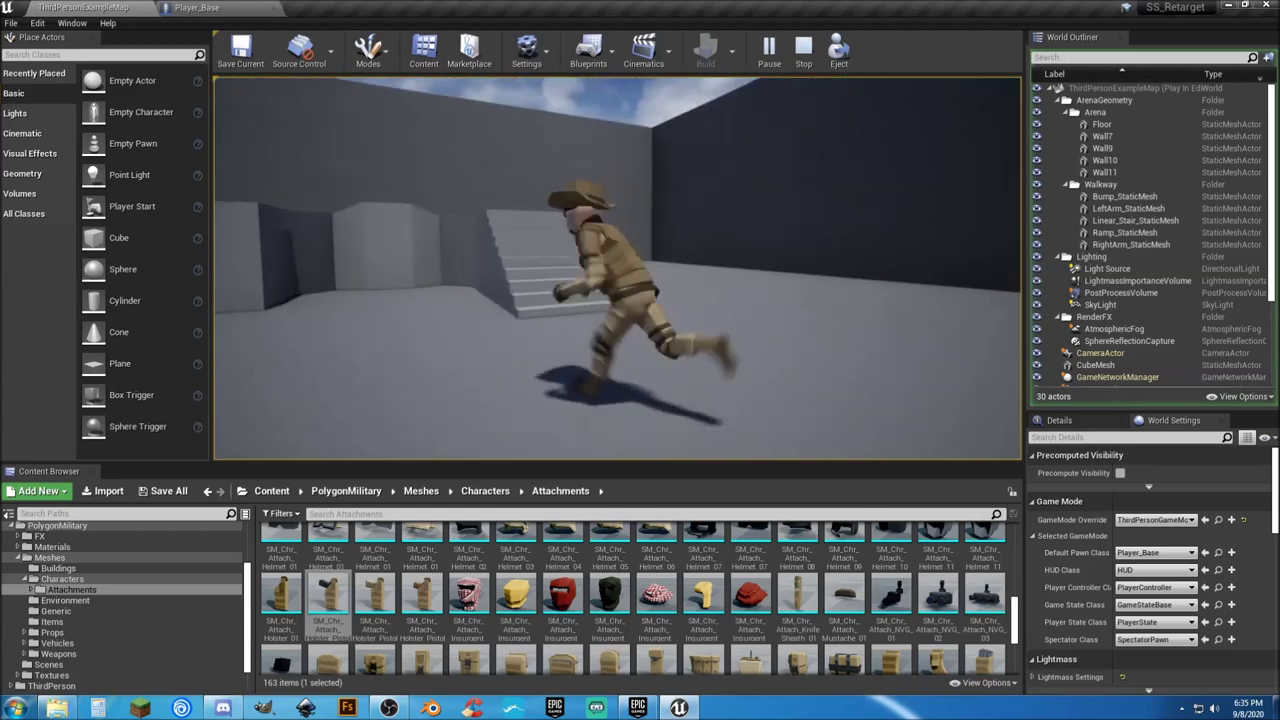
{"action": "key", "text": "a"}
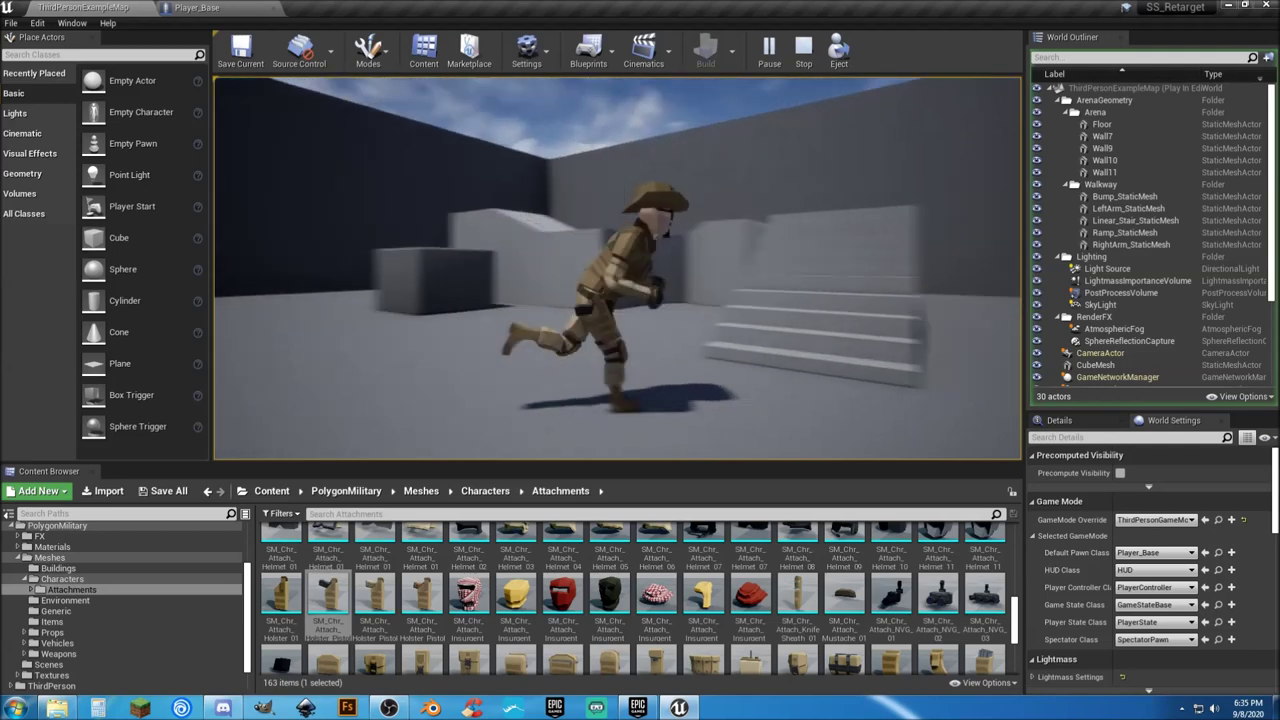
{"action": "key", "text": "d"}
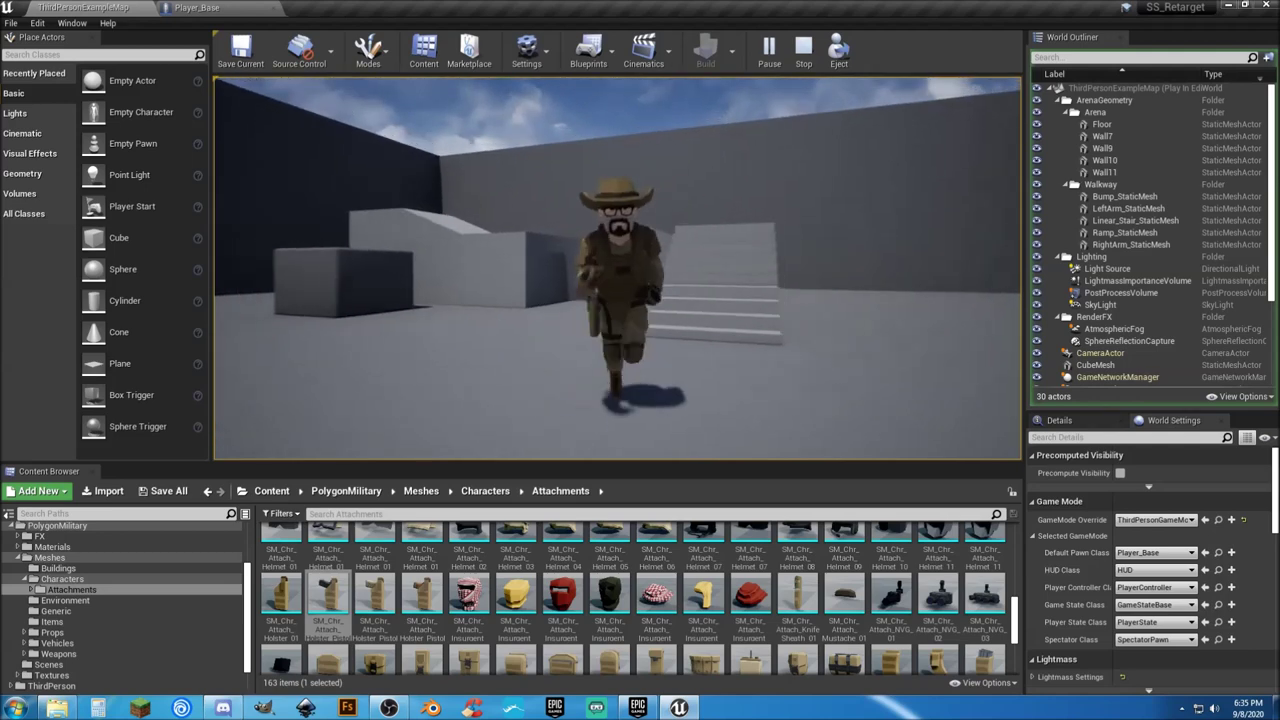
{"action": "key", "text": "a"}
{"action": "key", "text": "w"}
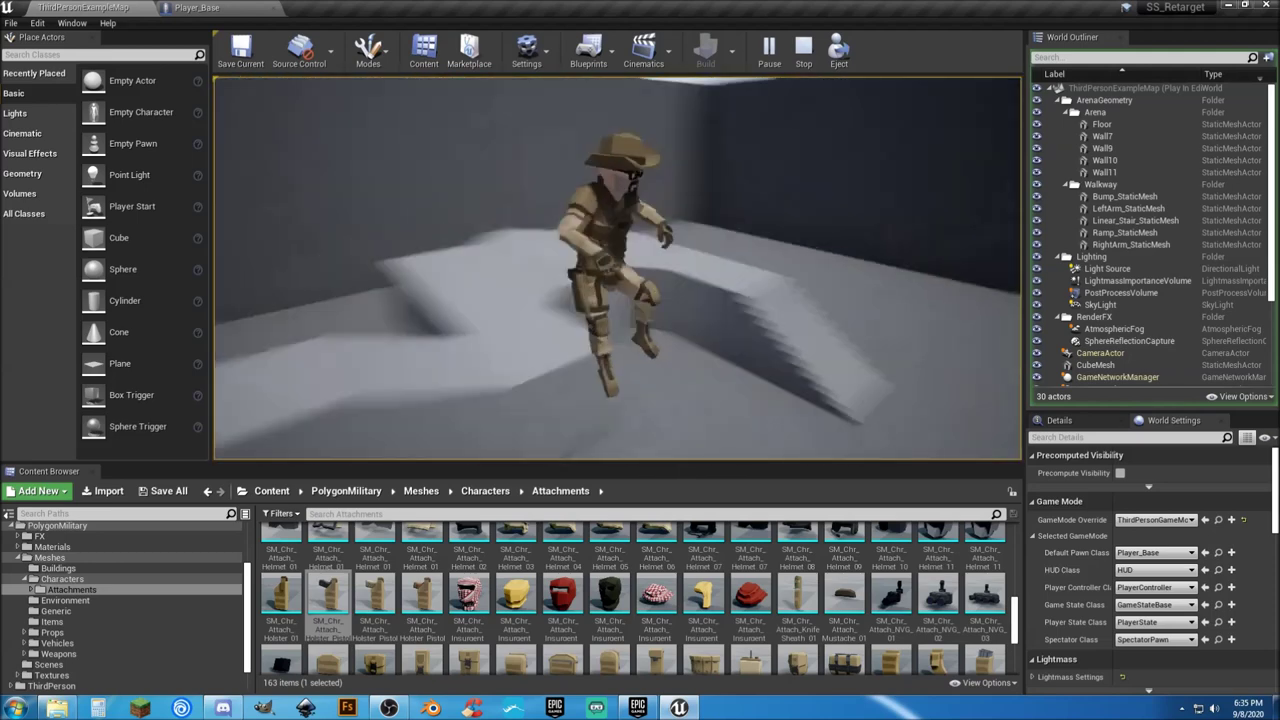
{"action": "key", "text": "a"}
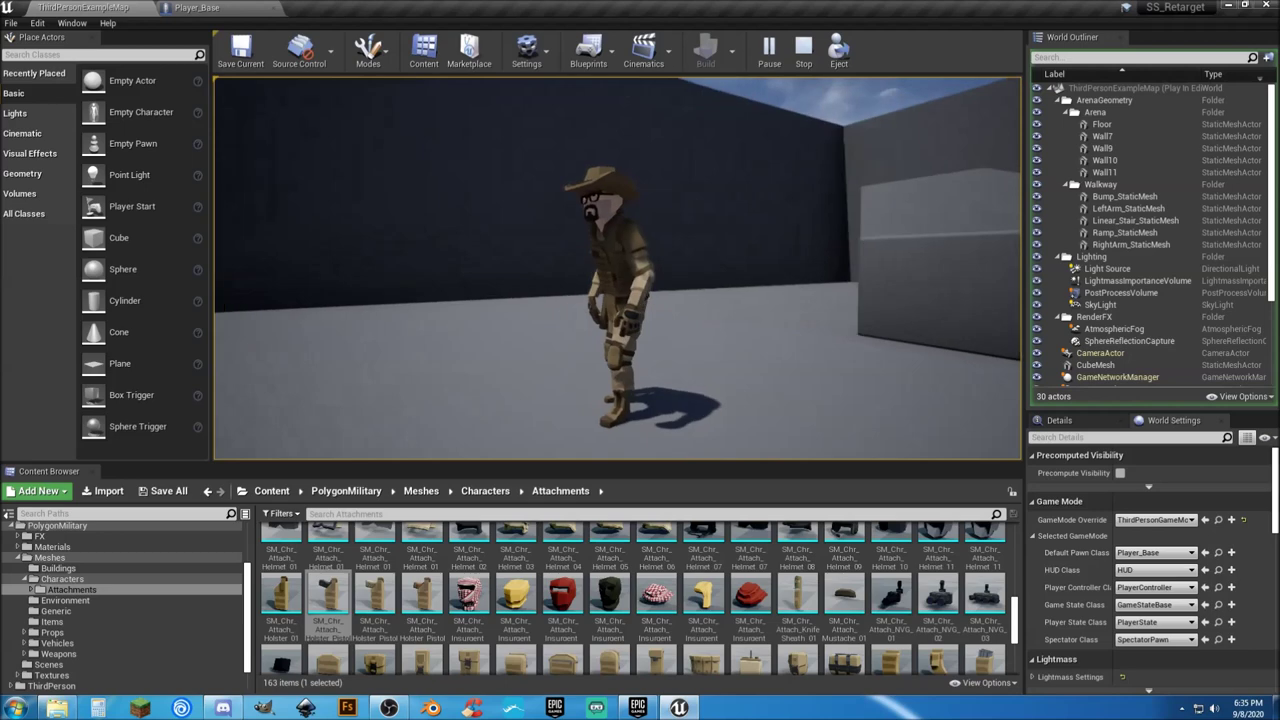
{"action": "key", "text": "a"}
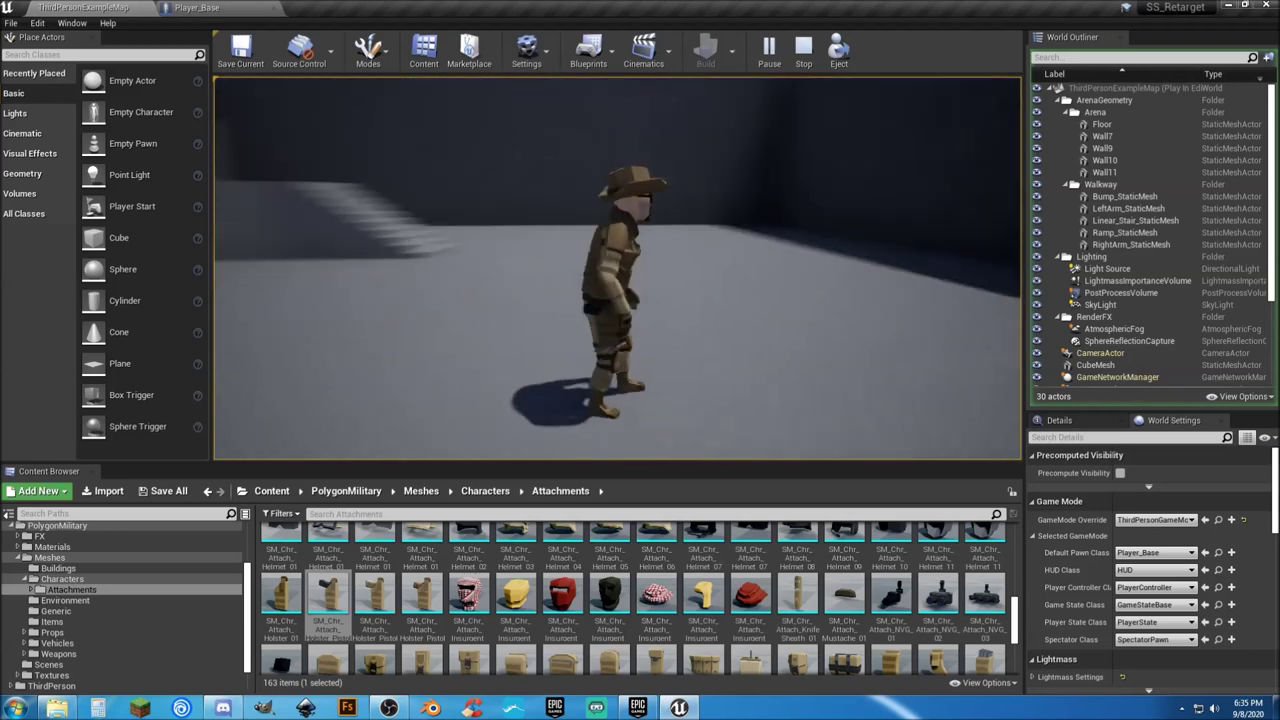
{"action": "key", "text": "Escape"}
{"action": "scroll", "coordinate": [556, 640], "scroll_direction": "up", "scroll_amount": 5}
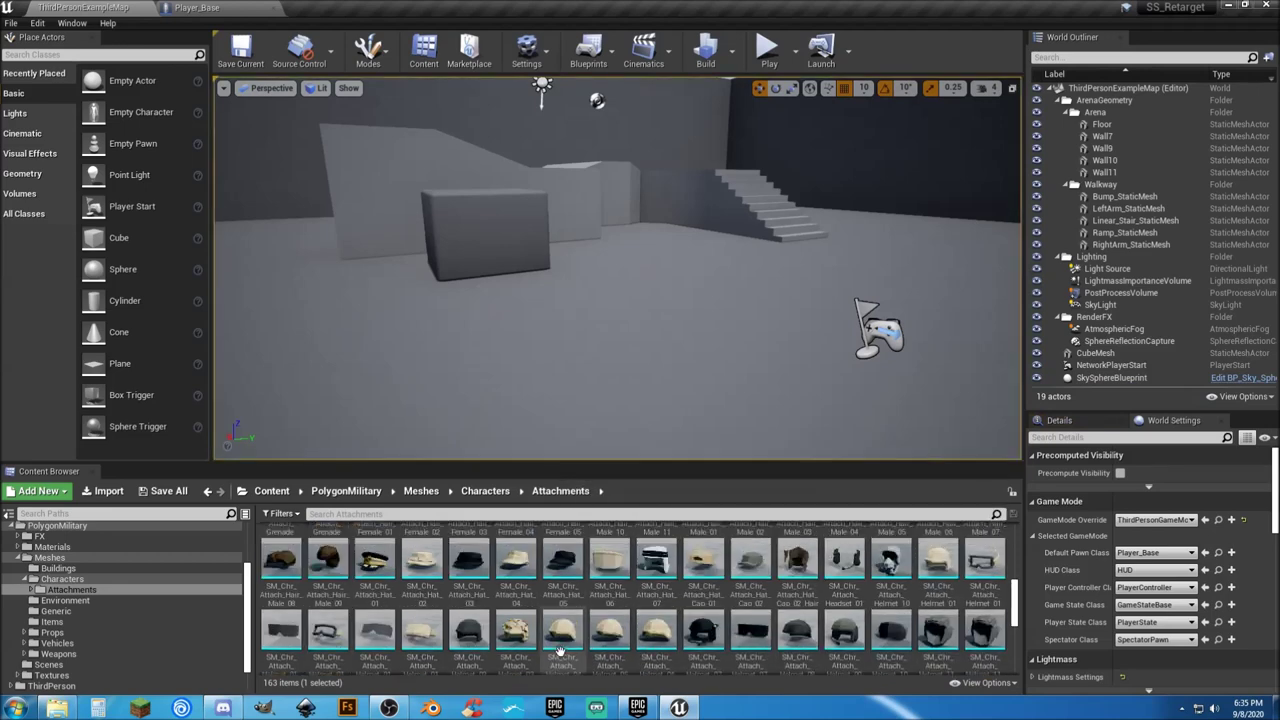
Step: Swap the Hat component's mesh to SM_Chr_Attach_Hat_01, compile, and run a brief play test
{"action": "scroll", "coordinate": [556, 640], "scroll_direction": "down", "scroll_amount": 1}
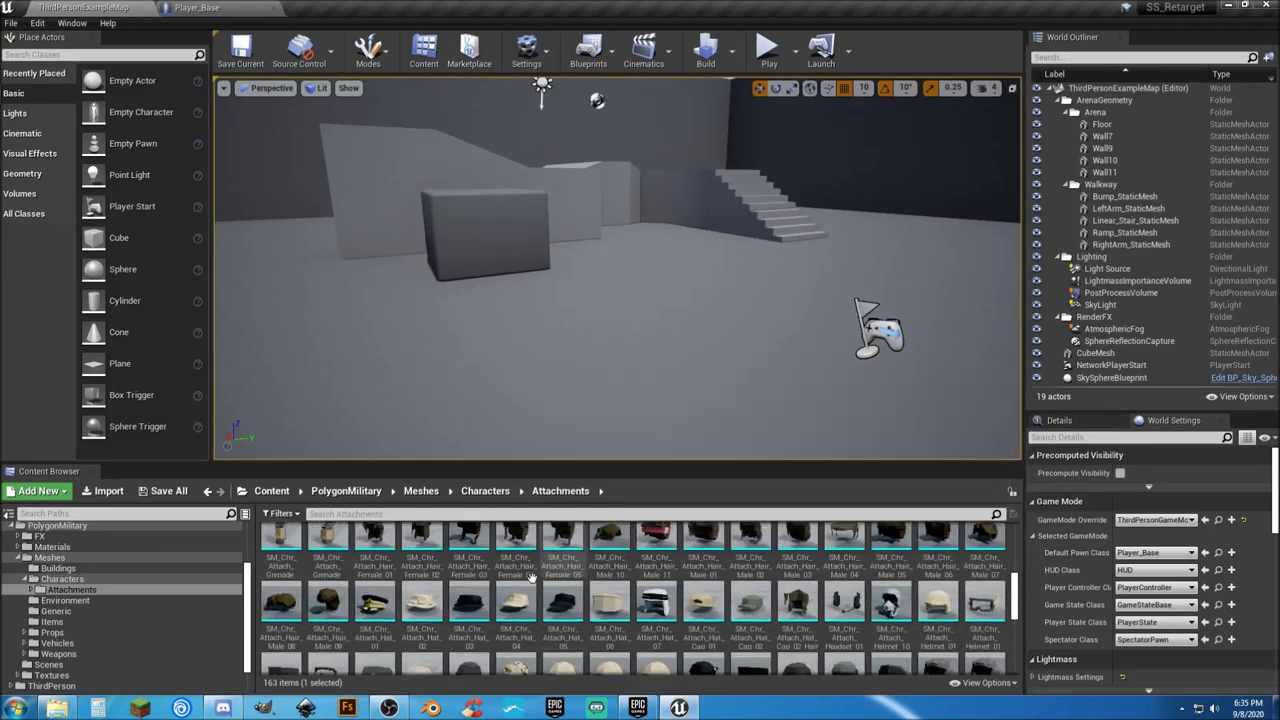
{"action": "left_click", "coordinate": [372, 583]}
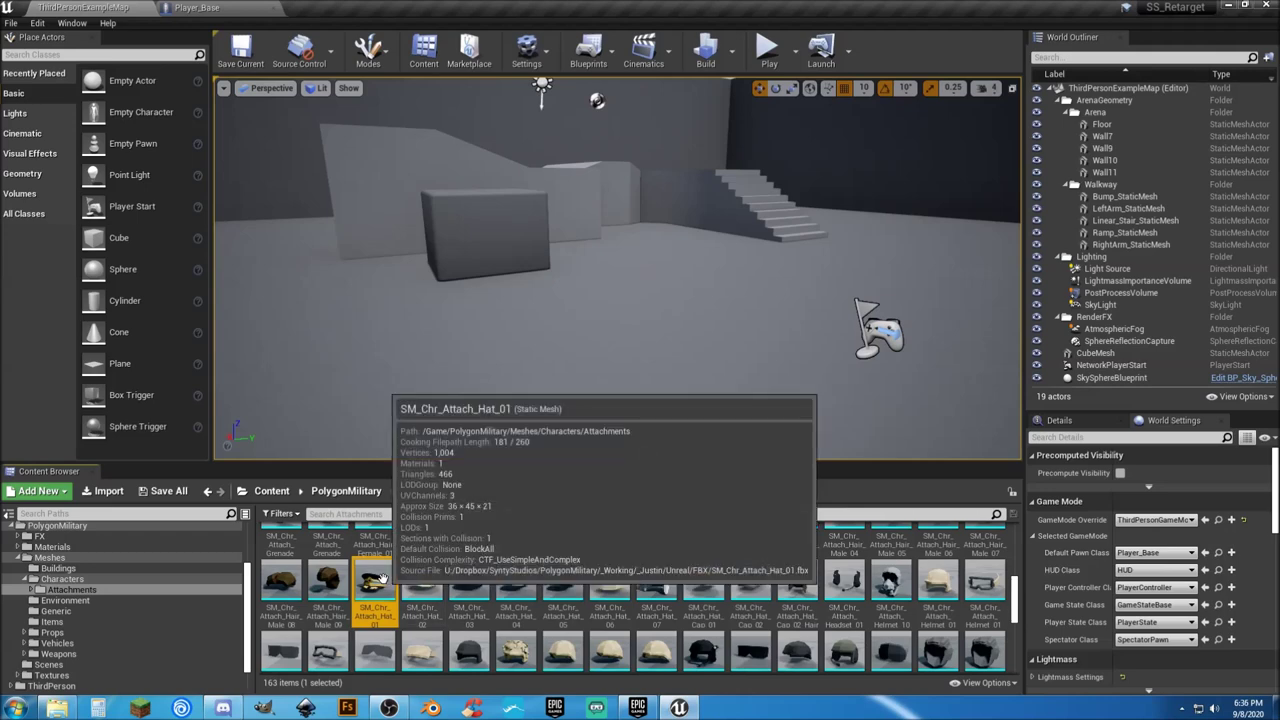
{"action": "left_click", "coordinate": [205, 8]}
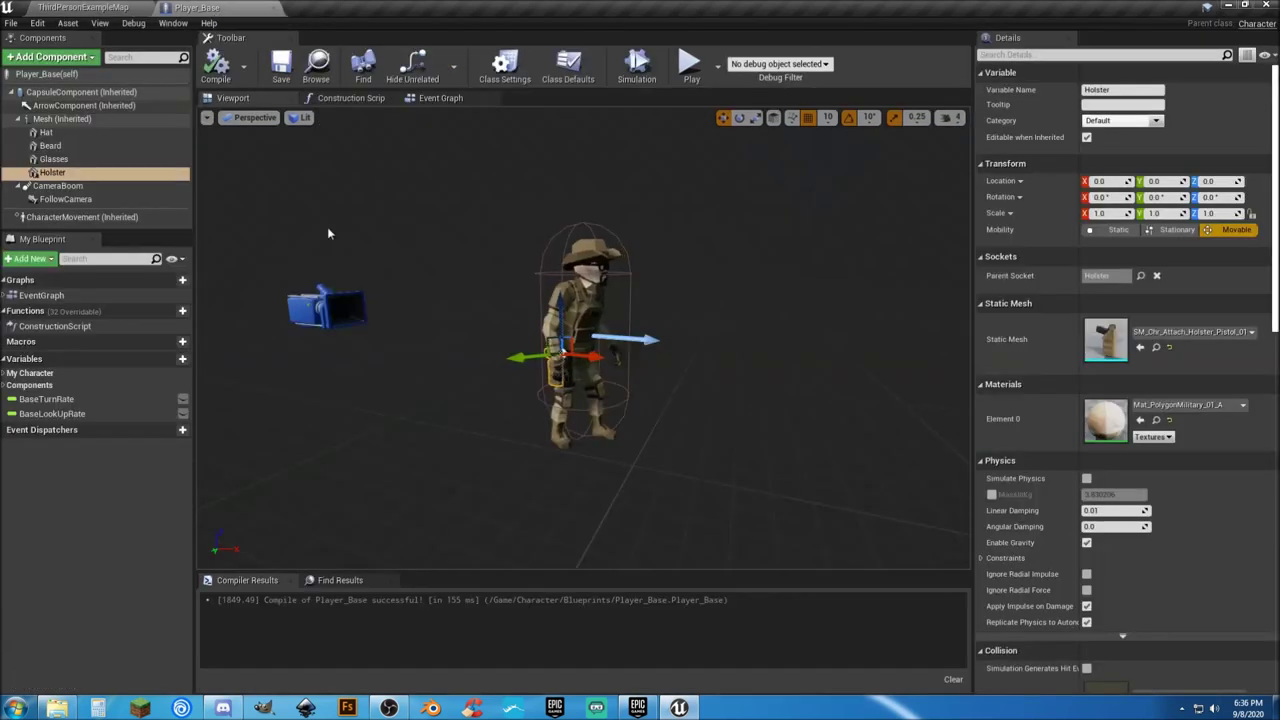
{"action": "left_click", "coordinate": [46, 132]}
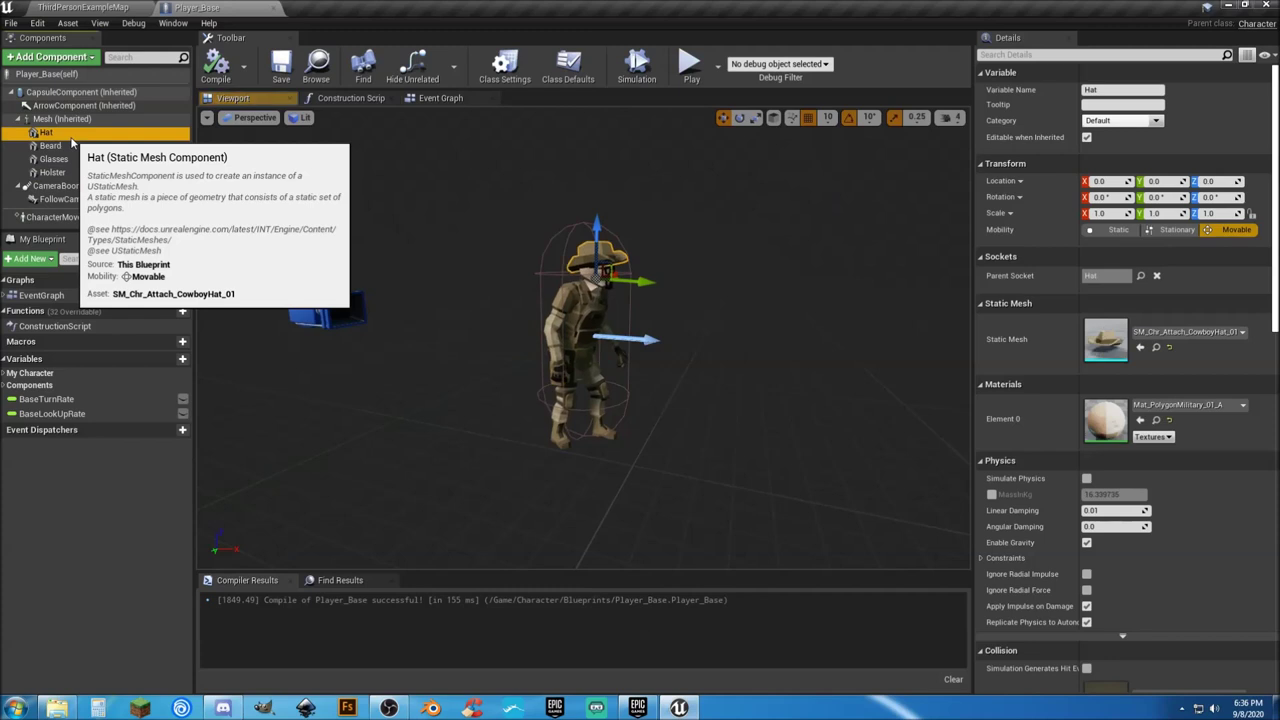
{"action": "left_click", "coordinate": [1141, 348]}
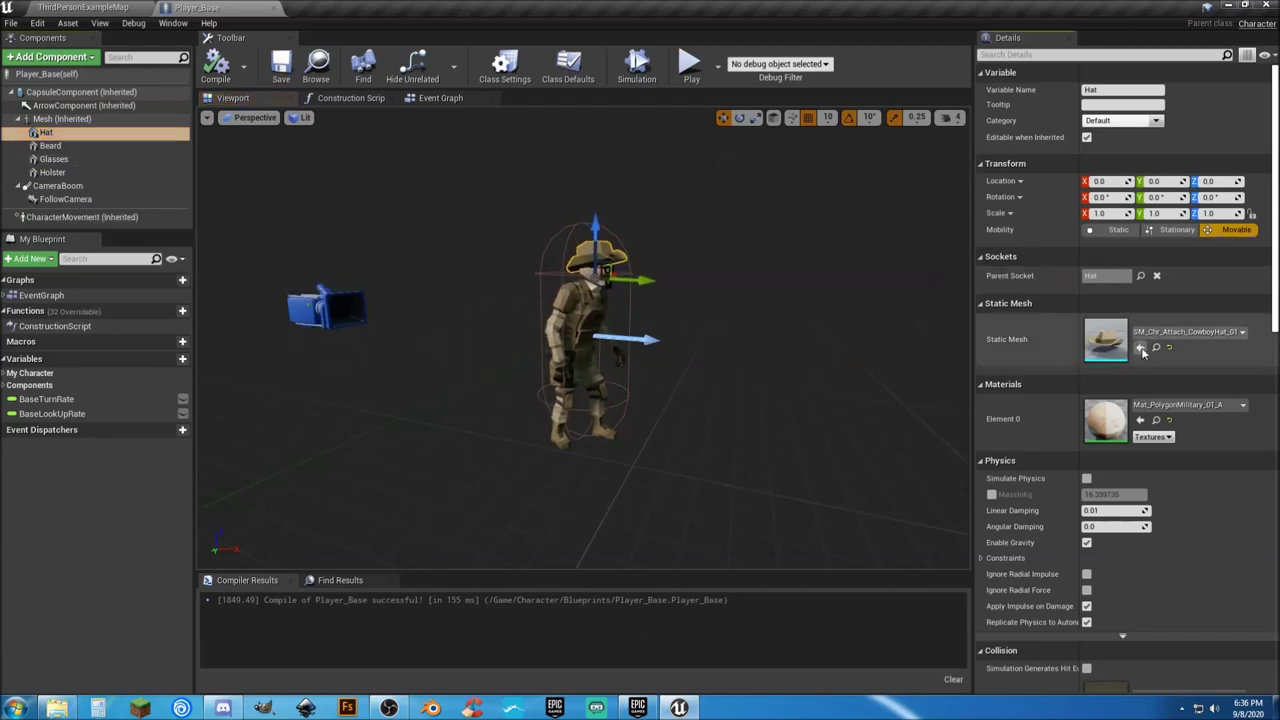
{"action": "left_click", "coordinate": [216, 66]}
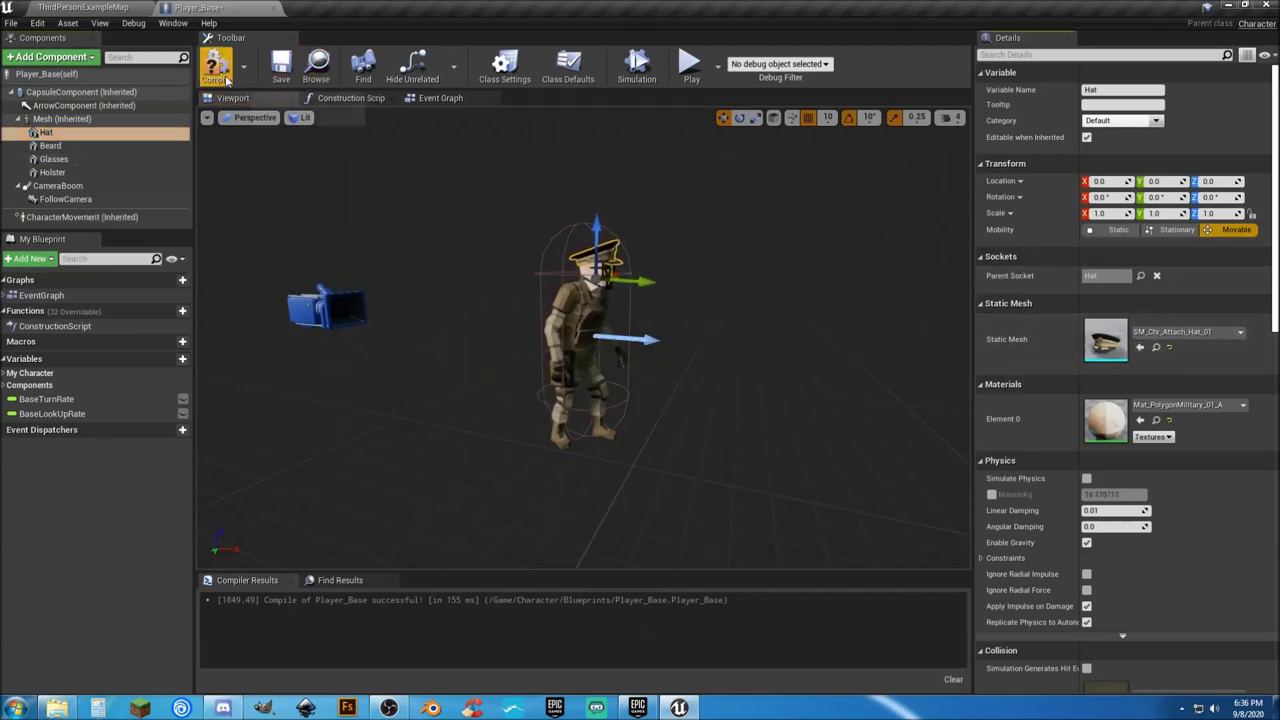
{"action": "left_click", "coordinate": [110, 8]}
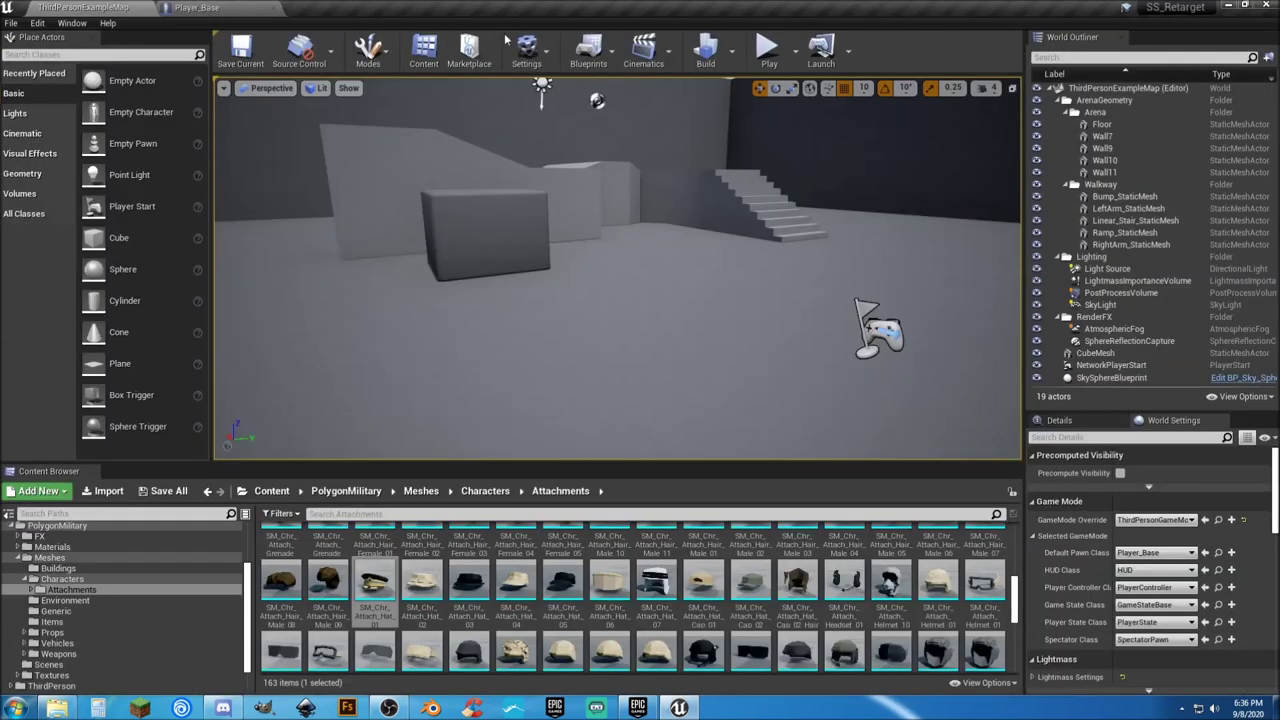
{"action": "left_click", "coordinate": [770, 50]}
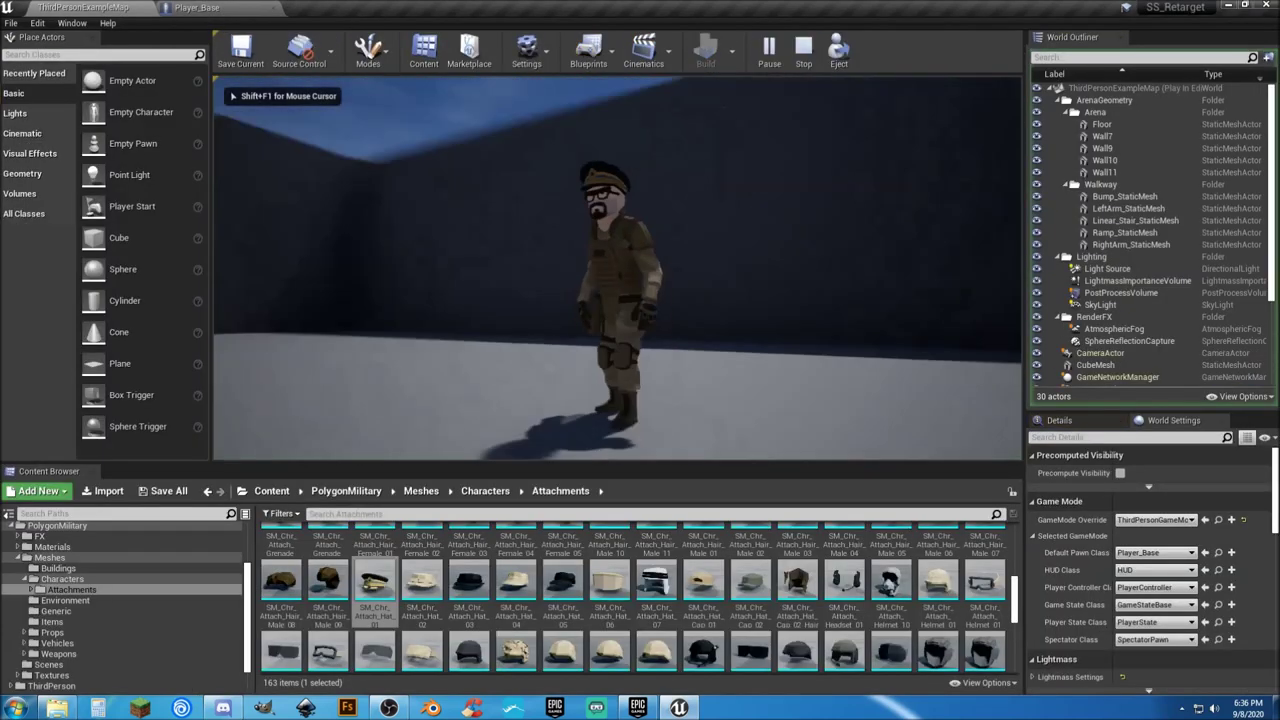
{"action": "key", "text": "Escape"}
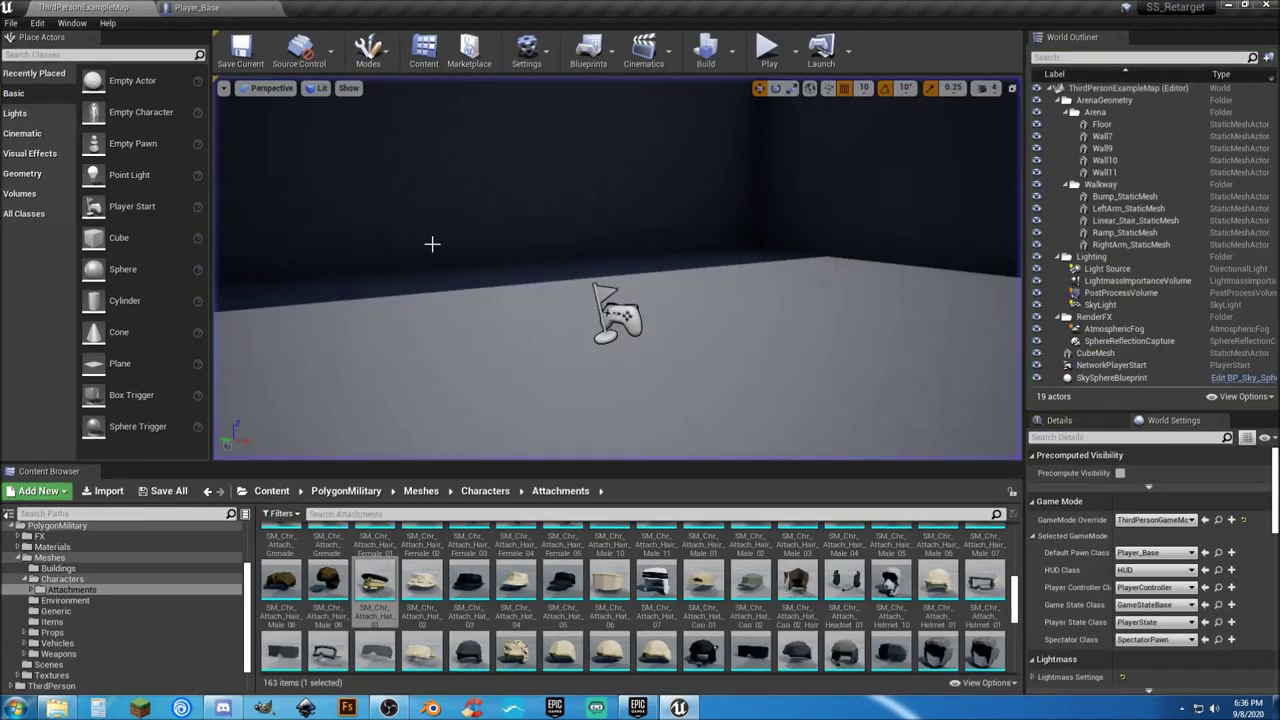
Step: Toggle the Hat's Visible rendering checkbox, recompile and save Player_Base, and close its tab
{"action": "left_click", "coordinate": [196, 8]}
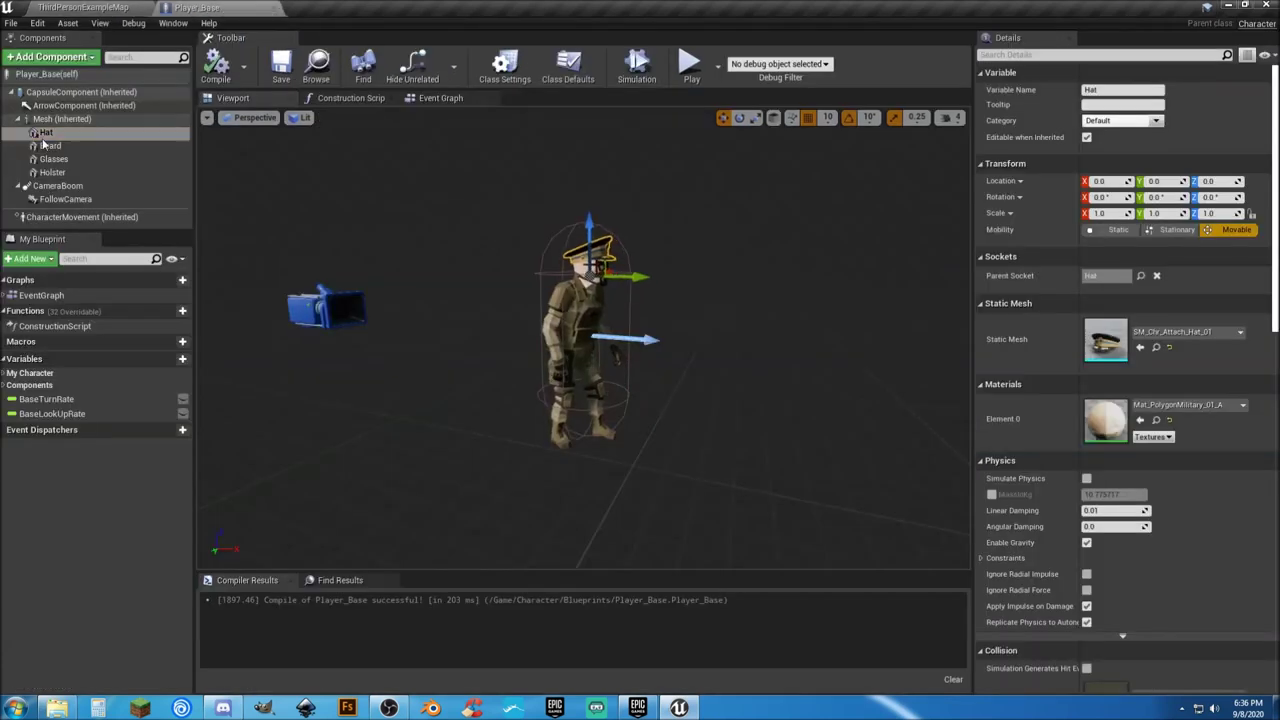
{"action": "scroll", "coordinate": [1076, 420], "scroll_direction": "down", "scroll_amount": 5}
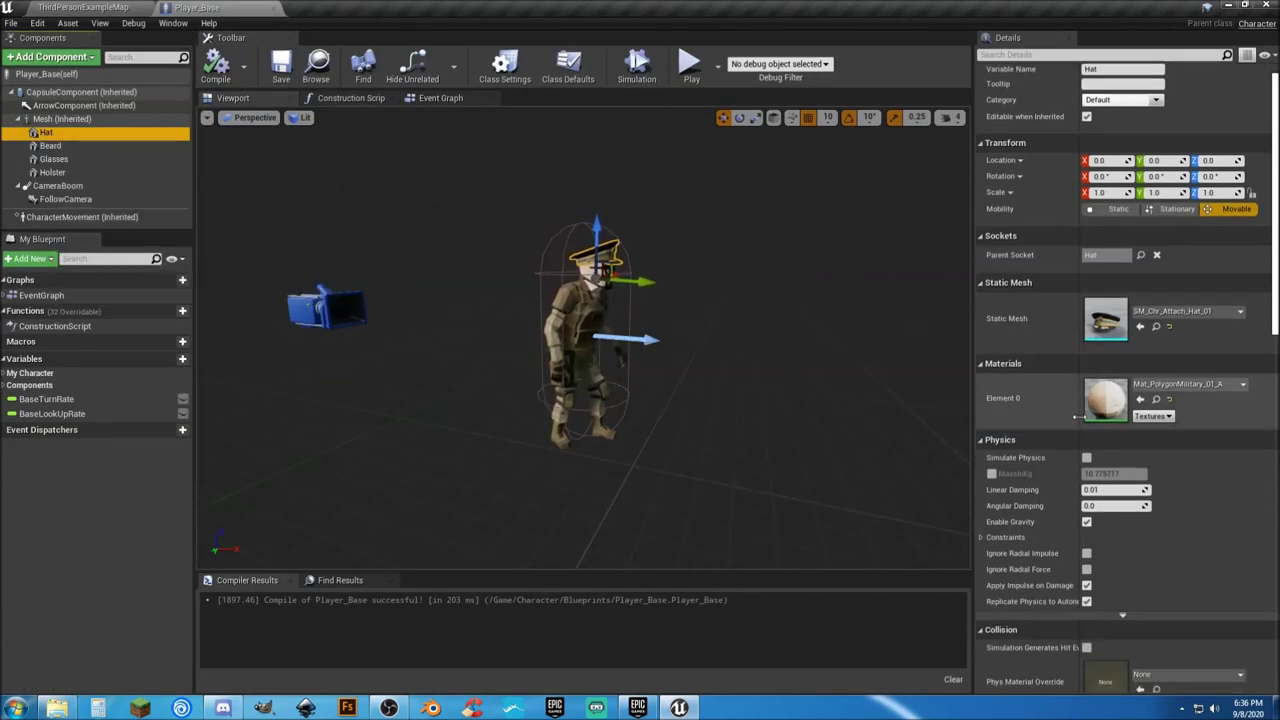
{"action": "scroll", "coordinate": [1076, 415], "scroll_direction": "down", "scroll_amount": 2}
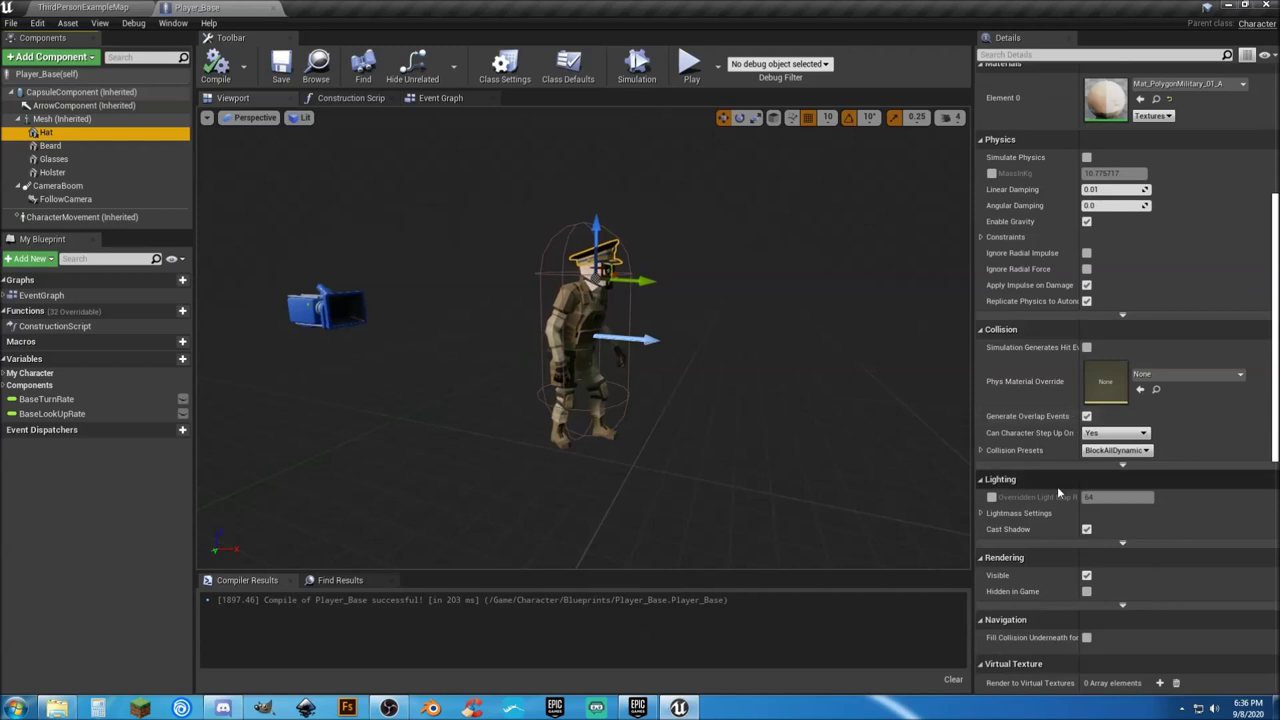
{"action": "left_click", "coordinate": [1086, 577]}
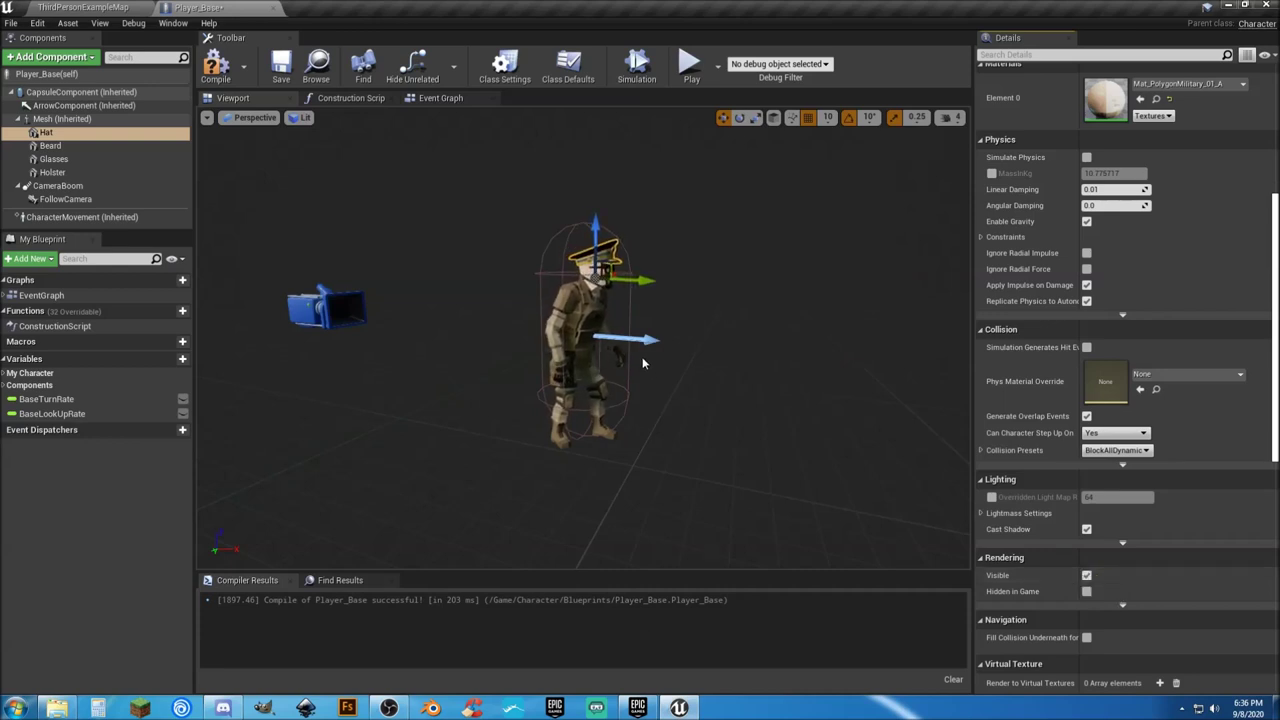
{"action": "left_click", "coordinate": [216, 64]}
{"action": "left_click", "coordinate": [280, 67]}
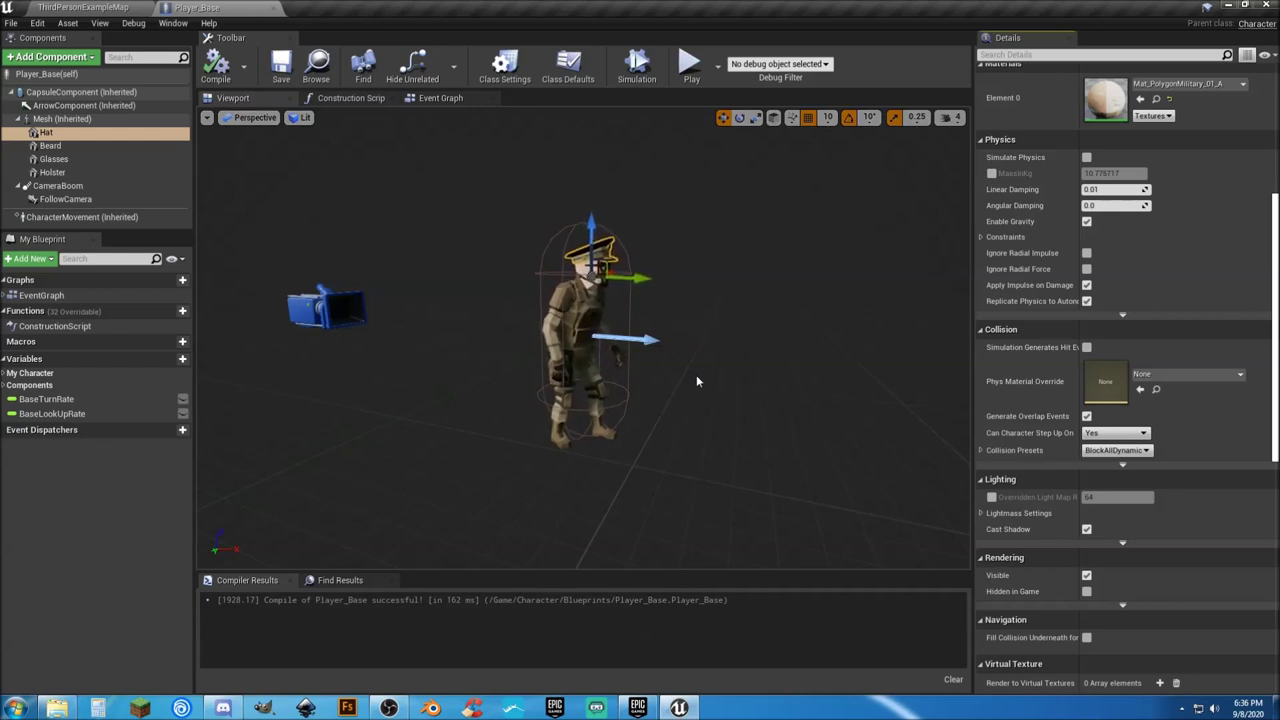
{"action": "left_click", "coordinate": [272, 8]}
Step: Start a play test and run the officer-capped soldier up the stairs and around the platform
{"action": "left_click", "coordinate": [766, 50]}
{"action": "key", "text": "w"}
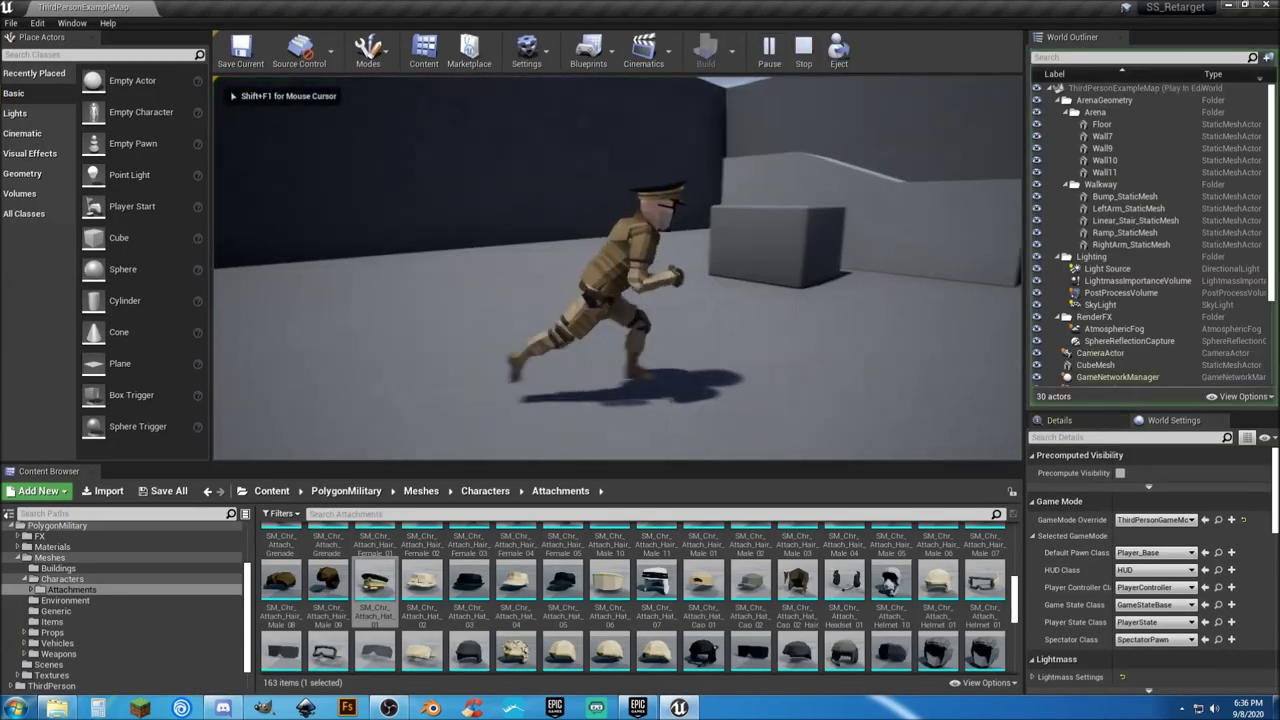
{"action": "key", "text": "w"}
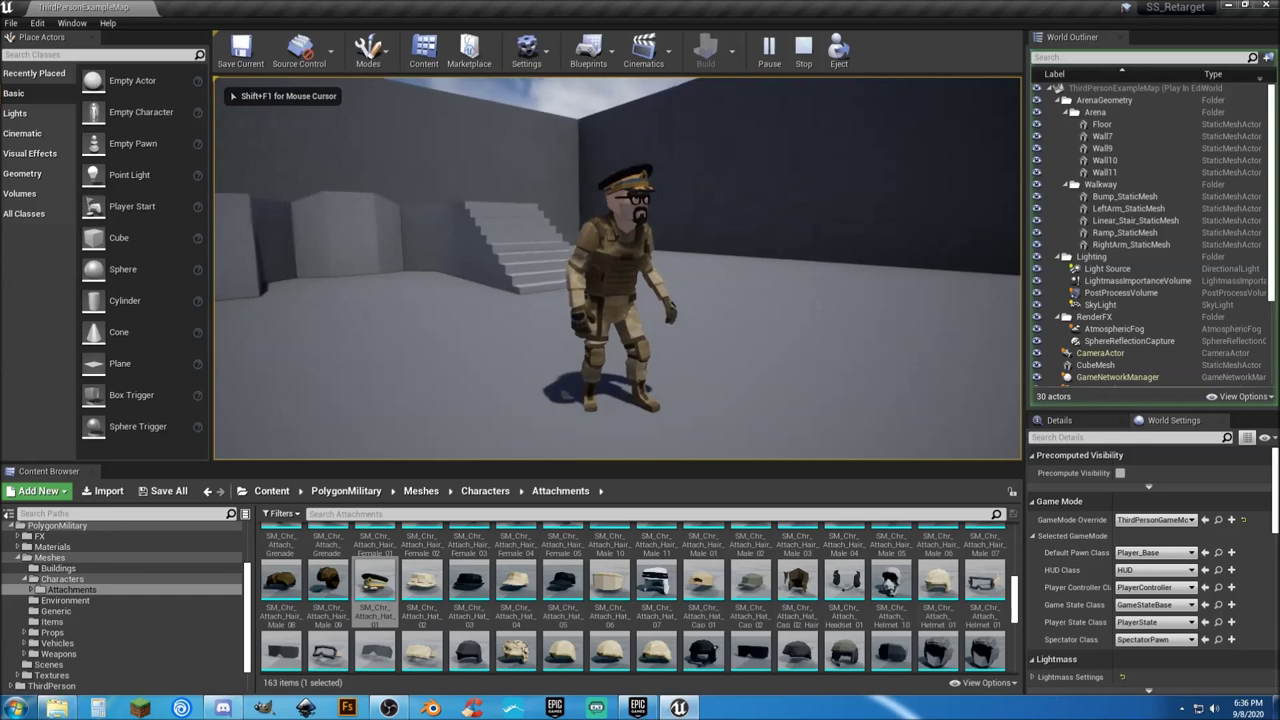
{"action": "key", "text": "w"}
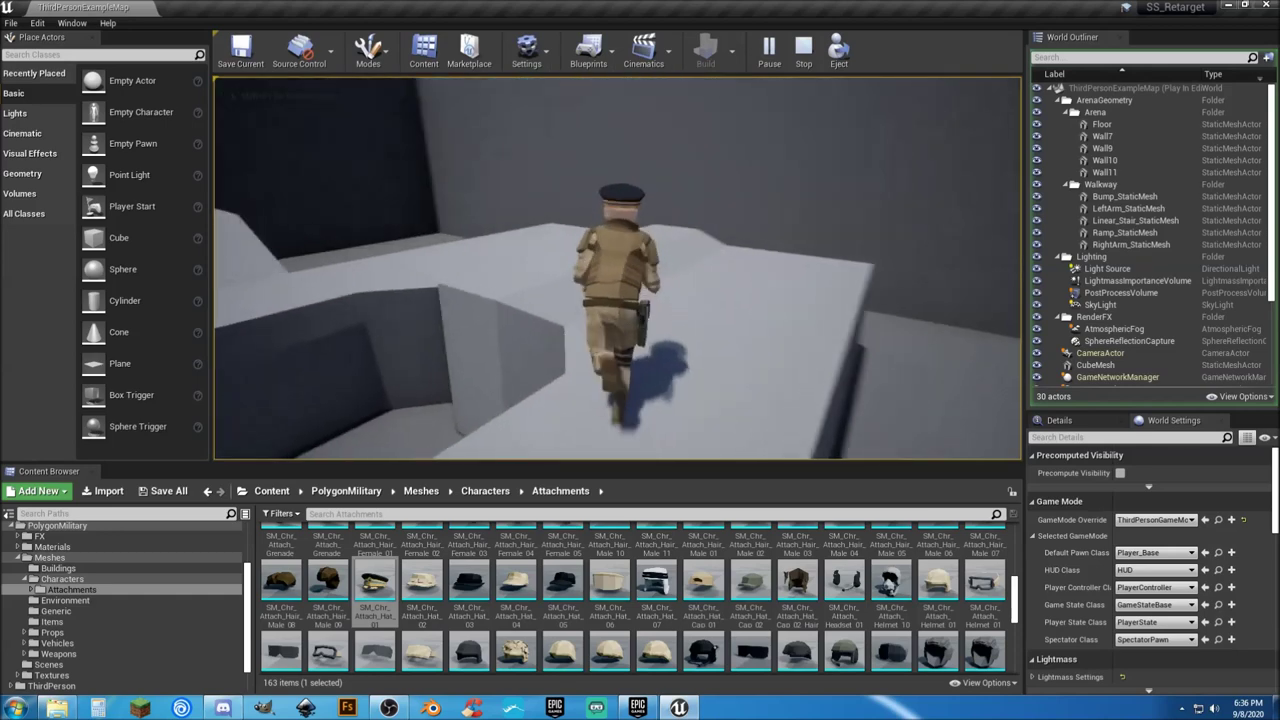
{"action": "key", "text": "w"}
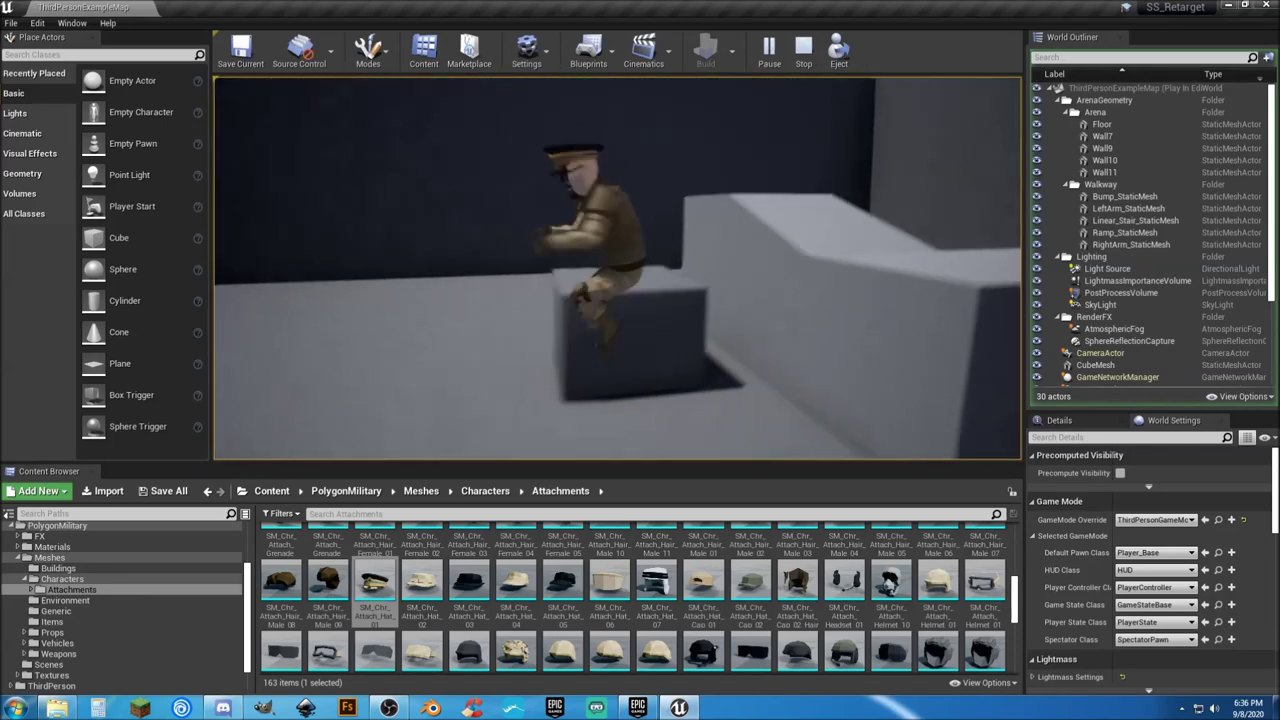
{"action": "key", "text": "w"}
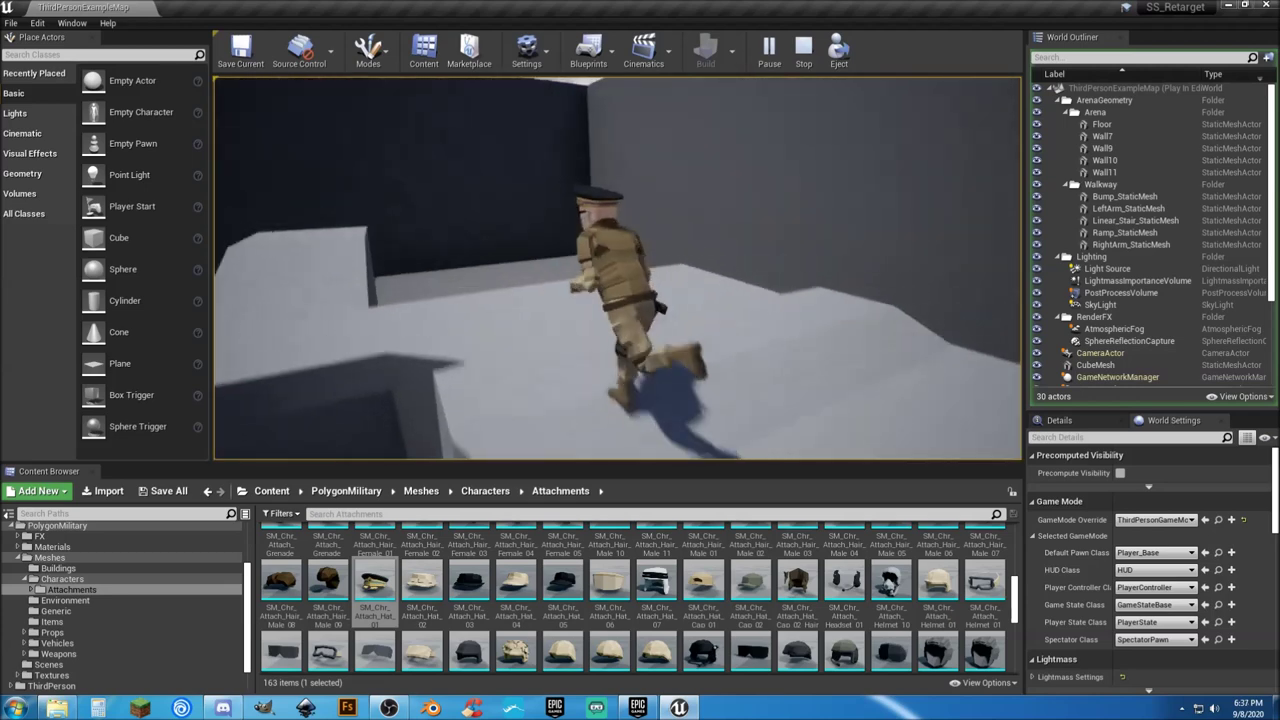
Step: Steer the soldier in all directions to inspect the cap, beard and glasses, then end the session
{"action": "key", "text": "s"}
{"action": "key", "text": "s"}
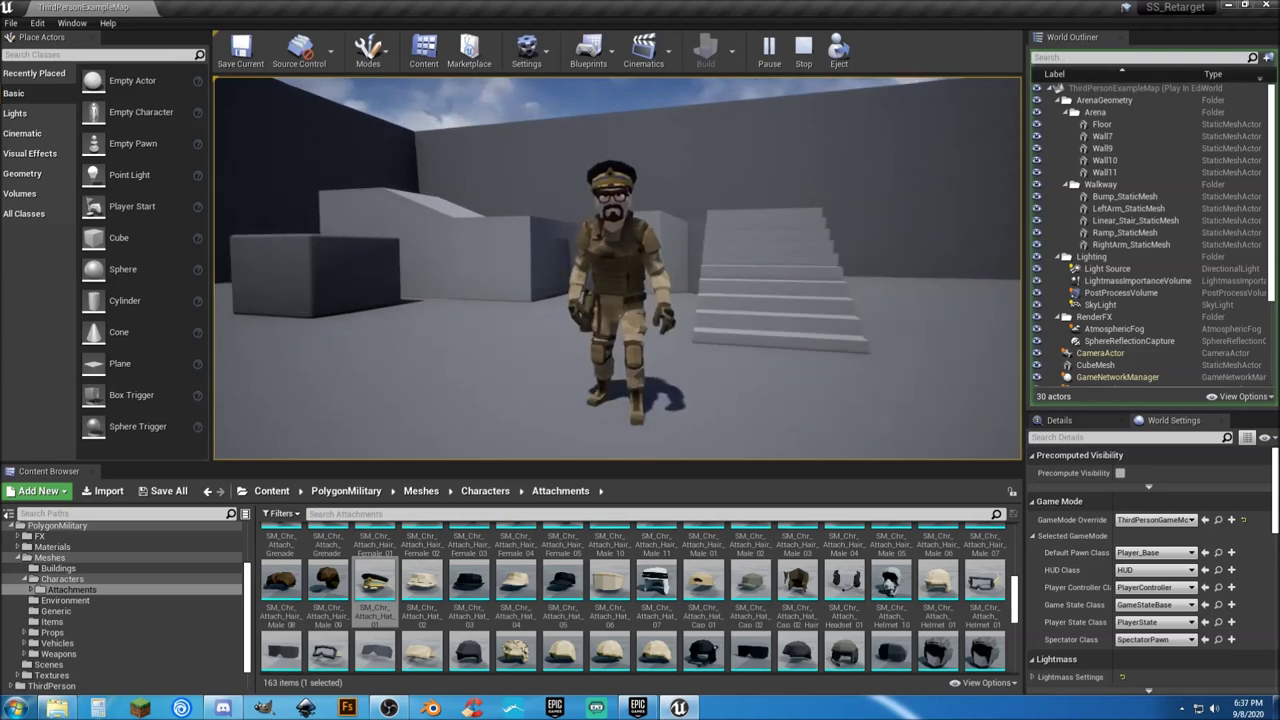
{"action": "key", "text": "a"}
{"action": "key", "text": "d"}
{"action": "key", "text": "s"}
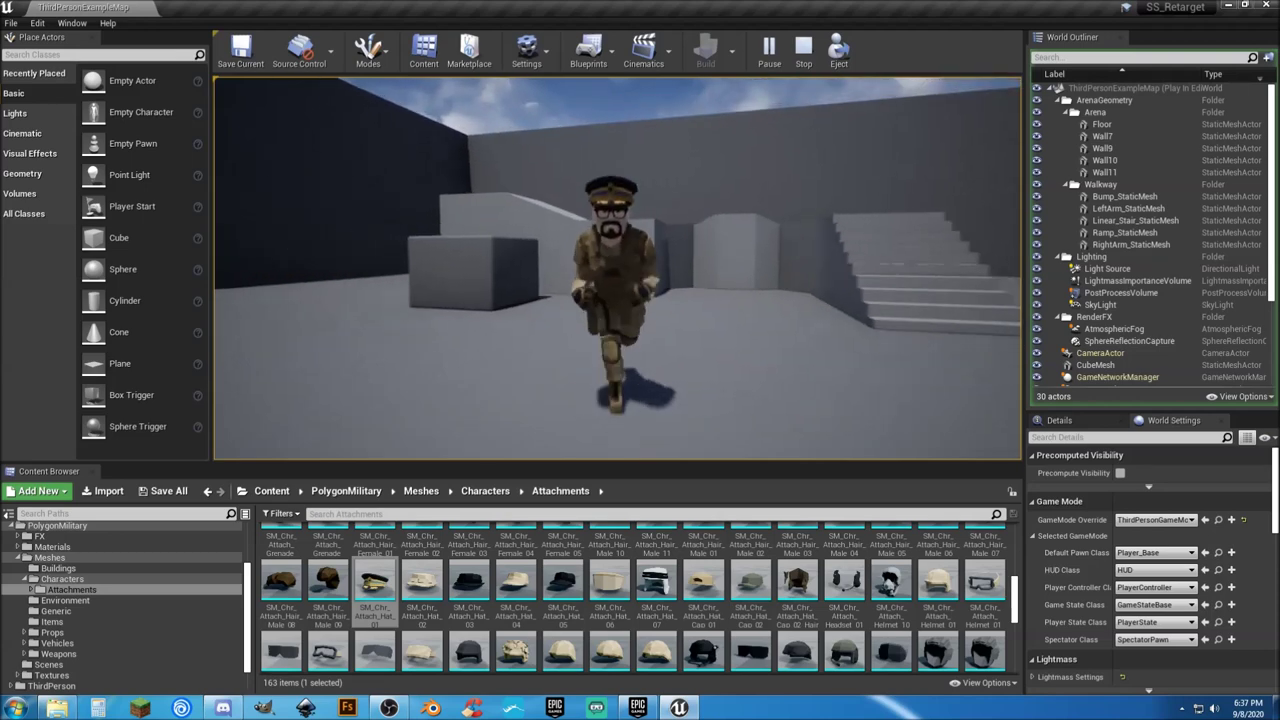
{"action": "key", "text": "w"}
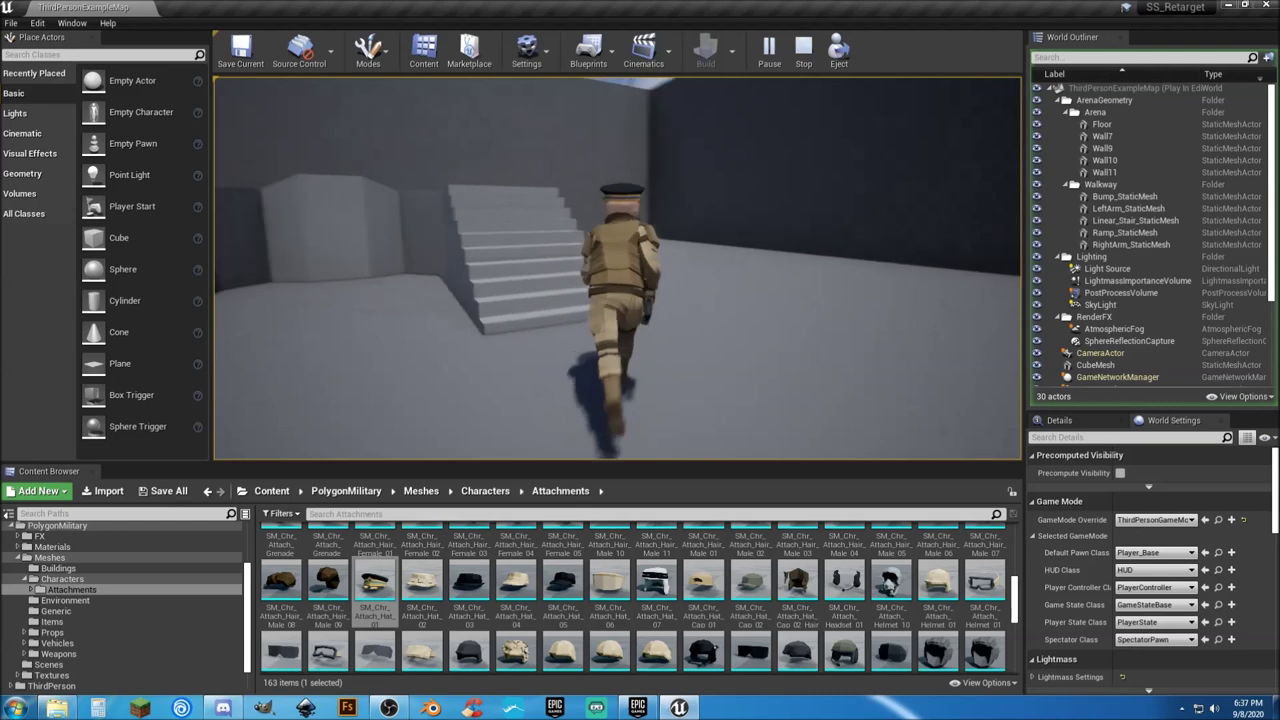
{"action": "key", "text": "s"}
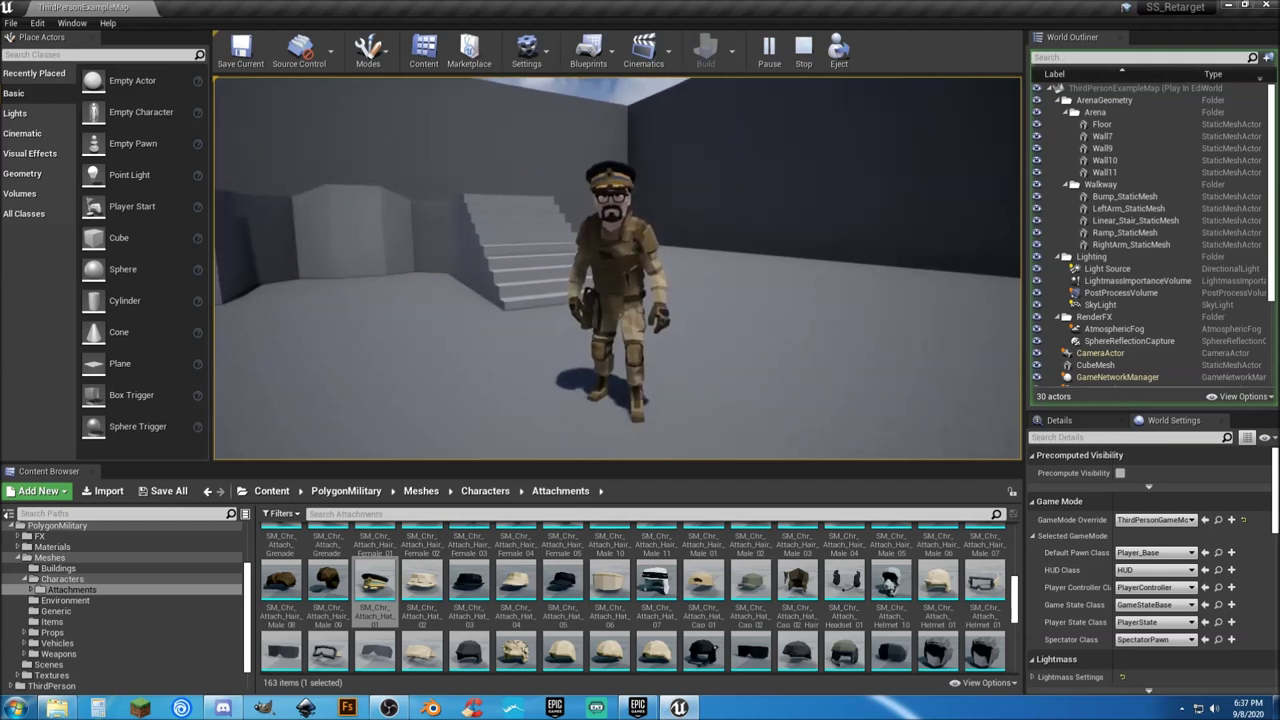
{"action": "key", "text": "s"}
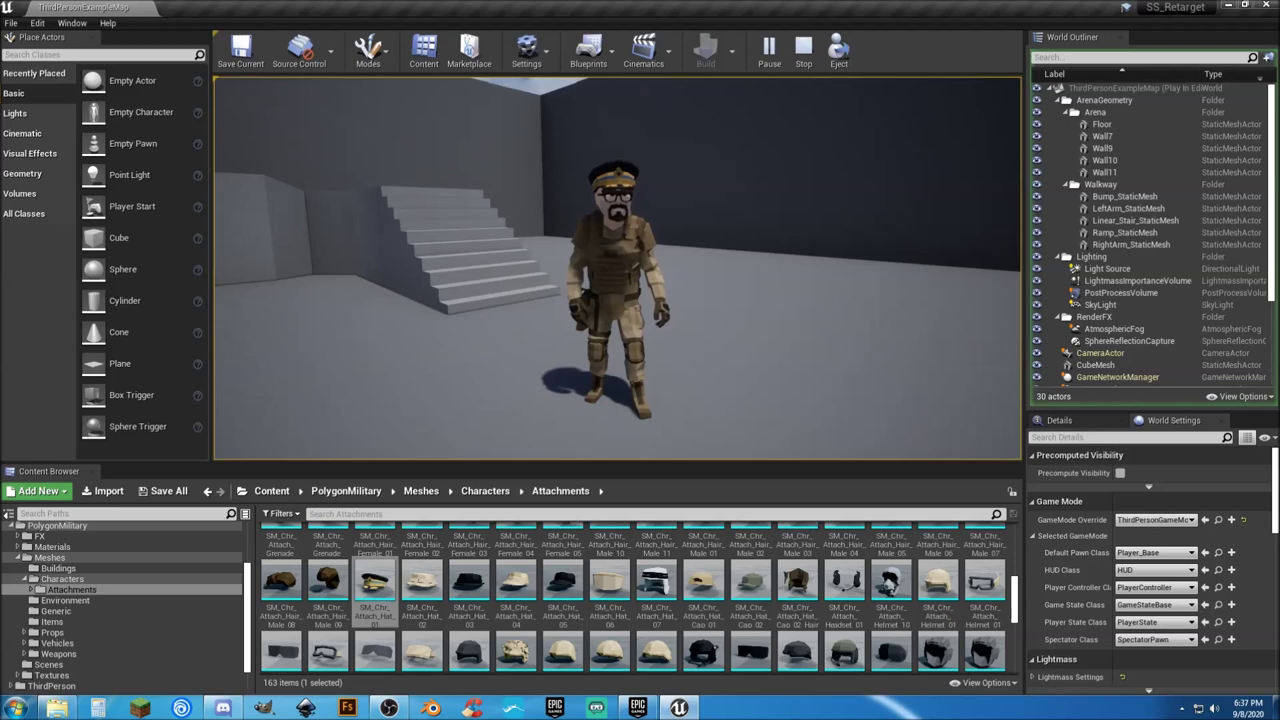
{"action": "key", "text": "Escape"}
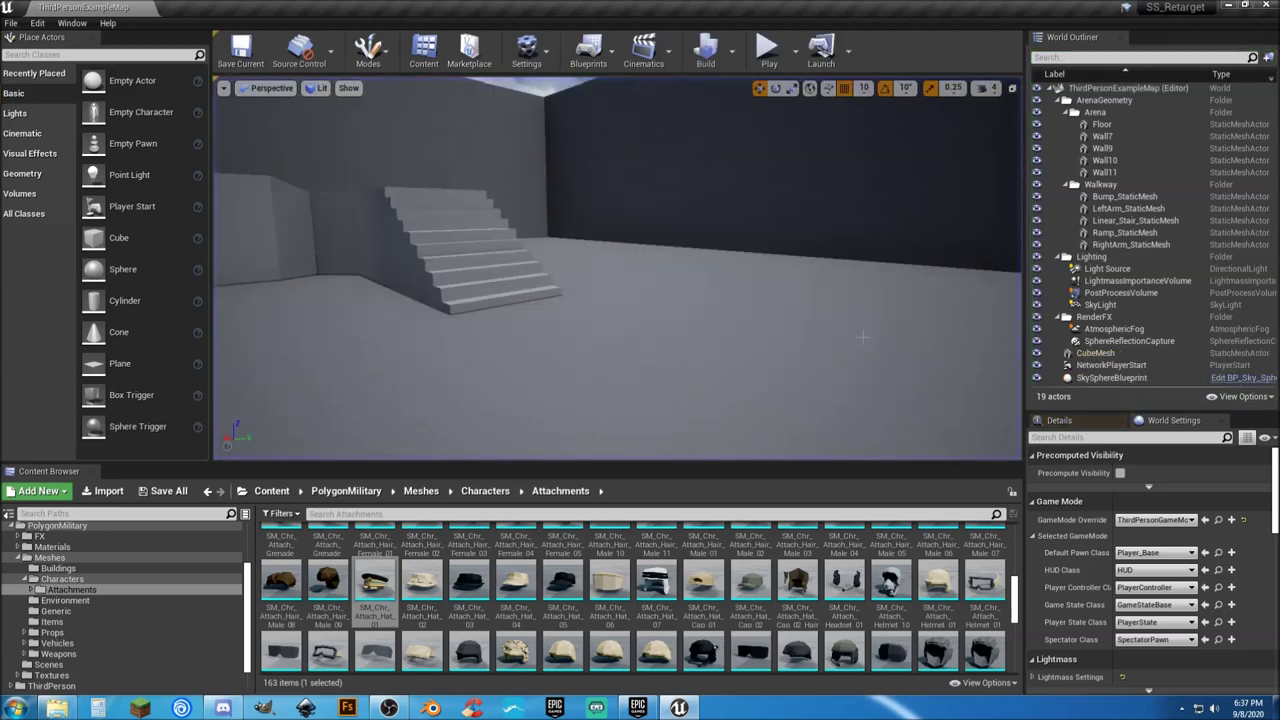